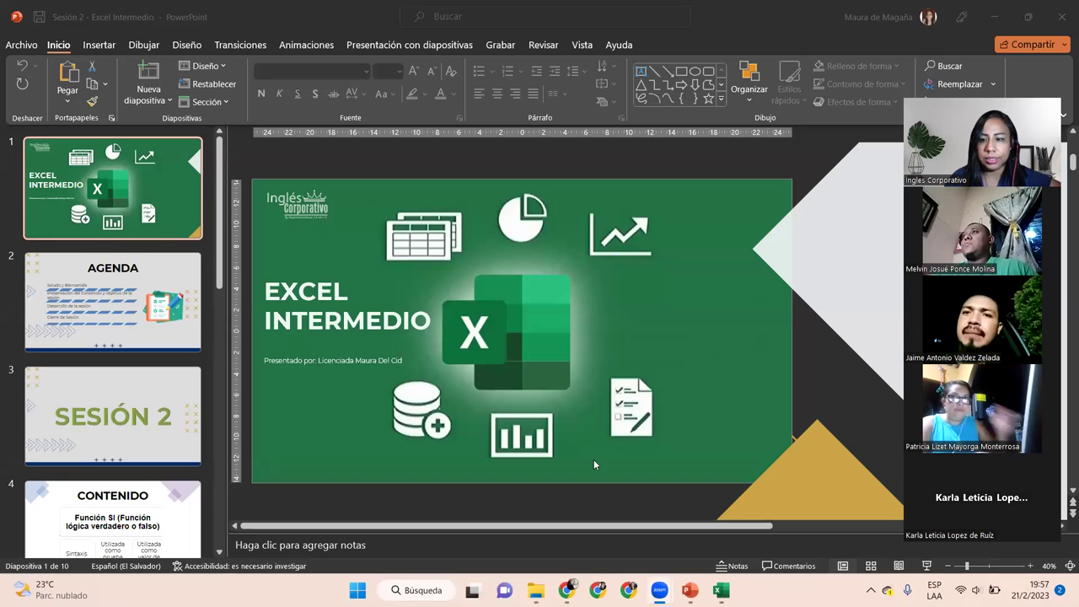
Start the 'Sesión 2 - Excel Intermedio' slideshow from the EXCEL INTERMEDIO title slide
click(927, 566)
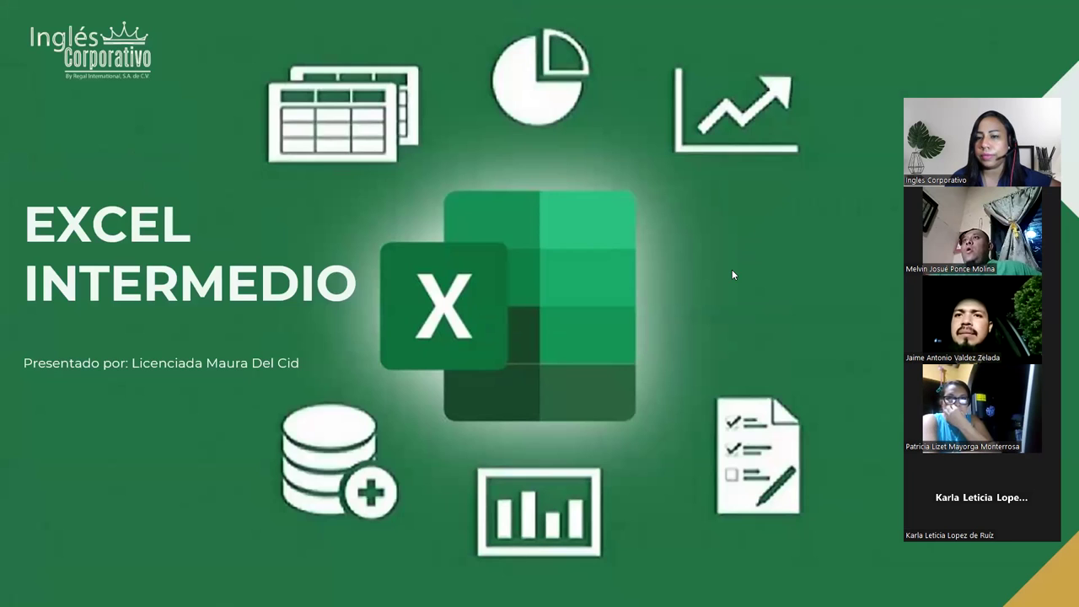
drag(993, 90, 995, 48)
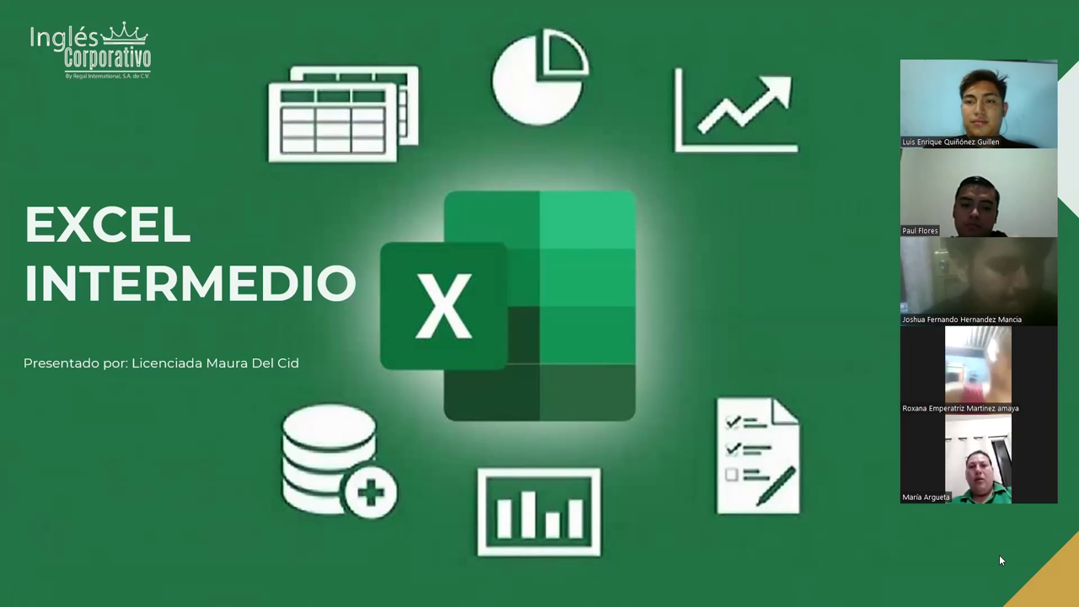
Switch to Práctica Sesión 2, then try reopening recent Práctica Sesión 1 and dismiss the not-found error
key(super)
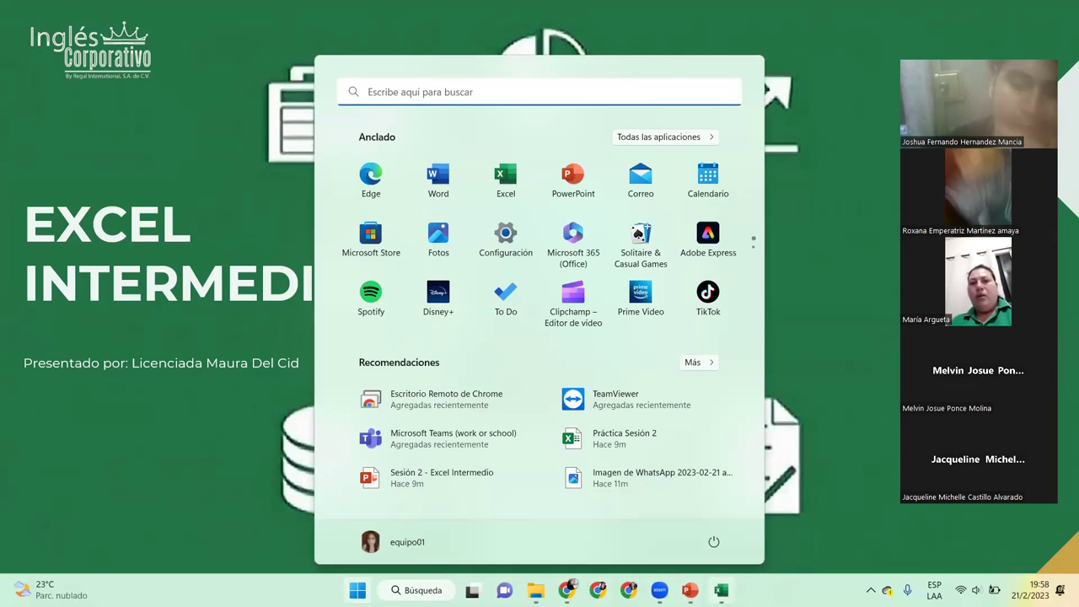
click(720, 590)
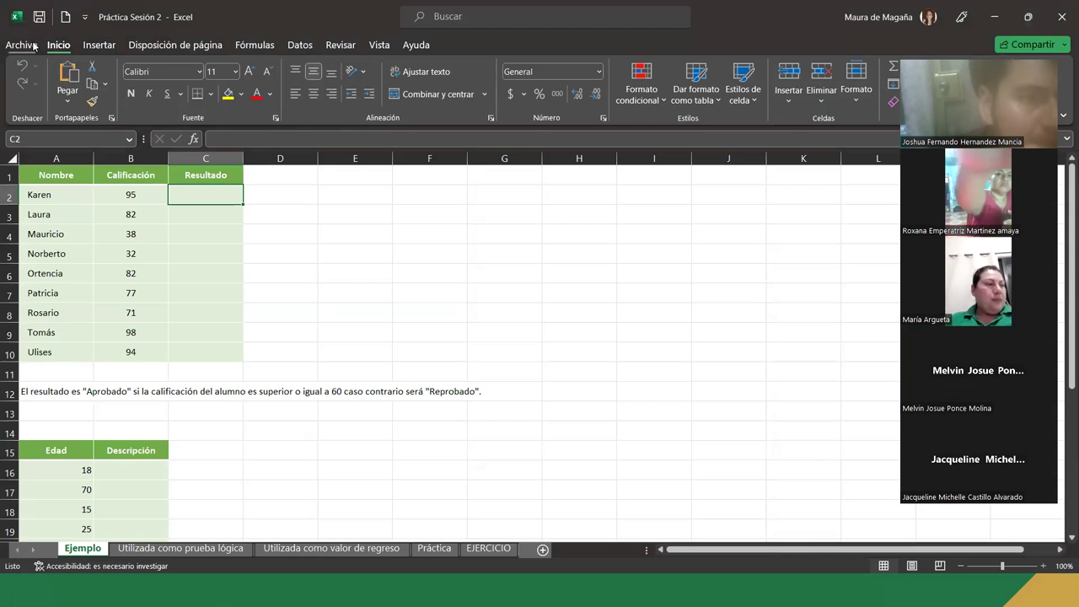
click(21, 44)
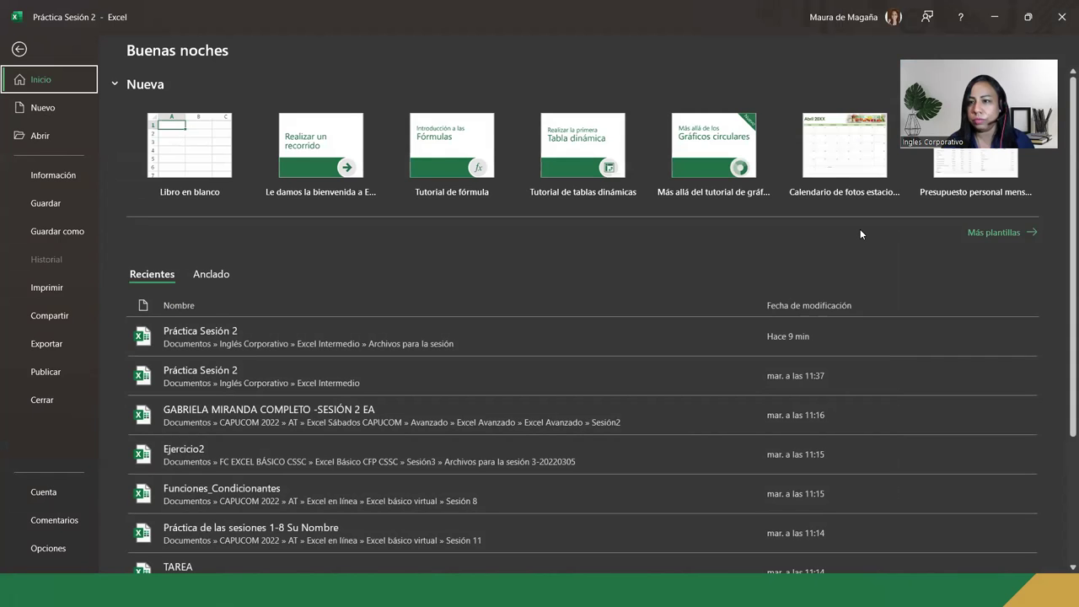
scroll(1062, 196, down, 2)
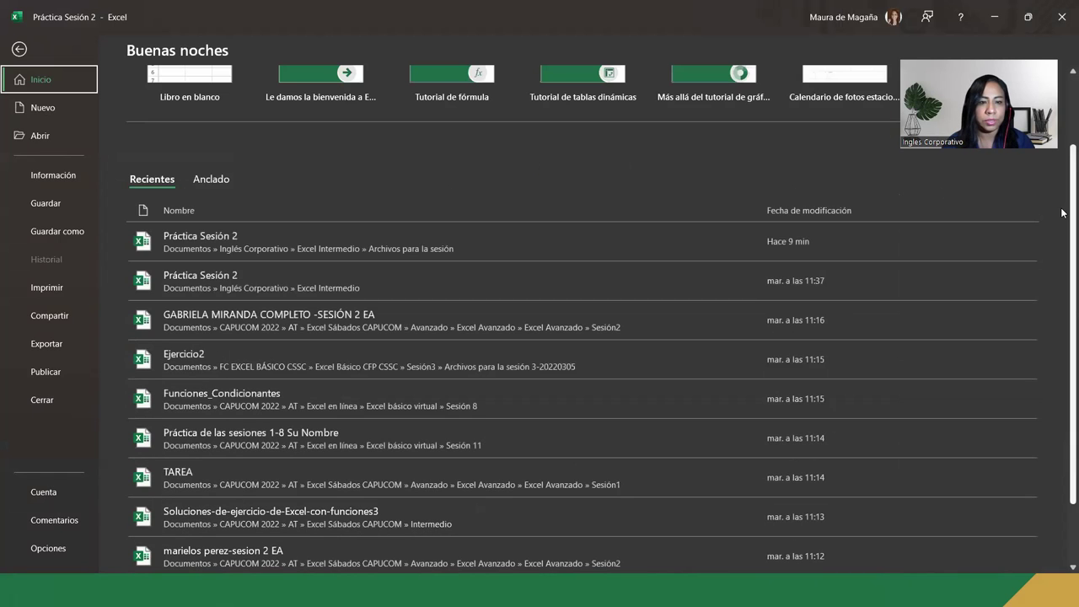
scroll(1062, 253, down, 2)
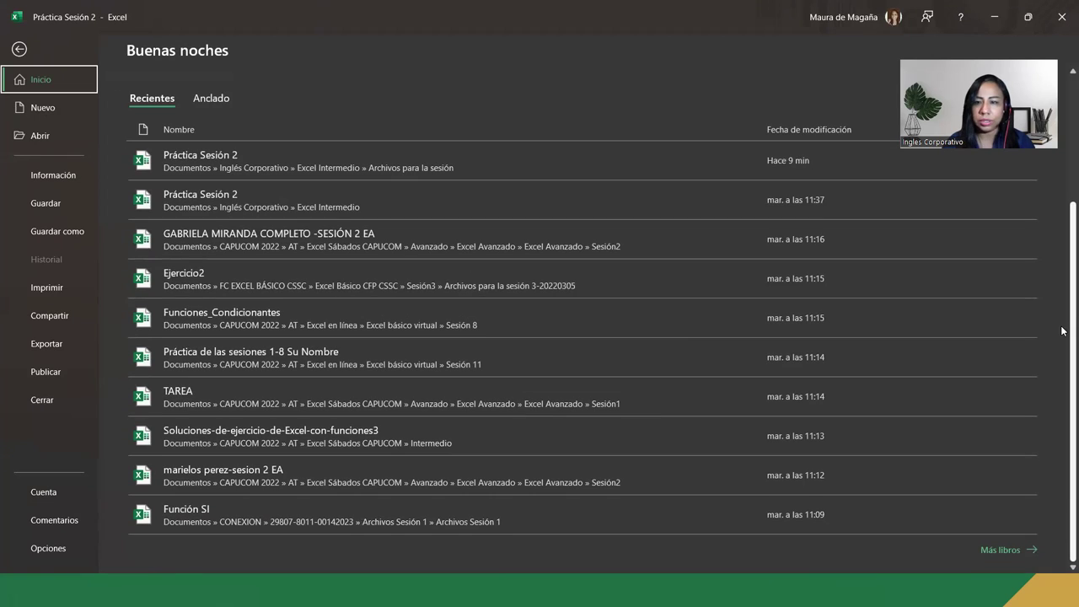
click(995, 550)
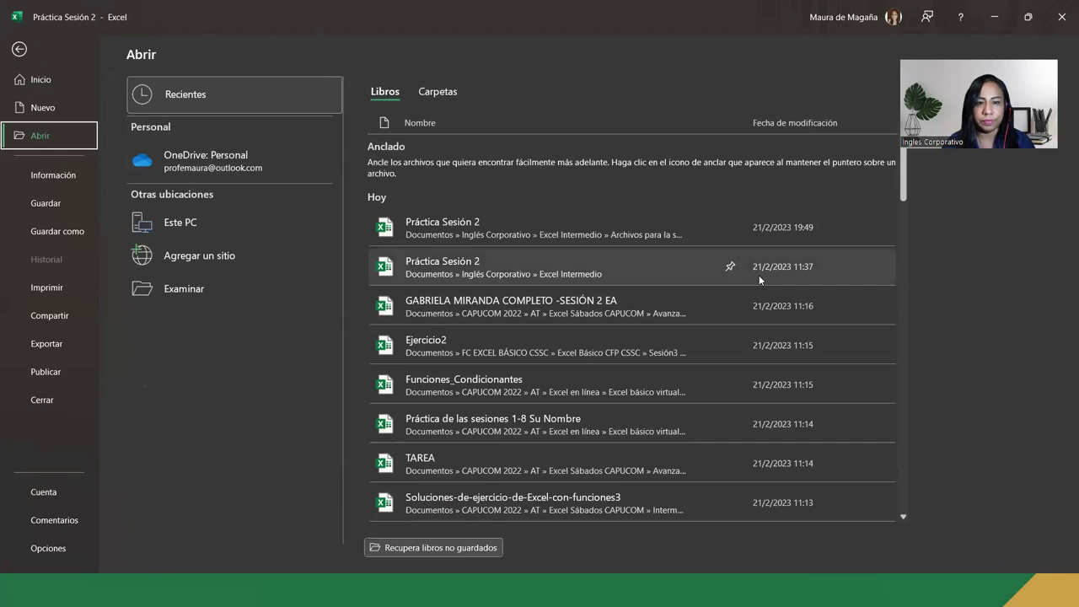
scroll(906, 219, down, 3)
scroll(903, 253, down, 2)
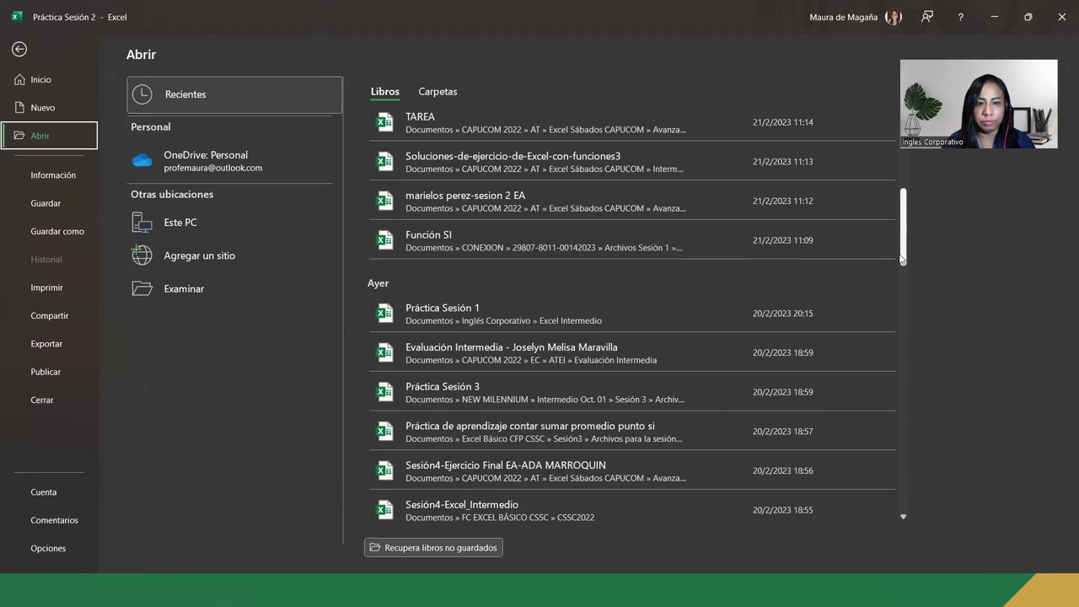
click(452, 304)
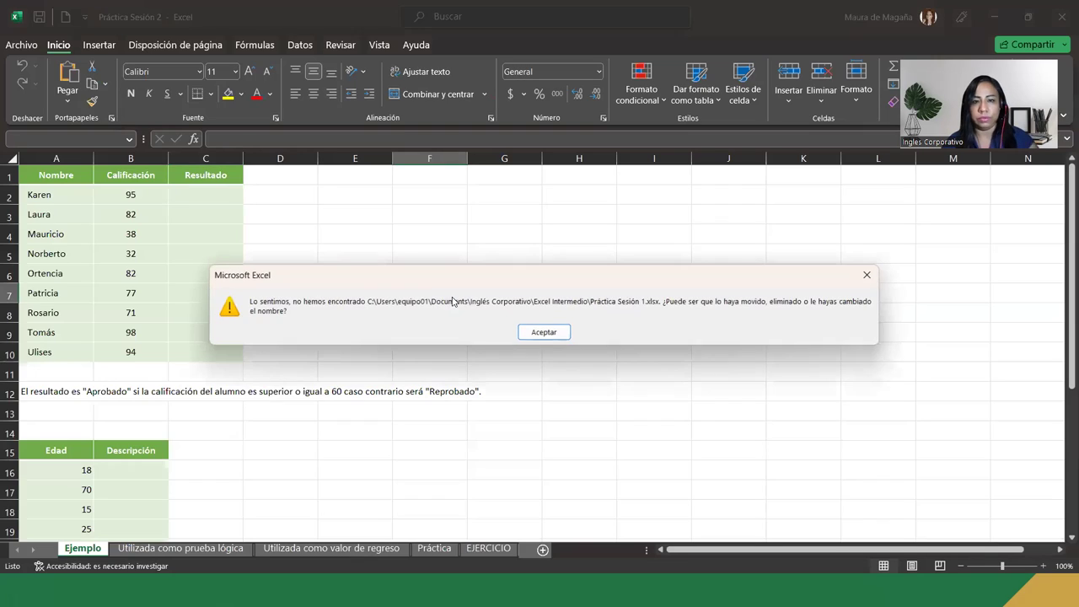
click(546, 335)
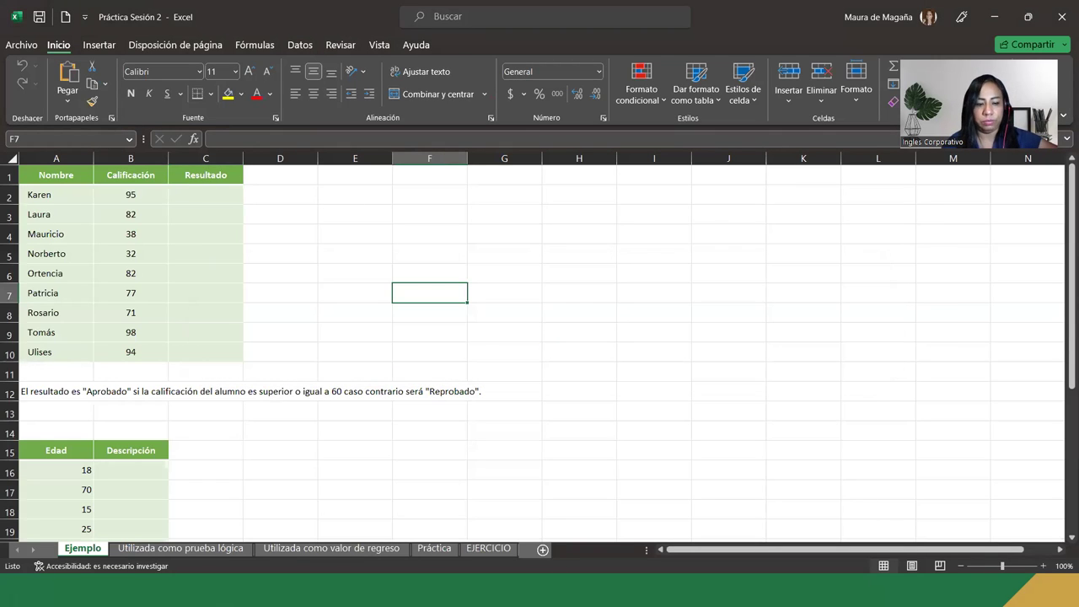
Open the Práctica Sesión 1 workbook from the session files folder
key(alt+Tab)
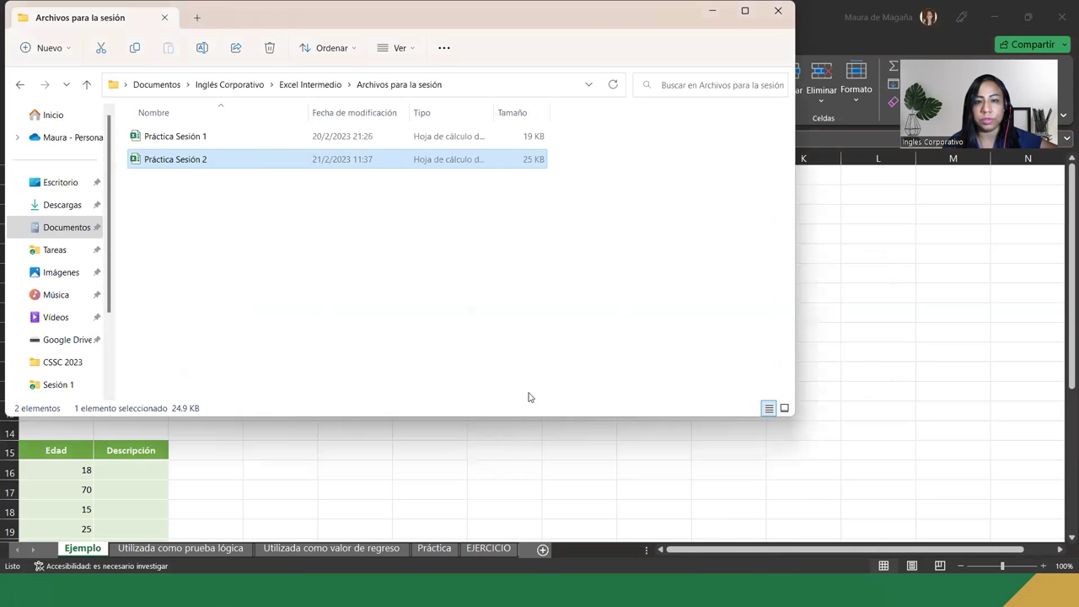
click(220, 137)
key(alt+Tab)
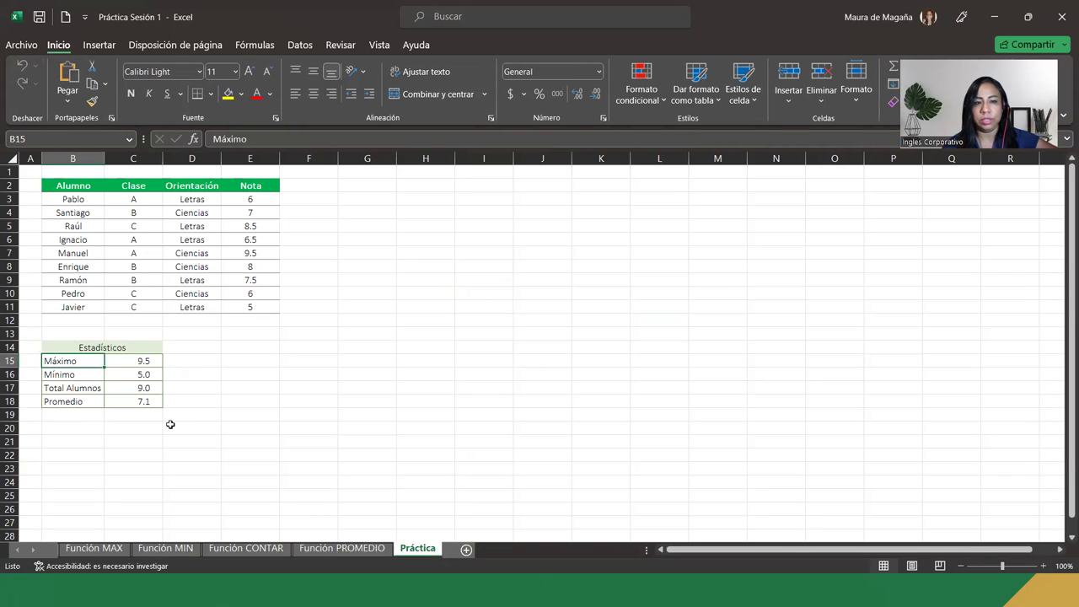
Enlarge the sheet view to 150% zoom
key(super+plus)
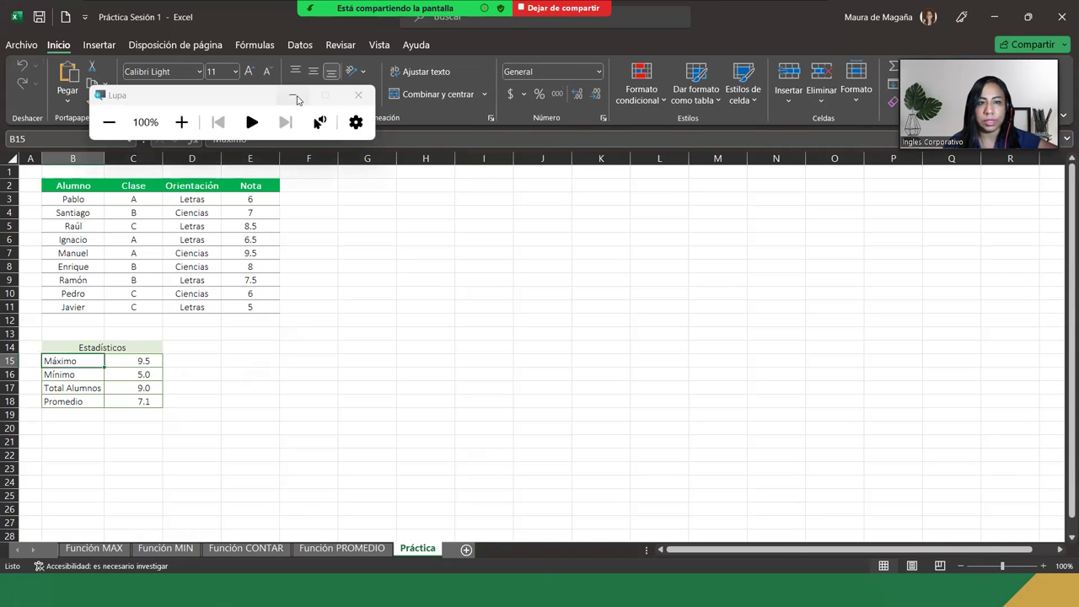
click(294, 96)
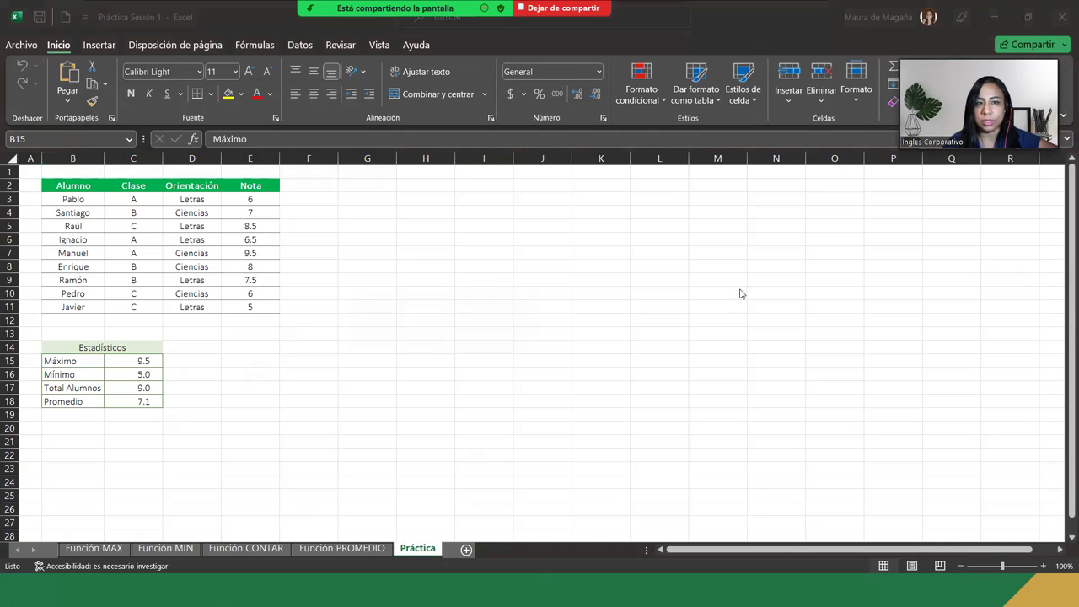
click(1044, 567)
click(1045, 567)
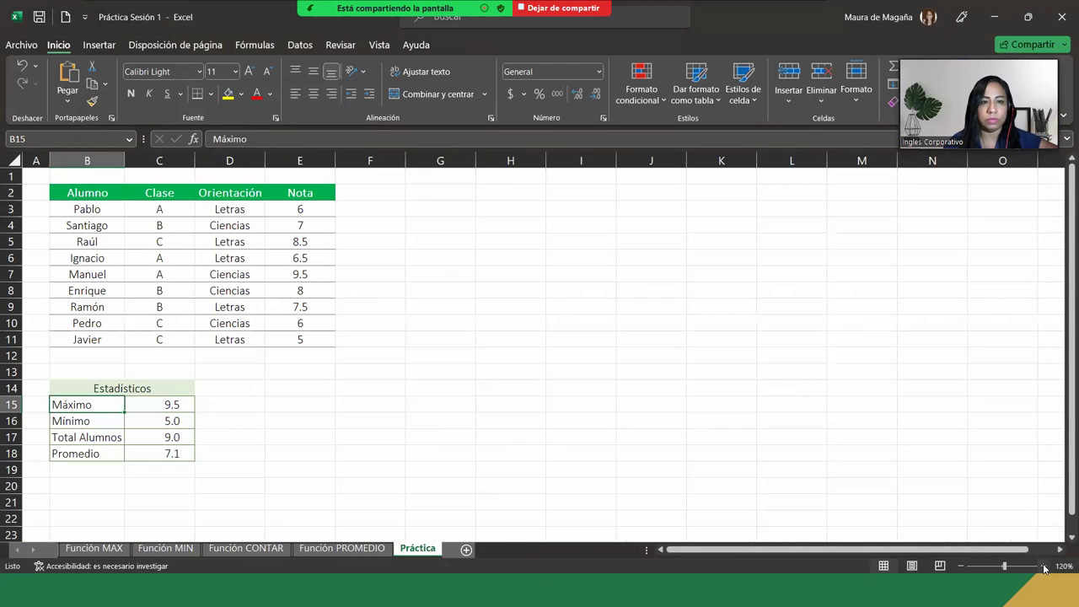
click(1044, 567)
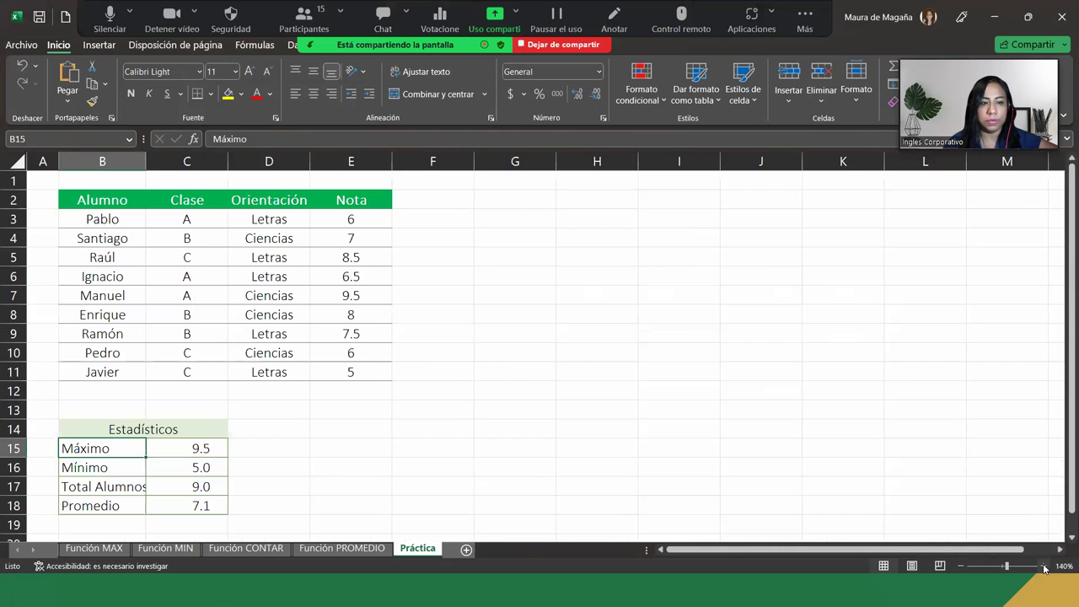
click(1044, 568)
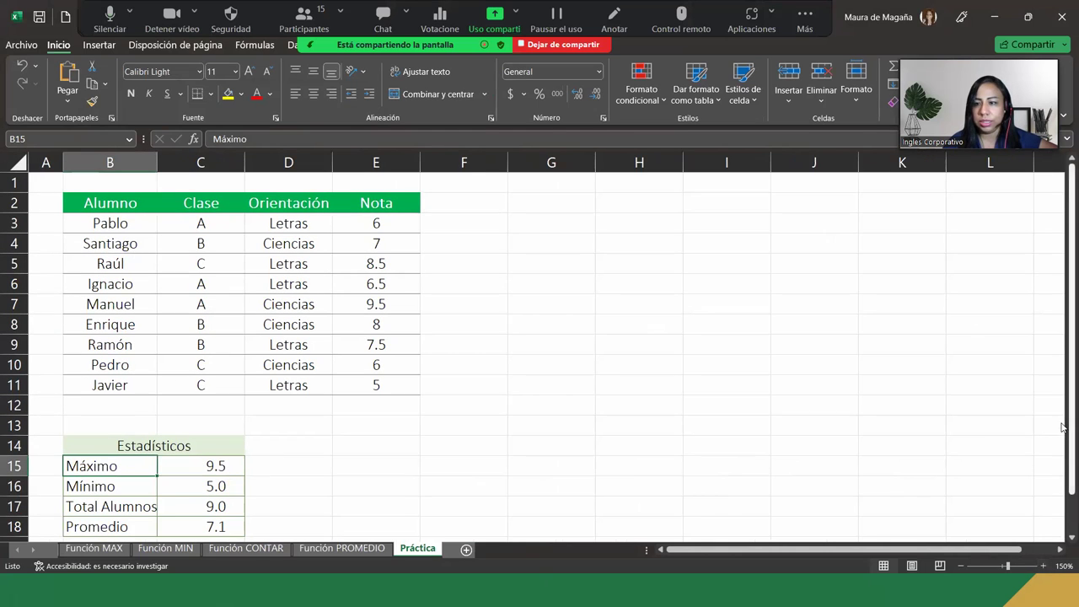
Select D15 and widen column B to 12.56 so the Estadísticos labels fit
scroll(1061, 406, down, 1)
scroll(1062, 447, down, 1)
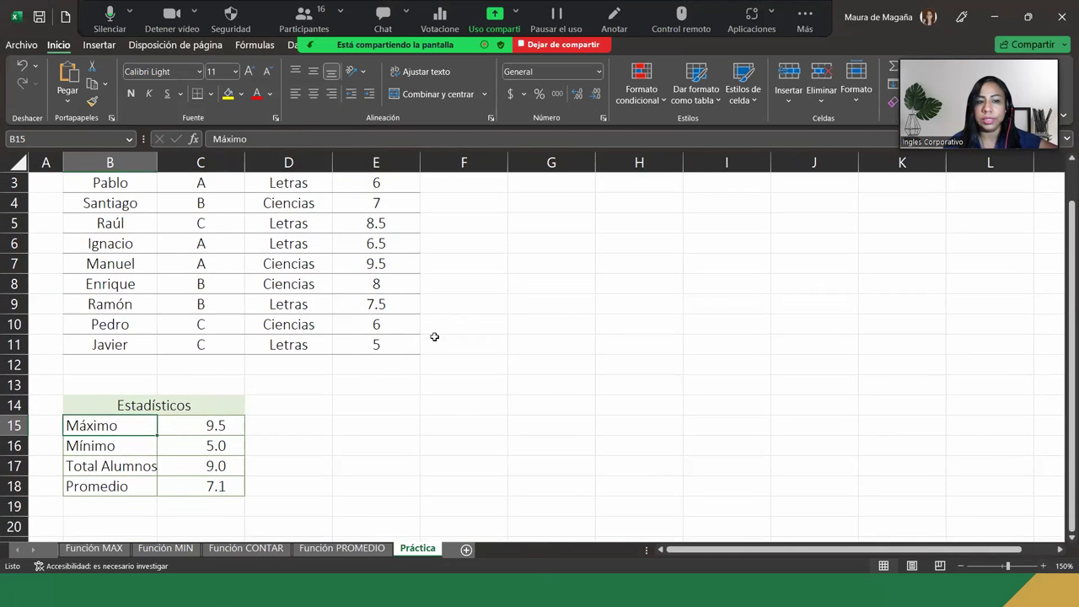
click(1064, 159)
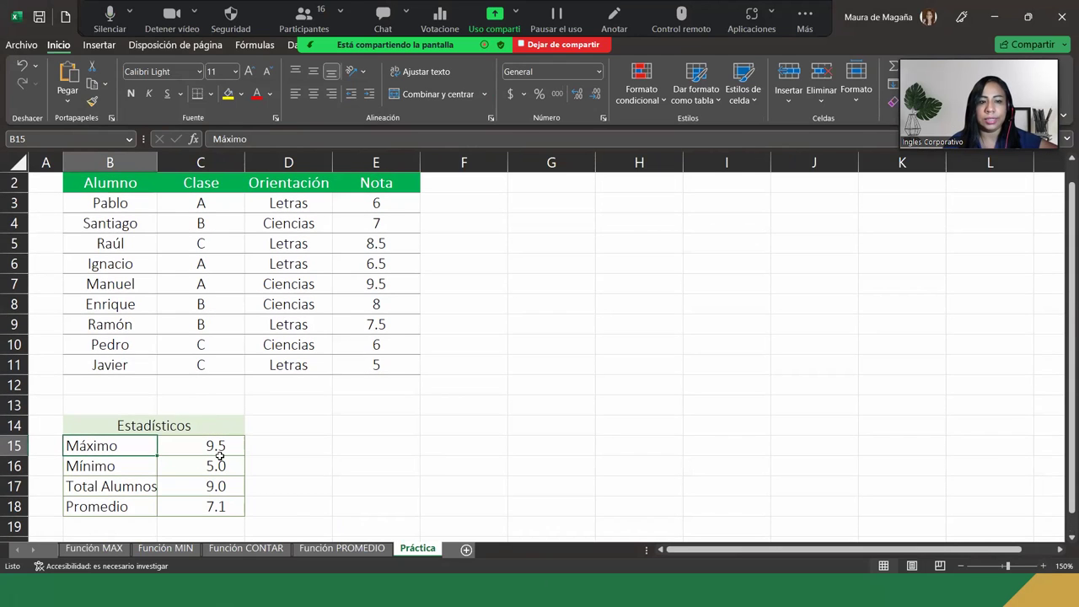
click(291, 437)
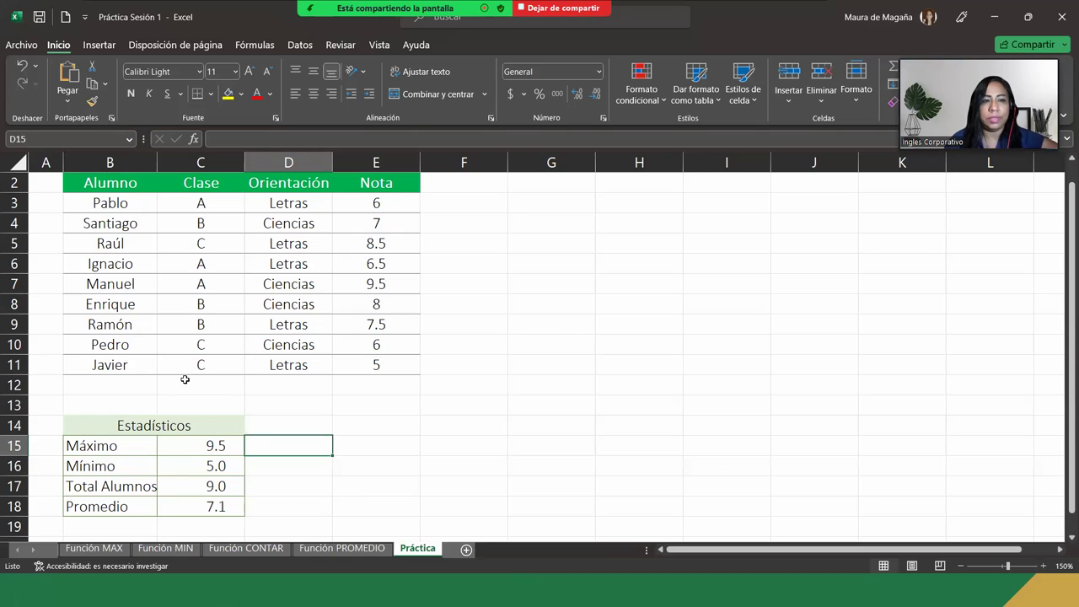
drag(157, 161, 166, 161)
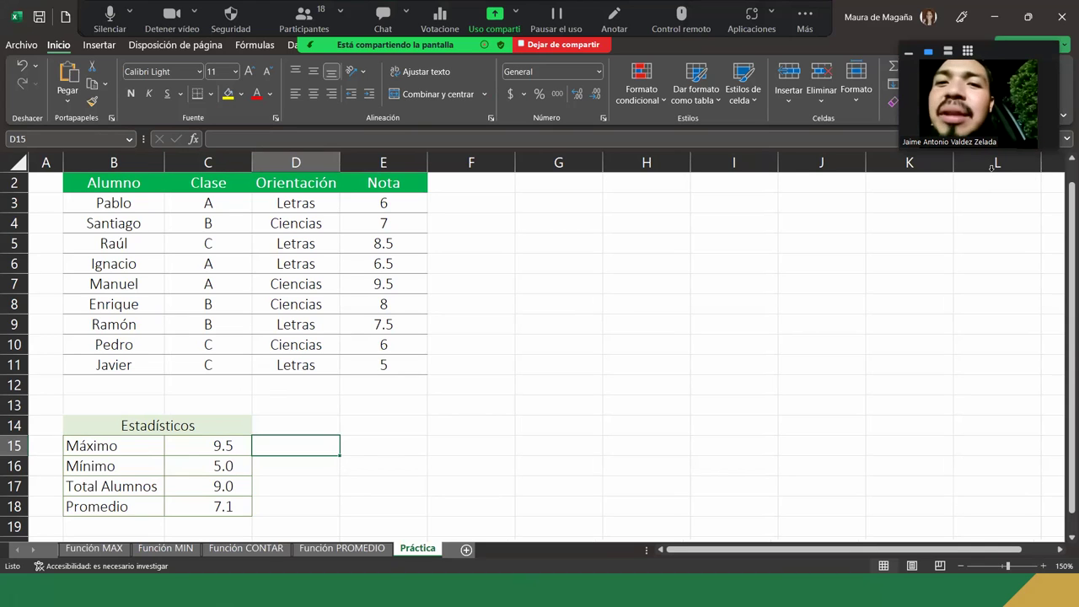
Switch Zoom's video panel to a vertical strip of participants and scroll through them
click(947, 51)
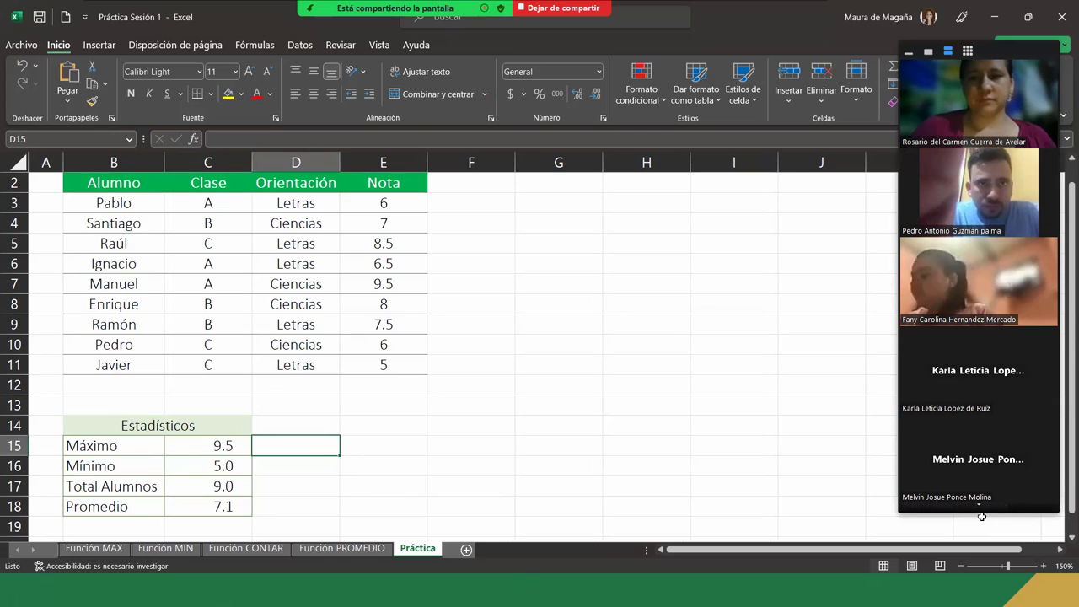
scroll(982, 516, down, 3)
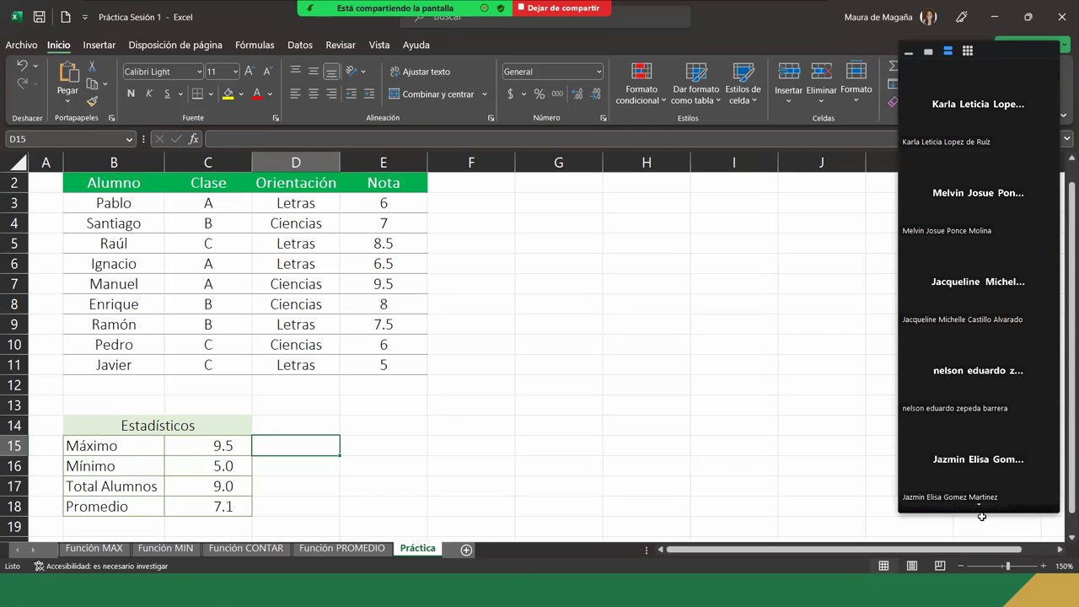
scroll(982, 516, up, 3)
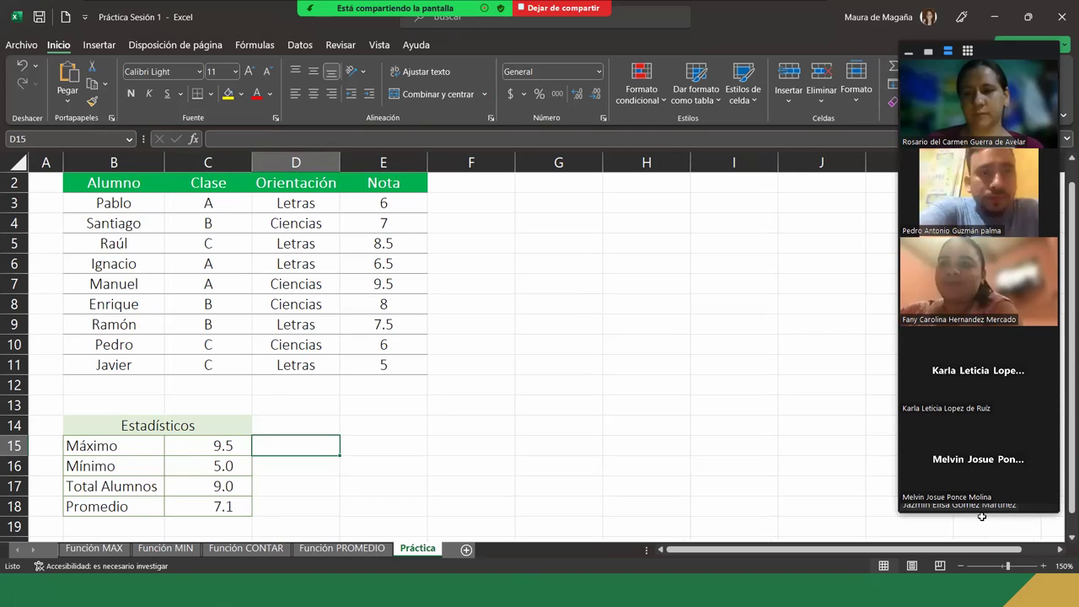
scroll(982, 516, up, 2)
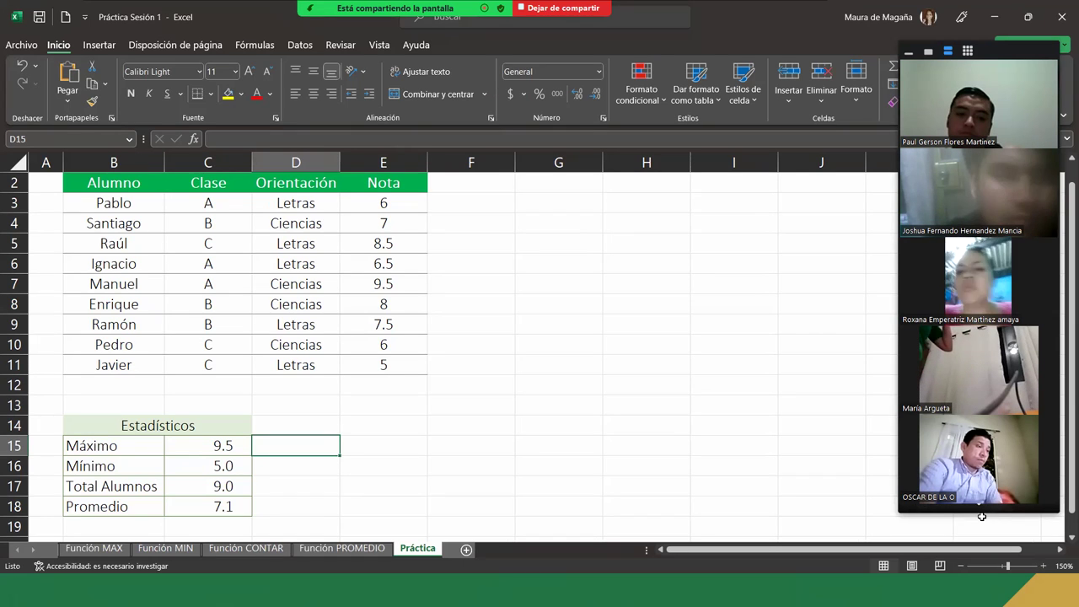
scroll(982, 516, up, 2)
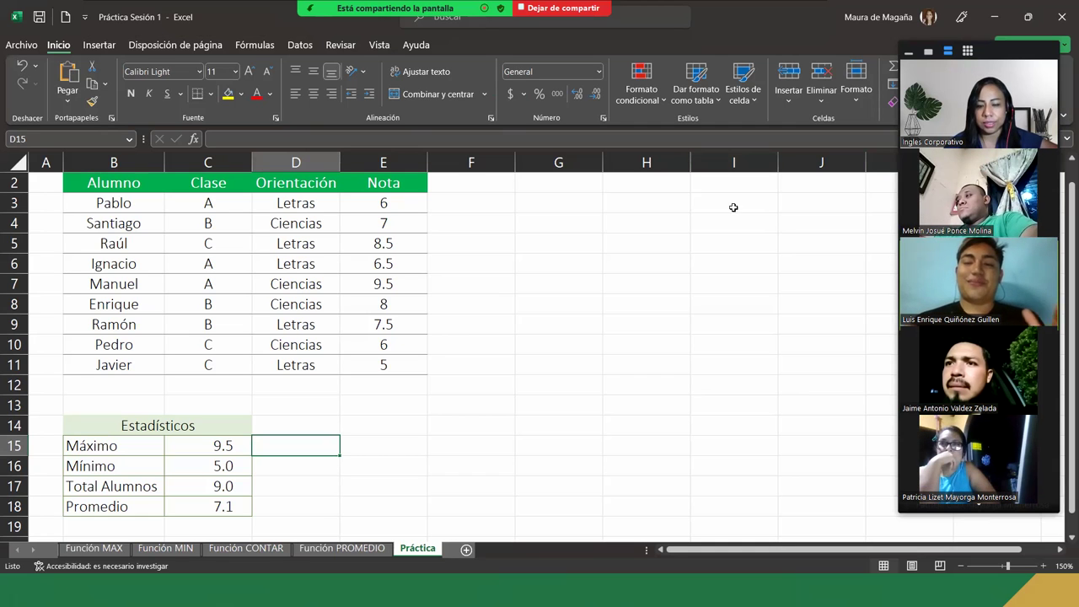
Snap Excel to the left half of the screen with the PowerPoint deck on the right
key(super+Left)
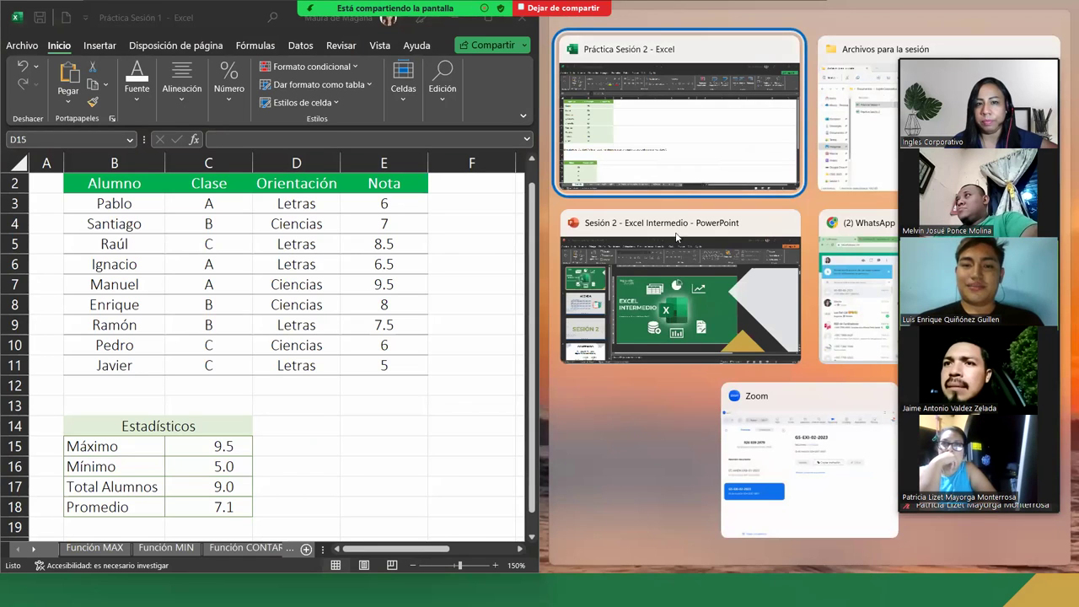
click(481, 298)
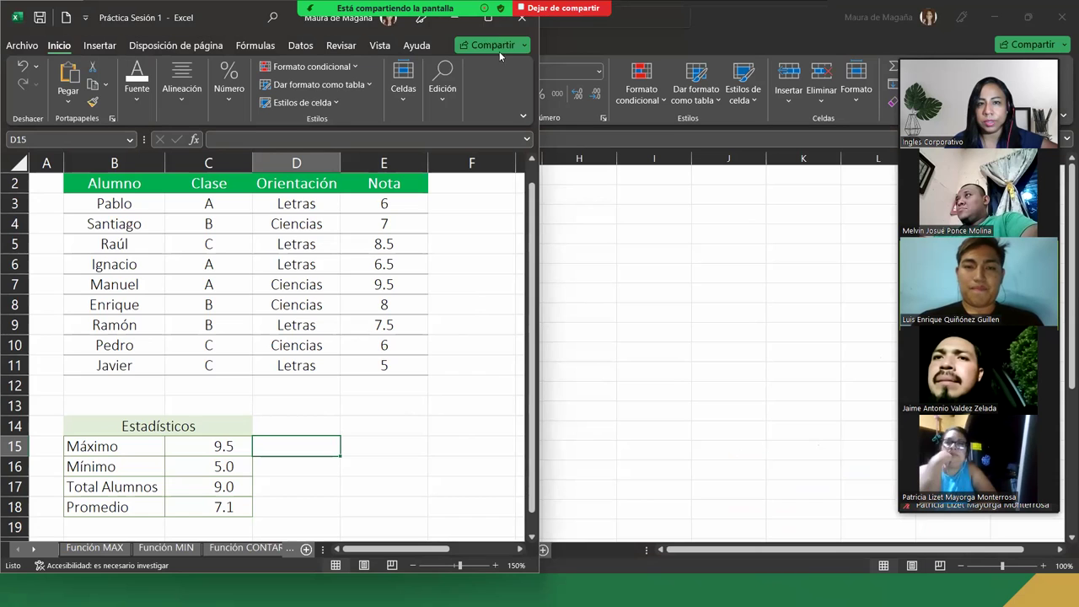
click(493, 31)
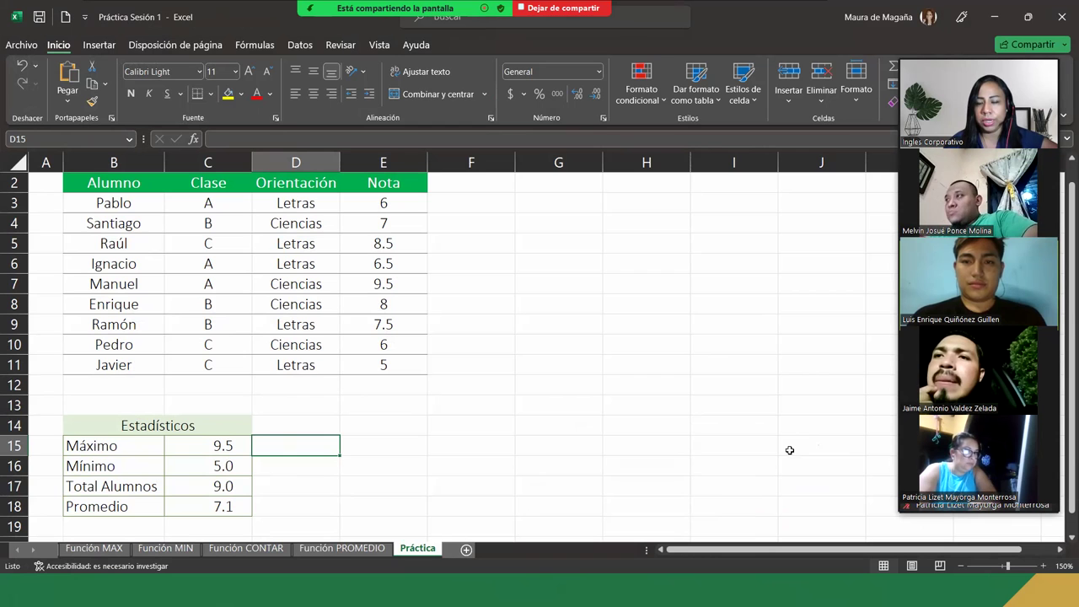
key(super+Left)
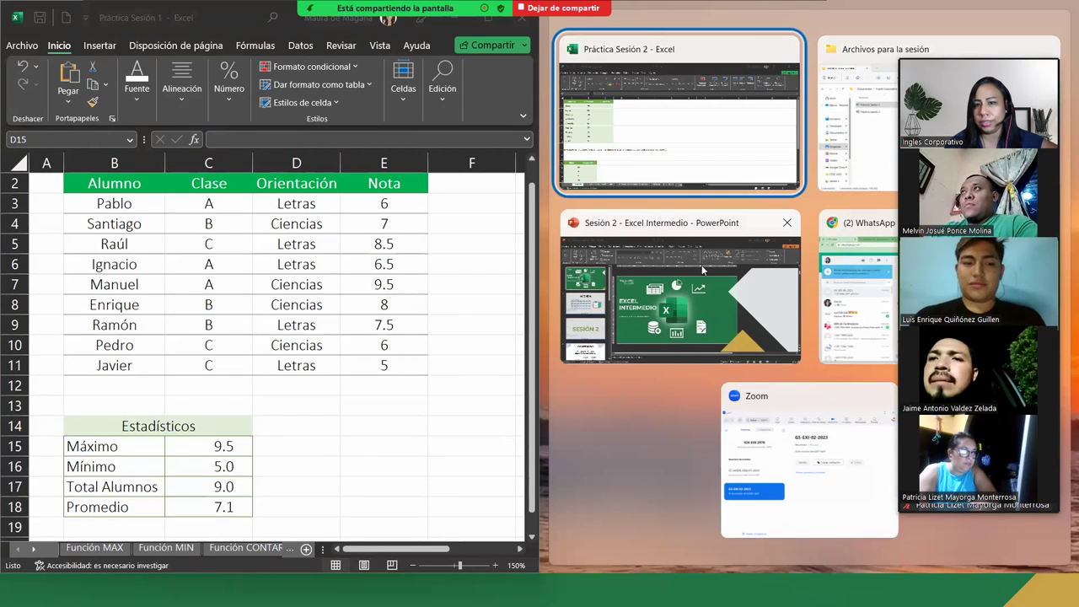
click(683, 235)
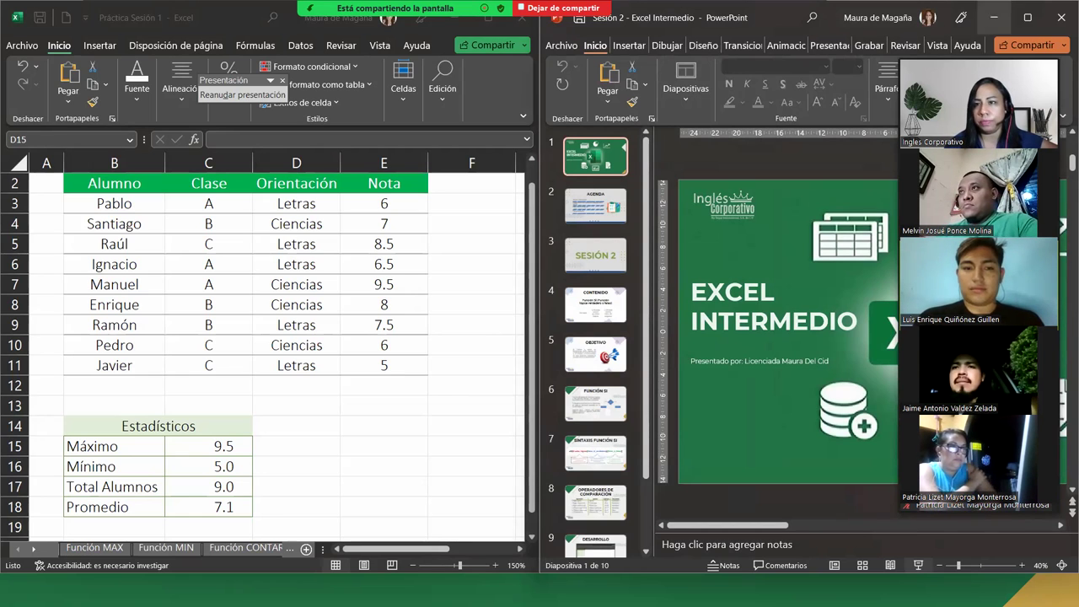
Maximize PowerPoint, then bring the Práctica Sesión 1 Excel workbook back to the front
key(super+Up)
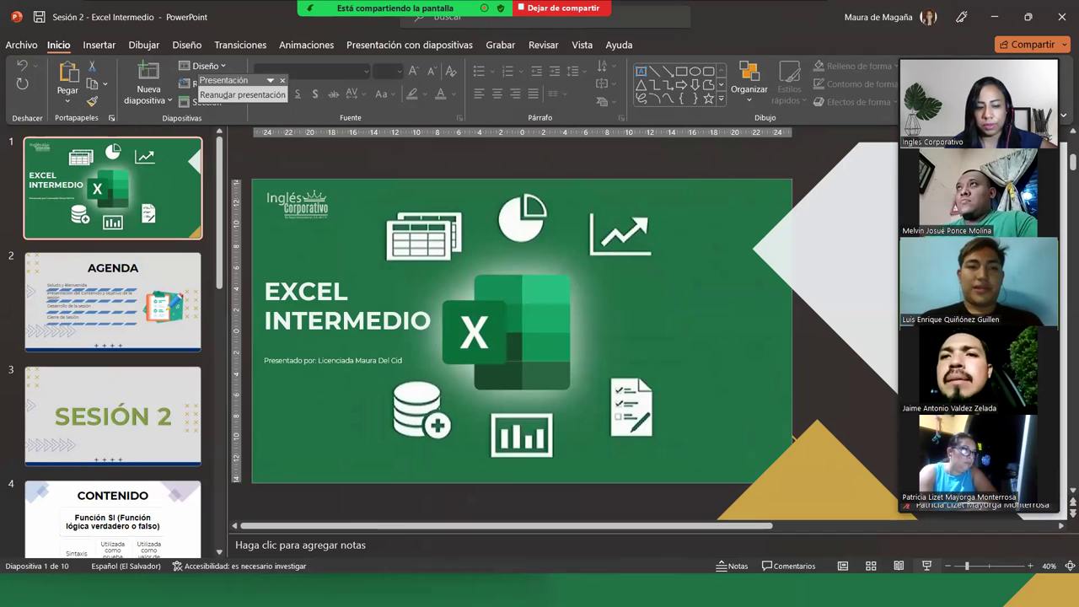
key(super)
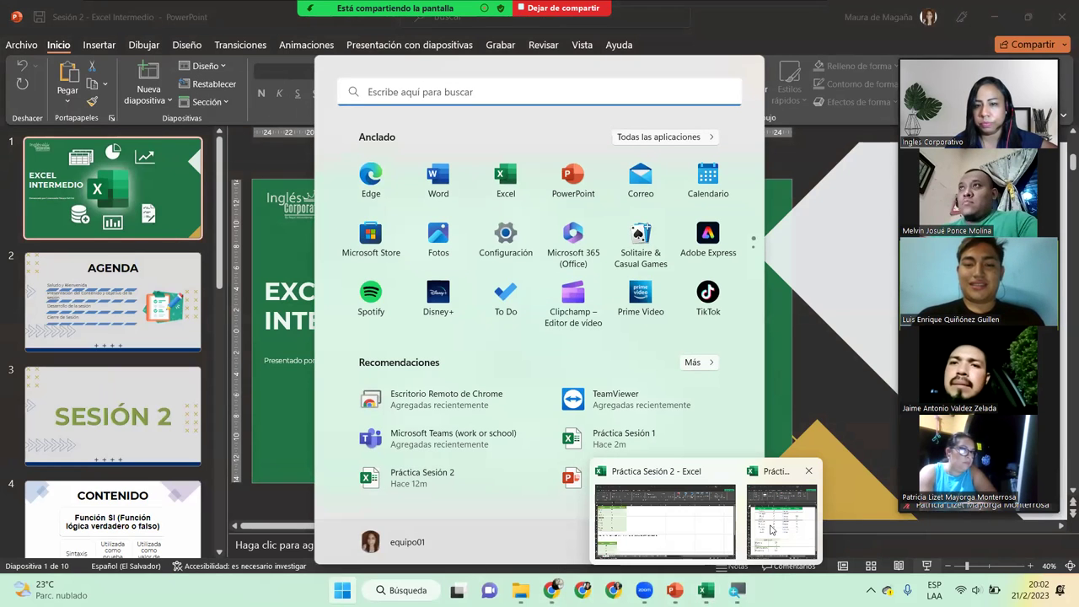
click(772, 527)
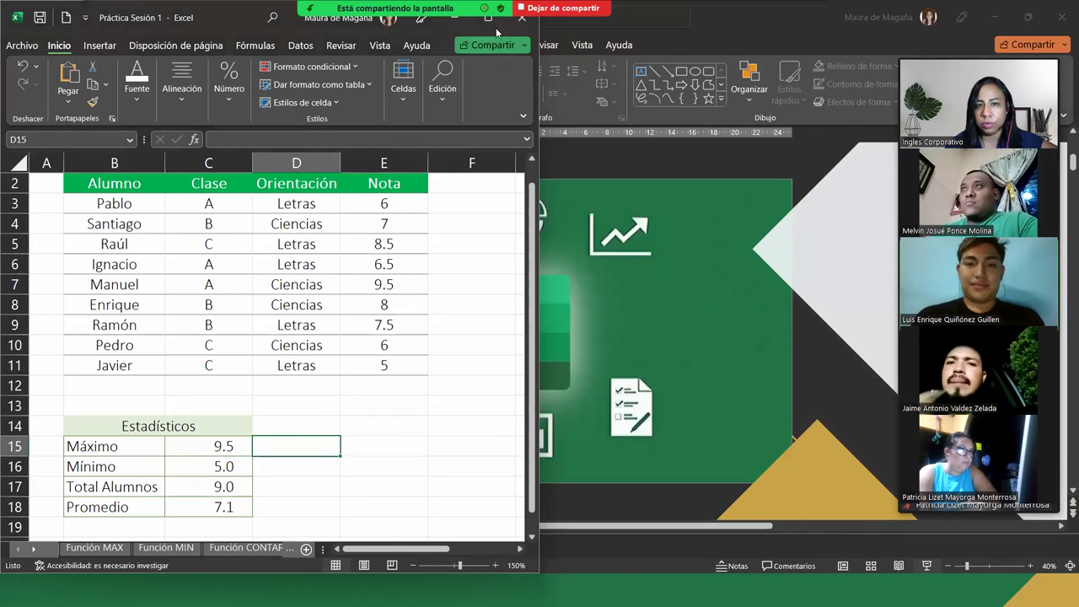
Maximize the Práctica Sesión 1 Excel window and browse Zoom's Más menu before closing it
click(493, 27)
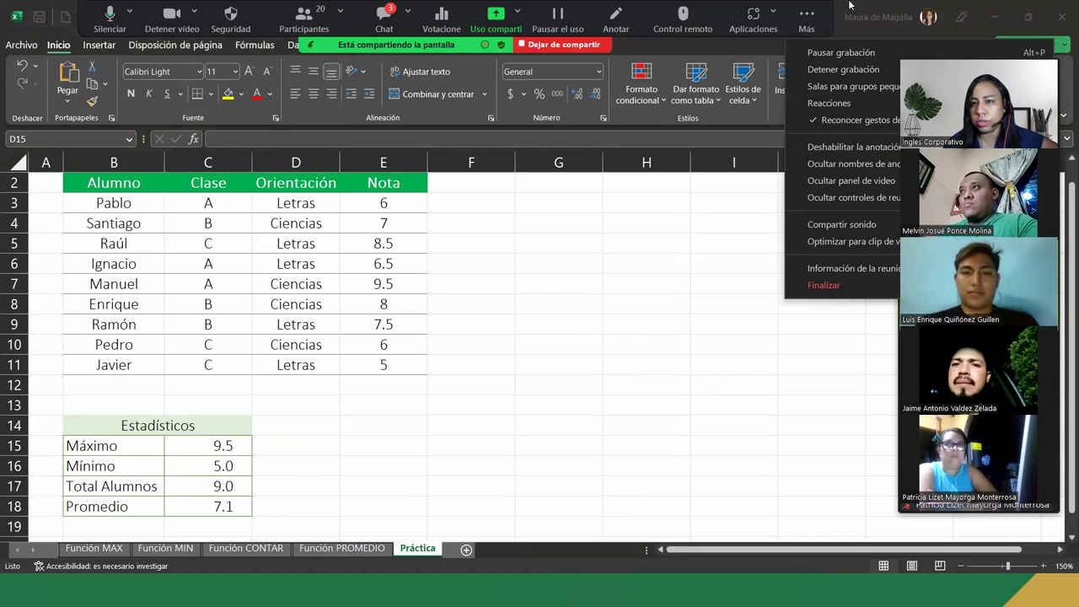
key(Down)
key(Down)
key(Down)
key(Down)
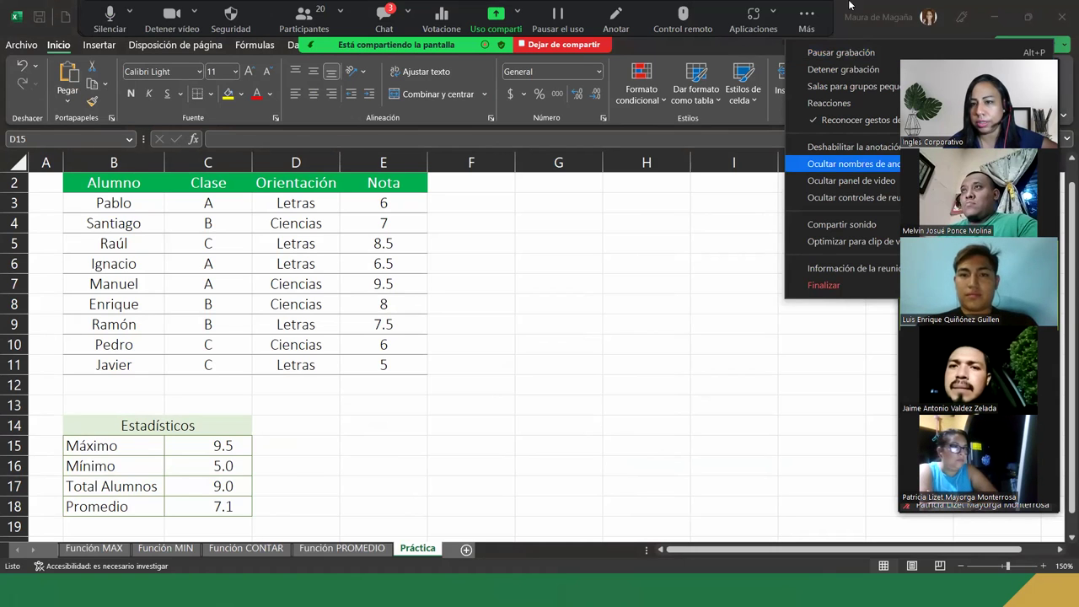
key(Down)
key(Down)
key(Up)
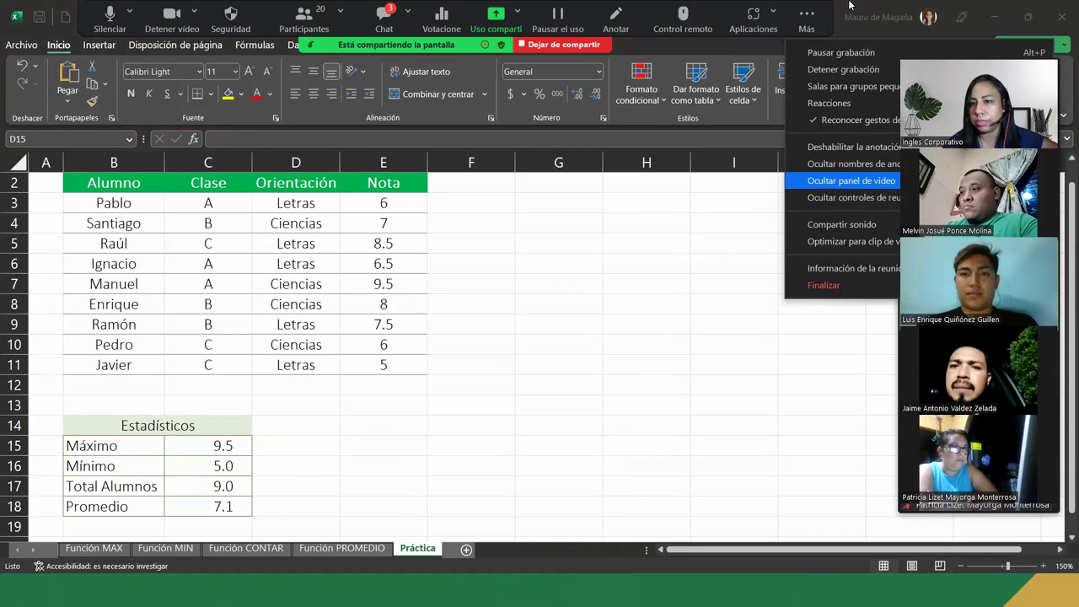
key(Return)
key(Down)
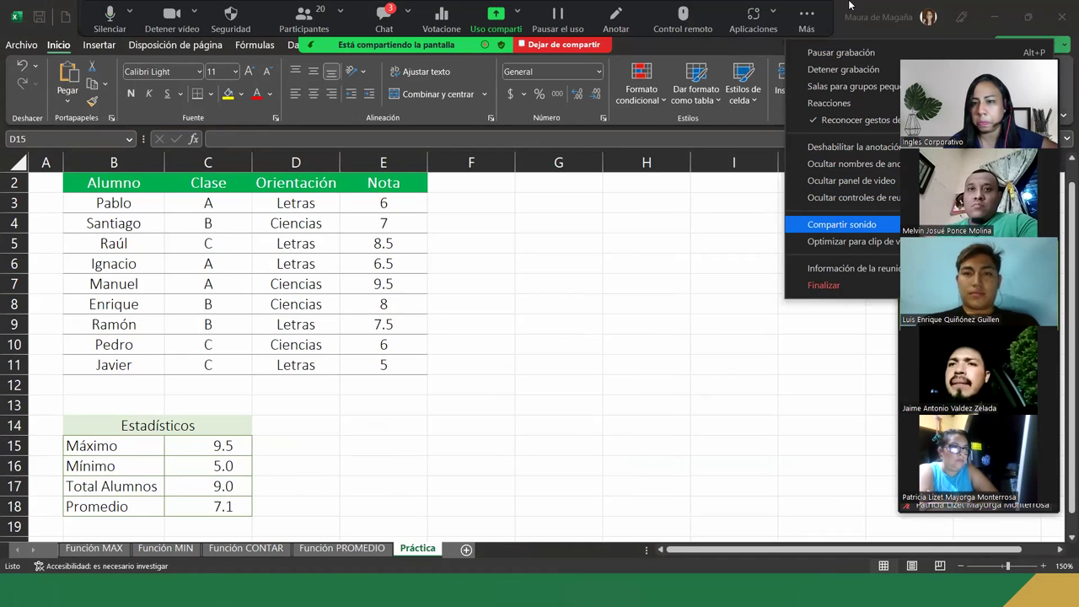
click(647, 247)
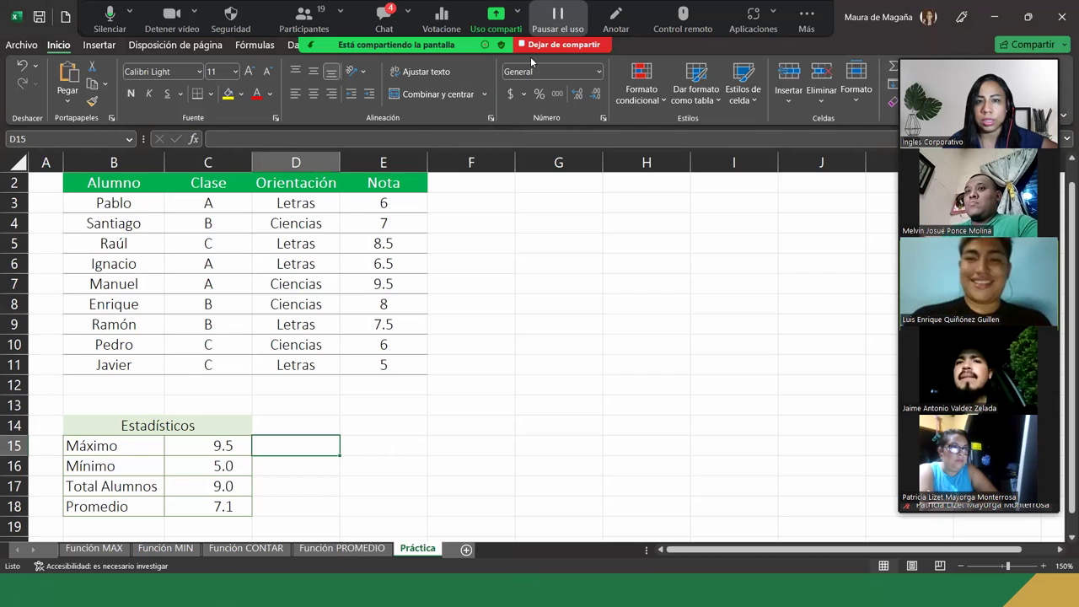
Stop sharing the spreadsheet in the Zoom meeting
click(560, 44)
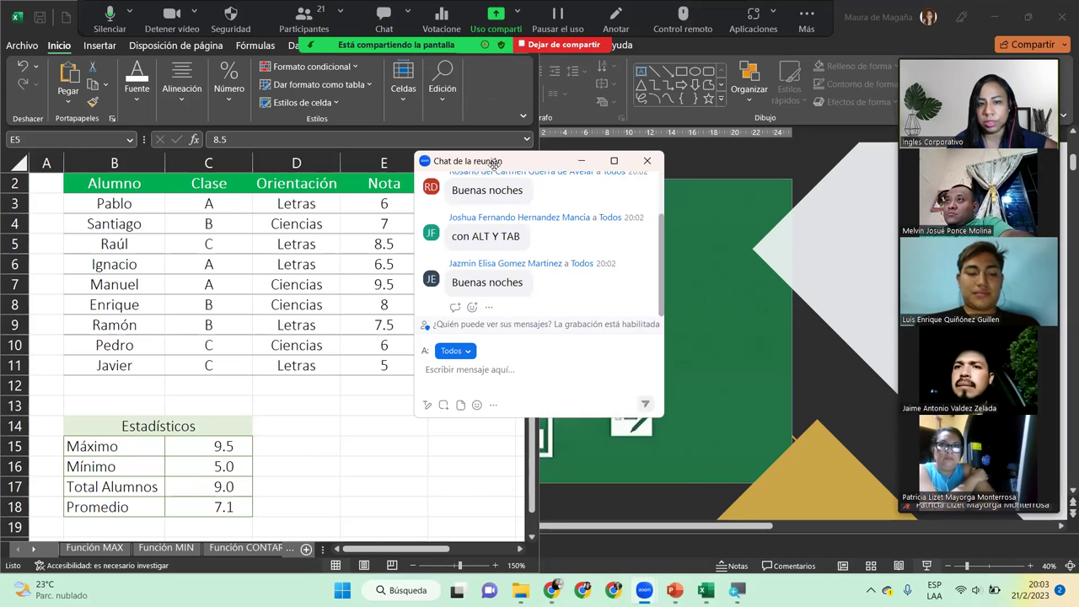
Bring the Práctica Sesión 1 workbook forward and maximize it to fill the screen
key(alt+Tab)
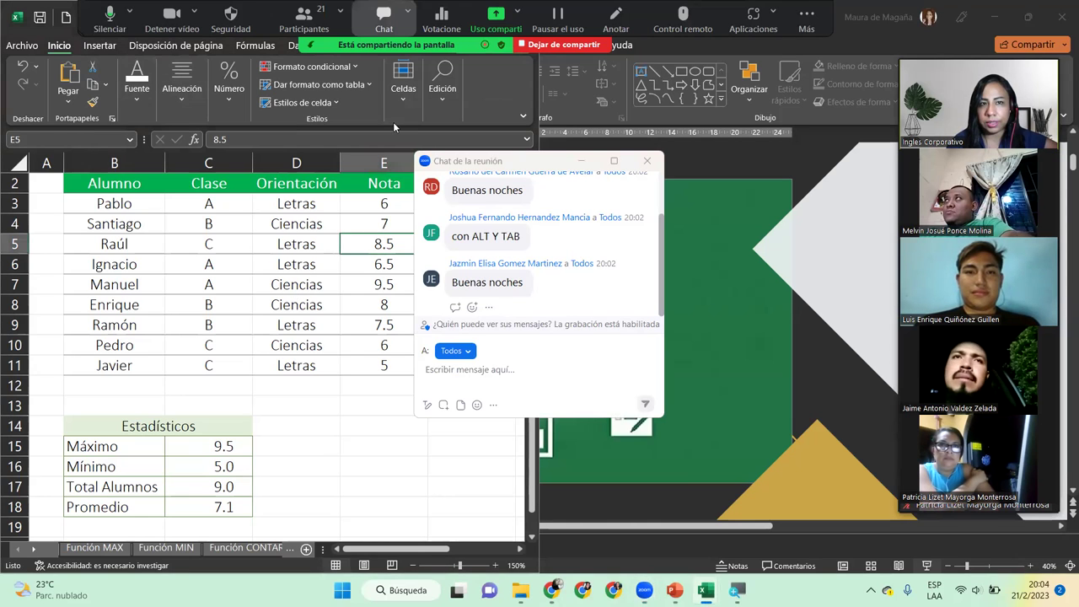
mouse_move(384, 18)
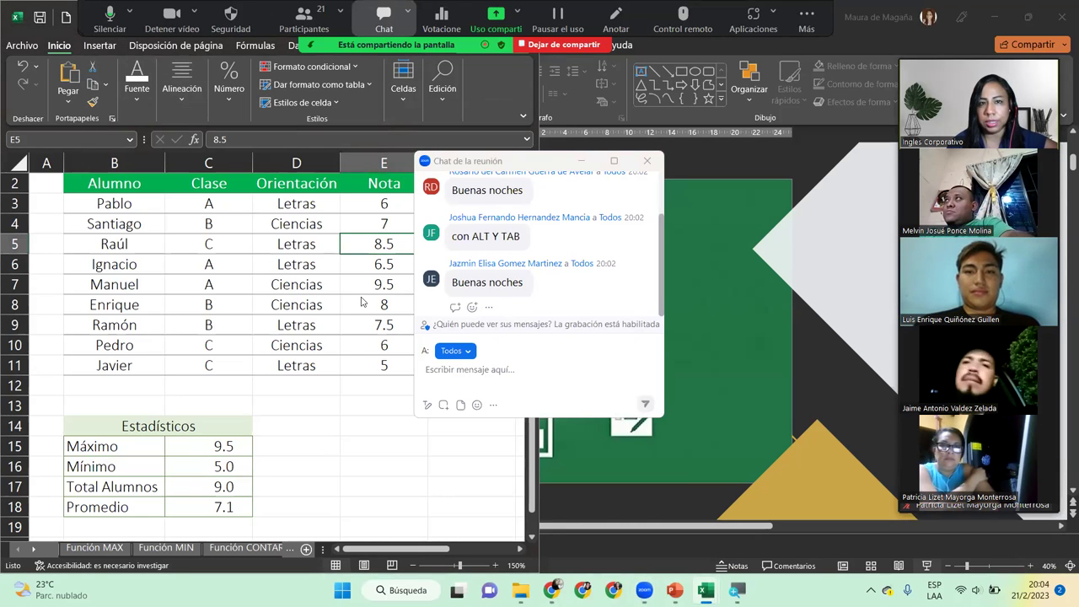
key(super+Up)
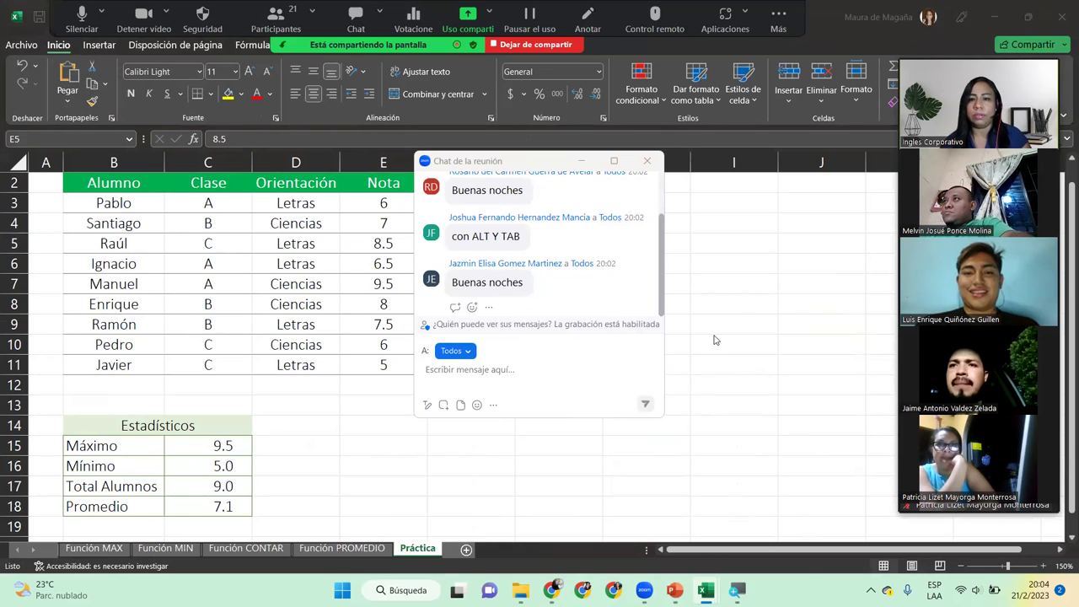
key(alt+Tab)
key(alt+Tab)
key(alt+Tab)
key(alt+Tab)
key(alt+Tab)
key(alt+Tab)
key(alt+Tab)
key(alt+Tab)
key(alt+Tab)
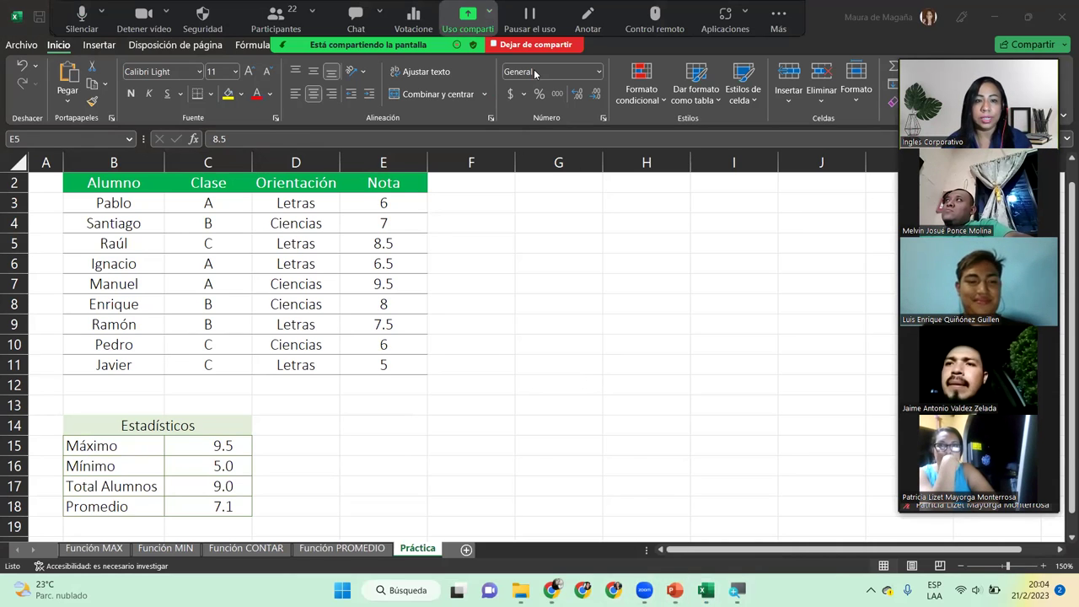
Share the PowerPoint presentation window in Zoom instead of the Excel workbook
key(alt+shift+s)
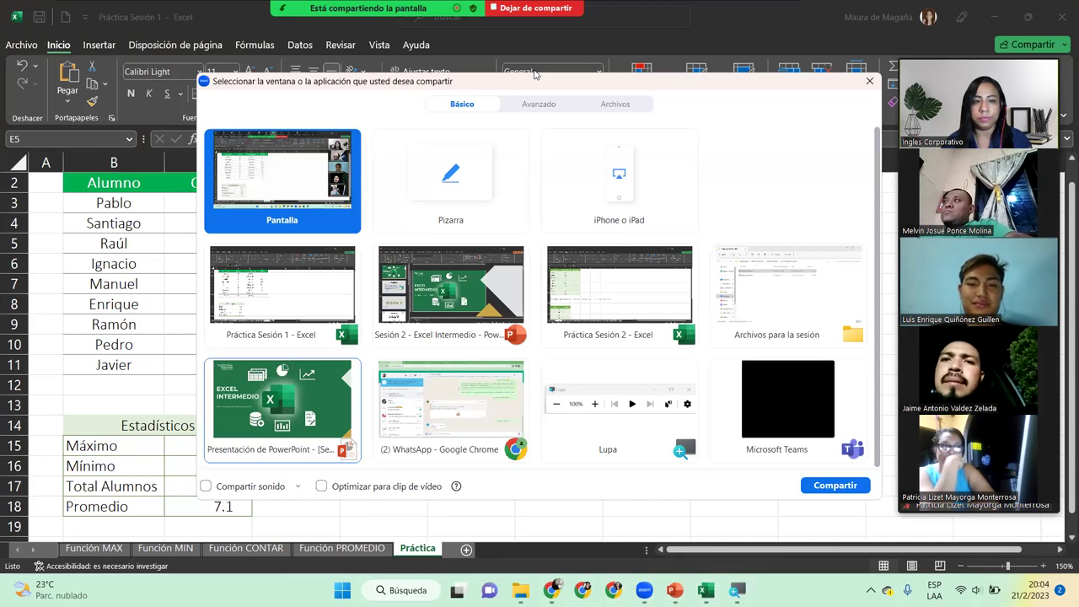
click(282, 287)
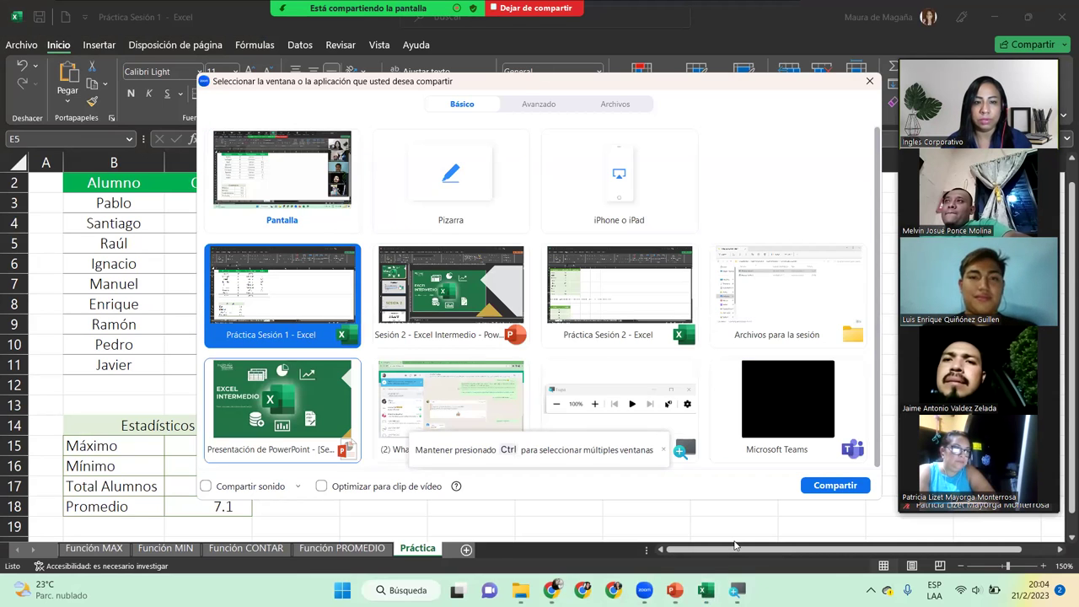
key(space)
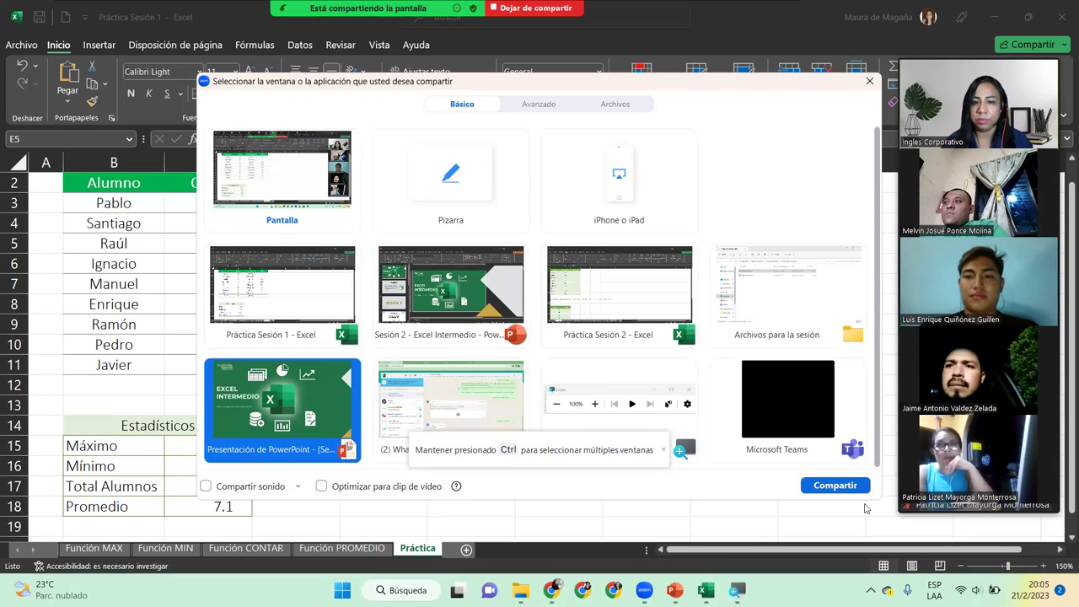
click(834, 485)
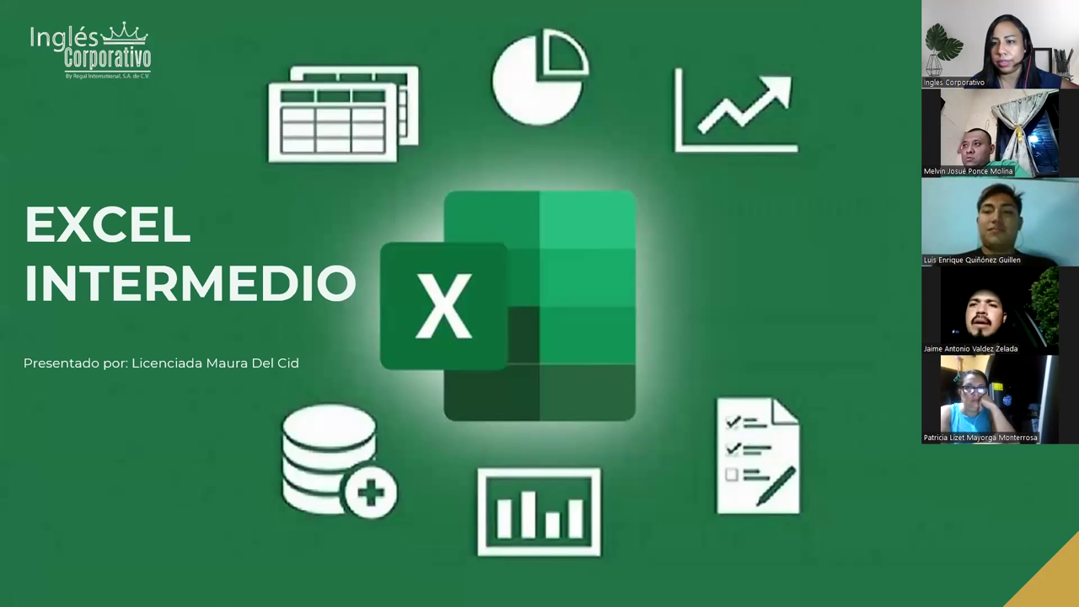
Advance the slideshow past AGENDA and SESIÓN 2 to the CONTENIDO slide
click(811, 362)
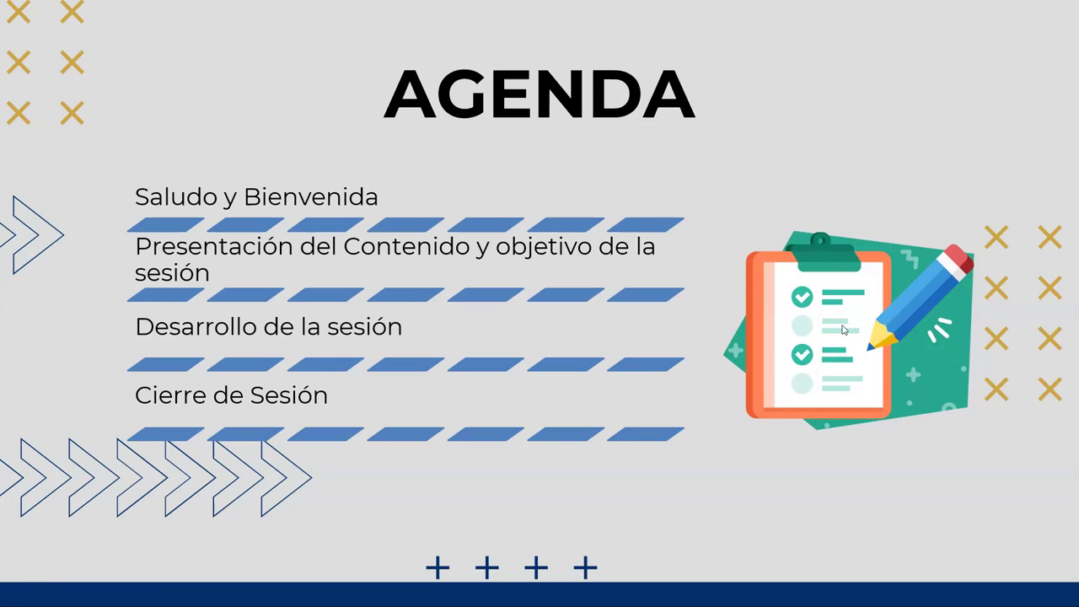
click(1027, 385)
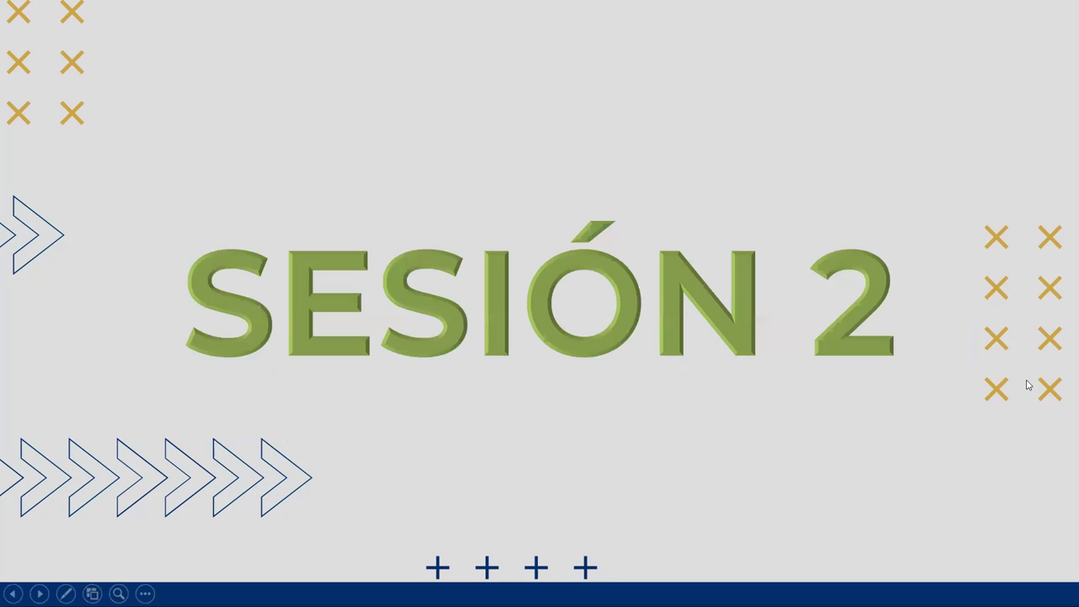
click(1027, 384)
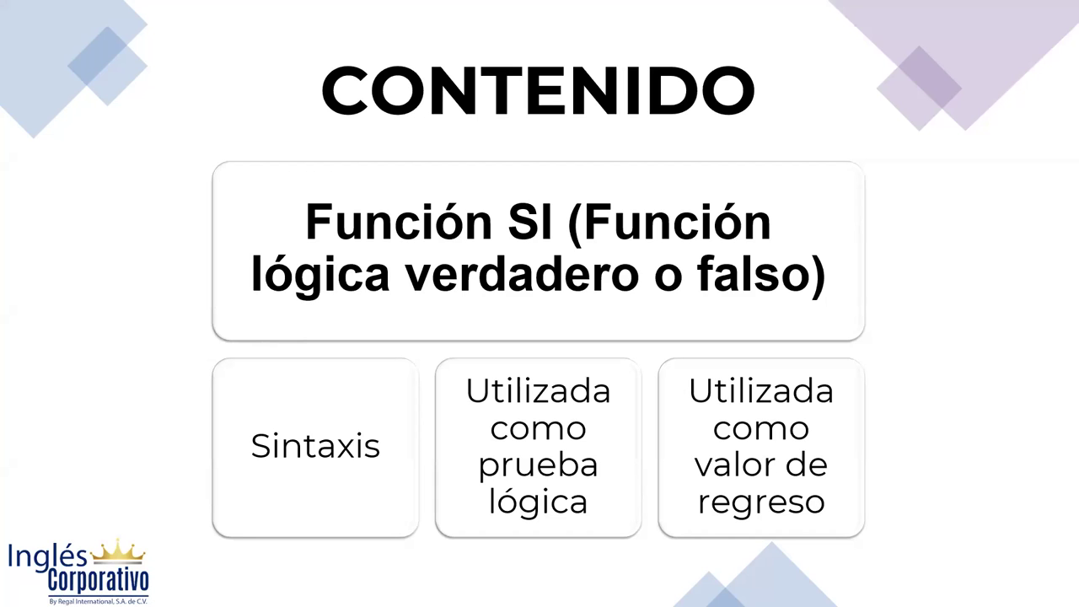
Advance the slideshow from OBJETIVO to the FUNCIÓN SI flowchart slide
key(Right)
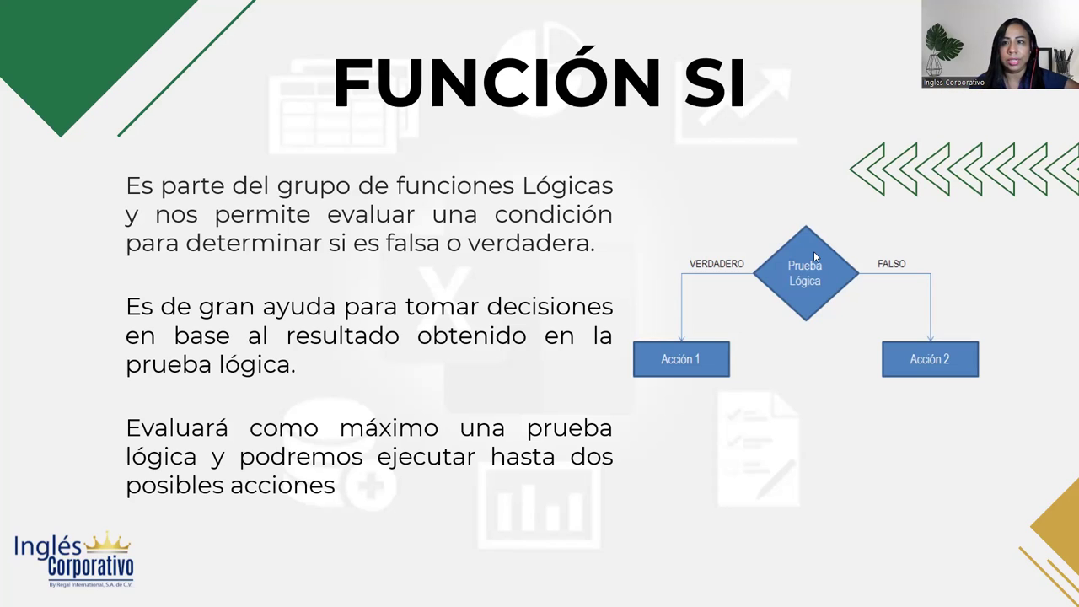
Show the SINTAXIS FUNCIÓN SI slide, jumping briefly to the comparison operators slide and back
click(976, 424)
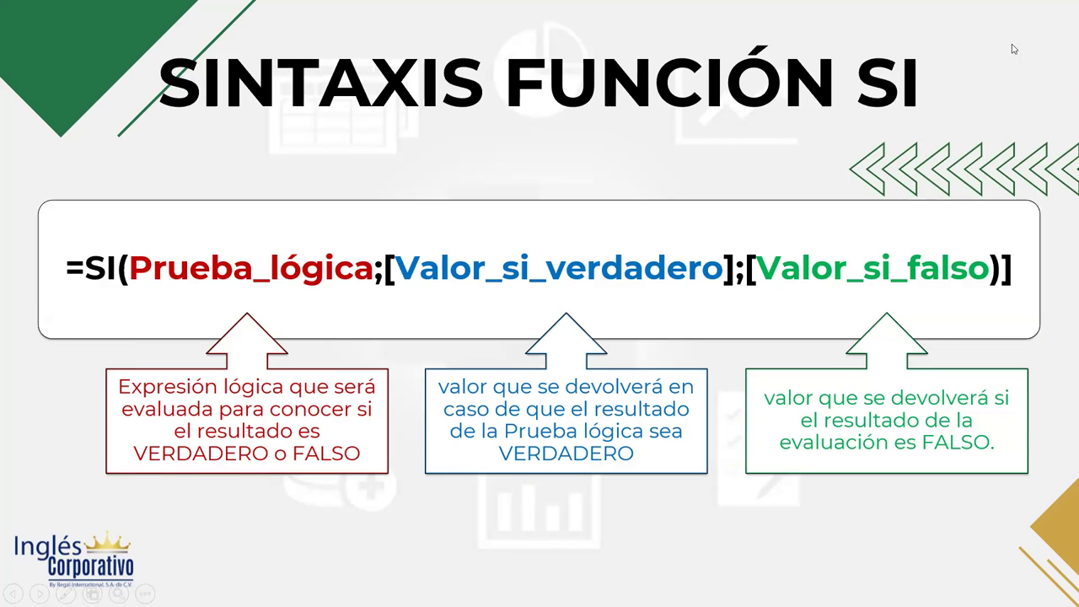
key(Right)
key(Left)
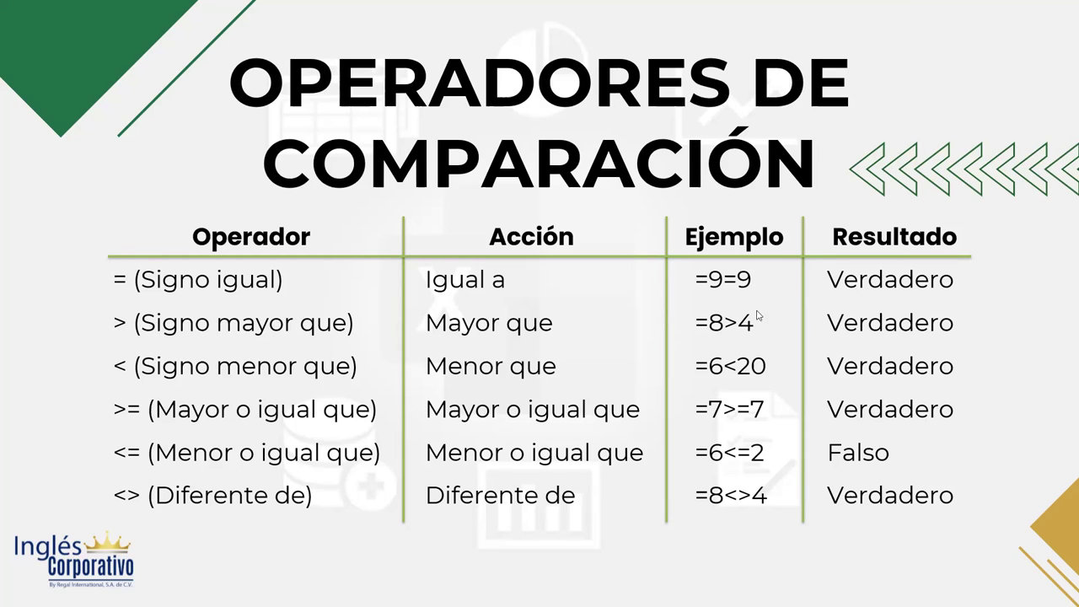
Advance to the Desarrollo slide with the Excel example
click(1007, 319)
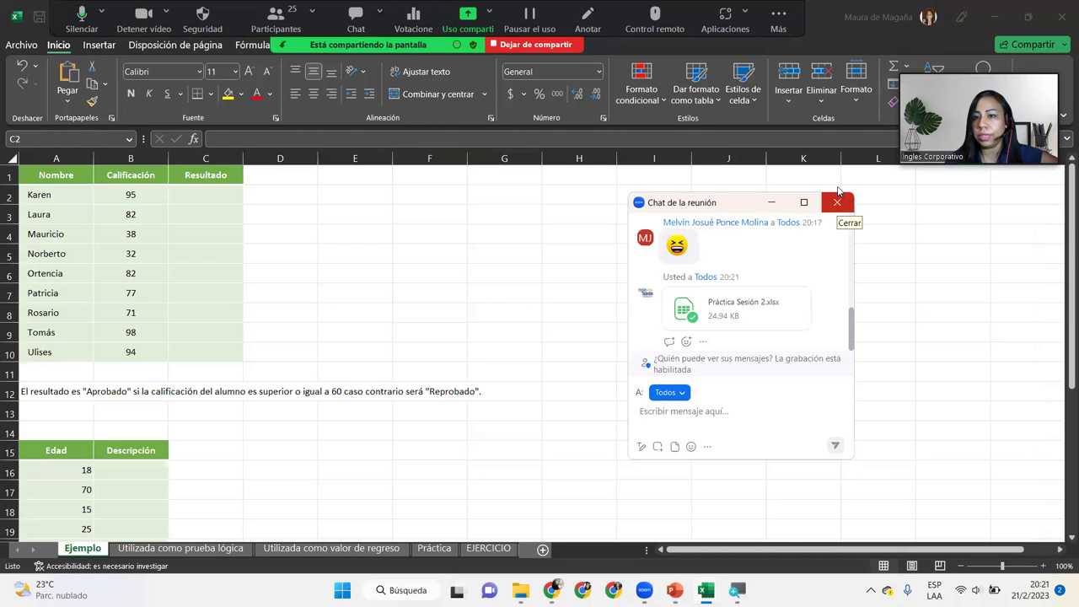
Close the meeting chat and enter trial results Aprobado, Aprobado and Rerprob in C2:C4
click(838, 192)
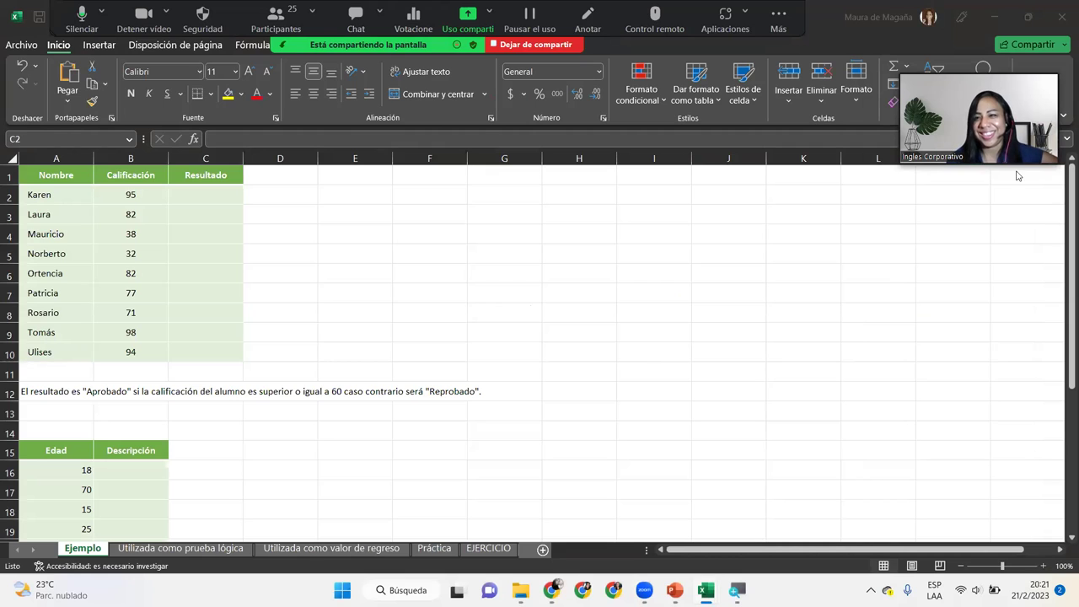
click(187, 196)
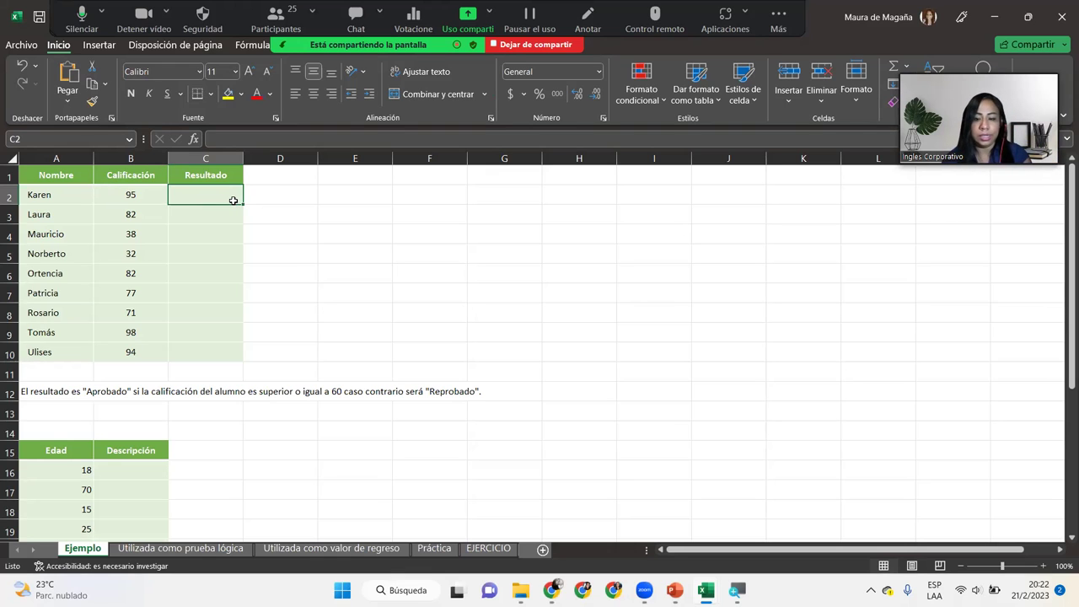
text(Aprobado)
key(Return)
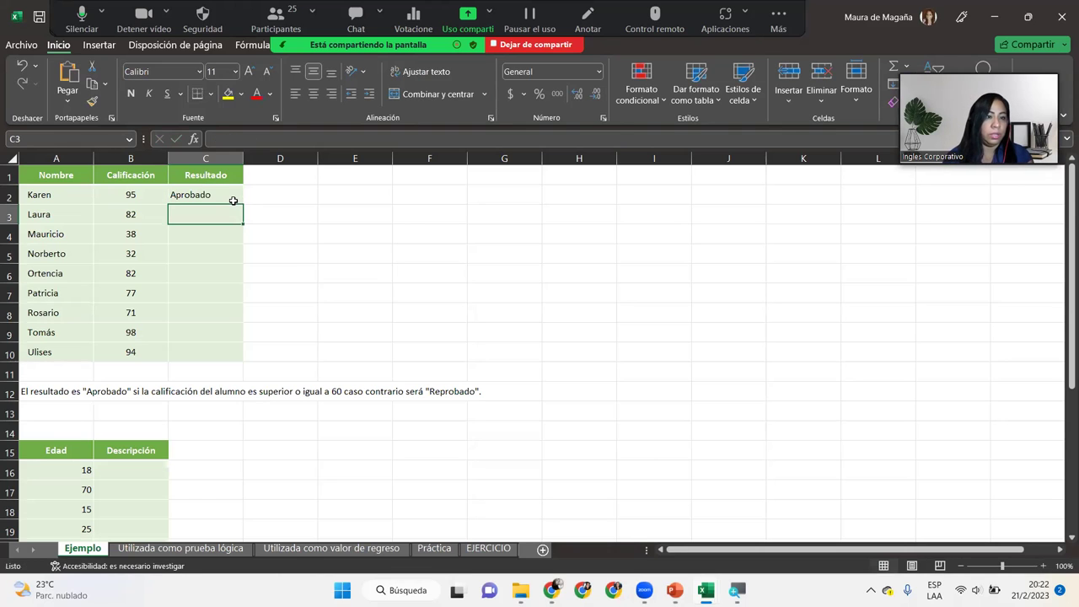
text(A)
key(Return)
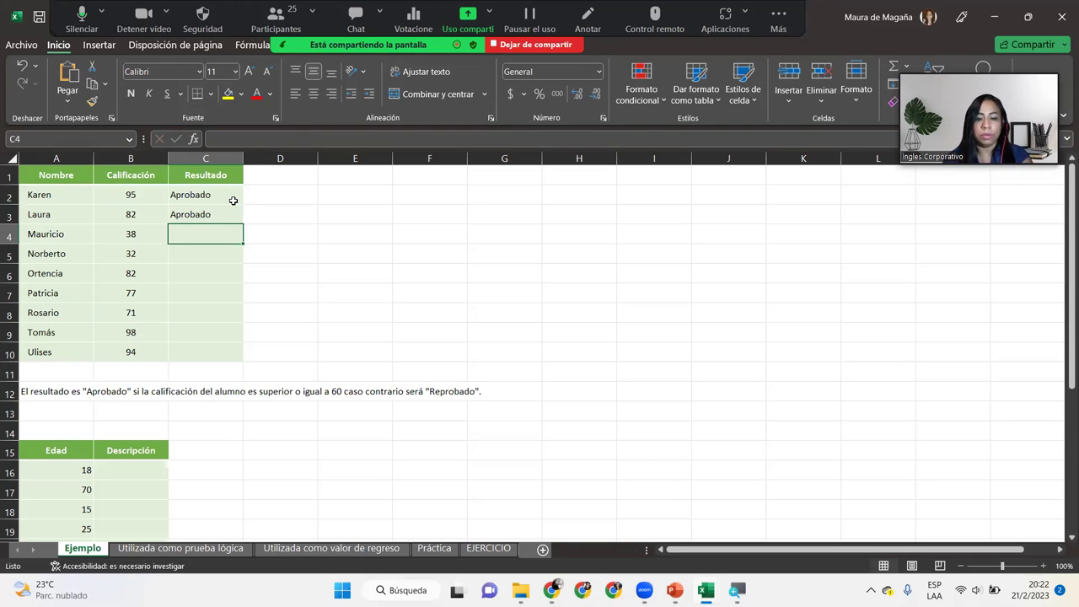
text(Rer)
text(prob)
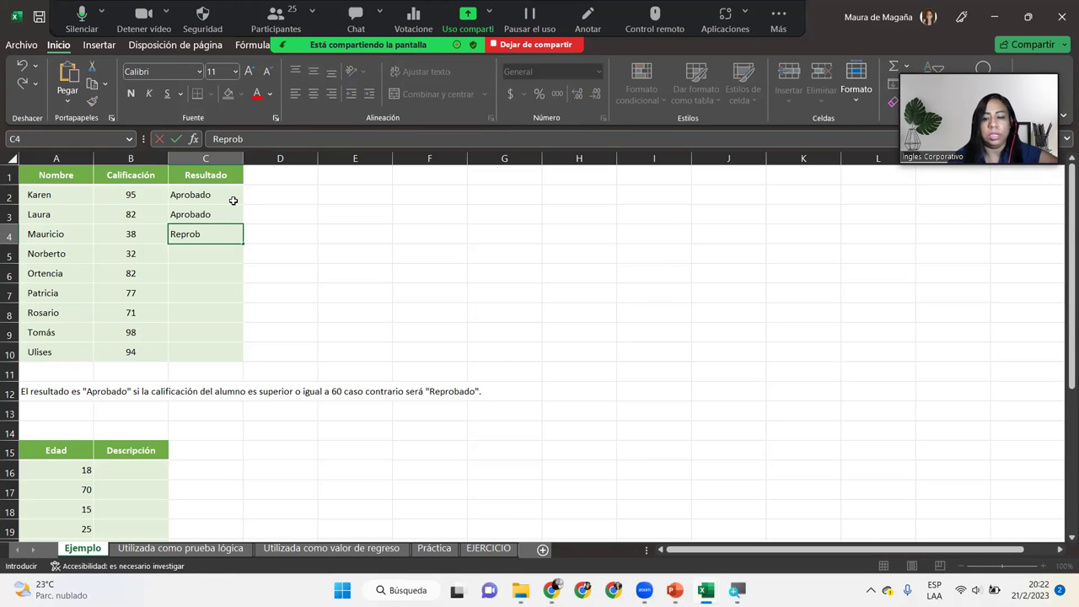
key(Return)
Clear the trial results from C2:C4 and return to cell C2
key(shift+Up)
key(shift+Up)
key(shift+Up)
key(Delete)
key(Up)
key(Up)
key(Up)
key(Up)
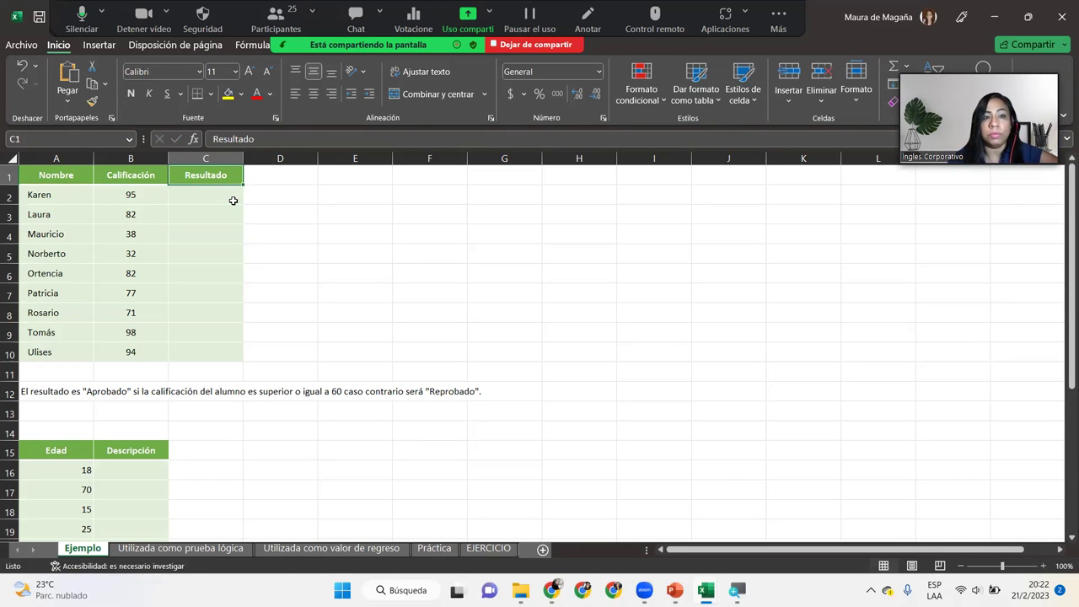
key(Down)
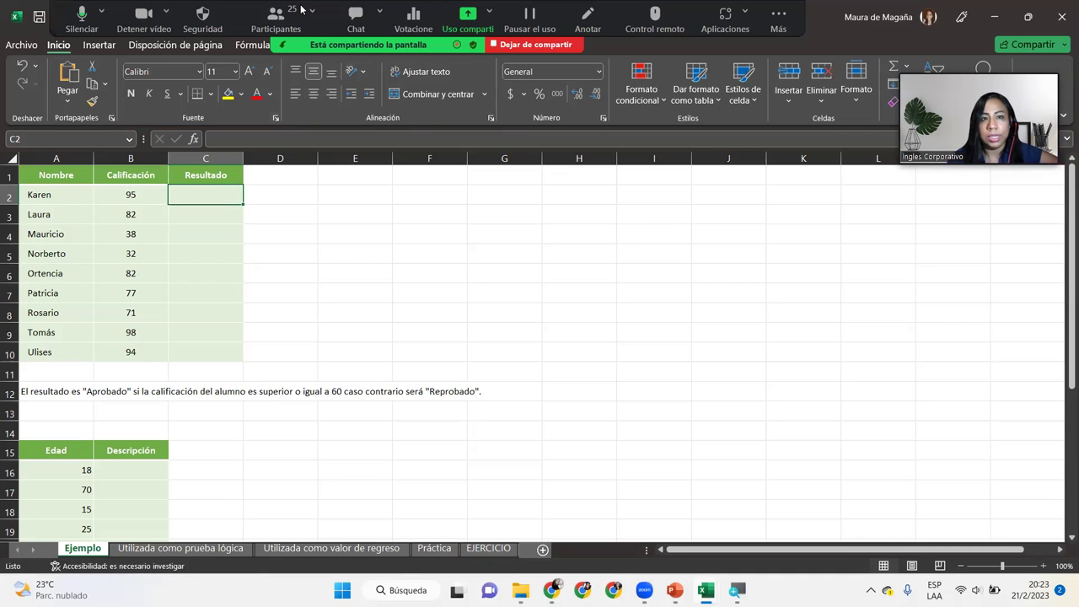
Browse the Fórmulas categories (Autosuma, Financieras, Texto, Fecha, Búsqueda, Matemáticas), ending on Lógicas
click(269, 48)
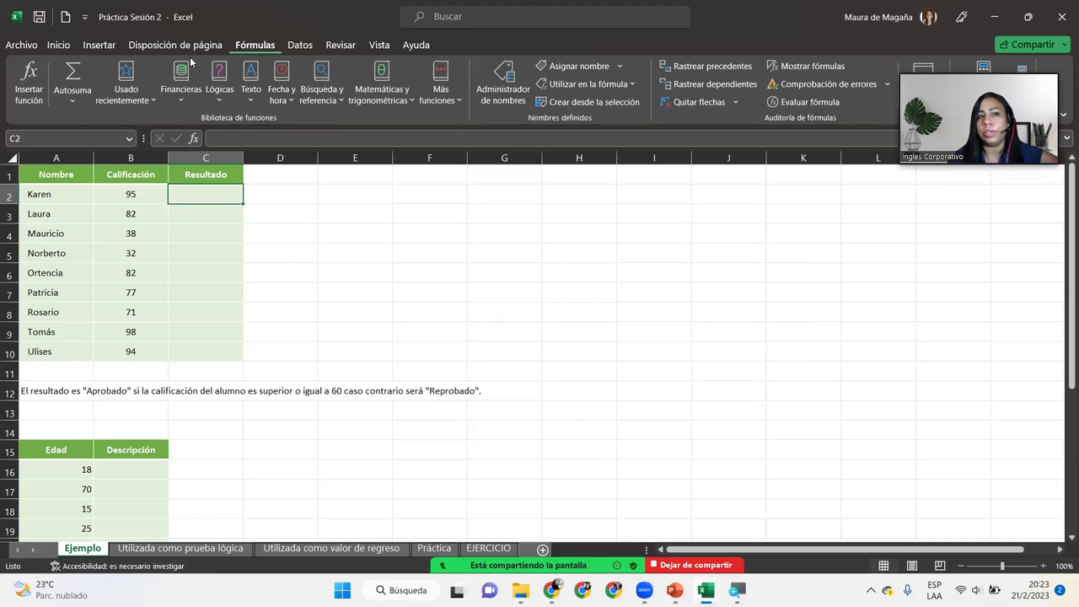
click(72, 101)
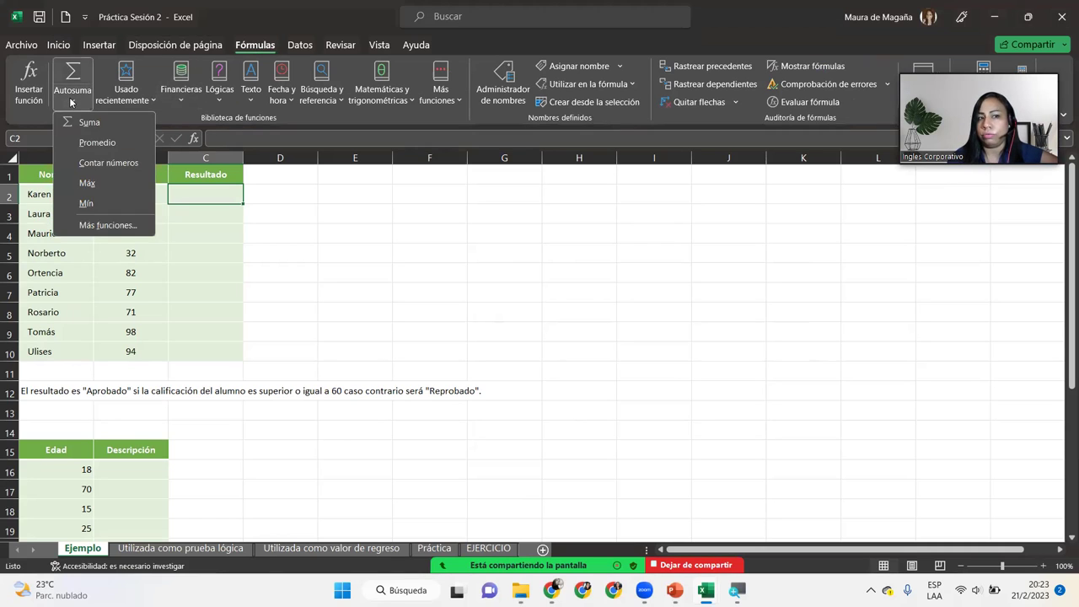
click(71, 102)
click(182, 103)
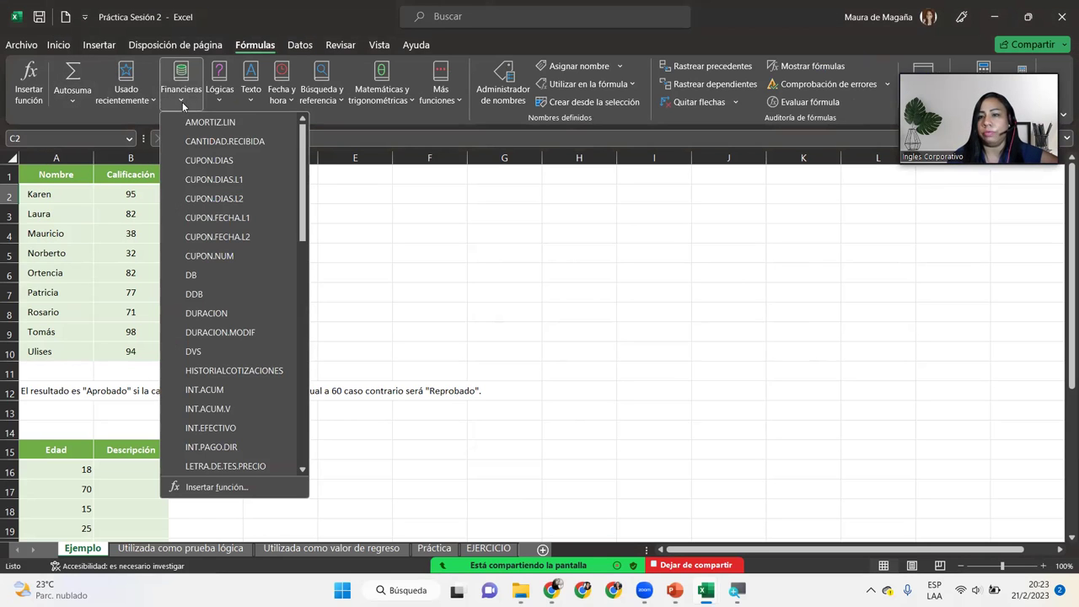
click(220, 103)
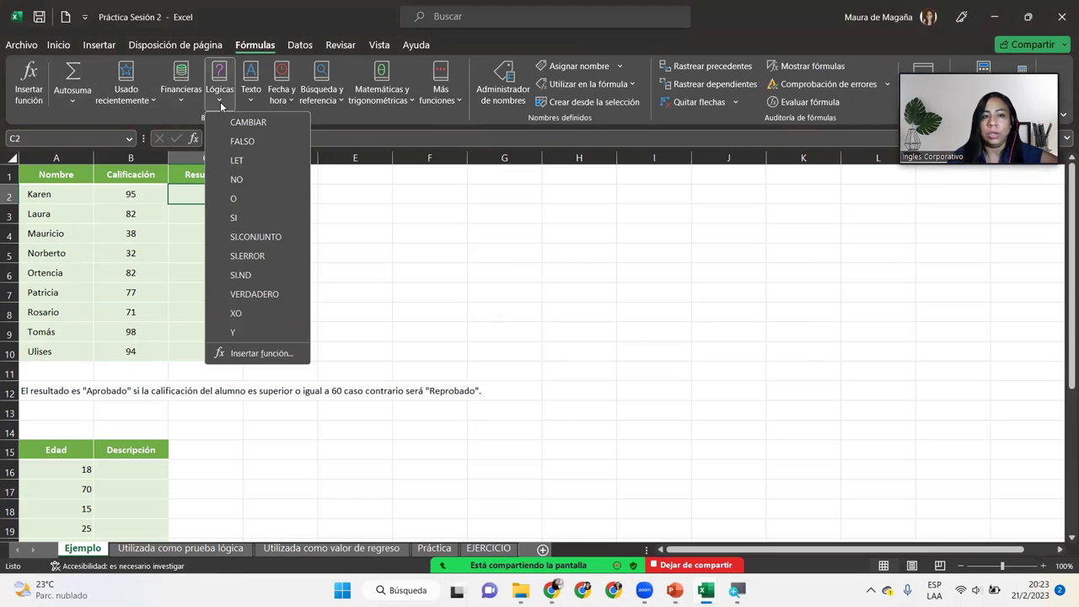
click(250, 99)
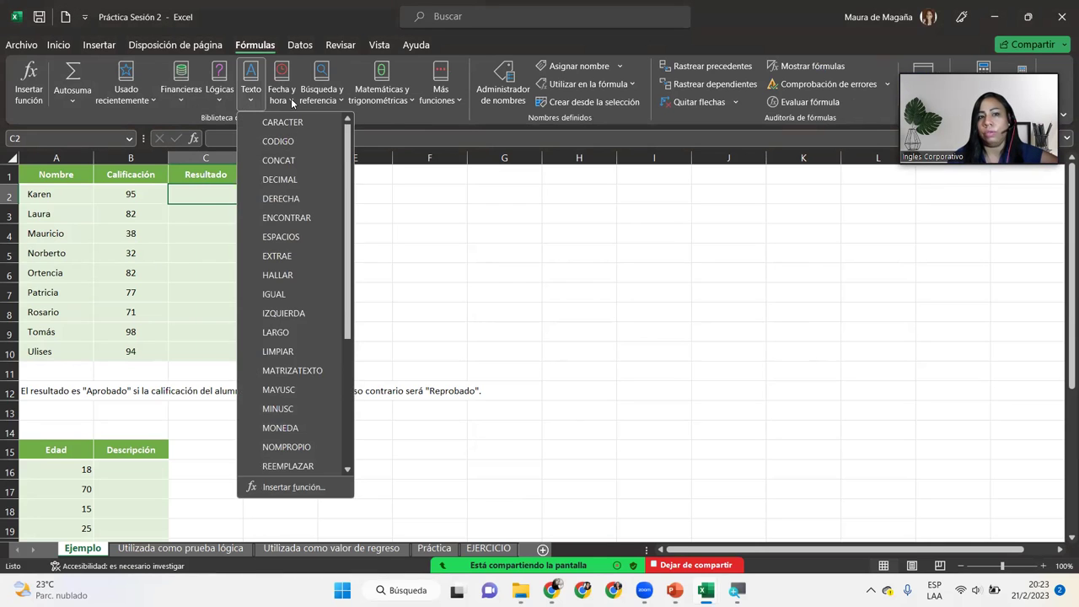
click(290, 100)
click(334, 100)
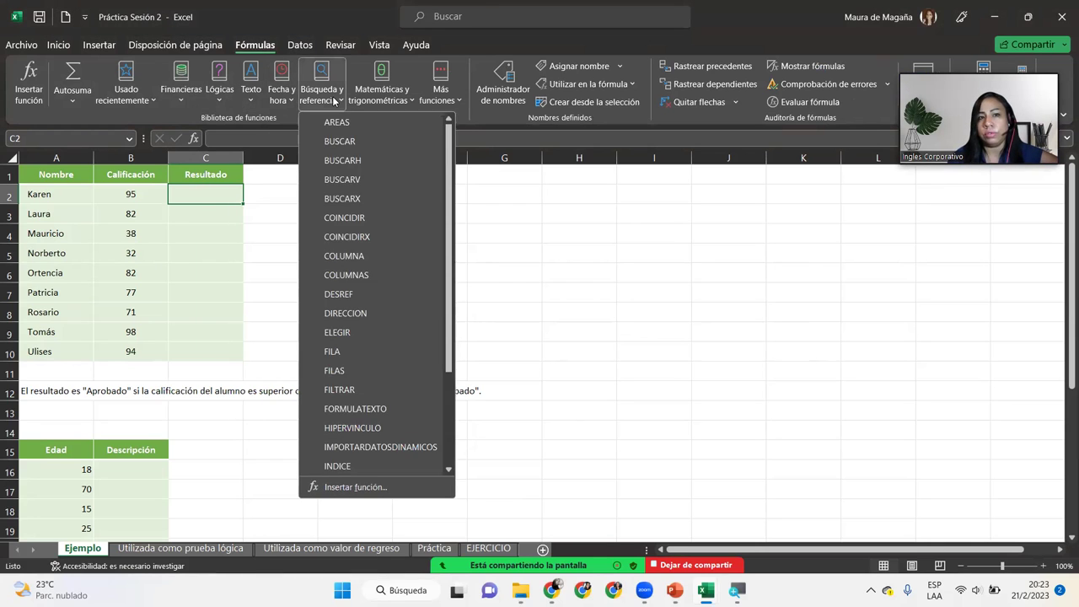
click(400, 101)
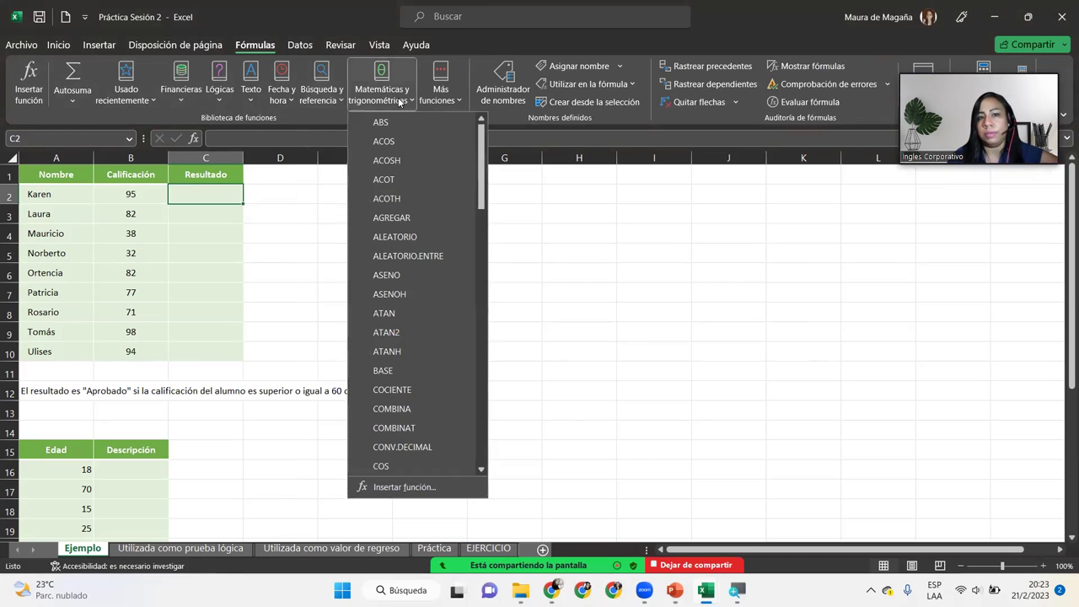
click(445, 99)
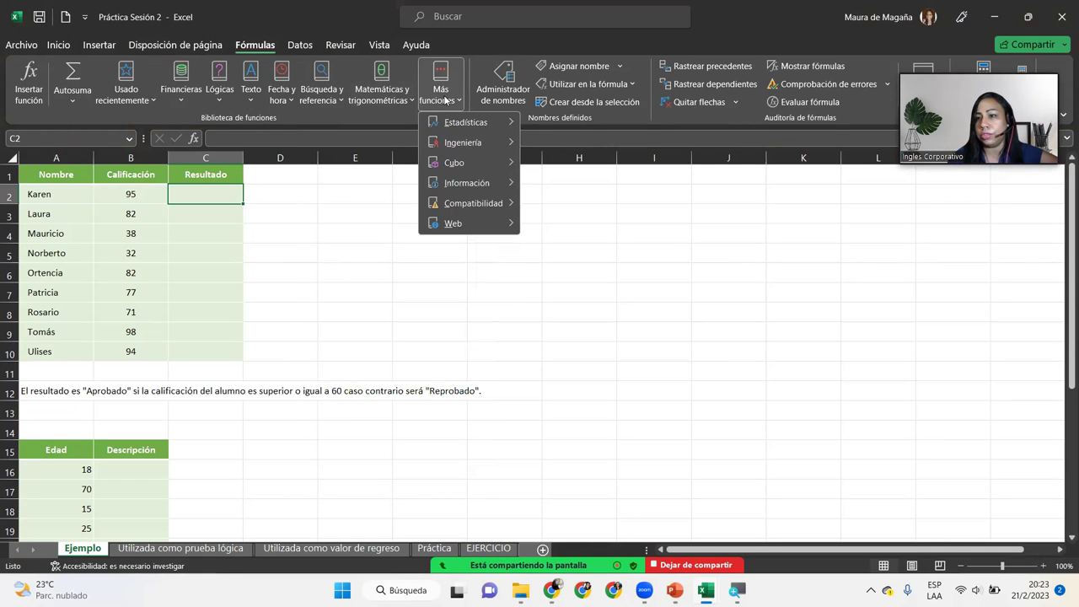
click(219, 93)
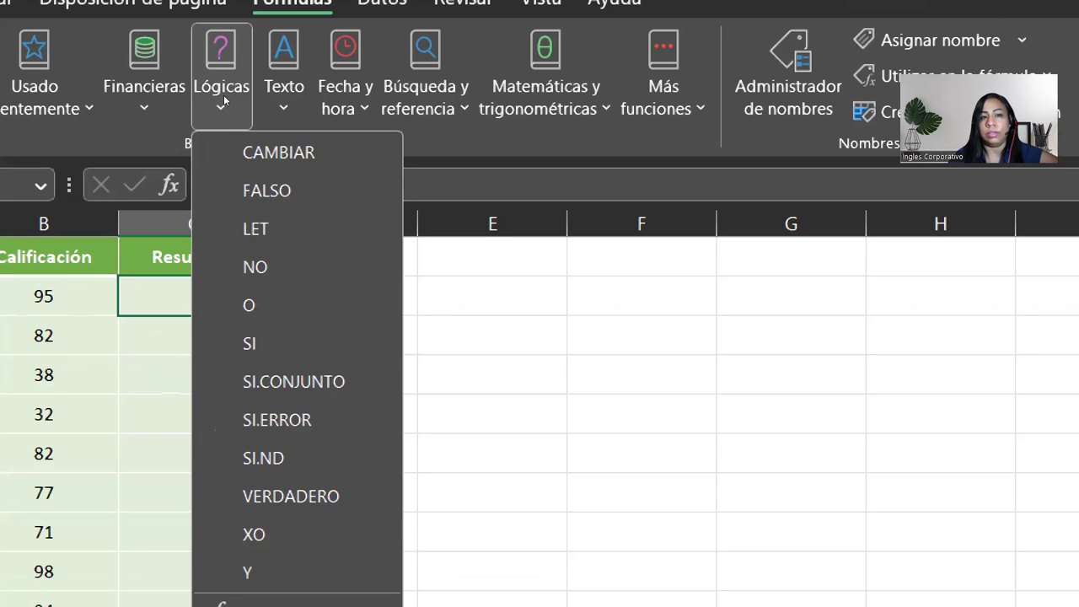
Insert SI from the Lógicas list into C2, bringing up Argumentos de función
key(Down)
key(Down)
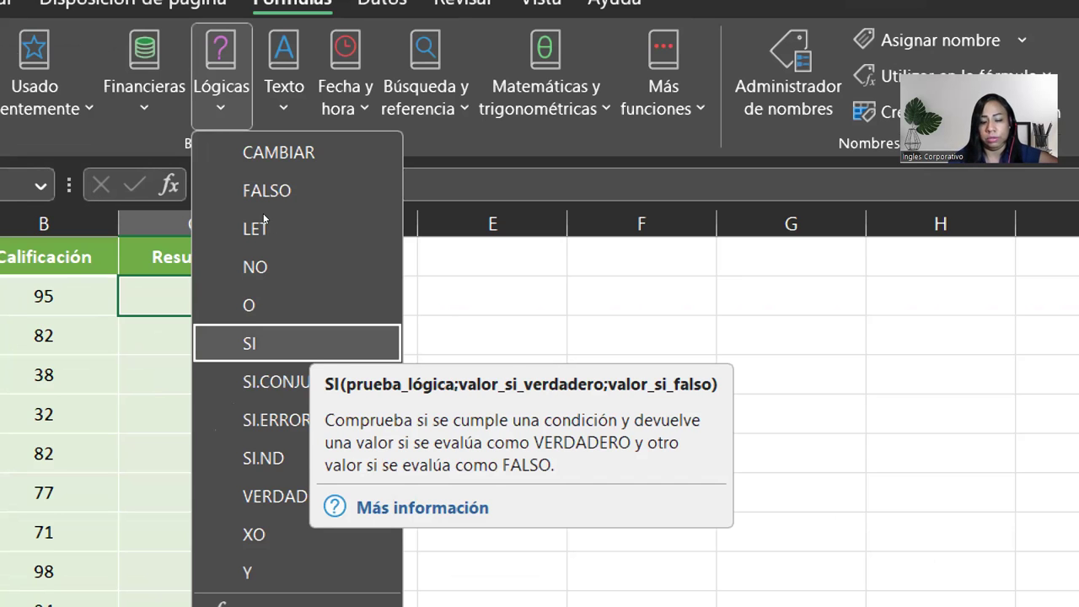
key(Return)
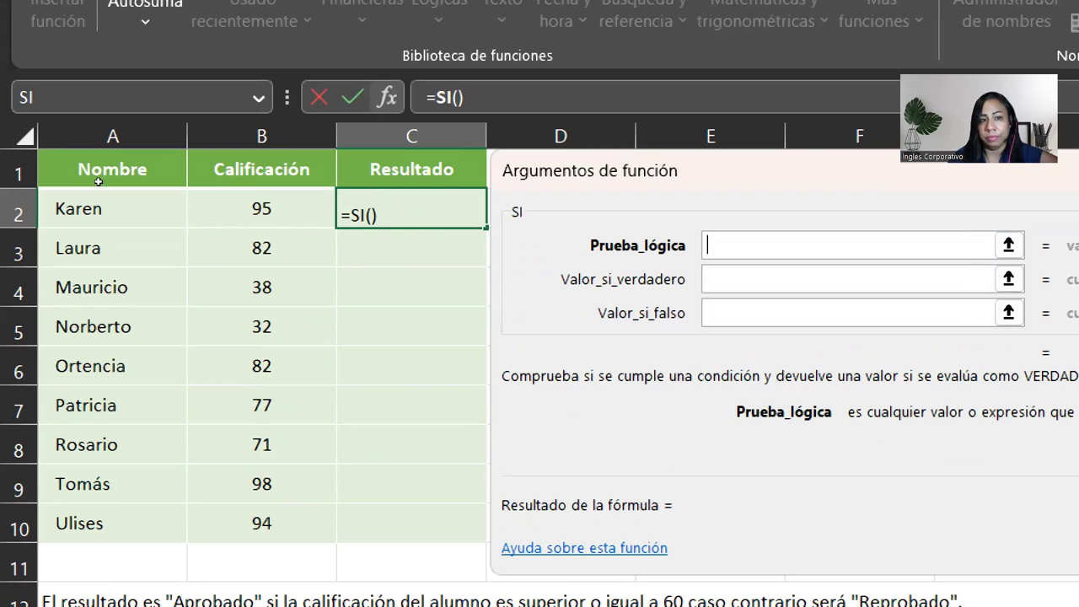
Enter B2>=60 as the SI Prueba_lógica argument
click(262, 208)
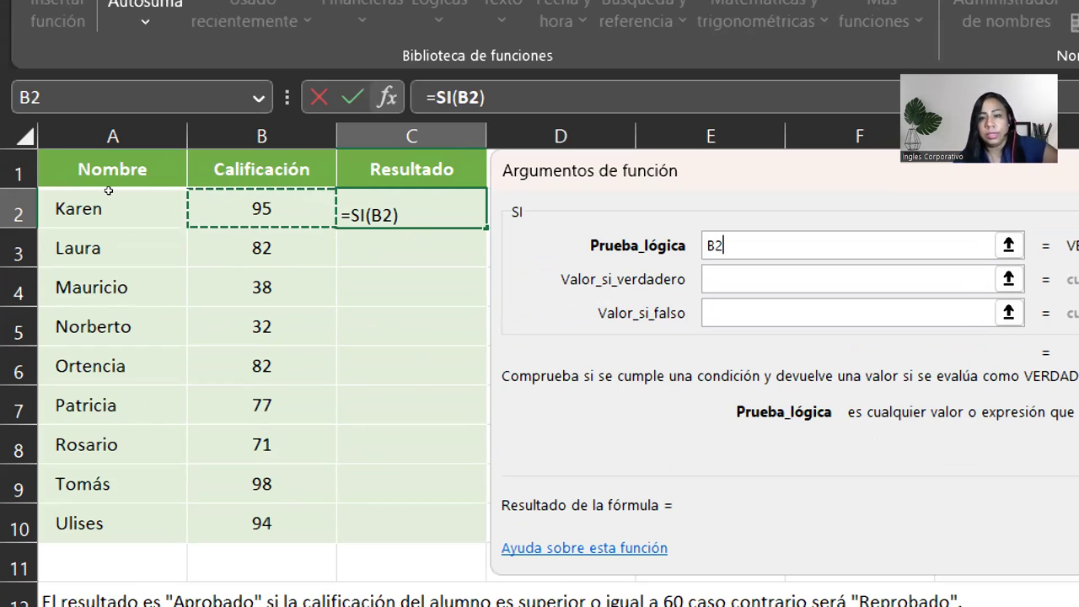
text(>)
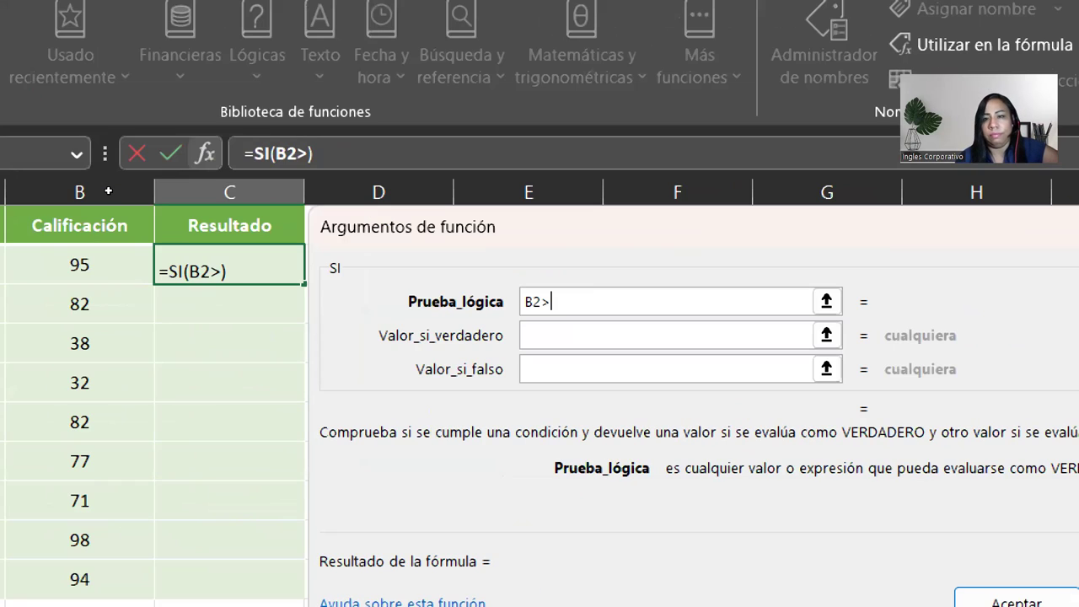
text(=)
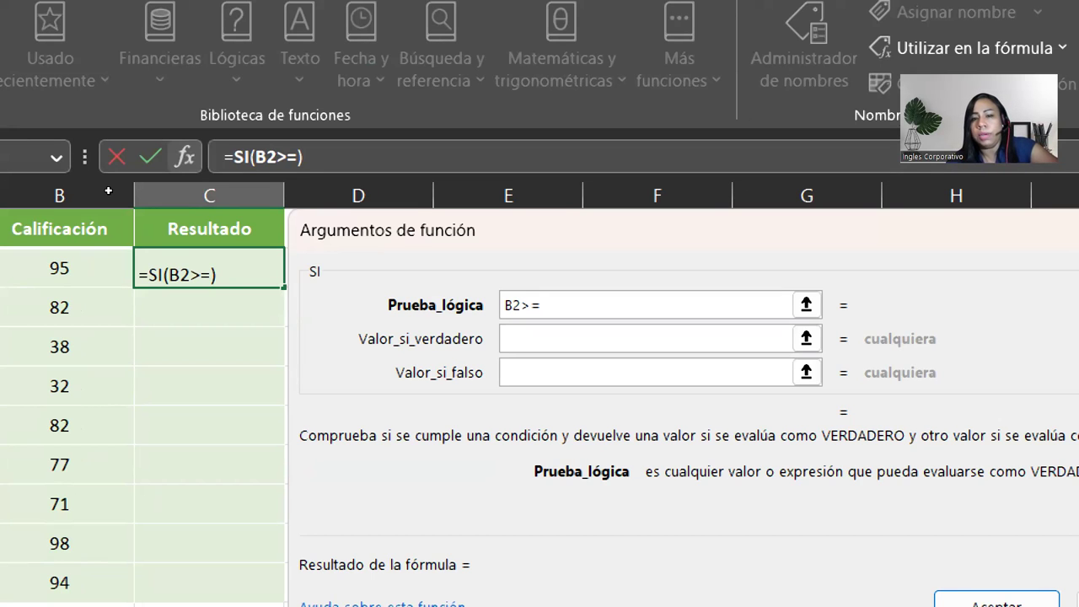
text(60)
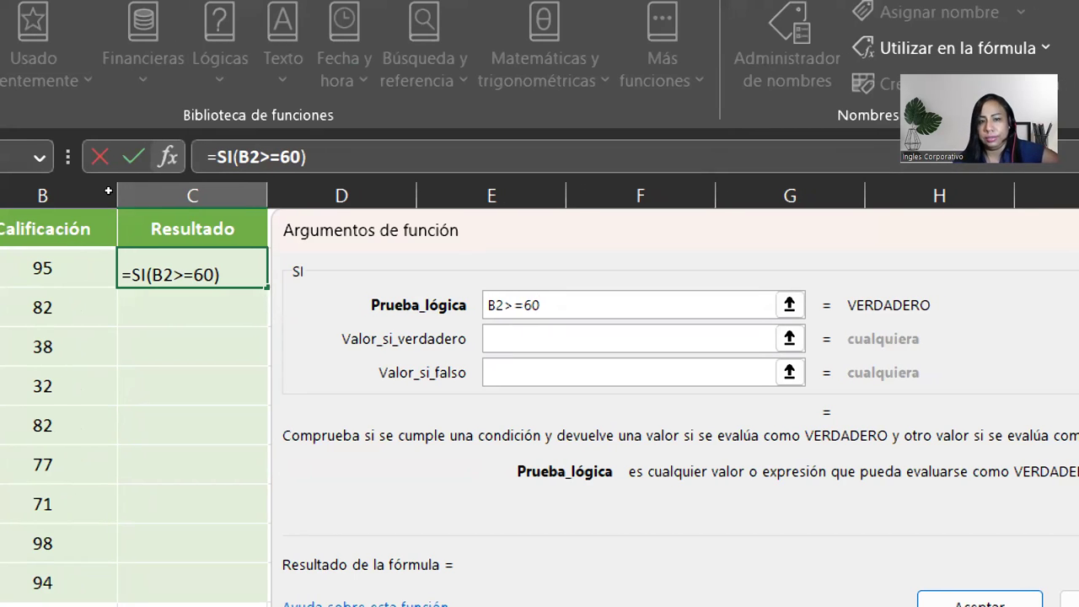
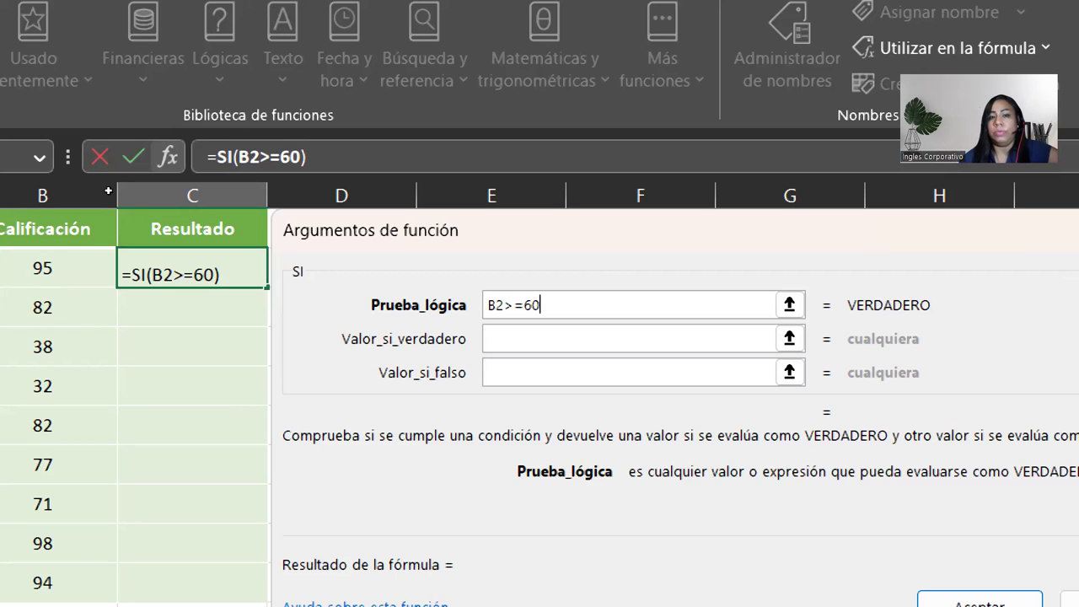
Keep B2>=60 as the logical test in C2's SI function and advance to the value-if-true argument
key(Tab)
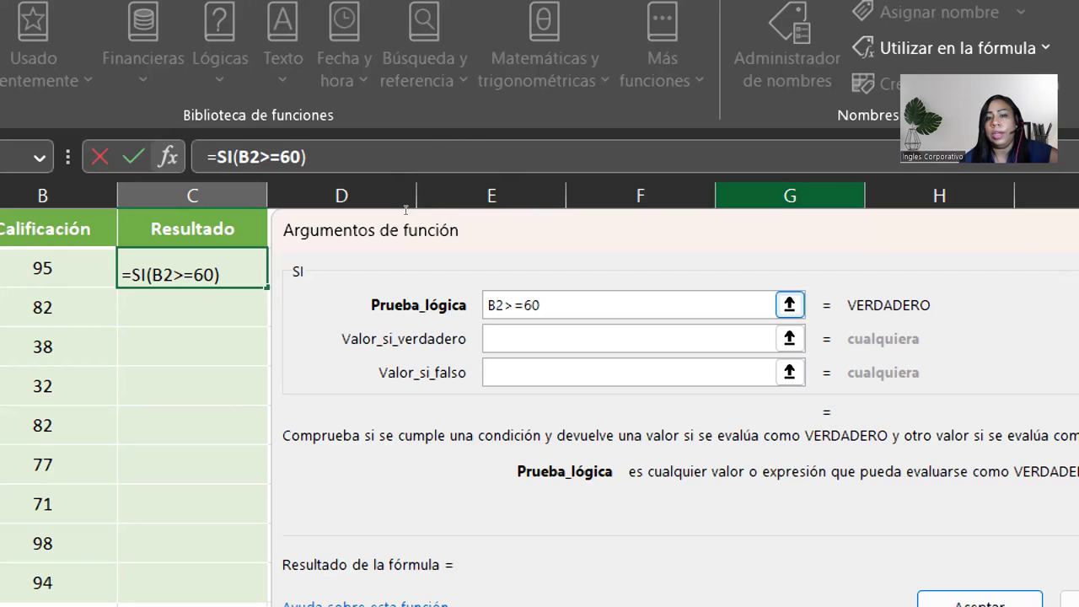
key(shift+Tab)
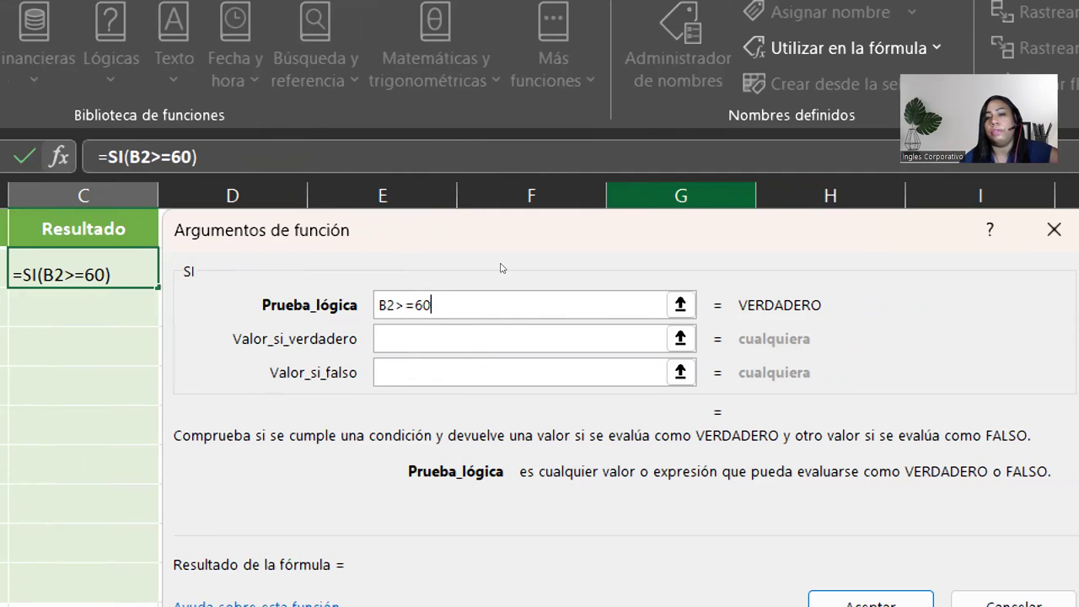
key(Tab)
key(Tab)
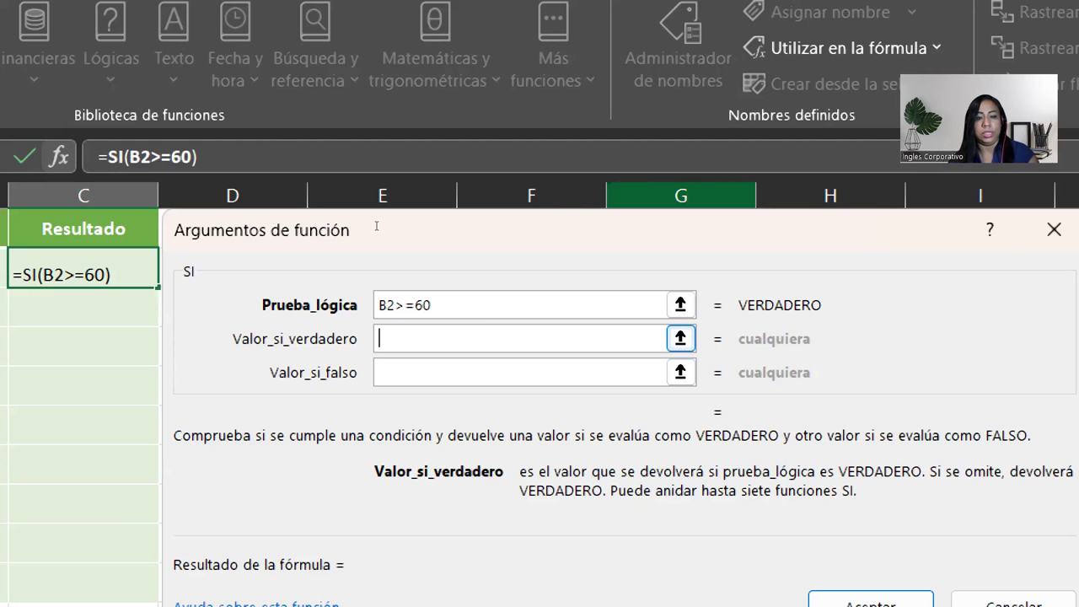
Enter "Aprobado" as the value-if-true for C2's SI formula
text(")
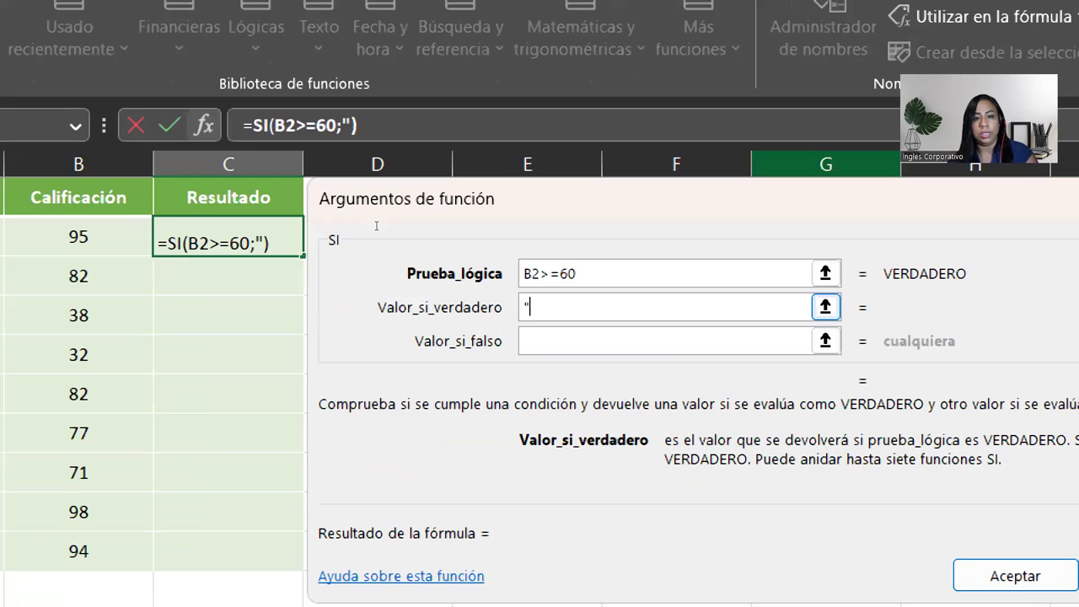
text(Aprobad)
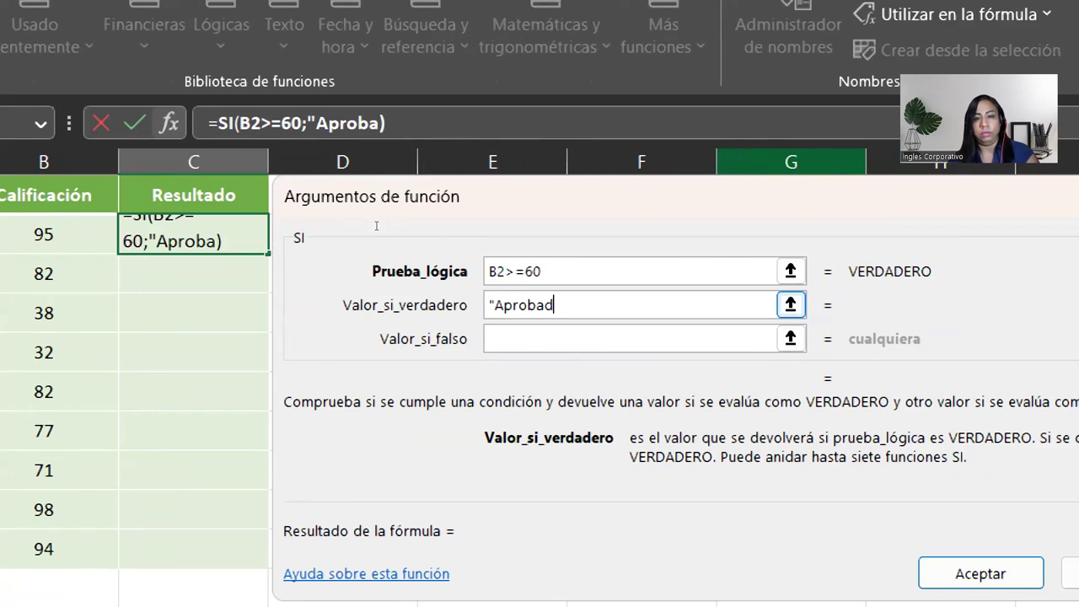
text(o")
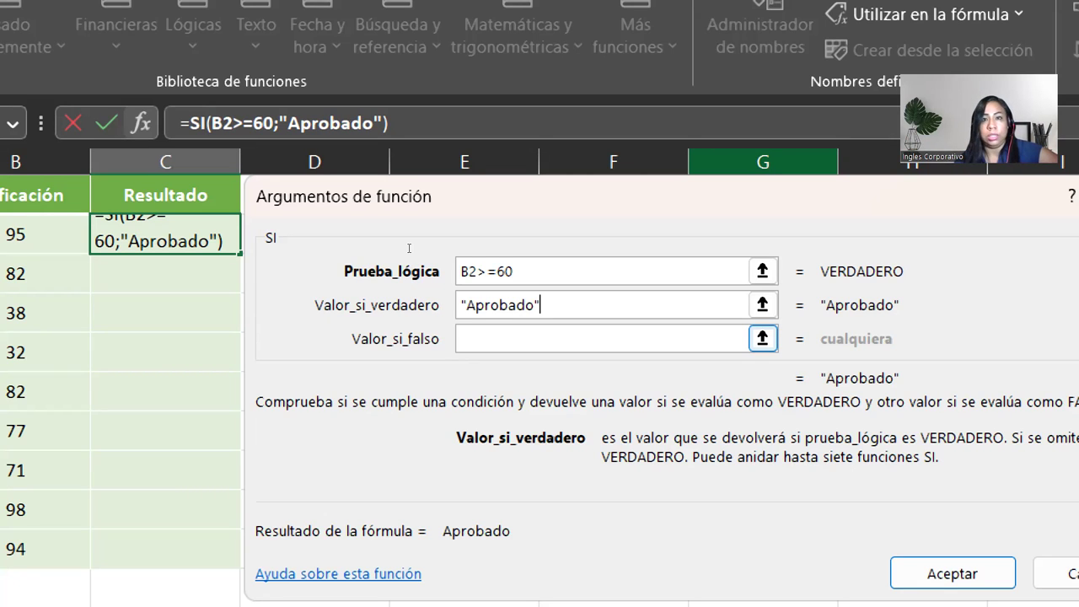
Enter "Reprobado" as the value-if-false, then review the B2>=60, "Aprobado" and "Reprobado" arguments
key(Tab)
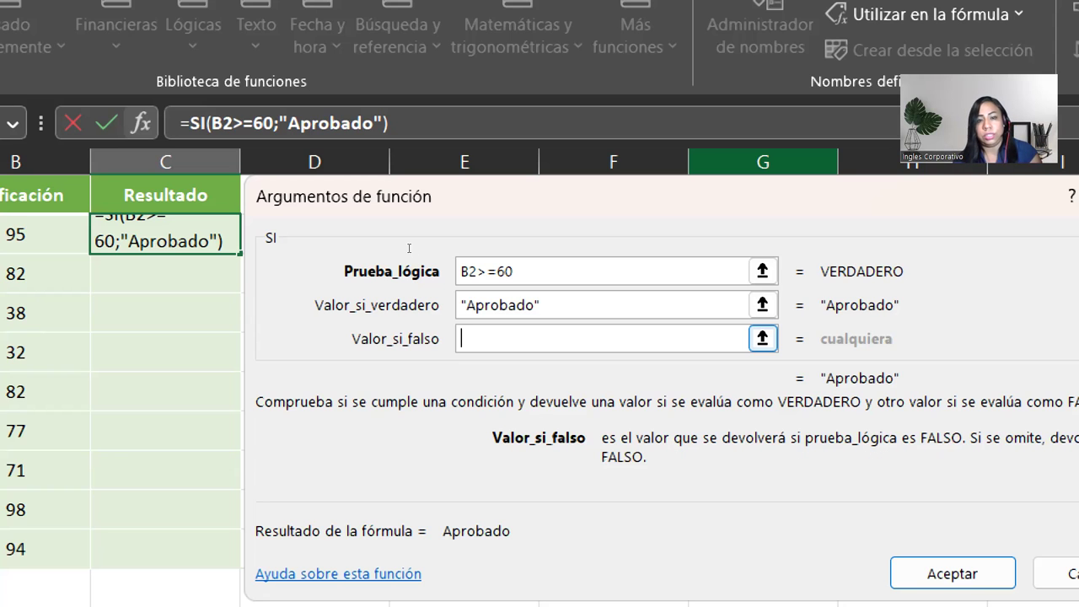
text("Repr)
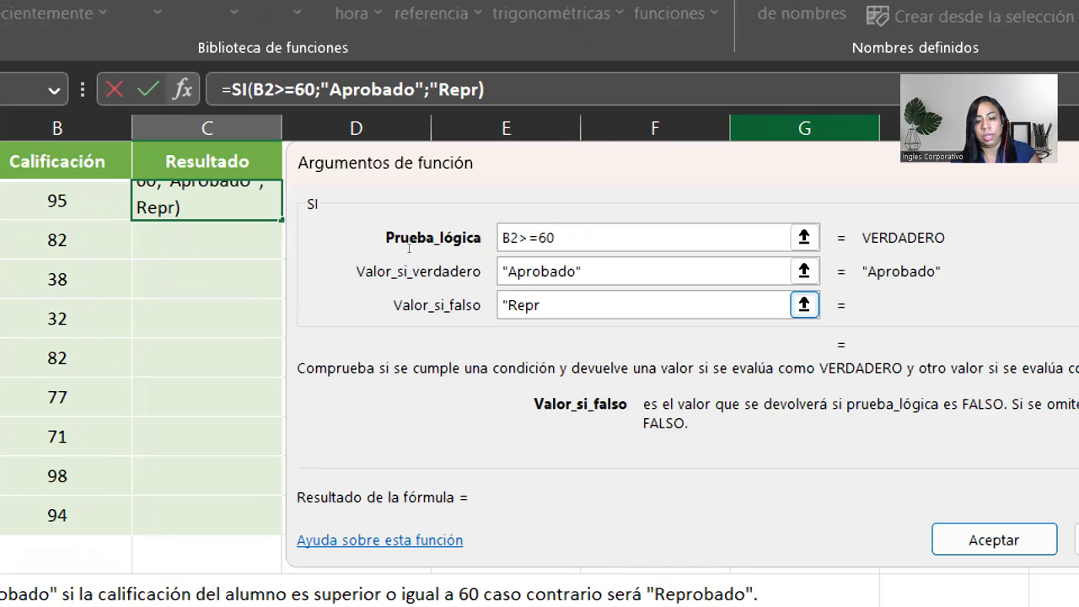
text(obado")
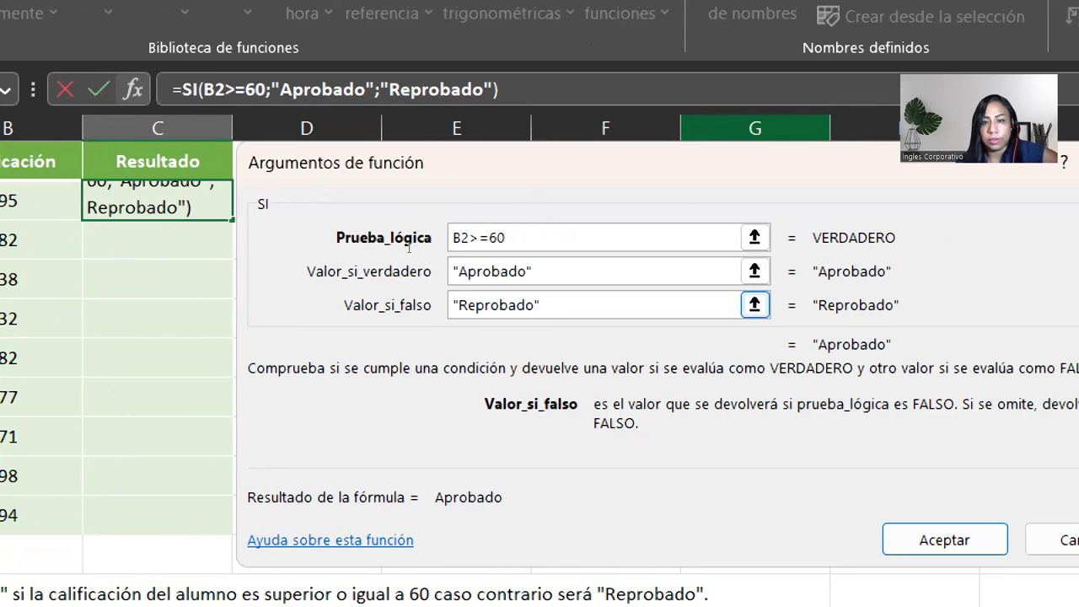
key(shift+Tab)
key(shift+Tab)
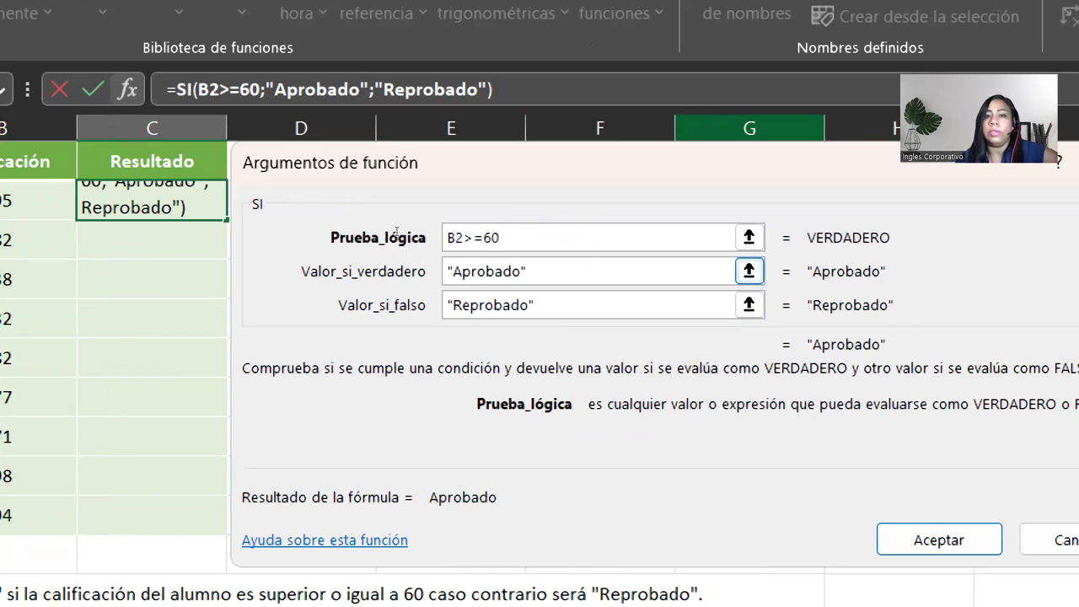
key(Tab)
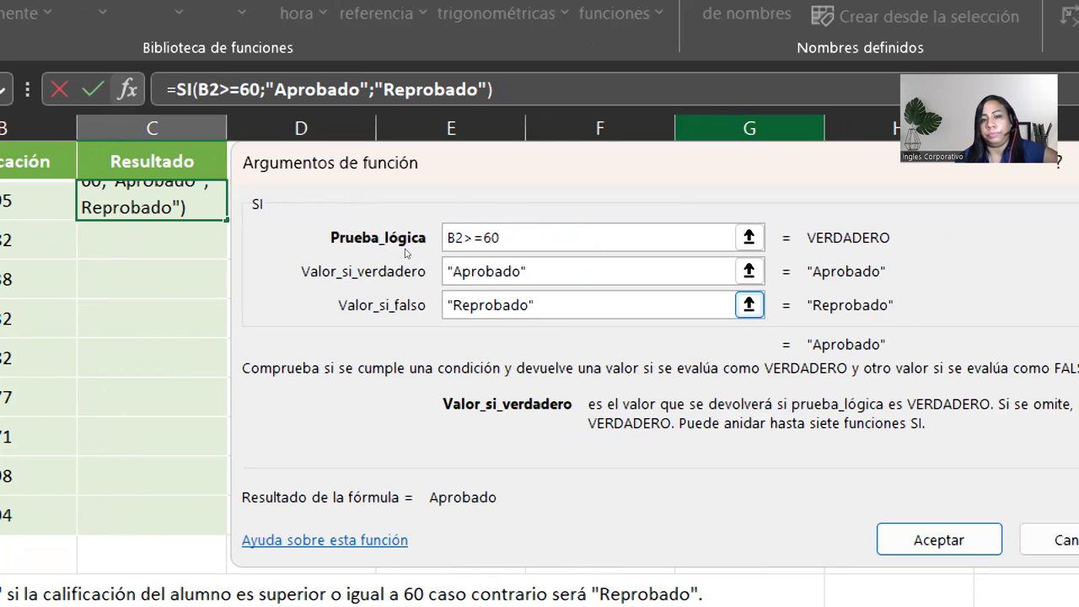
key(Tab)
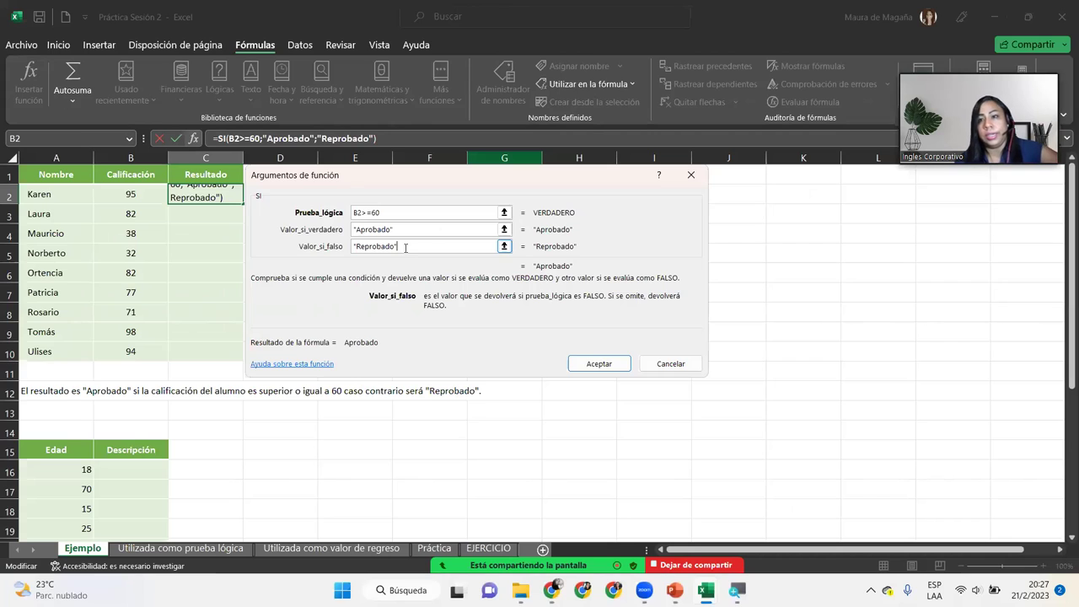
Confirm the SI formula so C2 displays Aprobado for the grade of 95
click(592, 364)
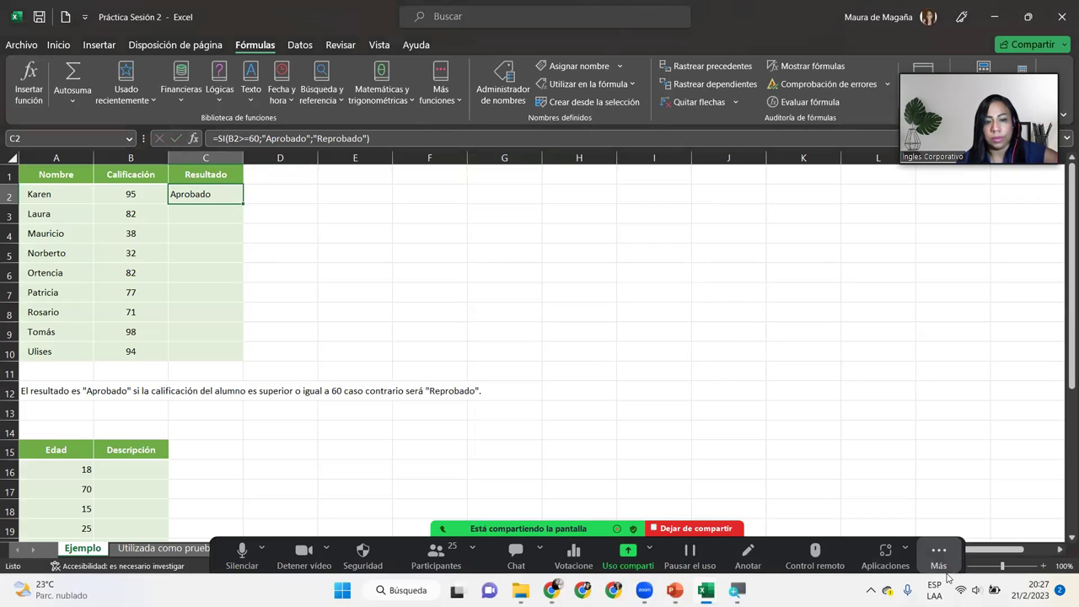
click(939, 556)
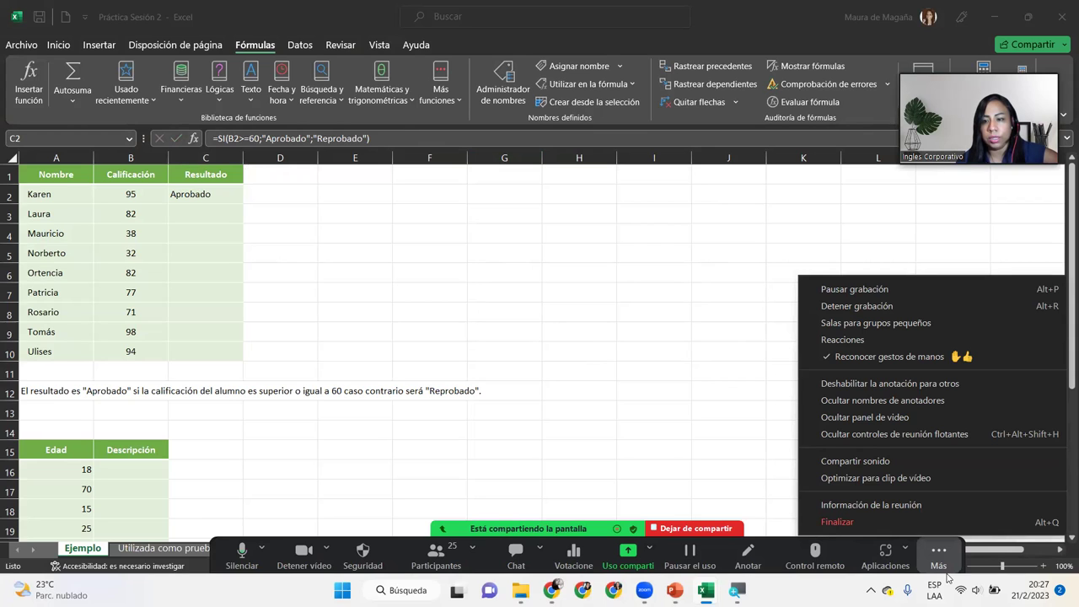
click(700, 449)
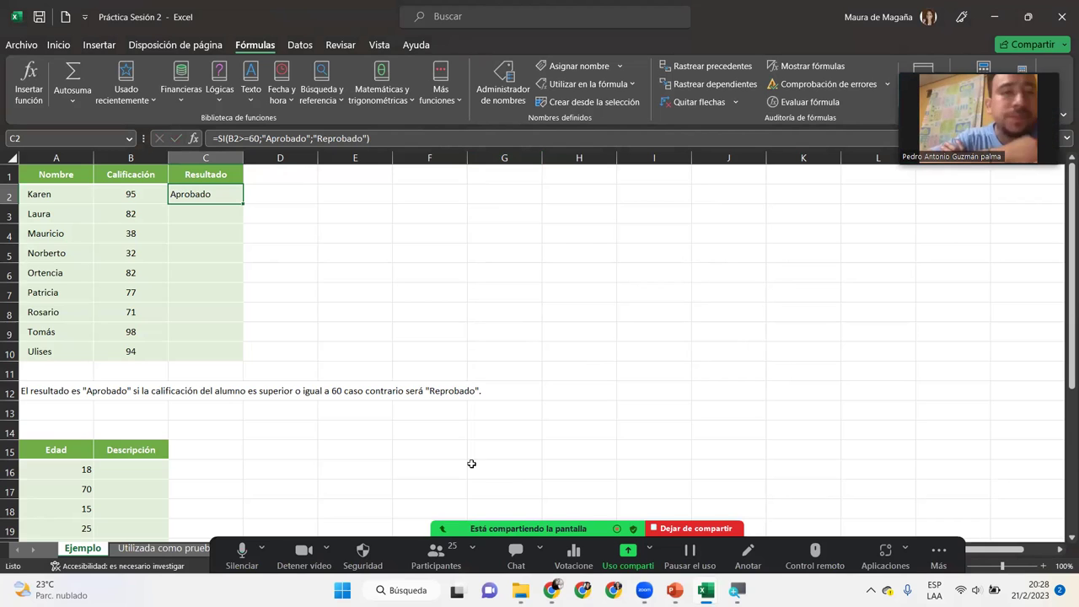
click(220, 213)
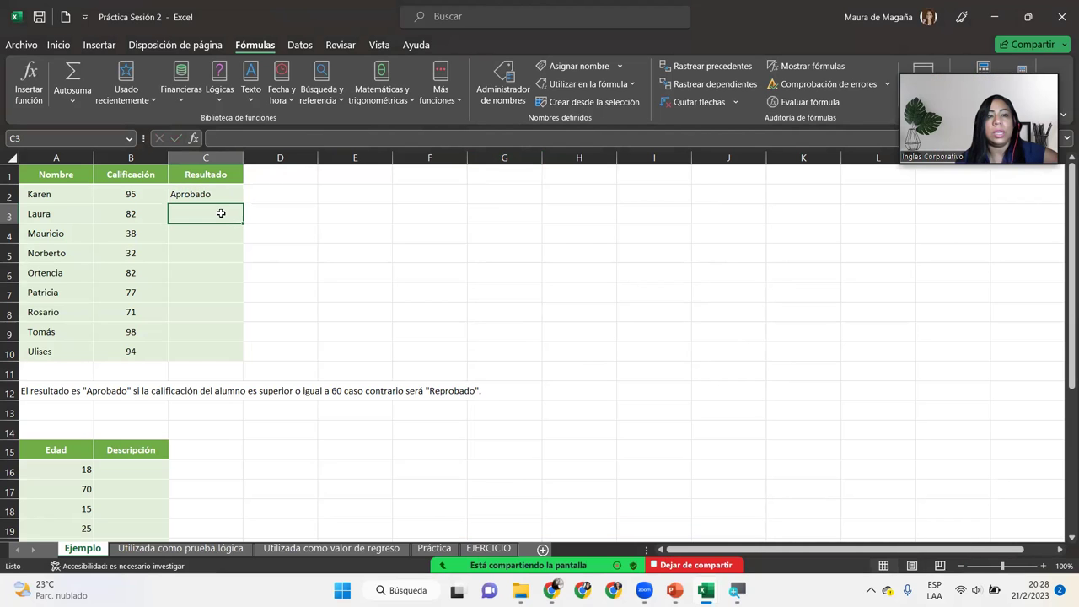
click(226, 195)
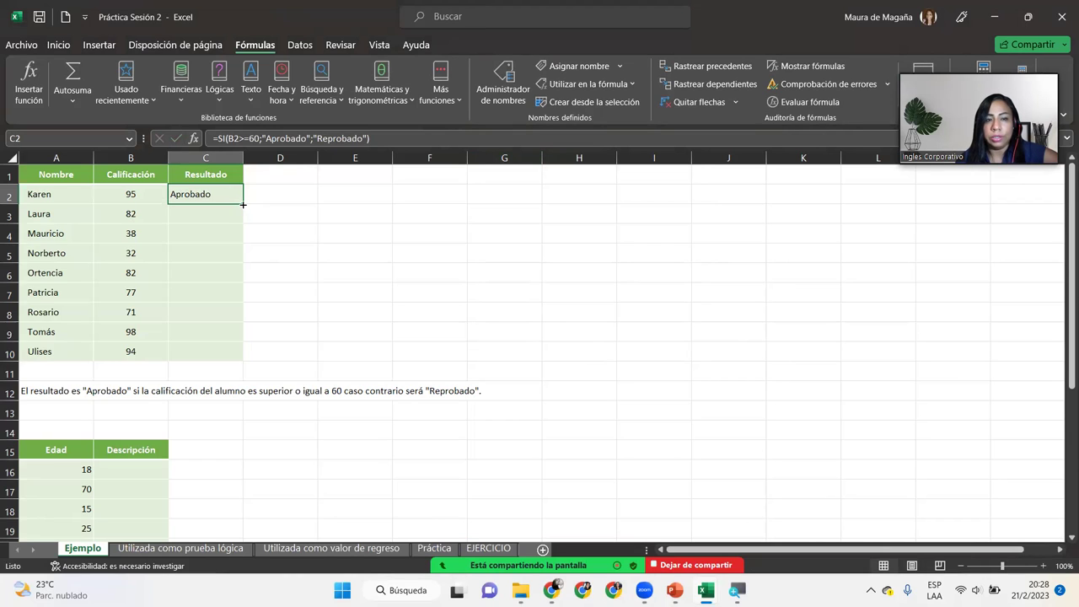
double_click(242, 204)
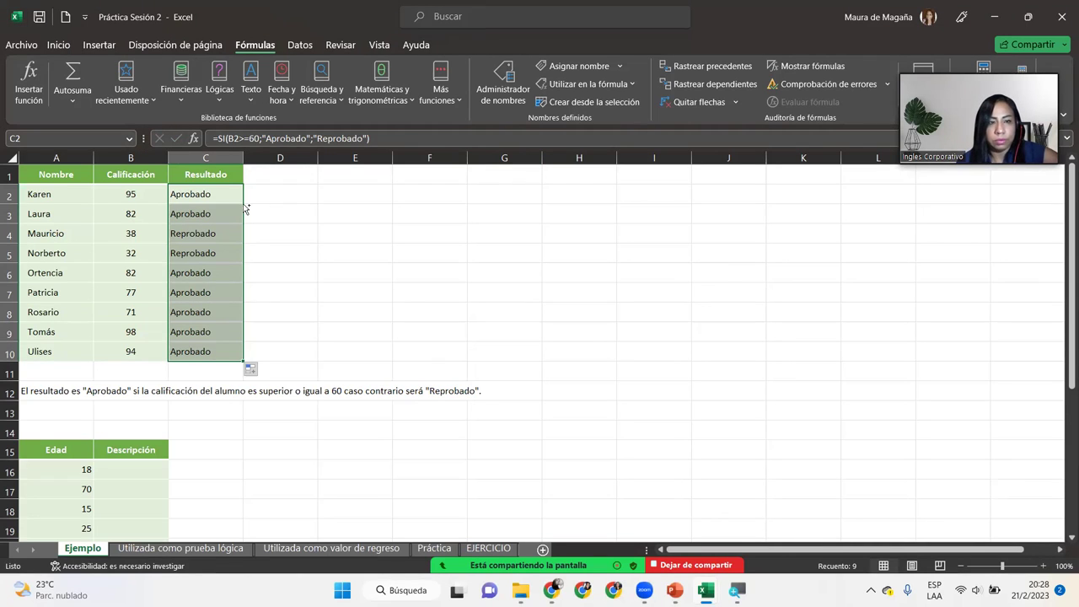
key(ctrl+z)
click(229, 211)
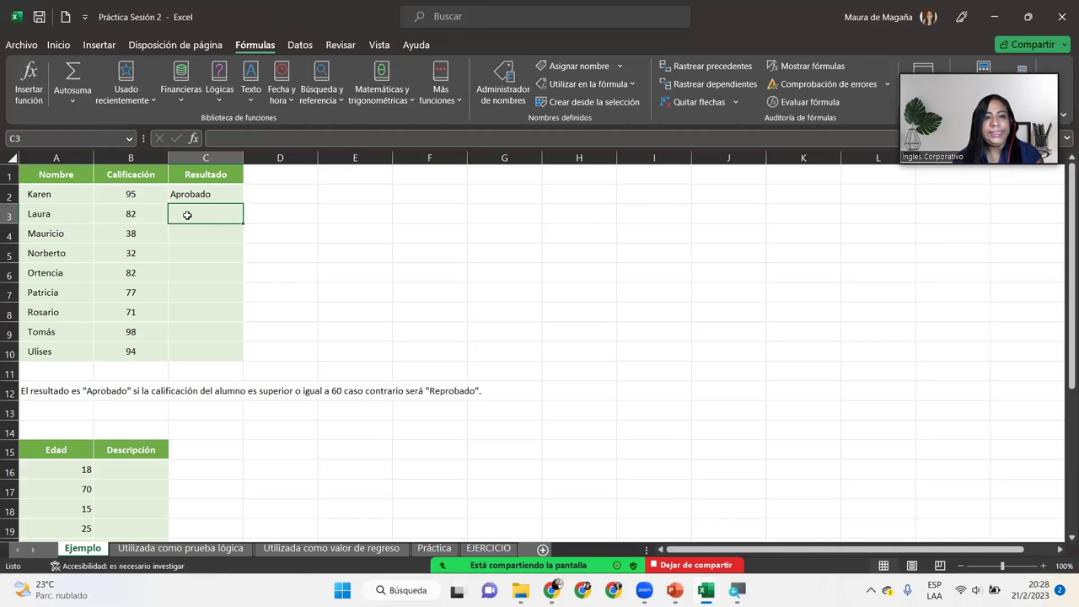
Start C3's formula as =SI(B3>=, testing the grade in B3
text(=)
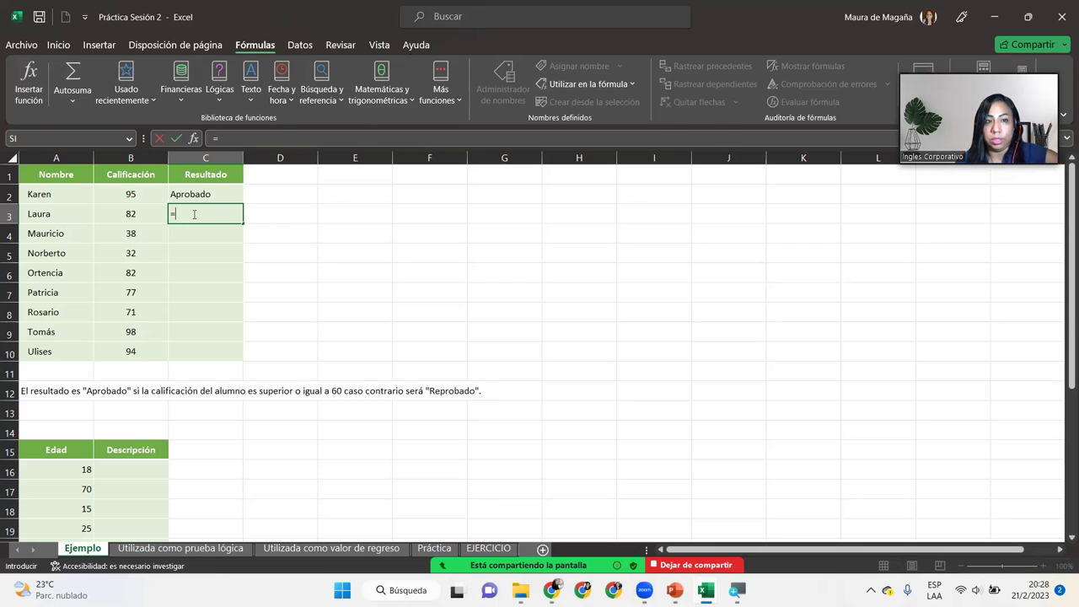
text(si)
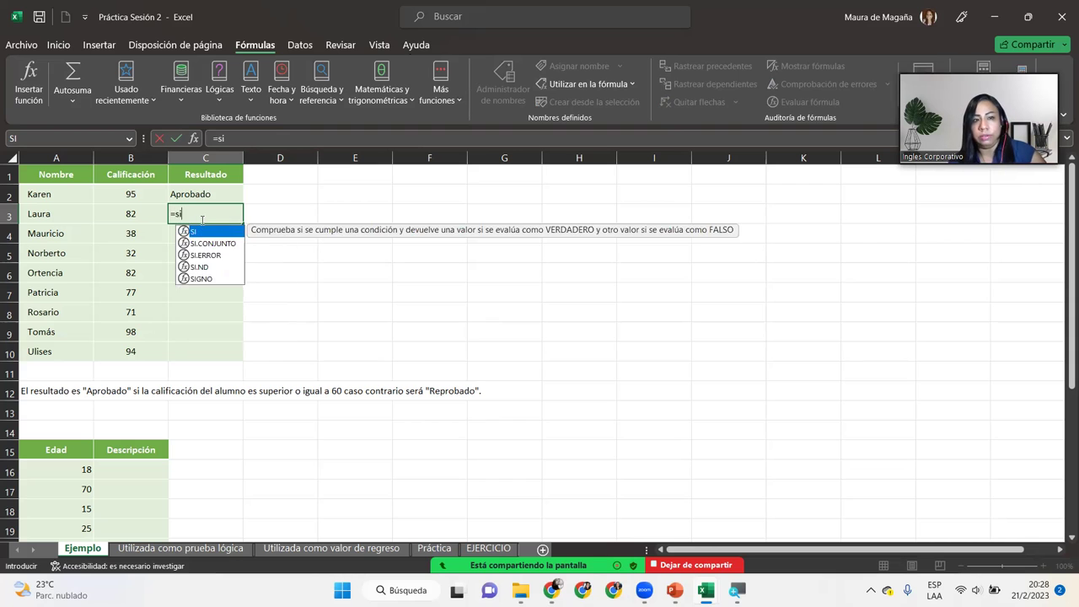
key(Tab)
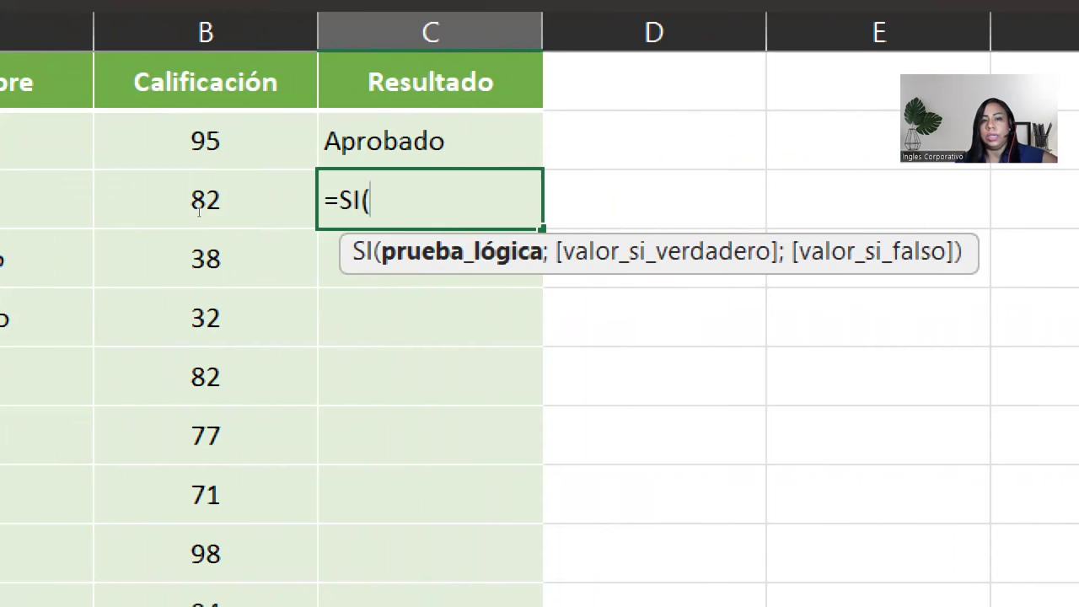
click(138, 209)
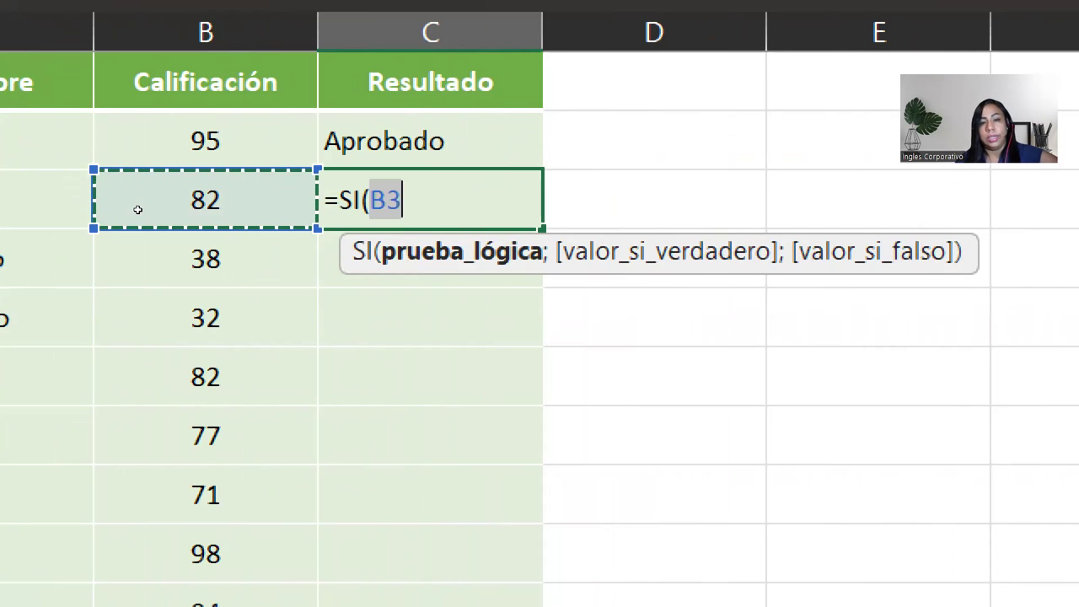
text(<)
key(BackSpace)
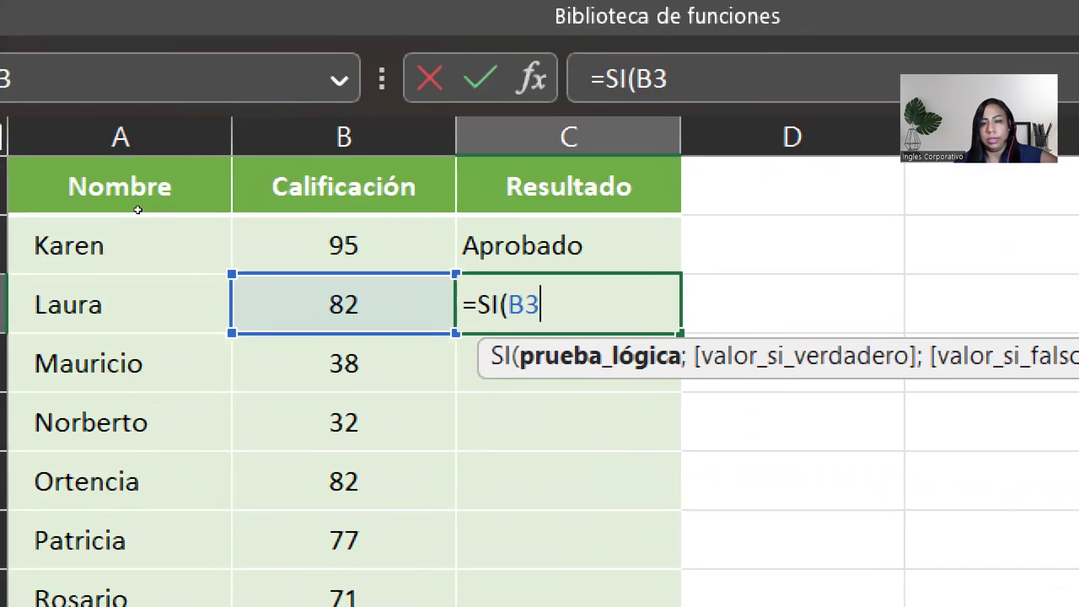
text(>=)
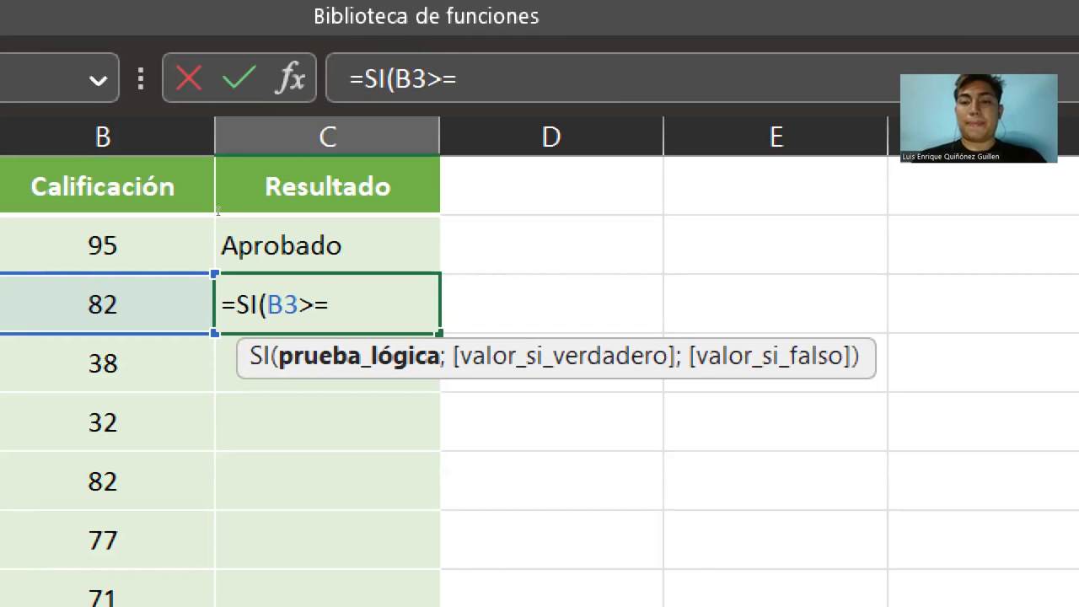
Complete C3's test as B3>=60 followed by a semicolon separator
text(60)
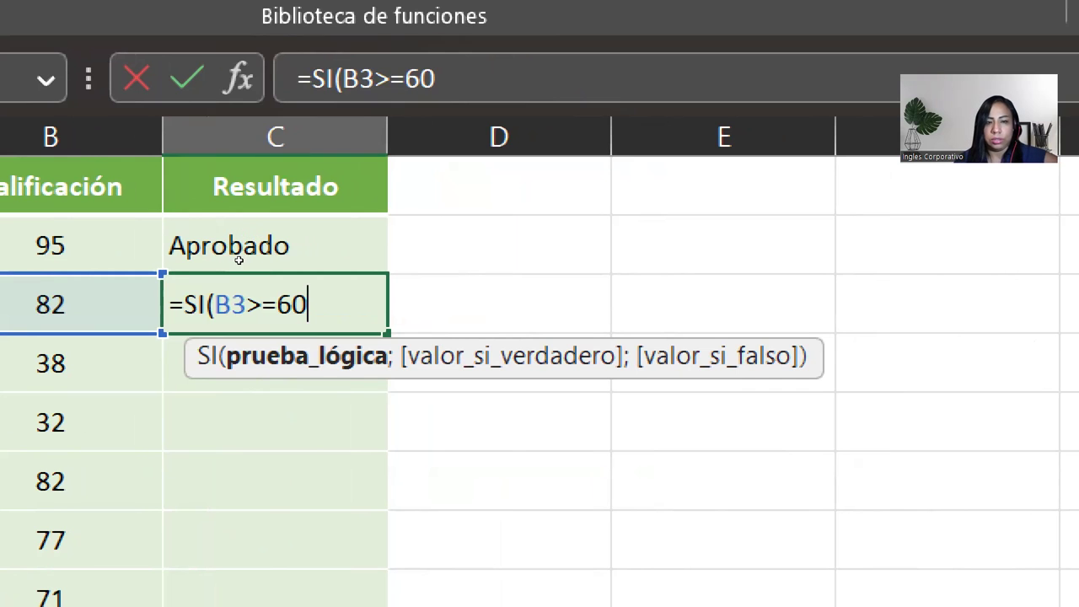
text(;)
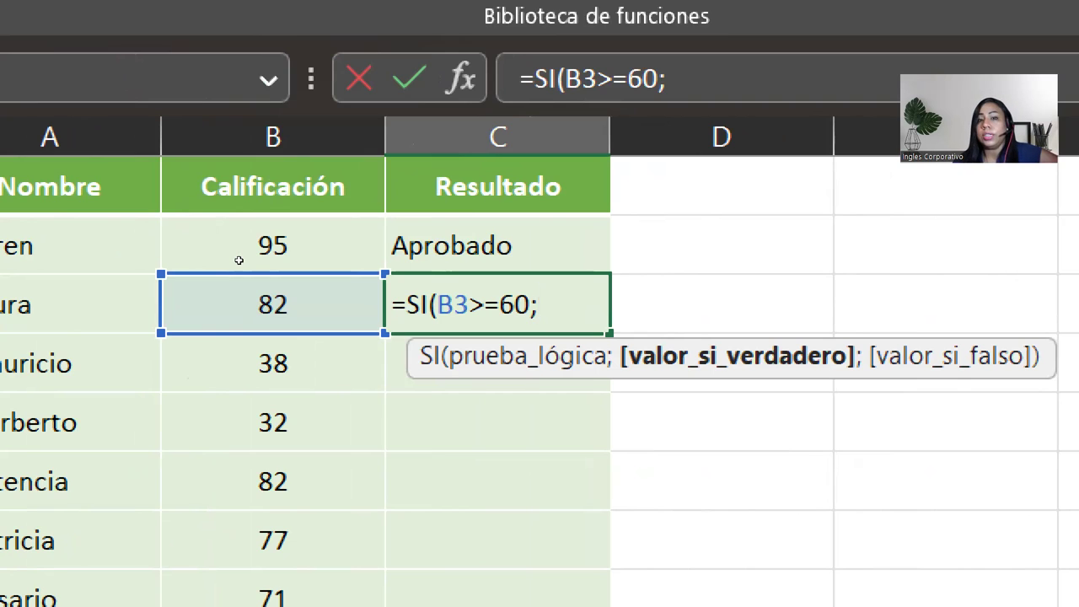
key(BackSpace)
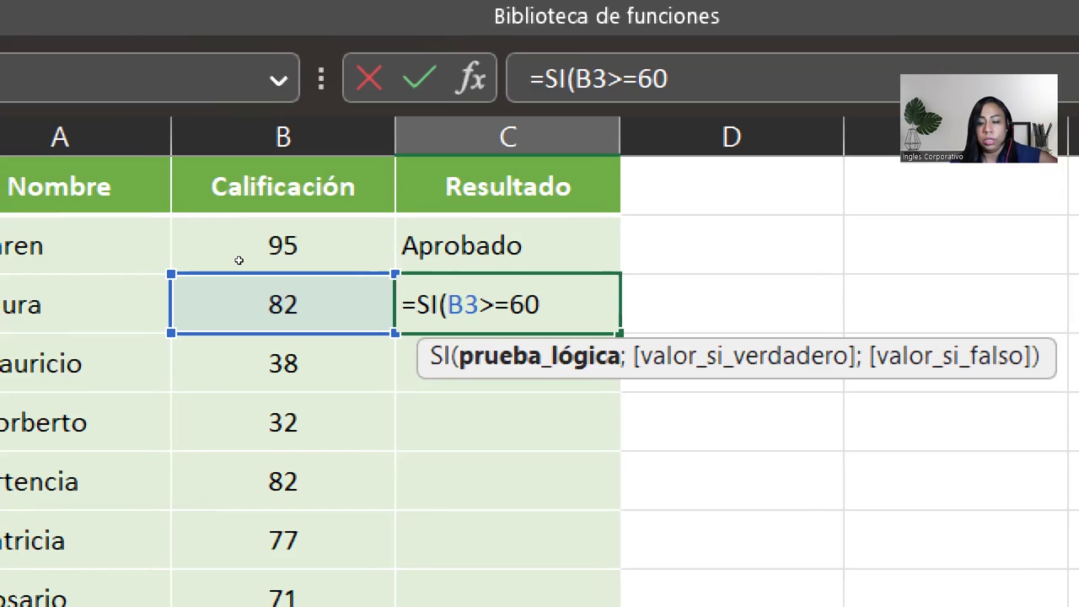
text(,)
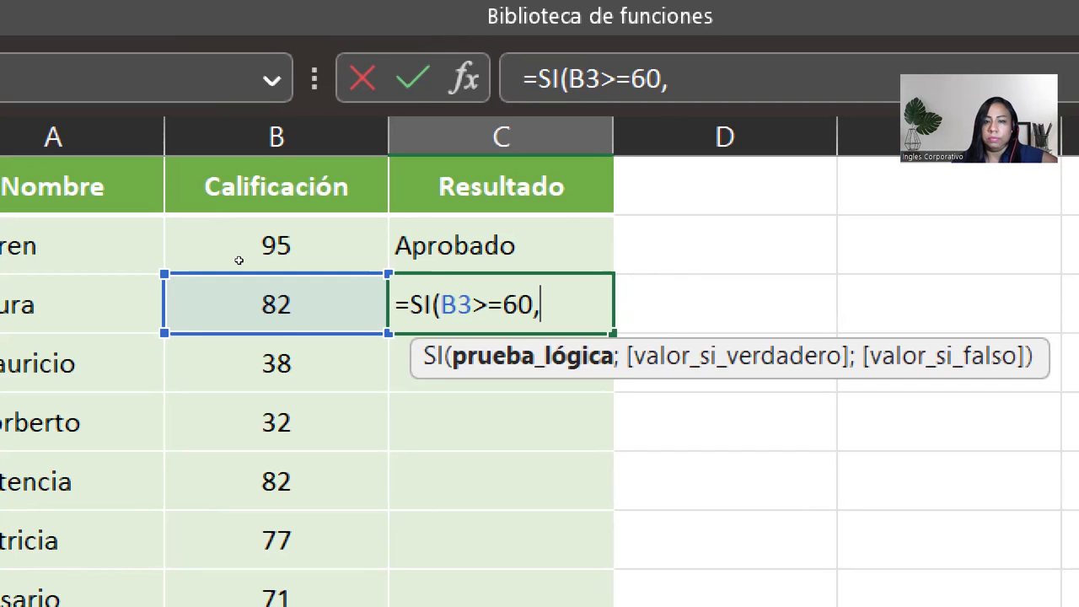
key(BackSpace)
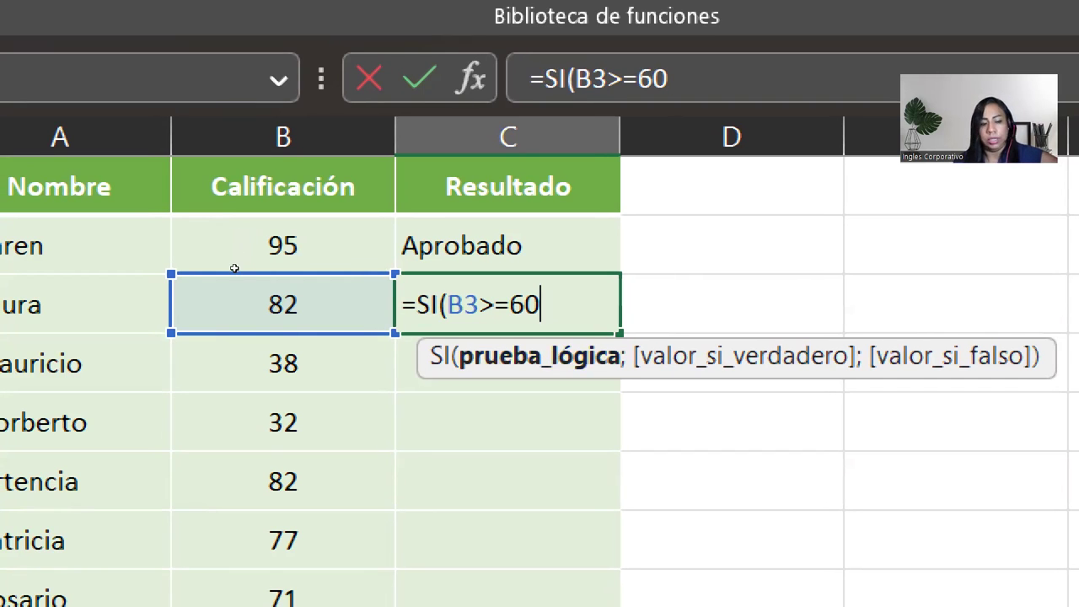
text(;)
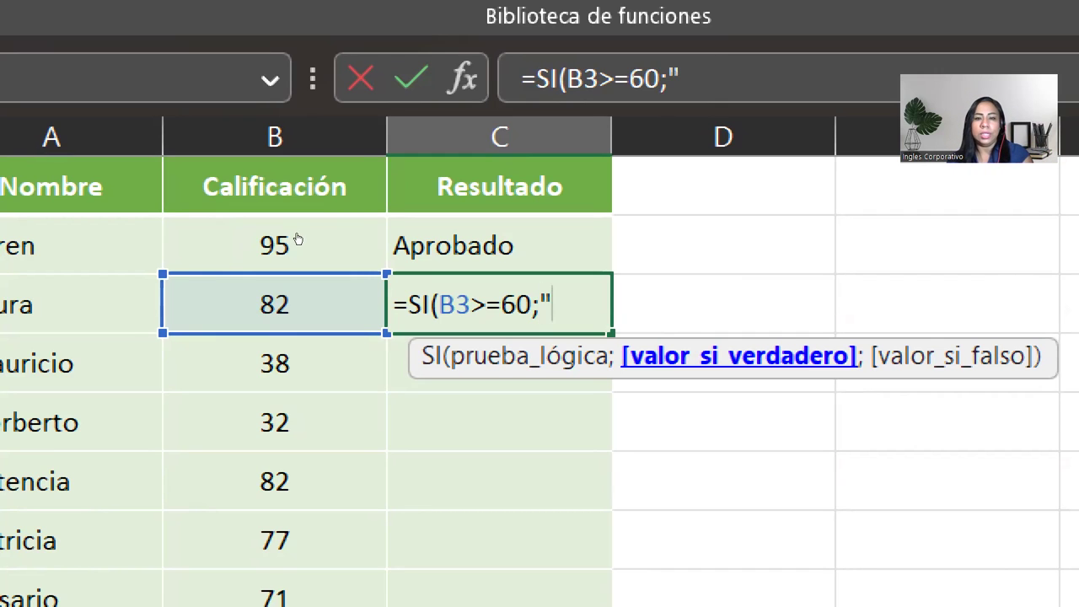
Finish and enter C3's formula =SI(B3>=60;"Aprobado";"Reprobado")
text(ap)
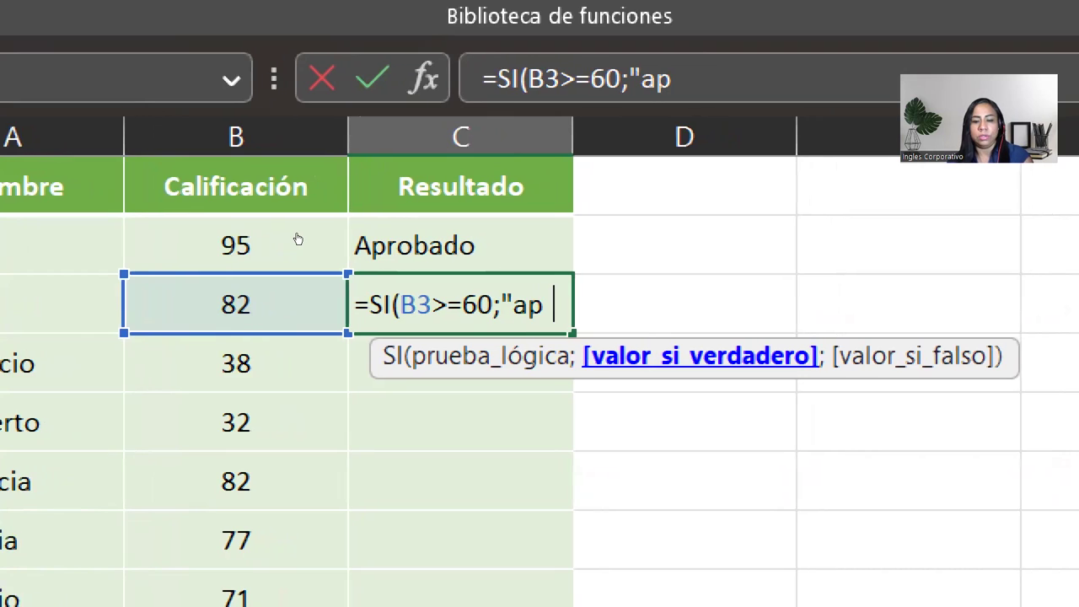
text(robado)
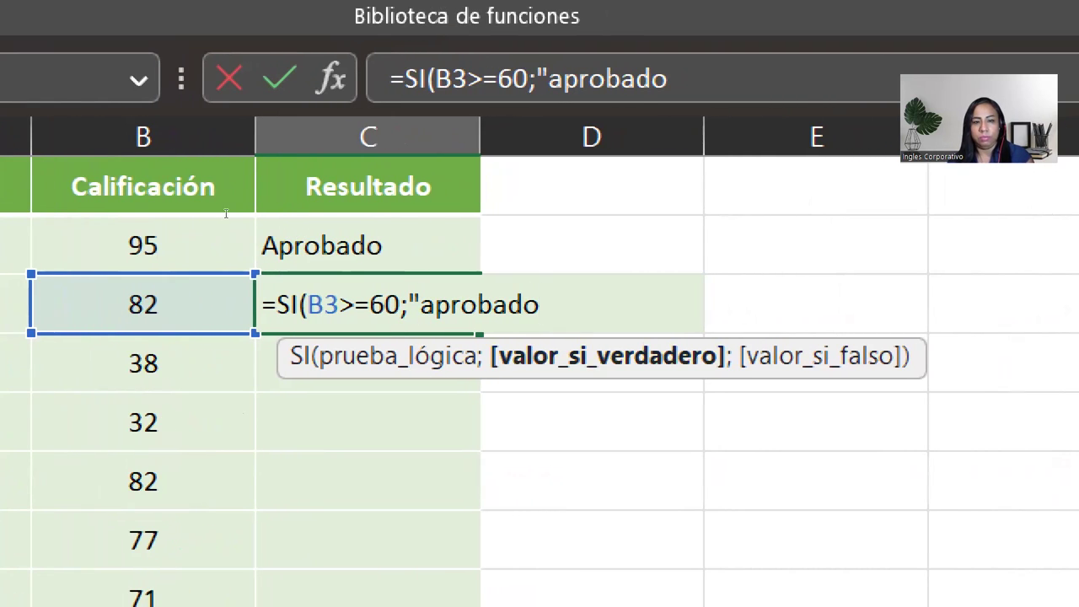
key(Left)
key(Left)
key(Left)
key(Delete)
text(A)
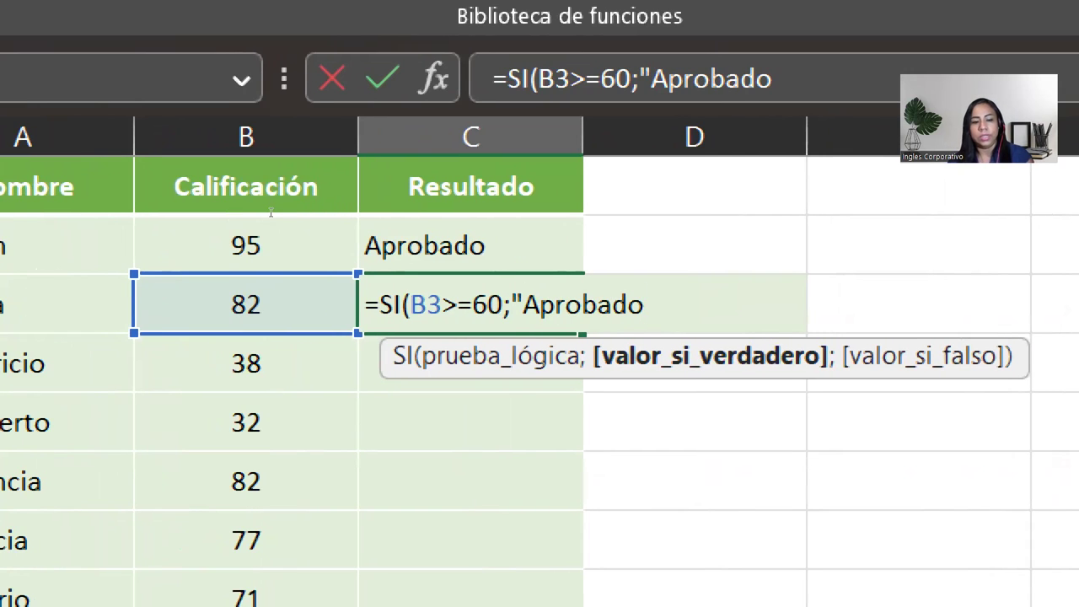
text(";)
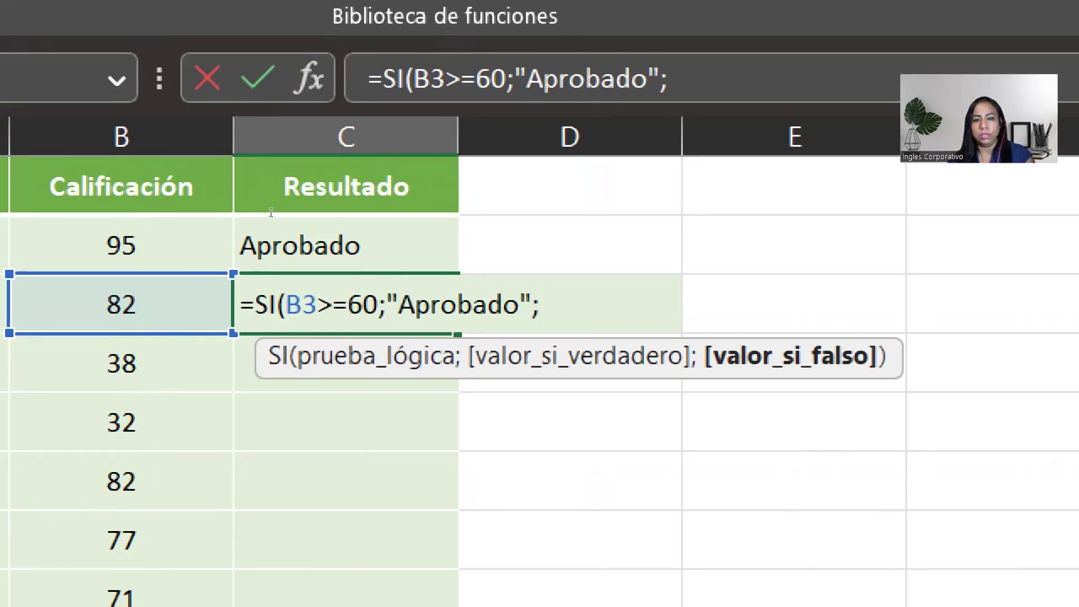
text(")
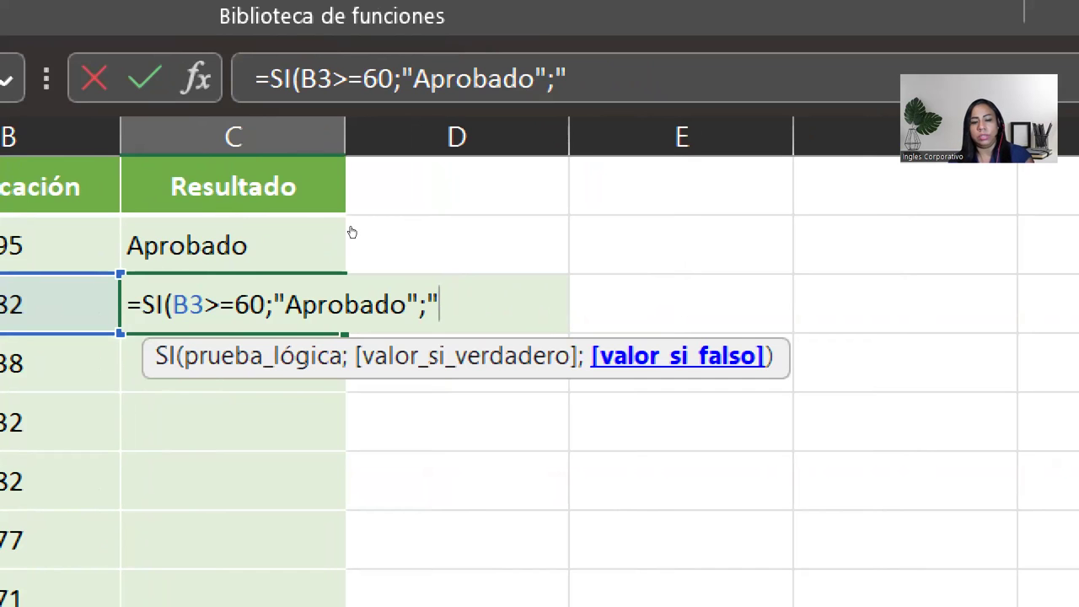
text(Repronad)
key(BackSpace)
key(BackSpace)
key(BackSpace)
text(bad)
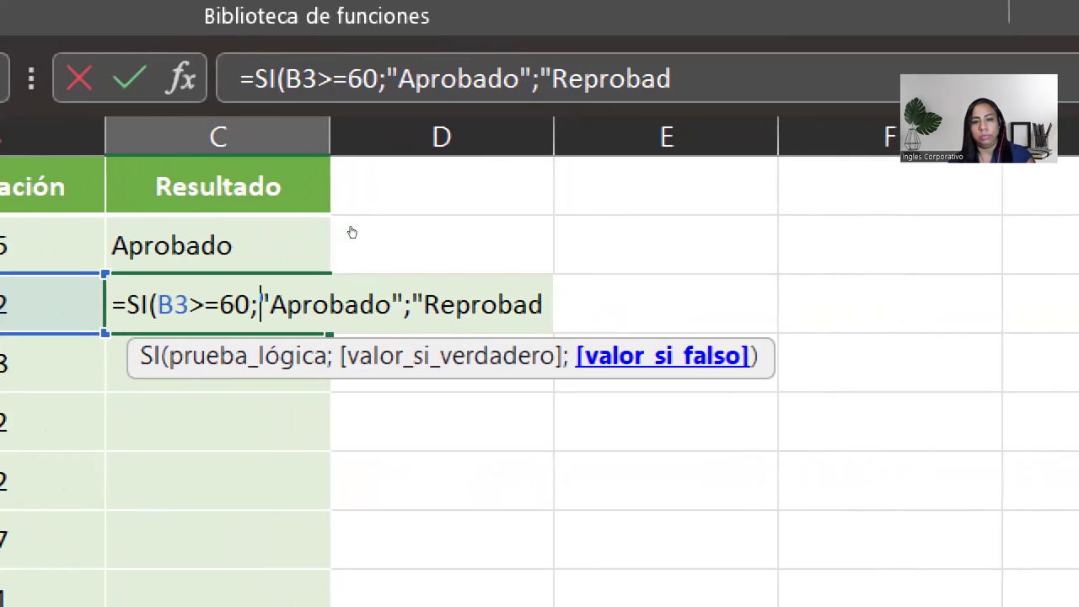
text(o"))
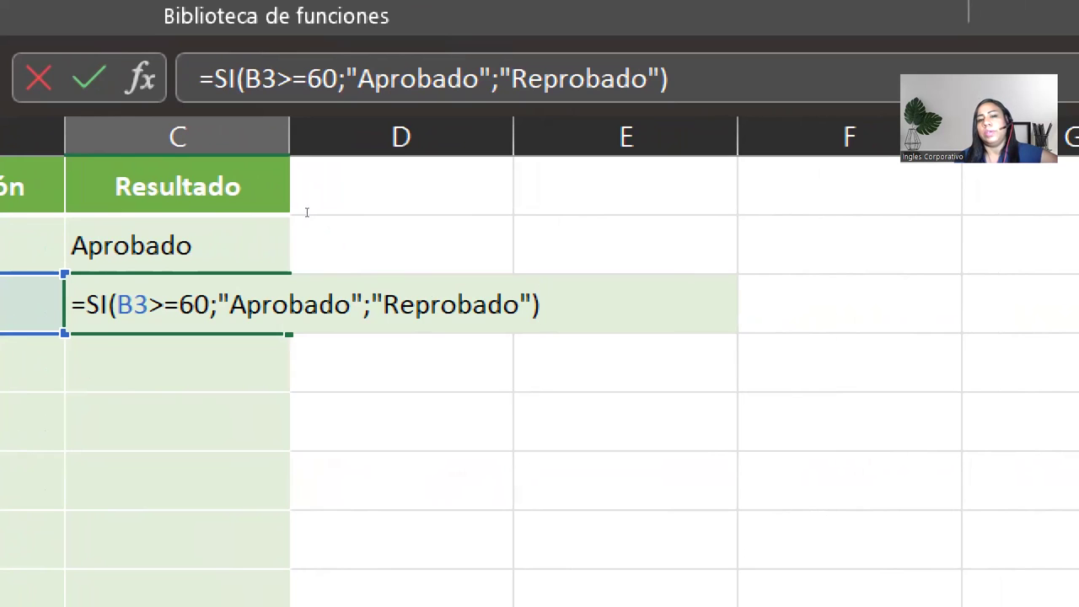
click(457, 304)
click(622, 355)
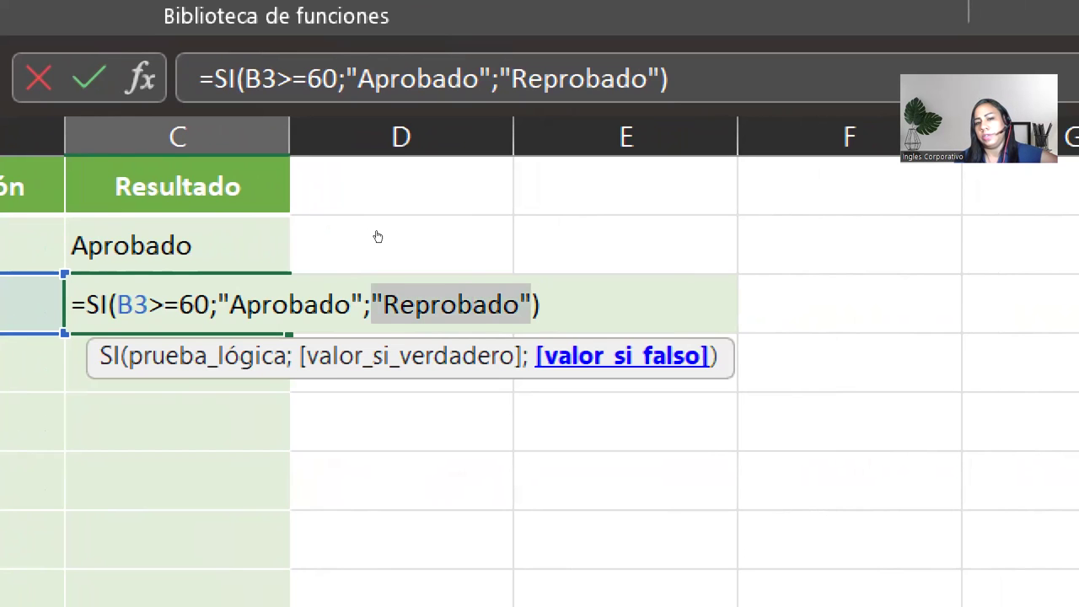
key(End)
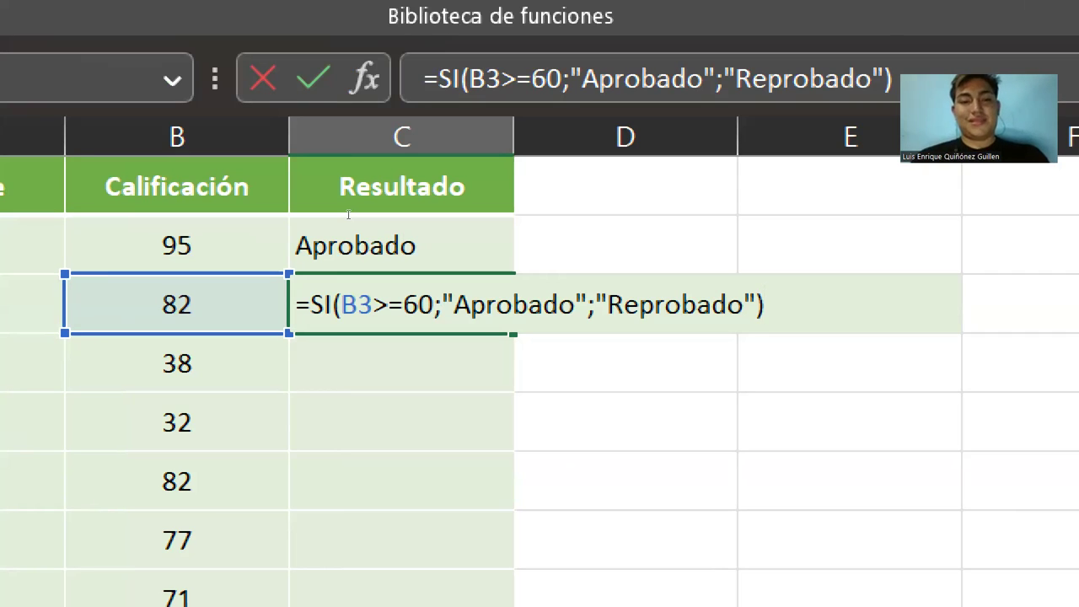
key(Return)
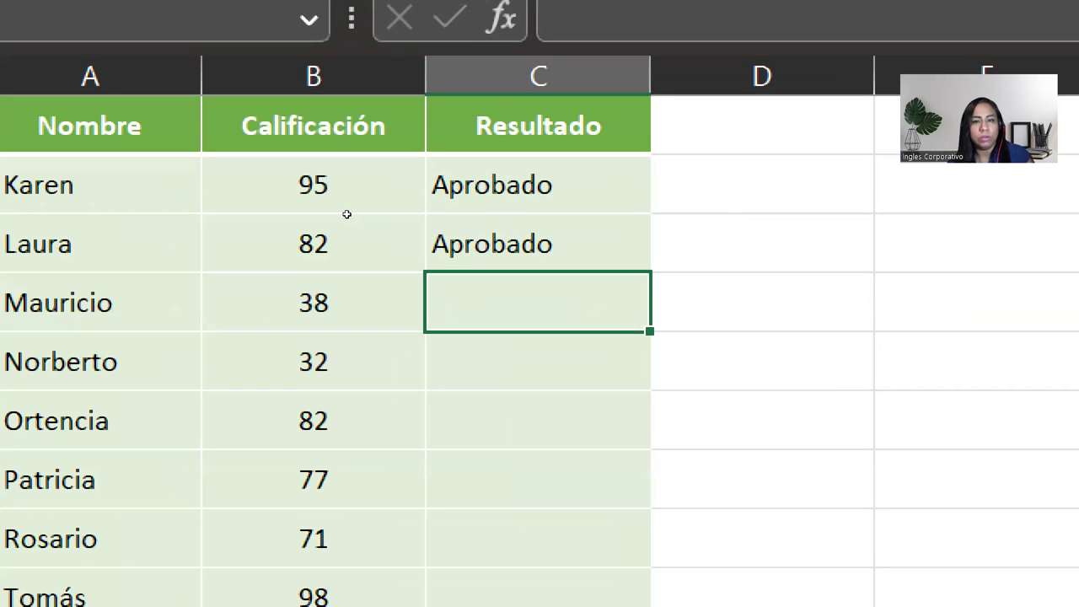
Start C4's formula =SI(B4>=60) and select the B4>=60 condition
text(=s)
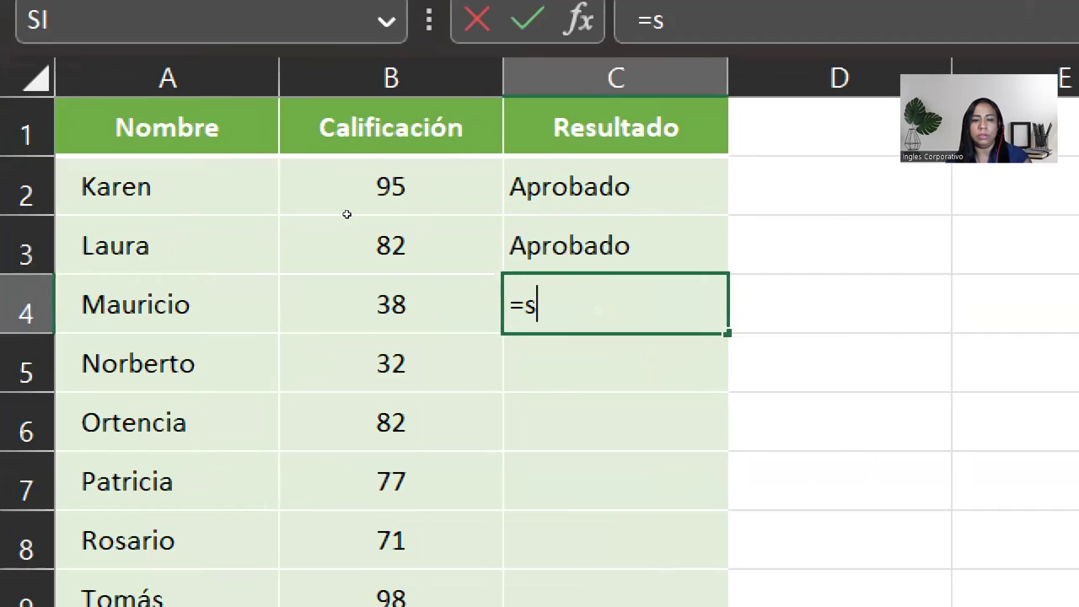
key(Tab)
key(Left)
text(>)
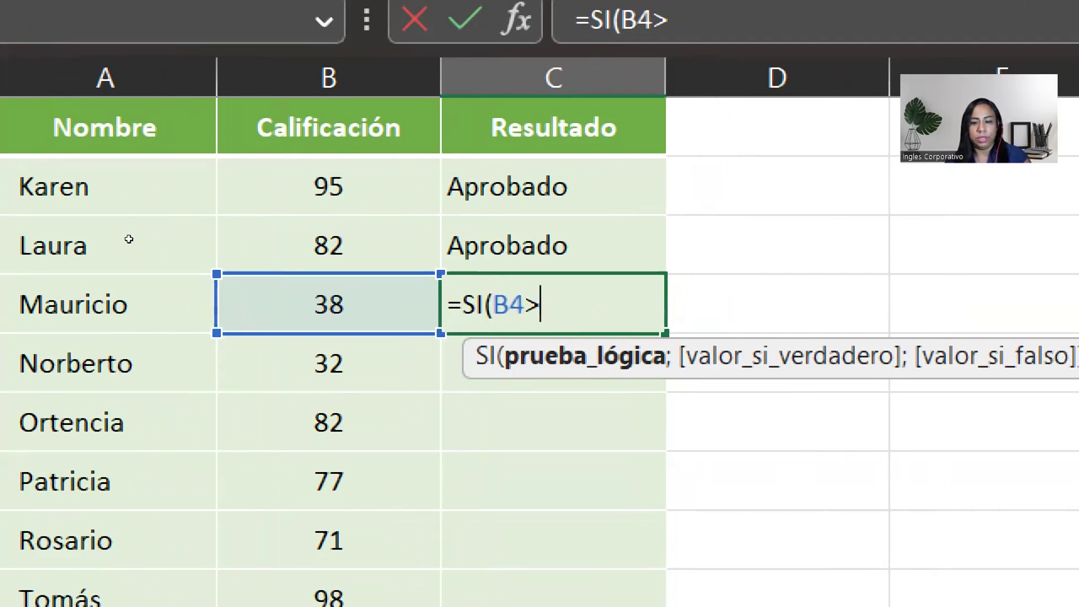
text(=)
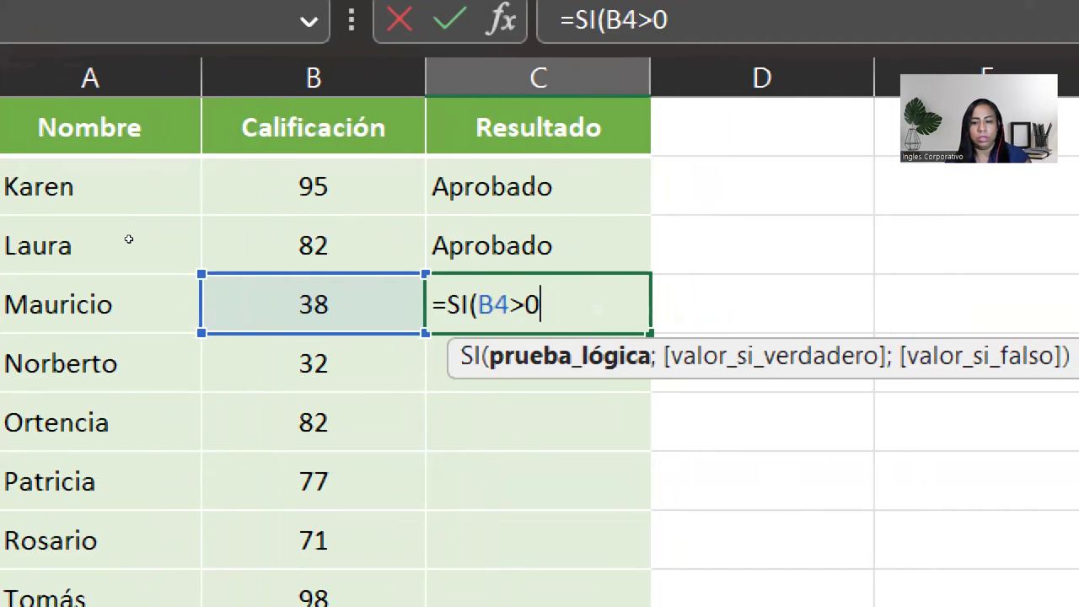
text(60)
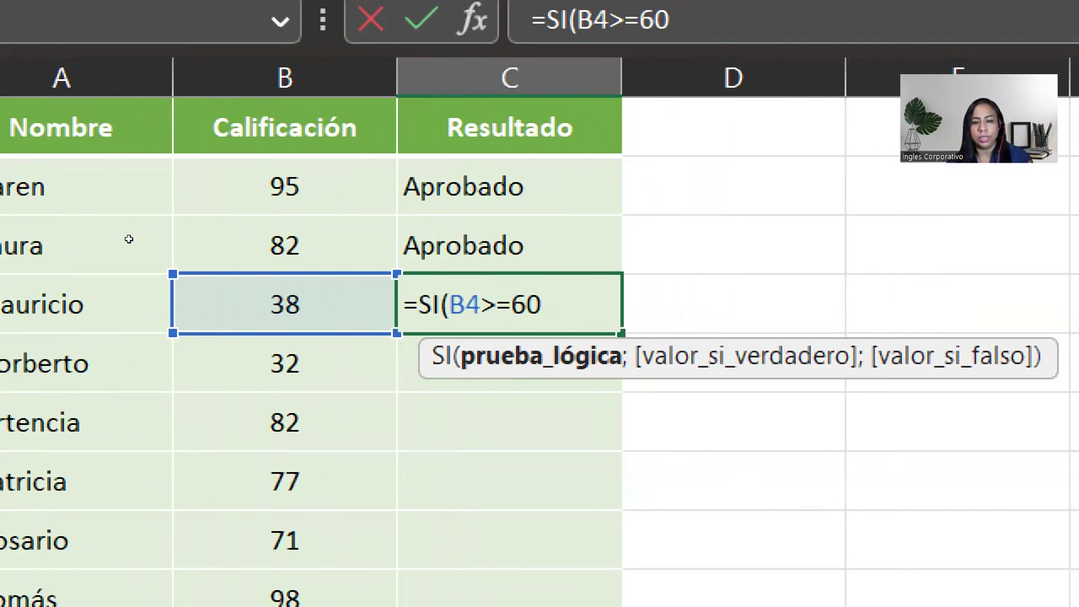
text())
key(Return)
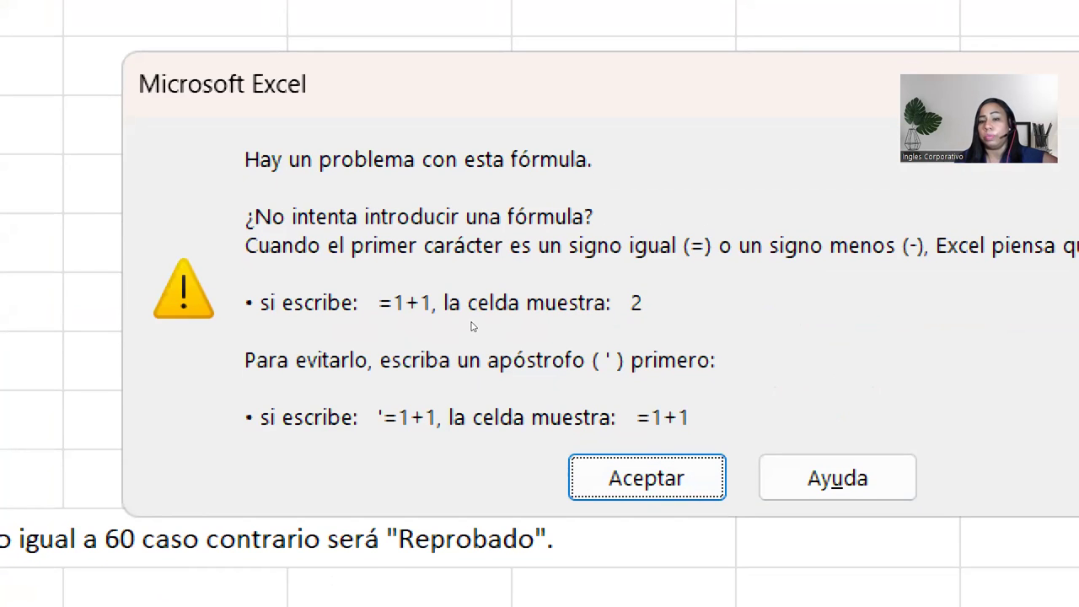
key(Return)
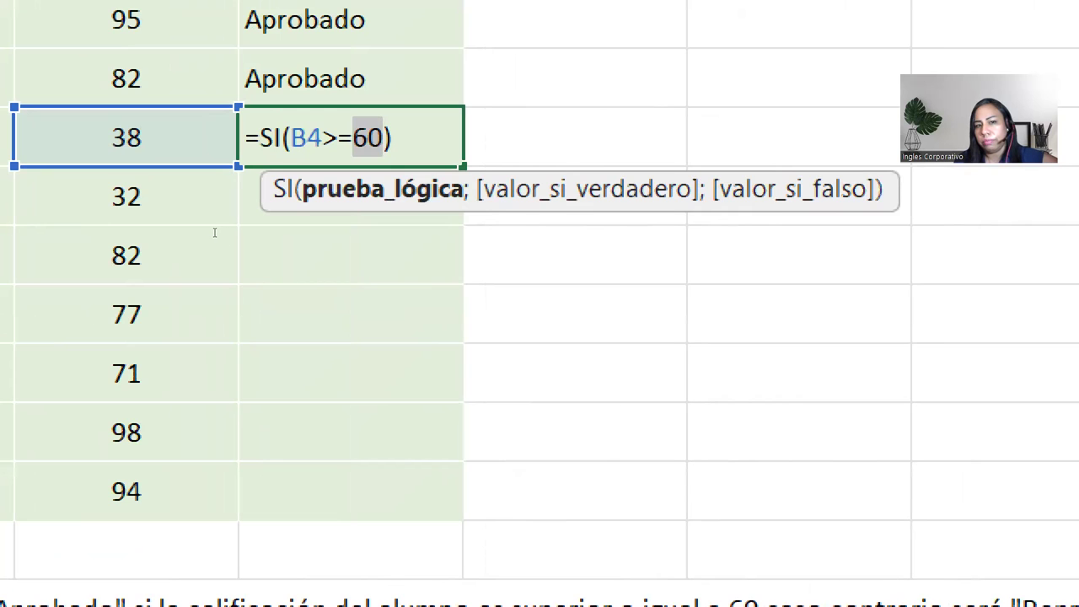
key(Right)
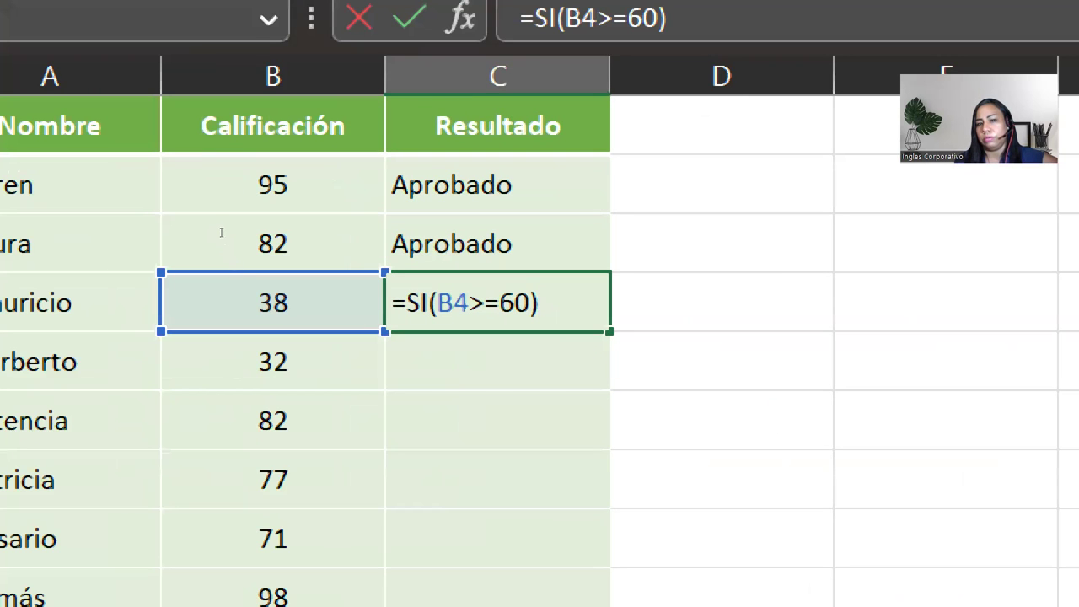
key(Left)
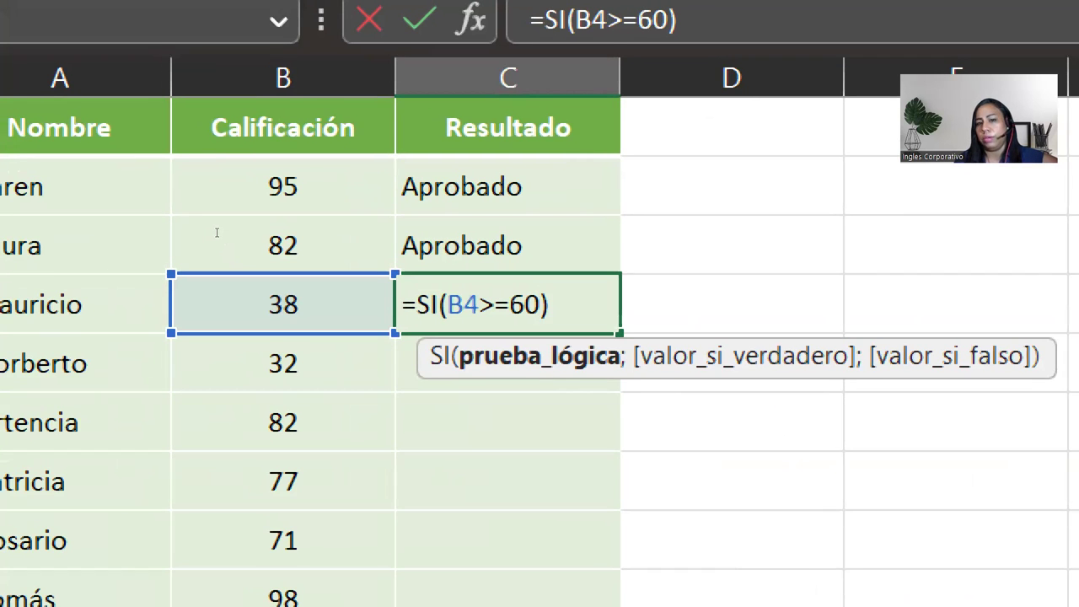
key(shift+Left)
key(shift+Left)
key(shift+Left)
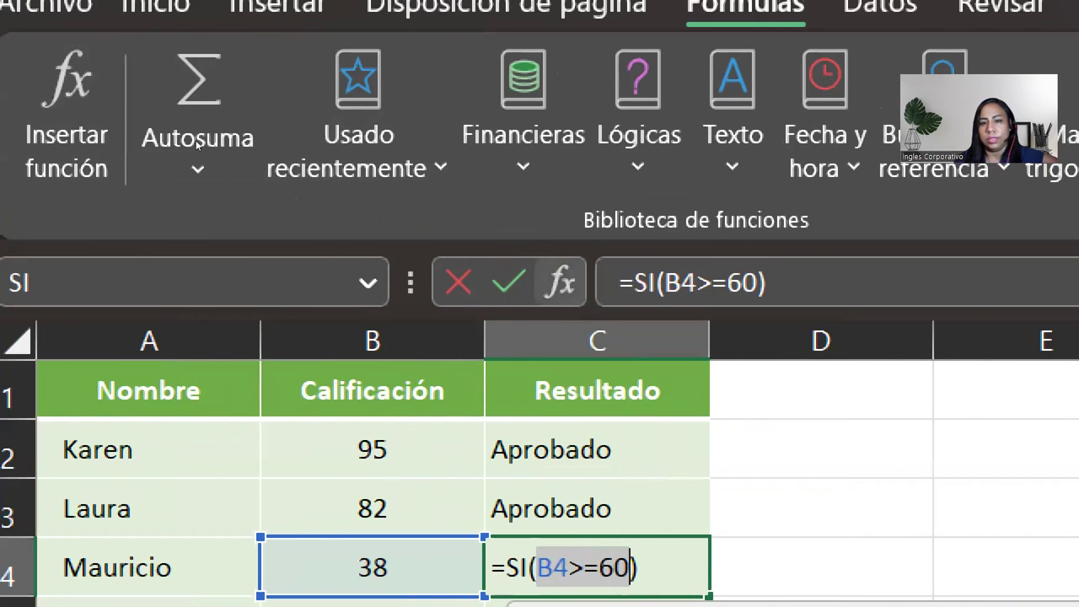
Open Function Arguments for C4's SI test B4>=60 and step through its empty result arguments
key(shift+F3)
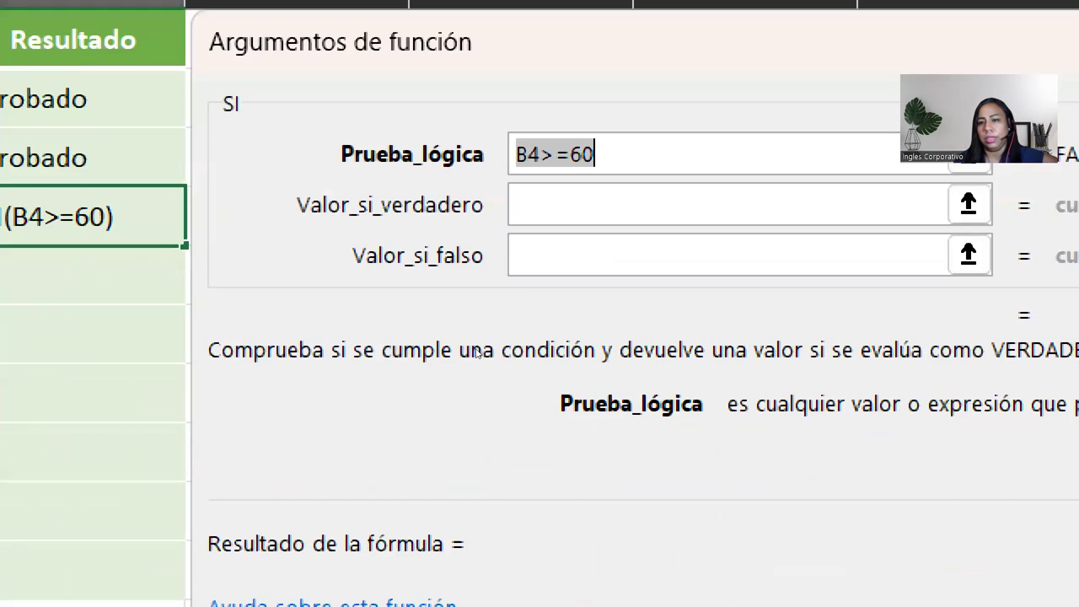
key(Tab)
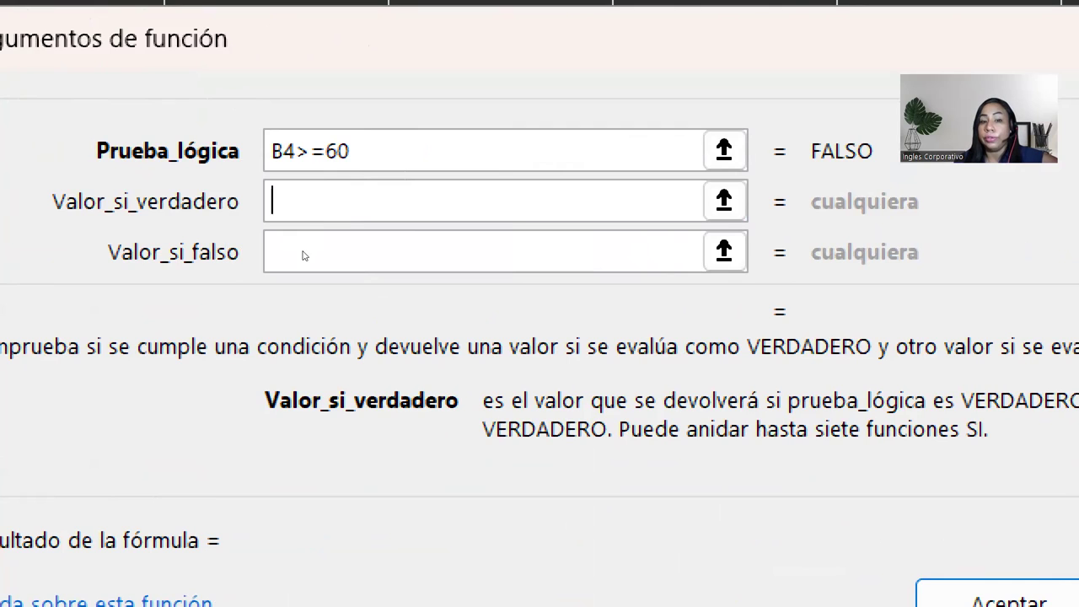
click(409, 243)
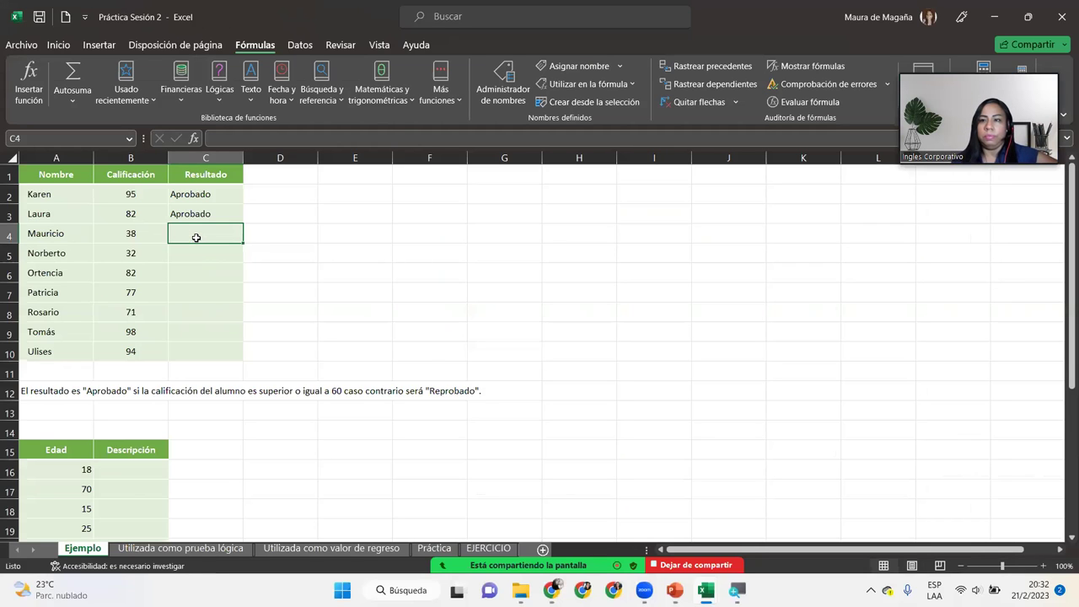
Fill C3's pass/fail formula down to C10 and check the copies in C4 and C5
click(187, 214)
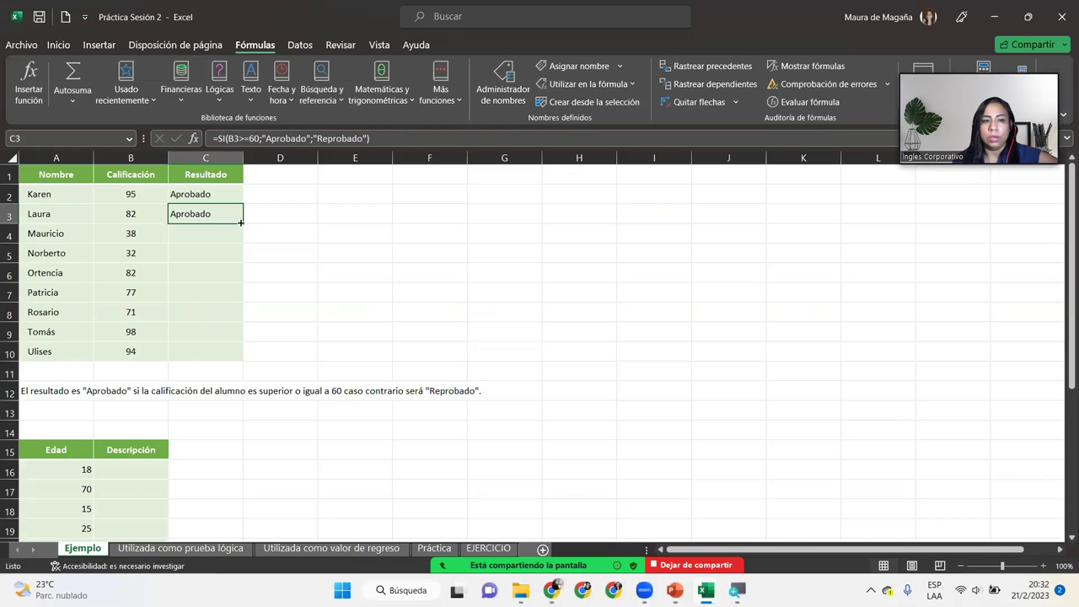
double_click(241, 222)
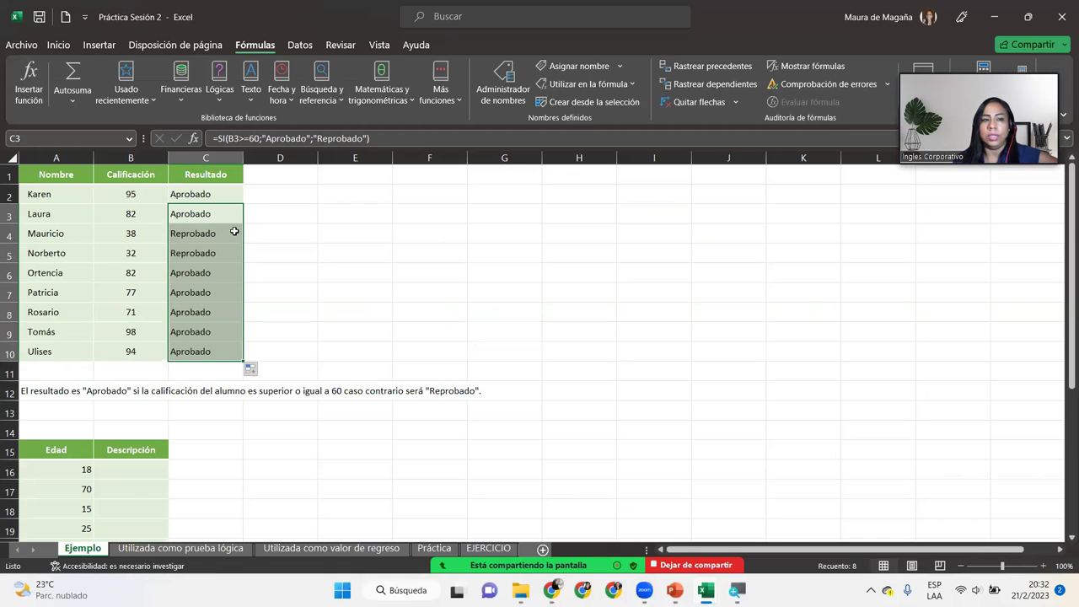
click(234, 232)
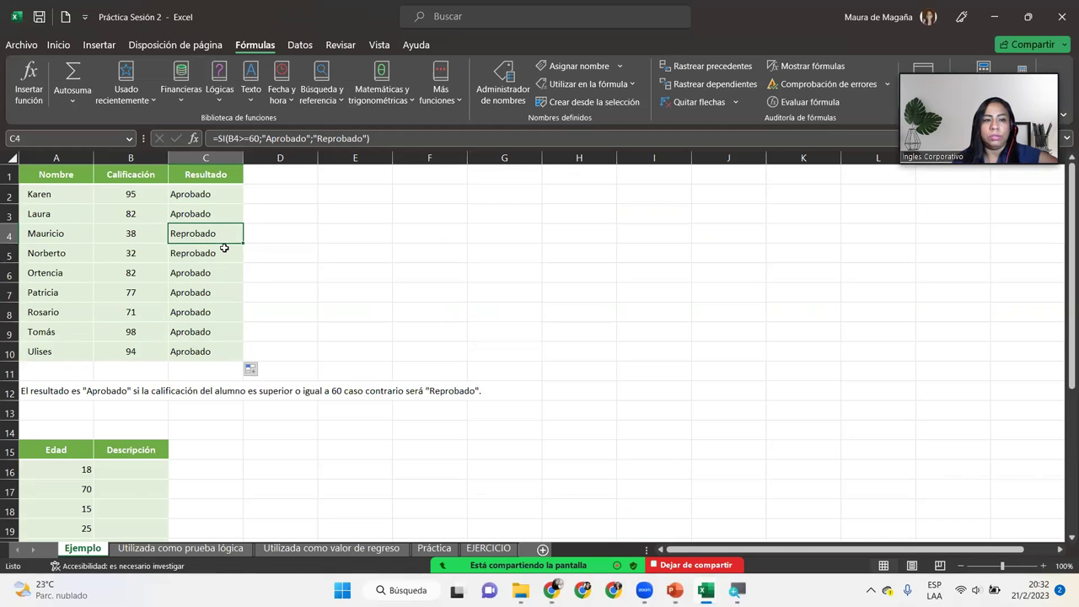
click(224, 247)
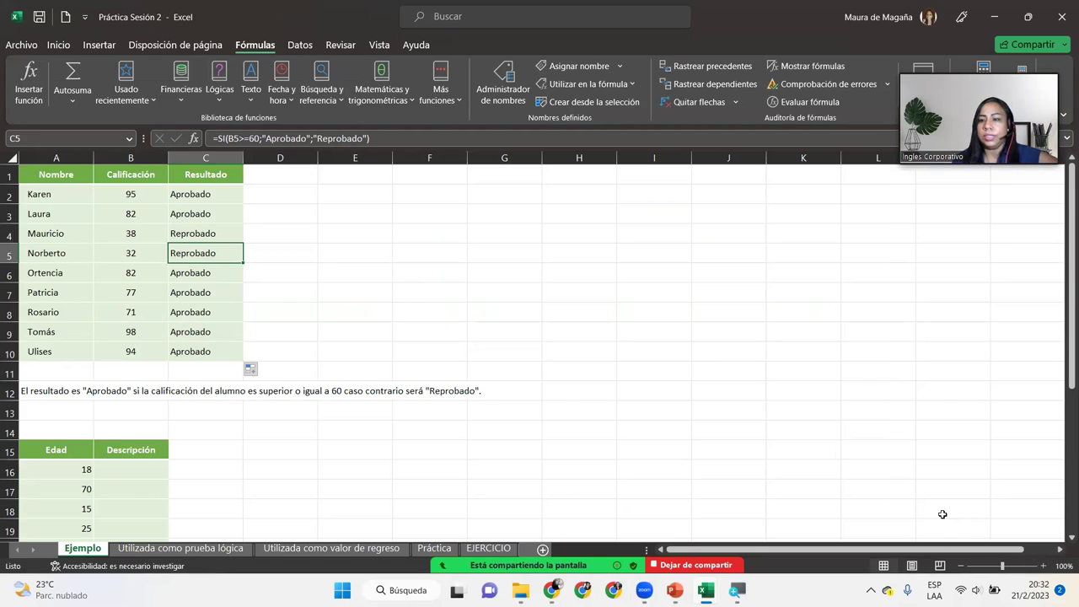
Select cell B16 in the Descripción column beside age 18 in the Edad table
click(1043, 566)
click(1043, 565)
click(1044, 565)
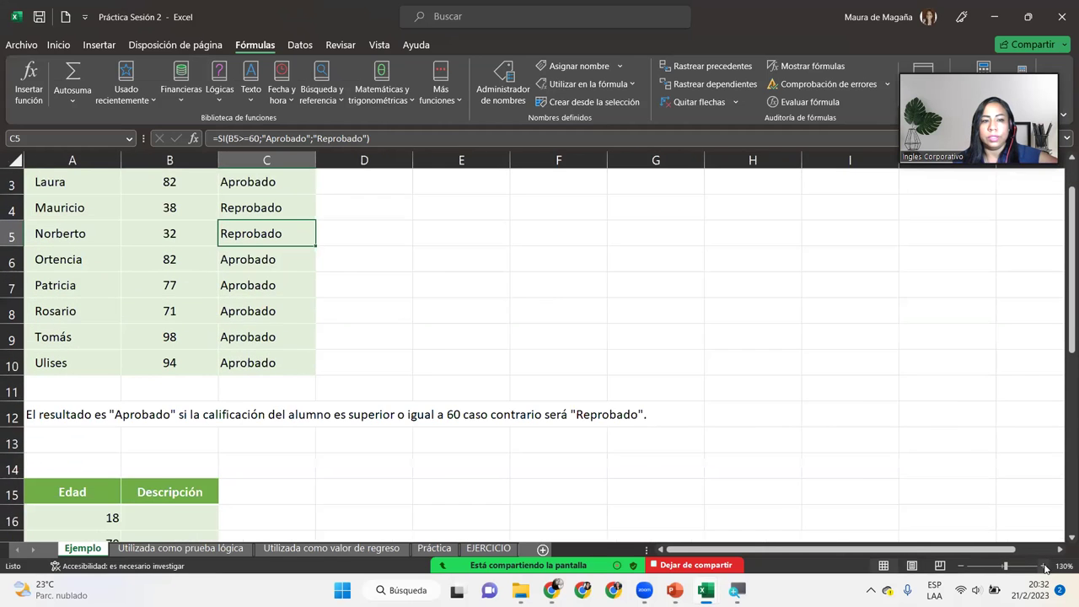
click(1044, 565)
drag(1062, 305, 1064, 278)
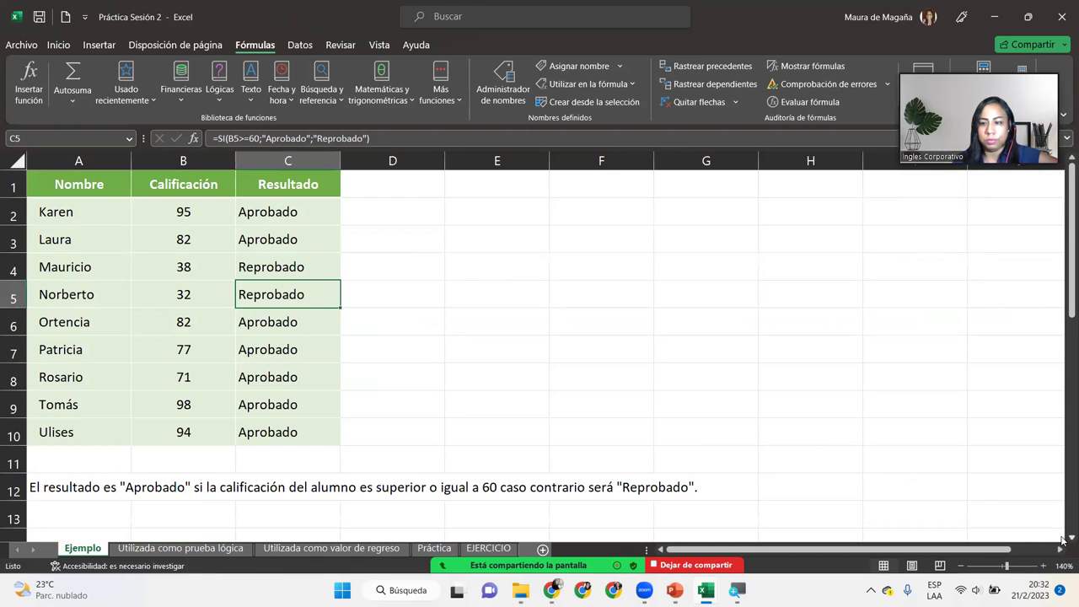
scroll(1062, 539, down, 1)
scroll(1062, 539, down, 1)
scroll(1061, 540, down, 1)
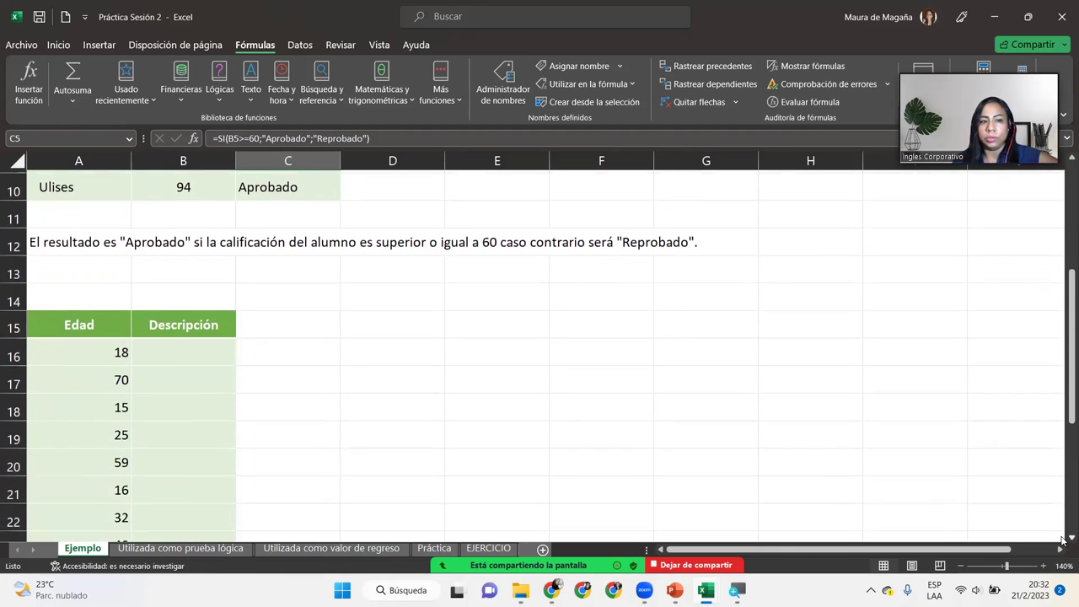
scroll(1063, 541, down, 1)
scroll(1062, 540, down, 1)
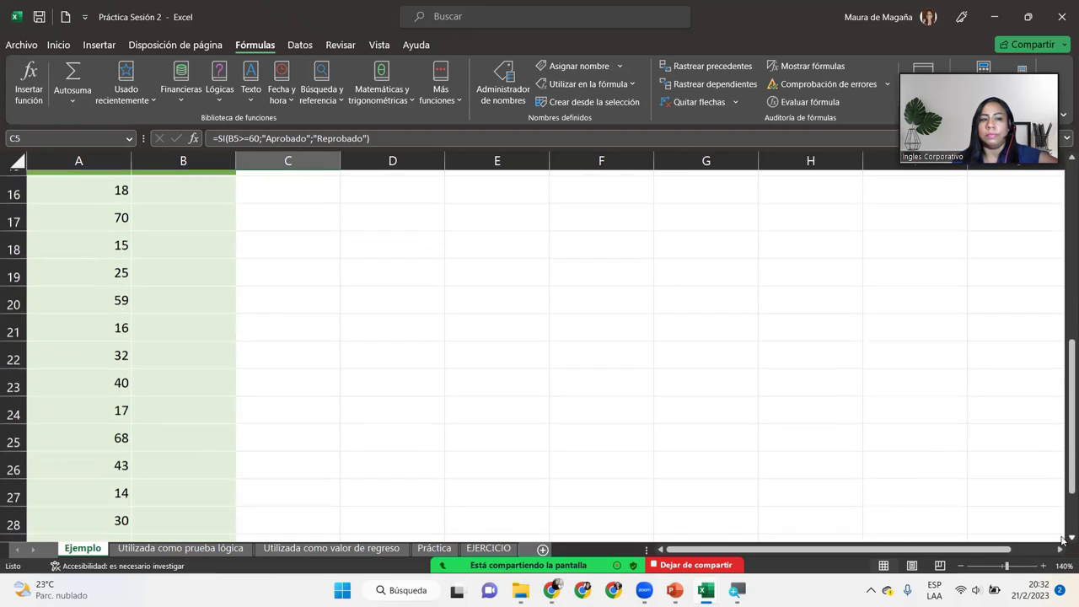
scroll(1063, 540, down, 1)
scroll(1063, 540, down, 1)
scroll(1062, 540, down, 1)
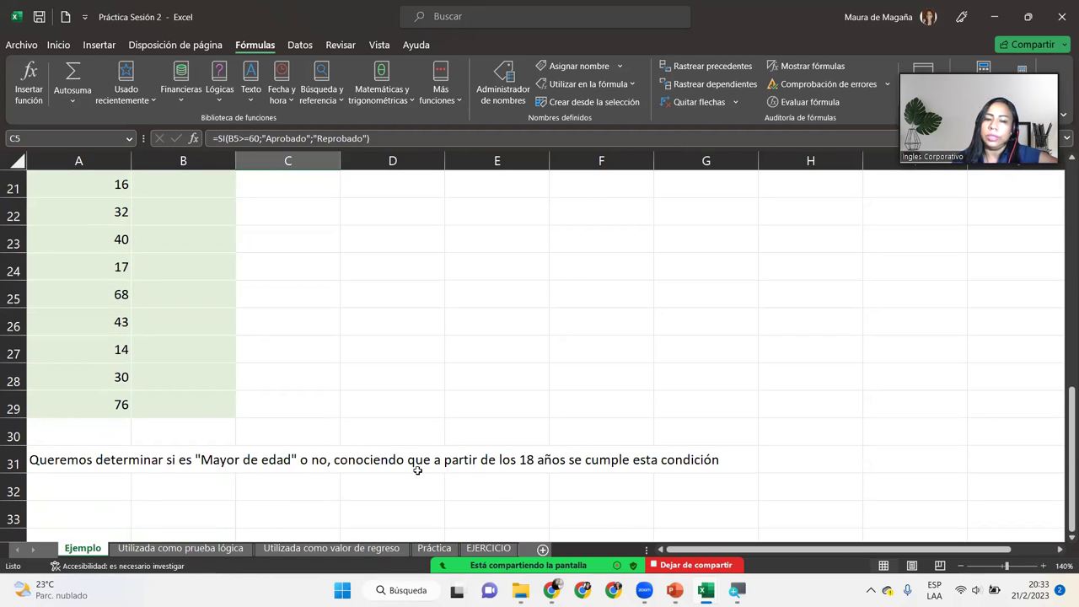
drag(1062, 407, 1062, 333)
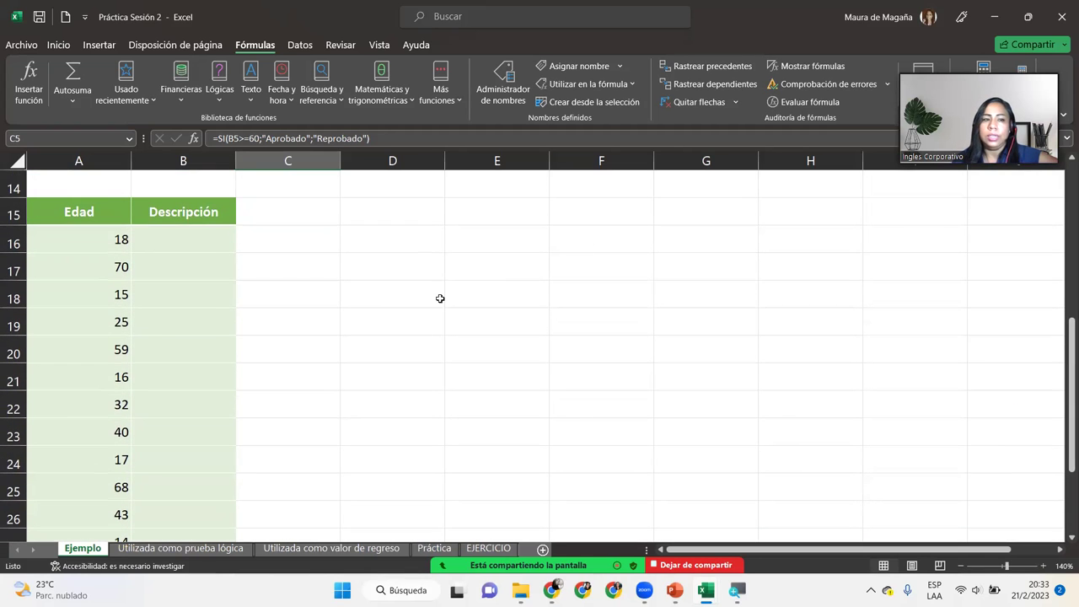
click(215, 232)
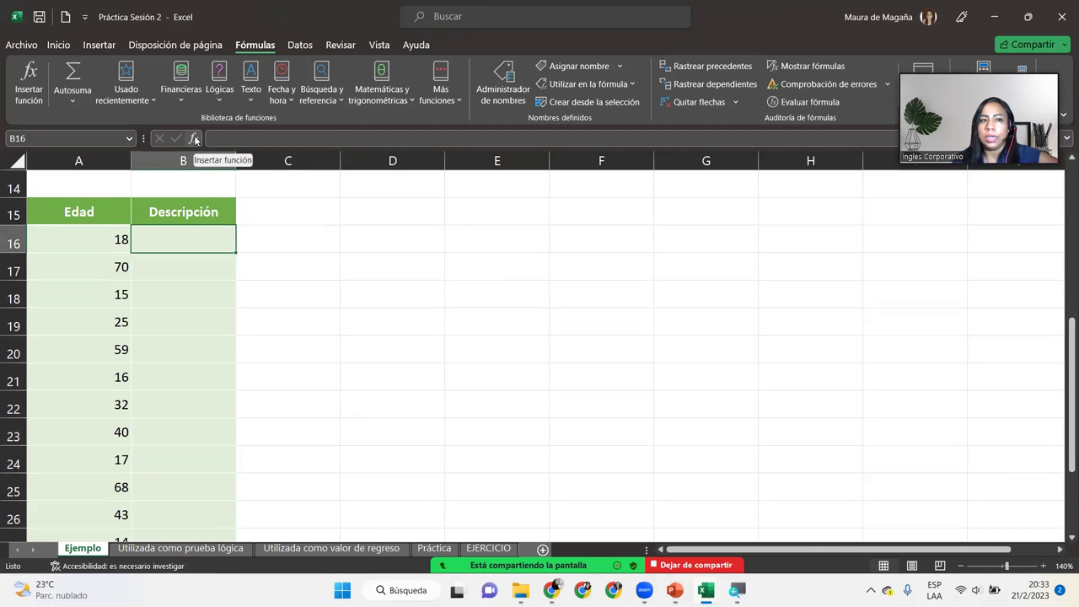
Insert the SI function into B16 and use cell A16 as its logical test
click(221, 106)
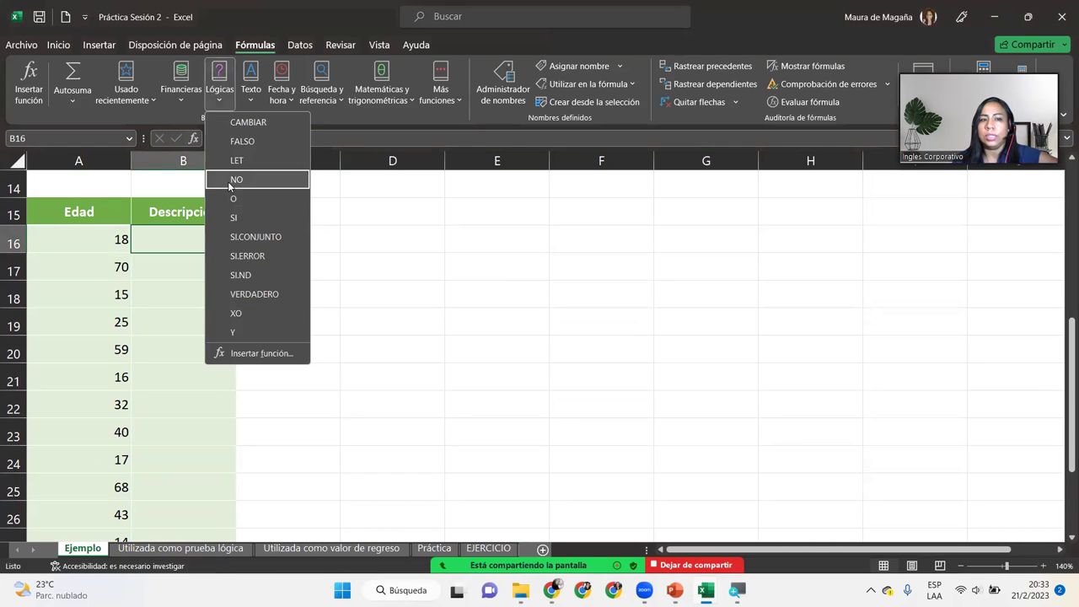
click(243, 219)
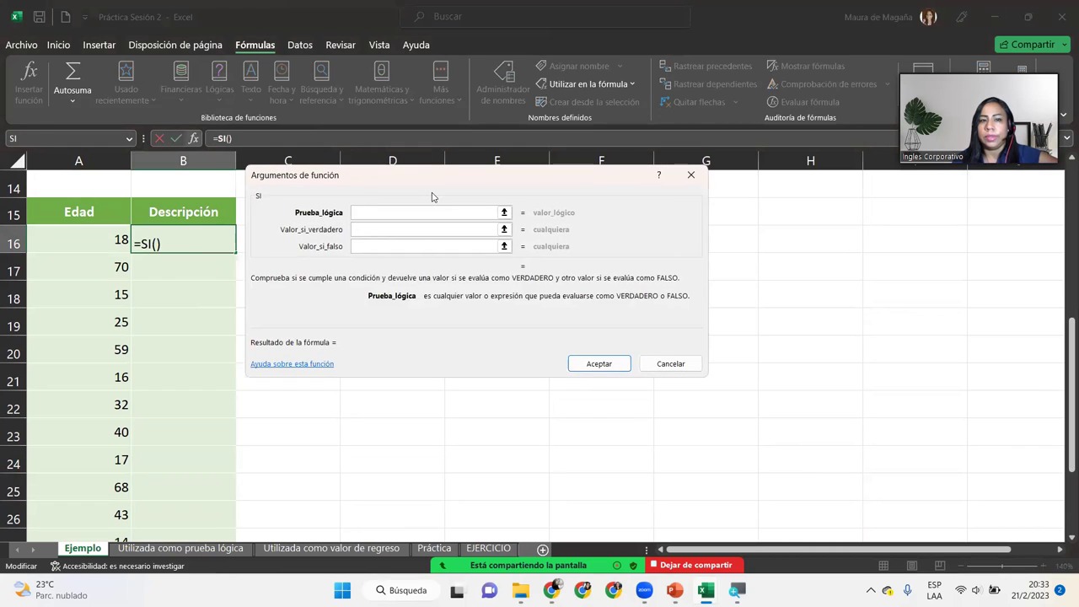
drag(471, 209, 428, 227)
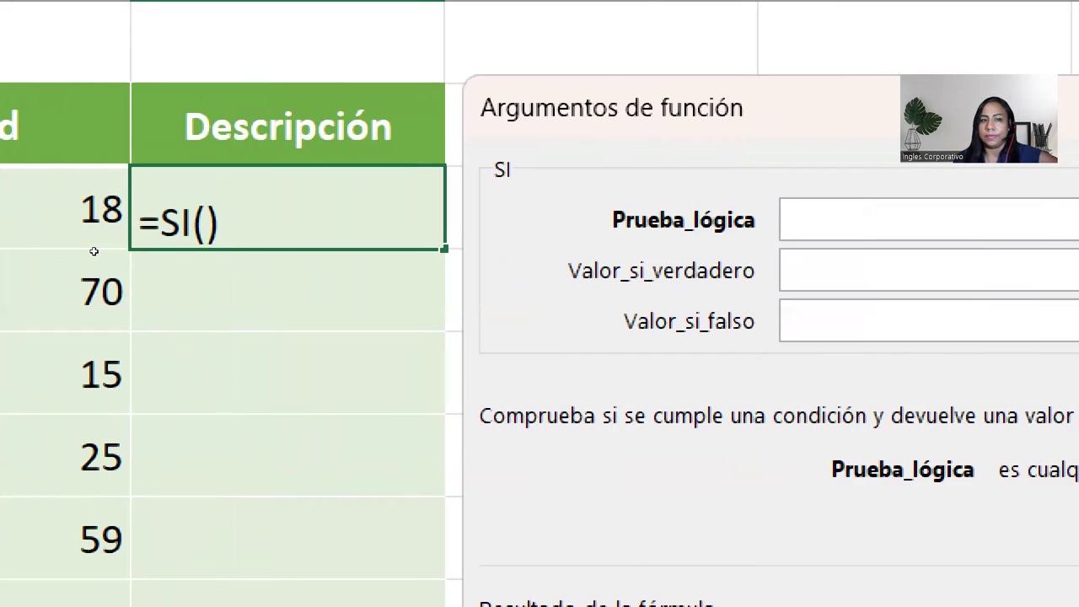
click(93, 244)
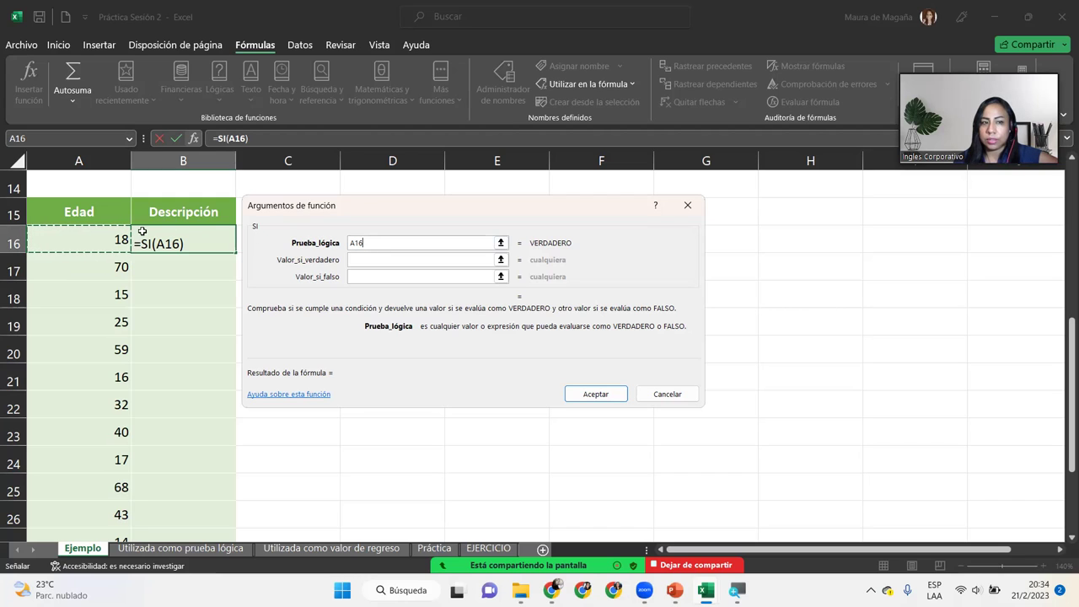
Complete the logical test as A16>=18
click(379, 244)
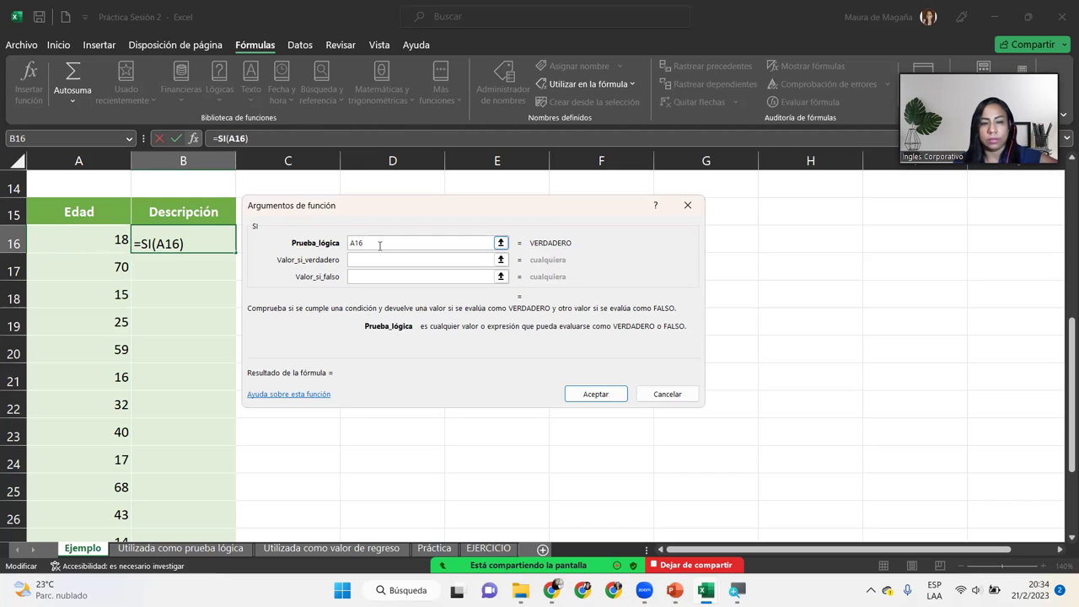
text(>=18)
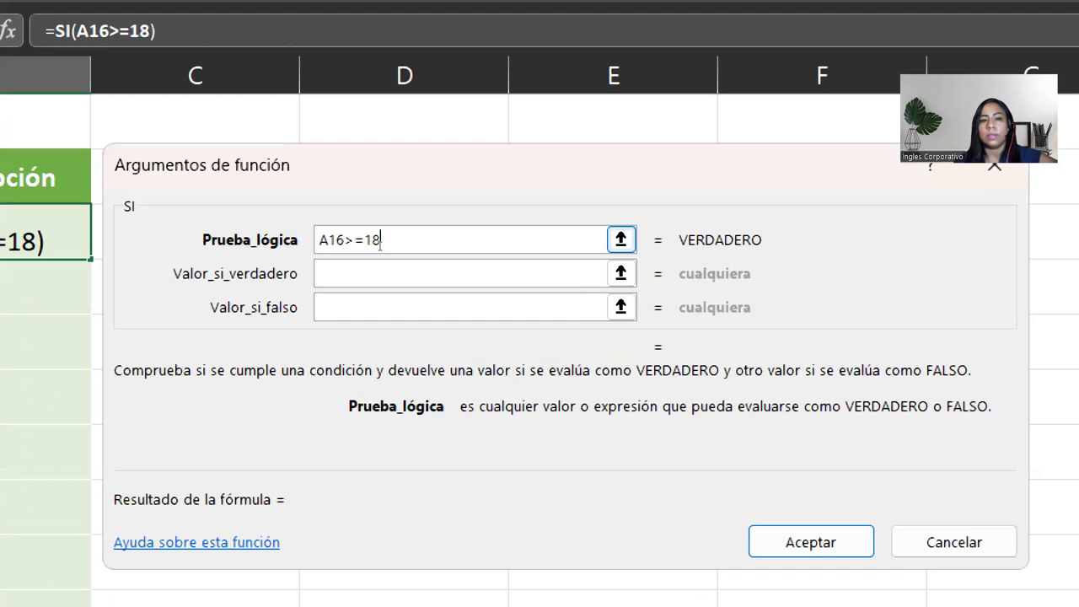
key(Tab)
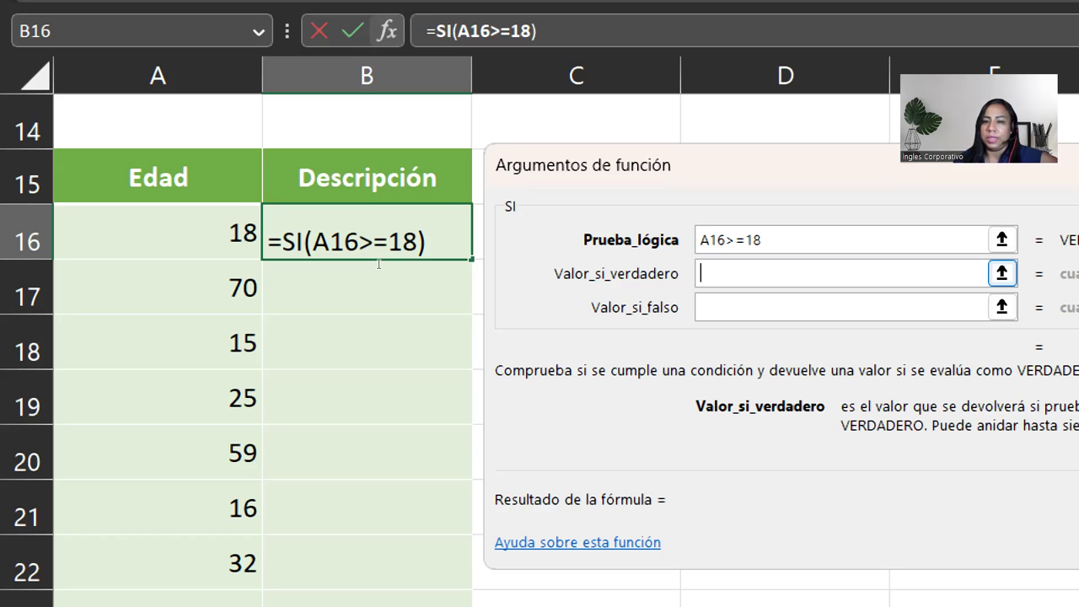
Set the true result to "Mayor de edad" and the false result to "Menor de edad"
key(Tab)
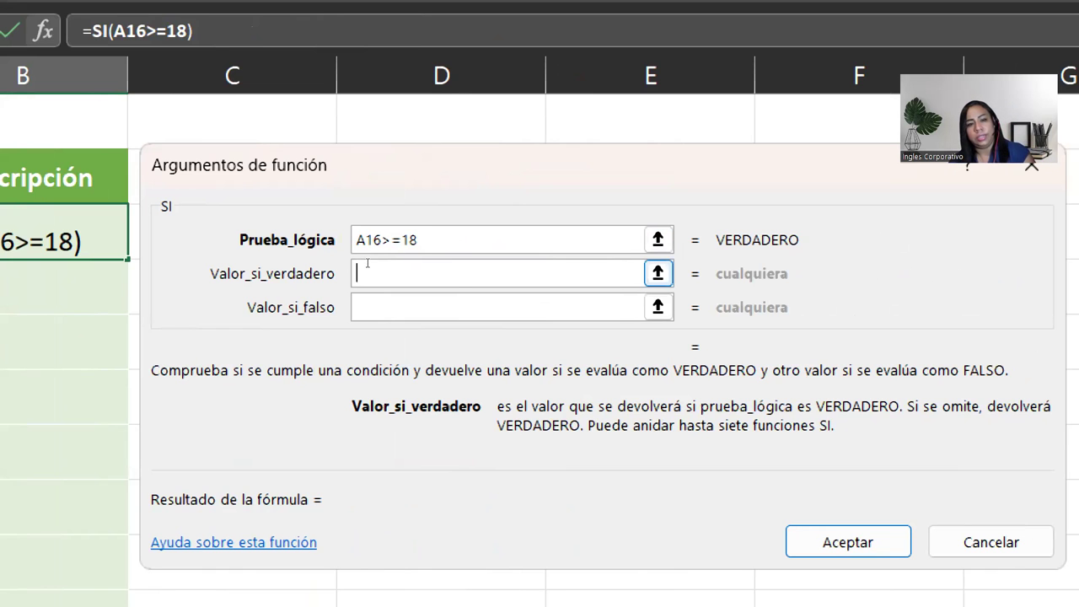
text("May)
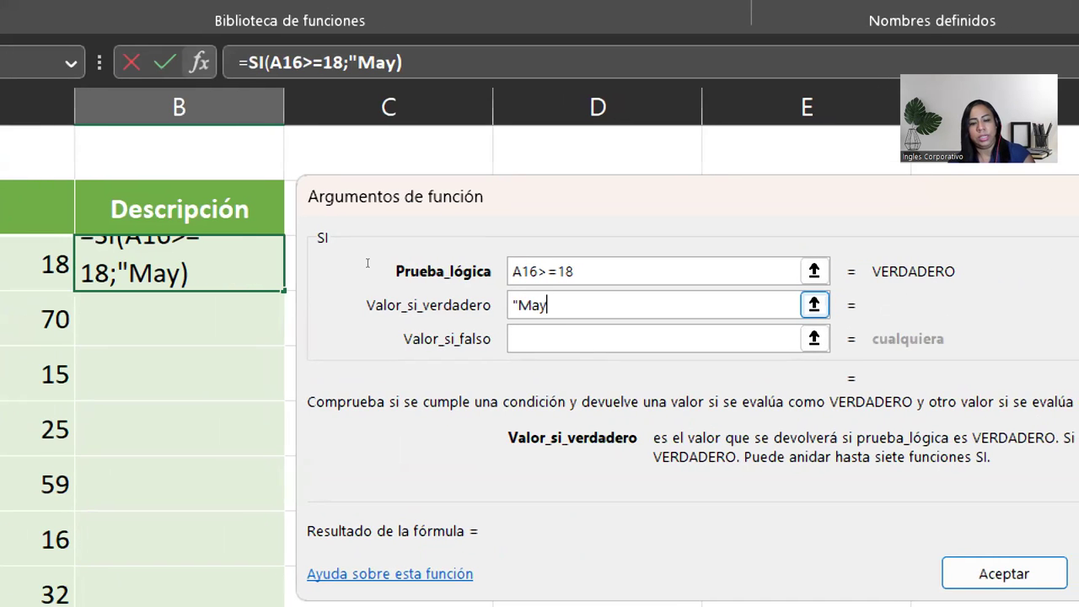
text(or de edad)
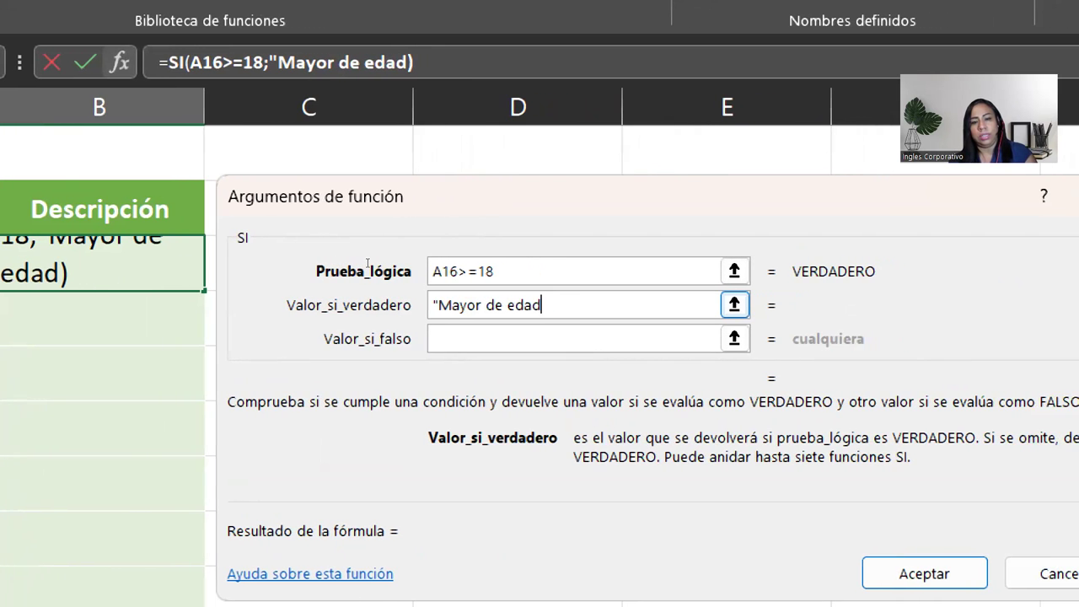
text(")
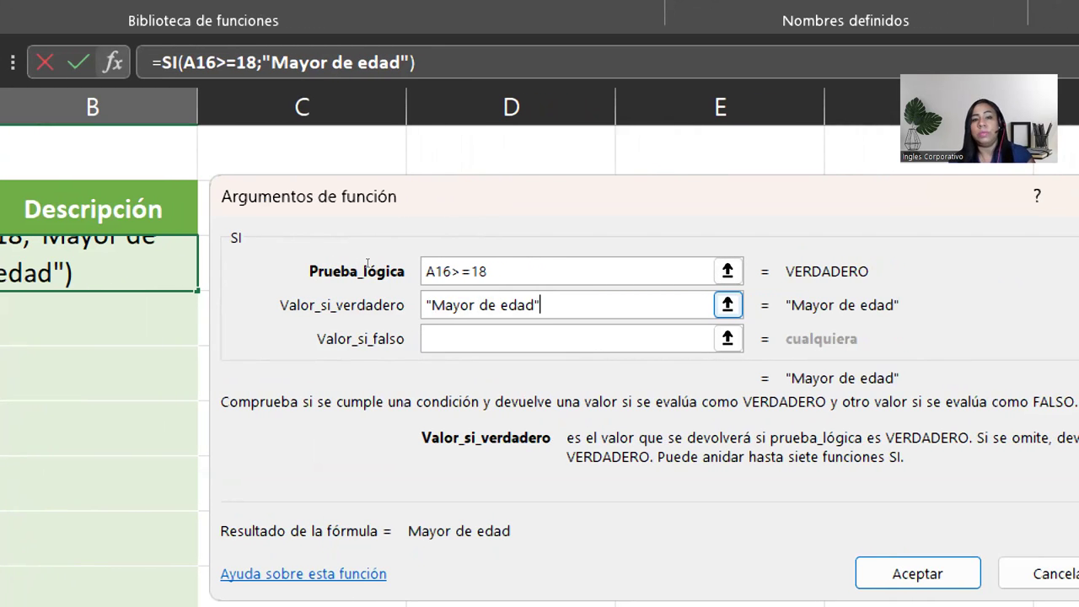
key(Tab)
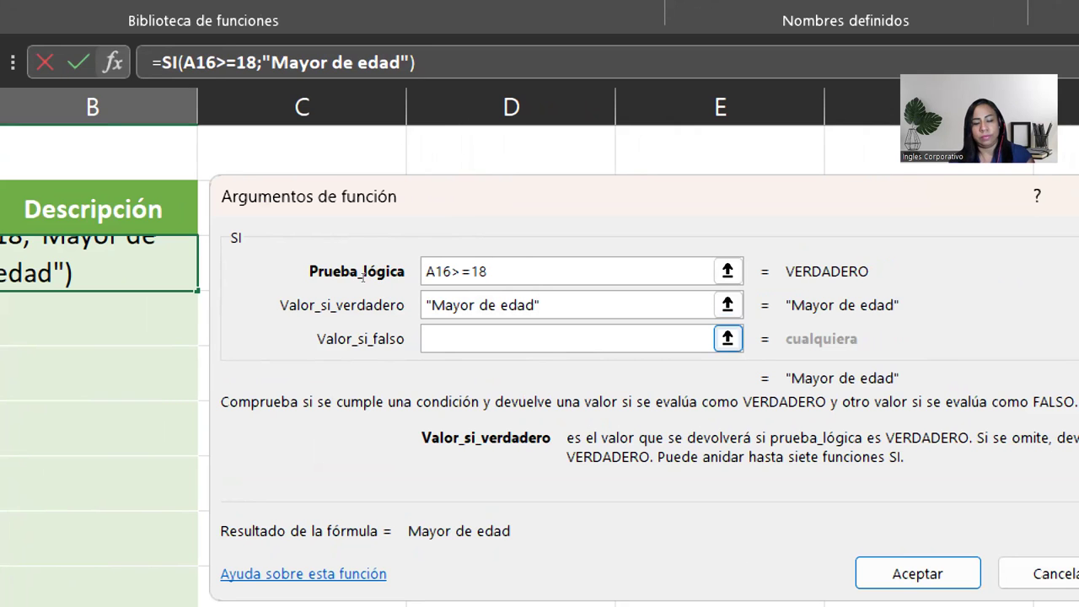
text(")
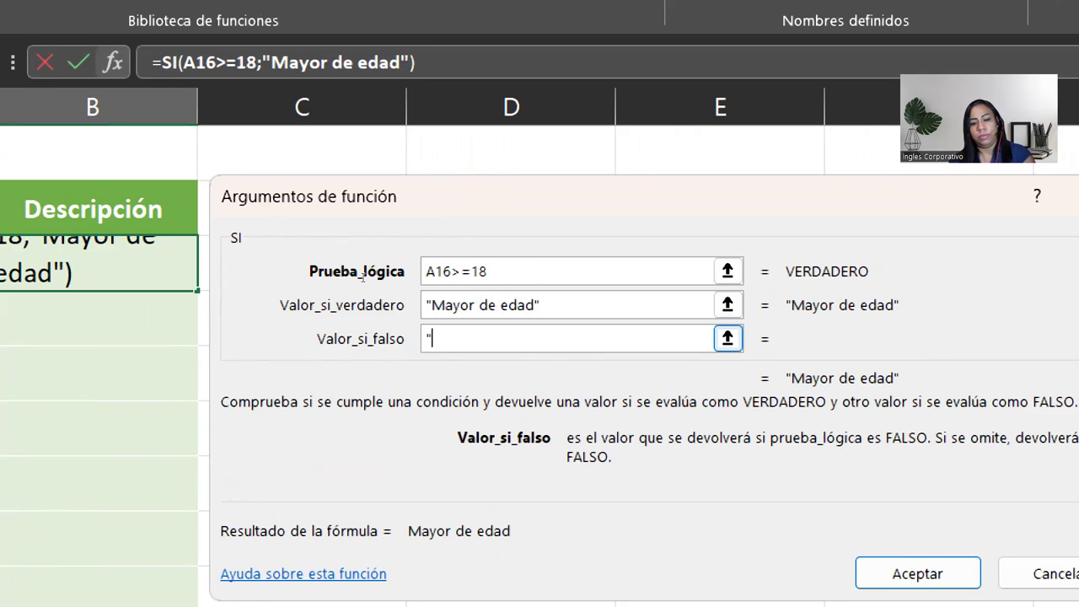
text(Menor )
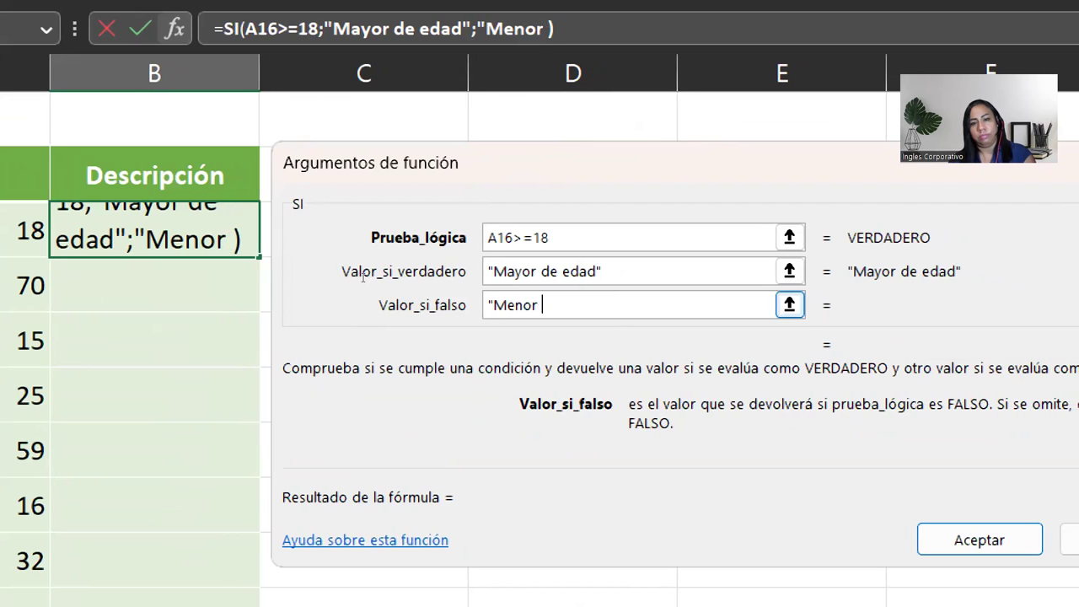
text(de edad")
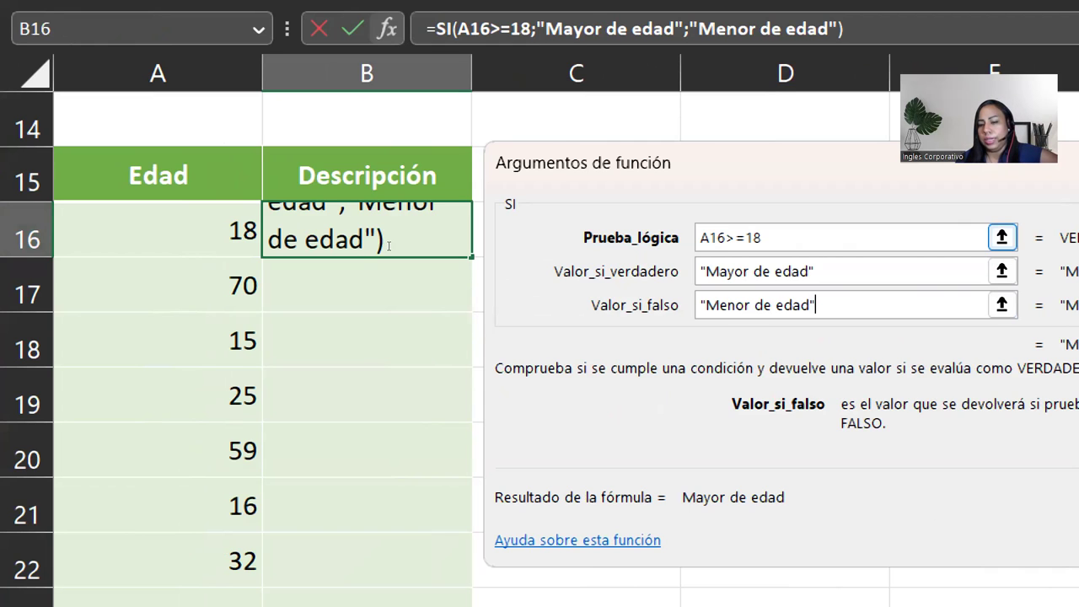
Confirm the B16 formula, check B18's copied =SI(A18>=18;"Mayor de edad";"Menor de edad"), and zoom out
key(Return)
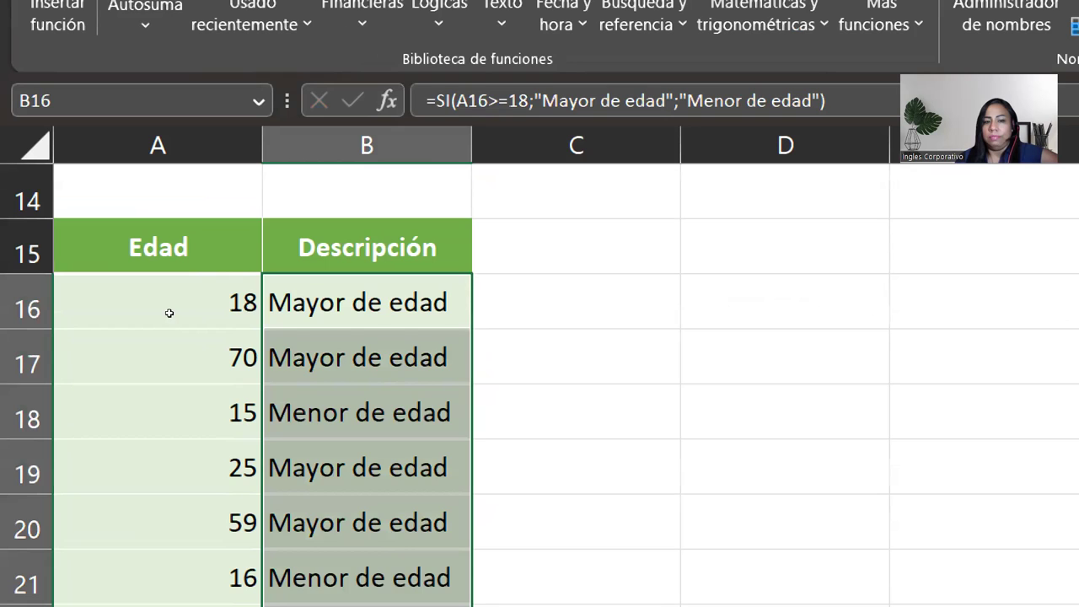
key(Down)
key(Down)
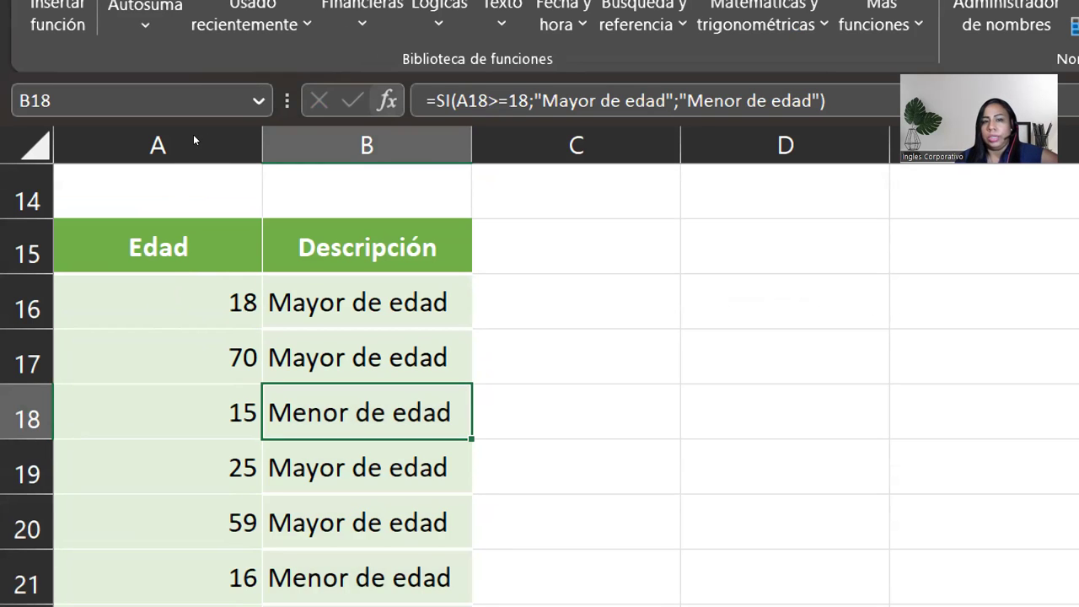
click(387, 100)
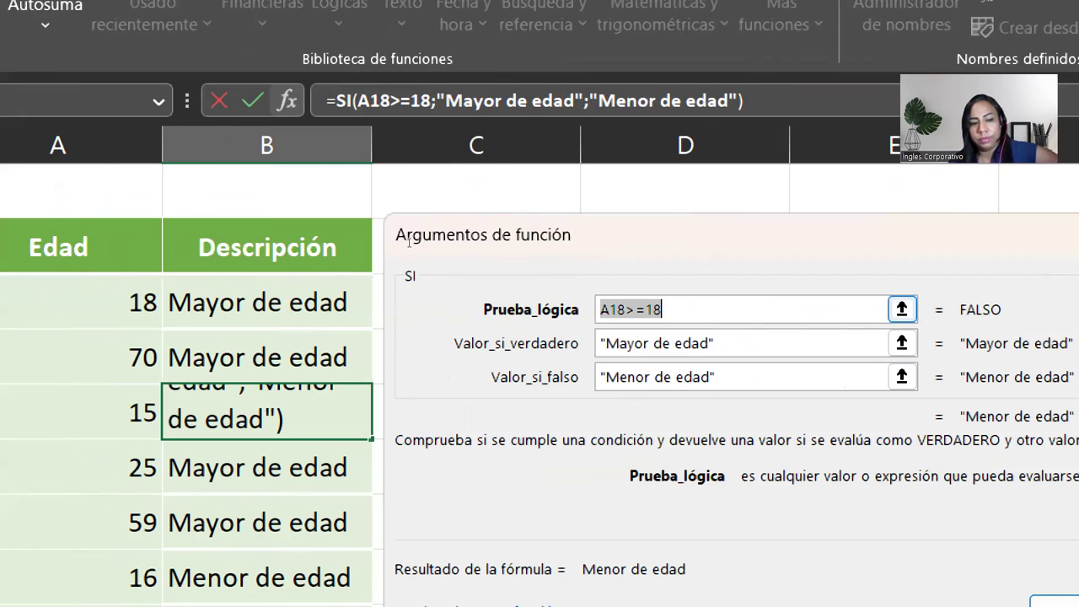
key(Return)
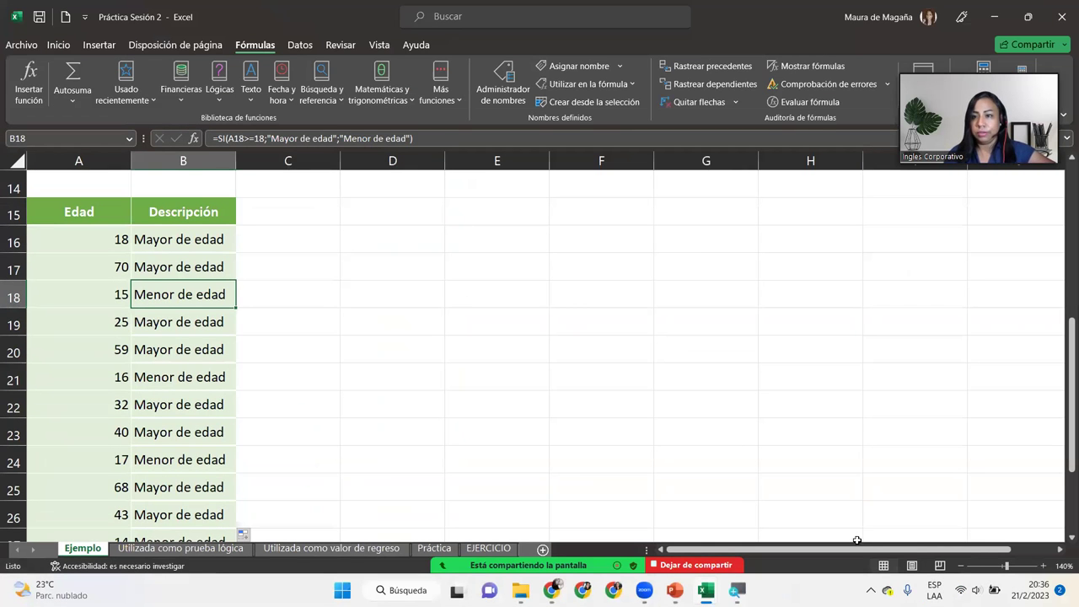
click(961, 566)
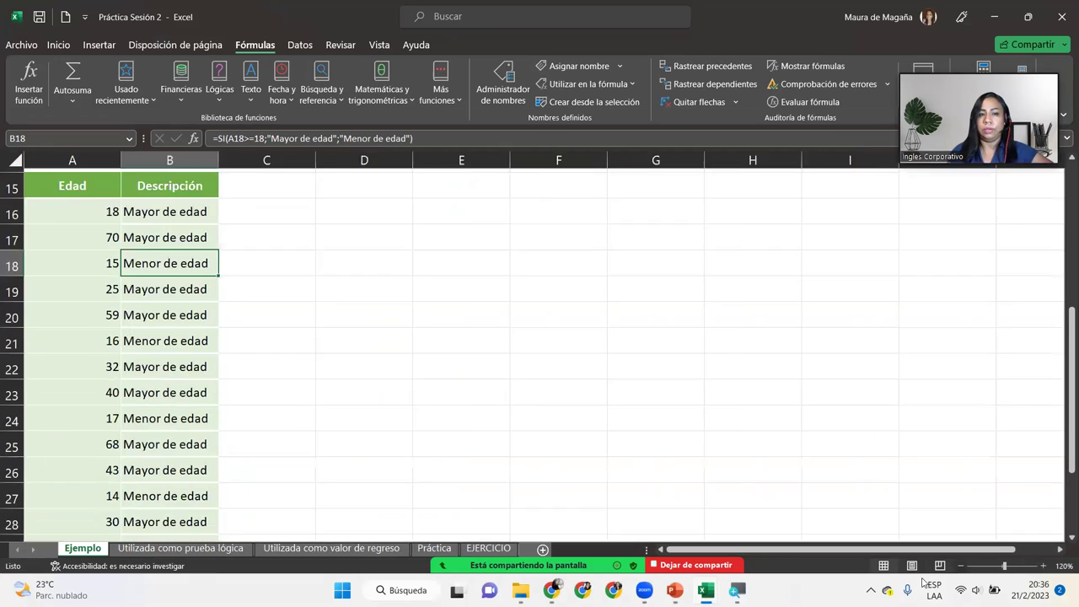
click(960, 565)
click(960, 566)
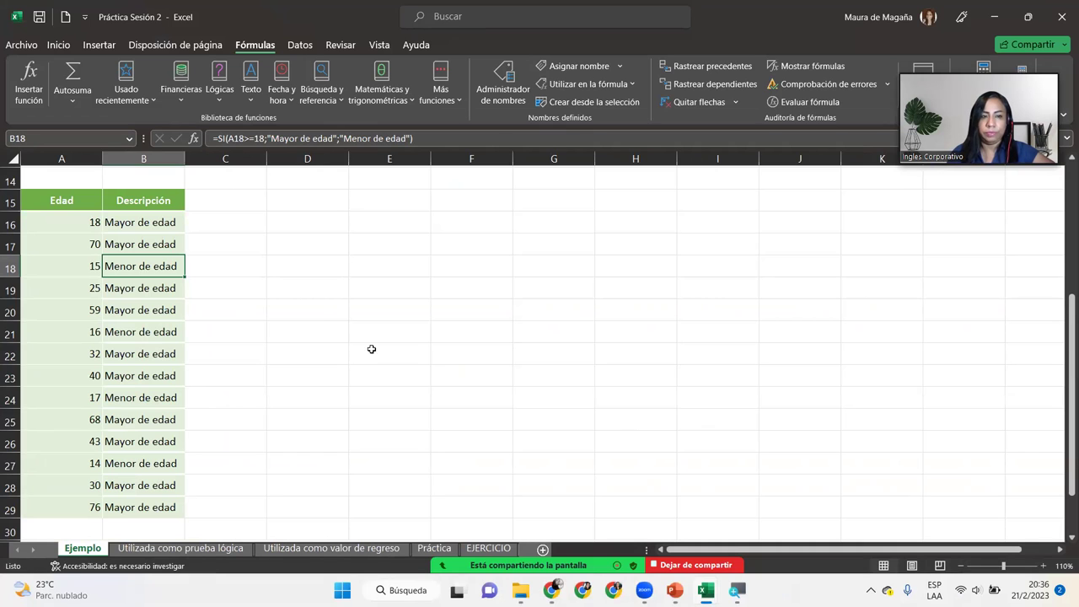
drag(1062, 353, 1062, 160)
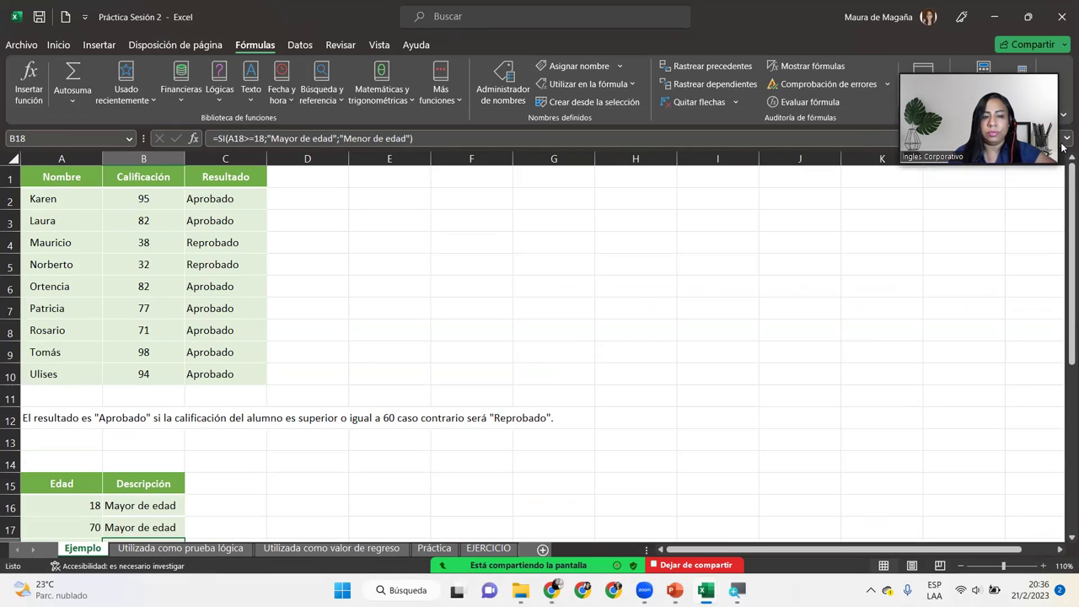
Switch to the Utilizada como prueba lógica sheet
click(202, 549)
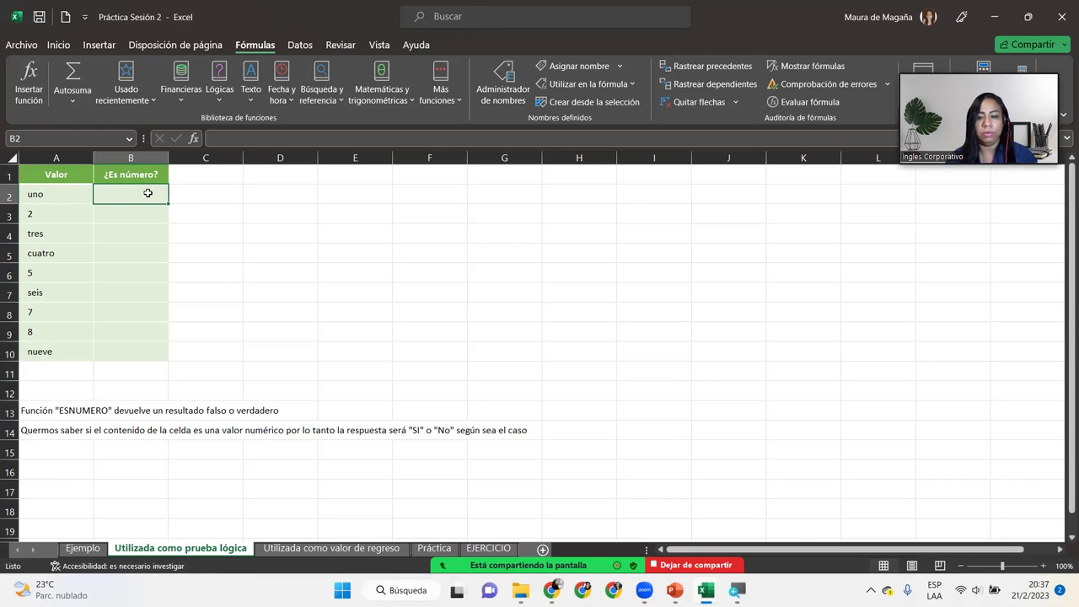
Enter =ESNUMERO(A2) in B2 and =ESNUMERO(A3) in B3
text(=es)
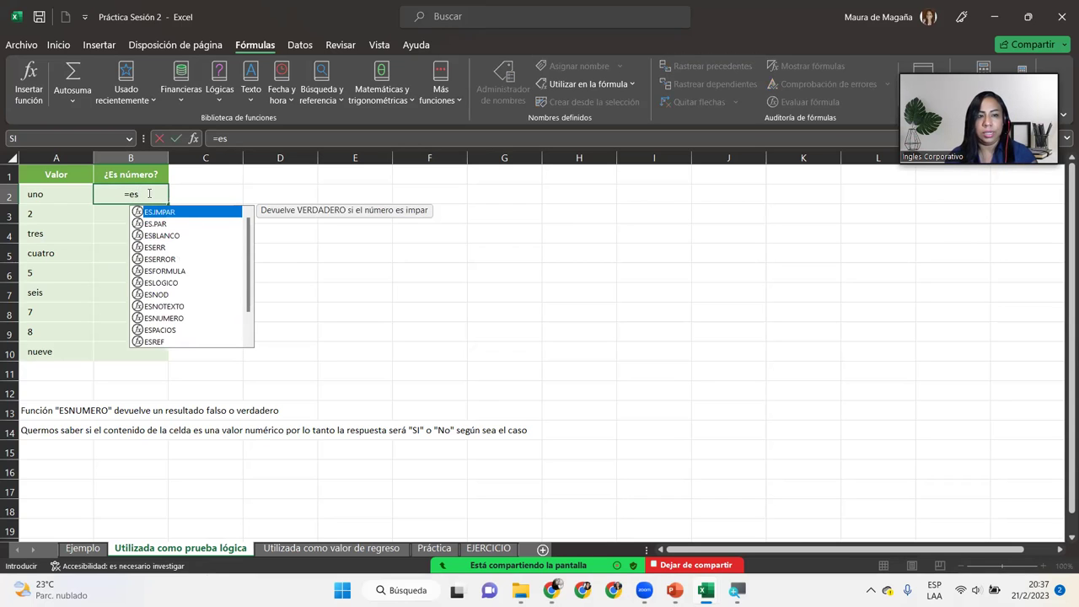
text(n)
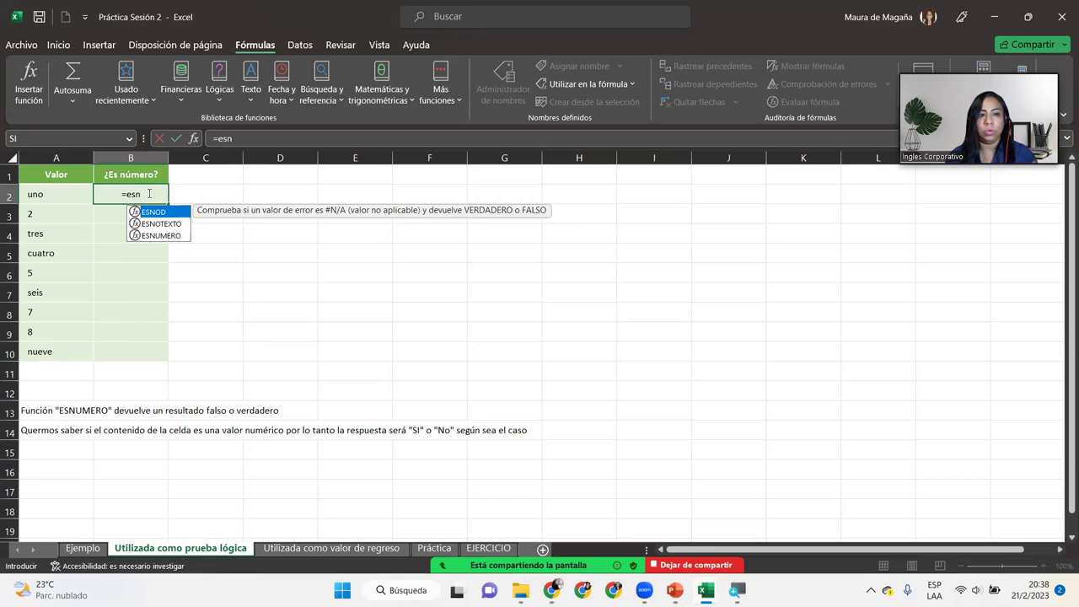
key(Down)
key(Down)
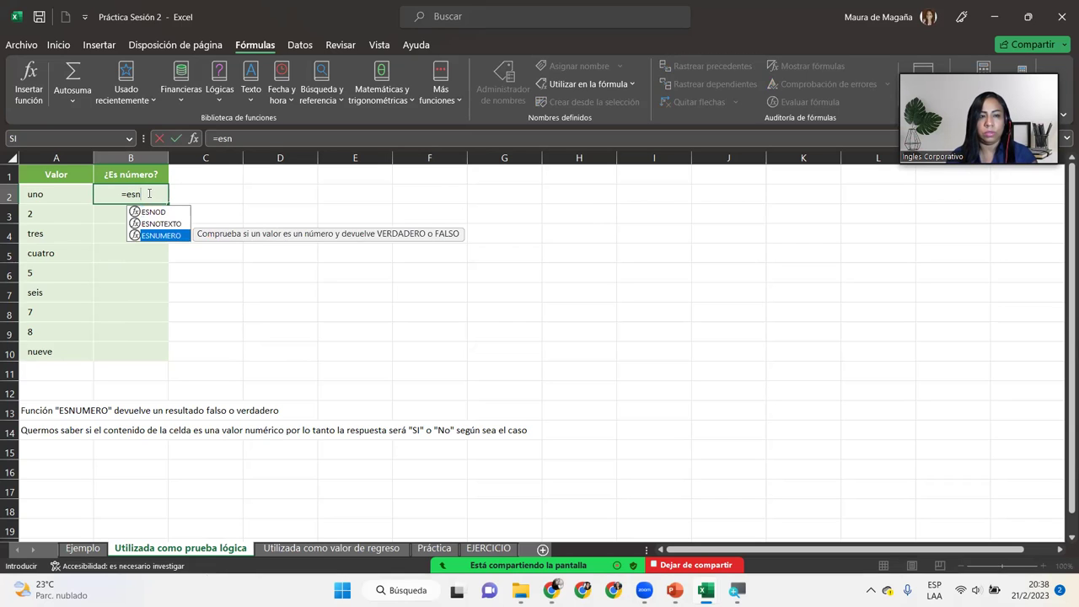
key(Tab)
click(55, 191)
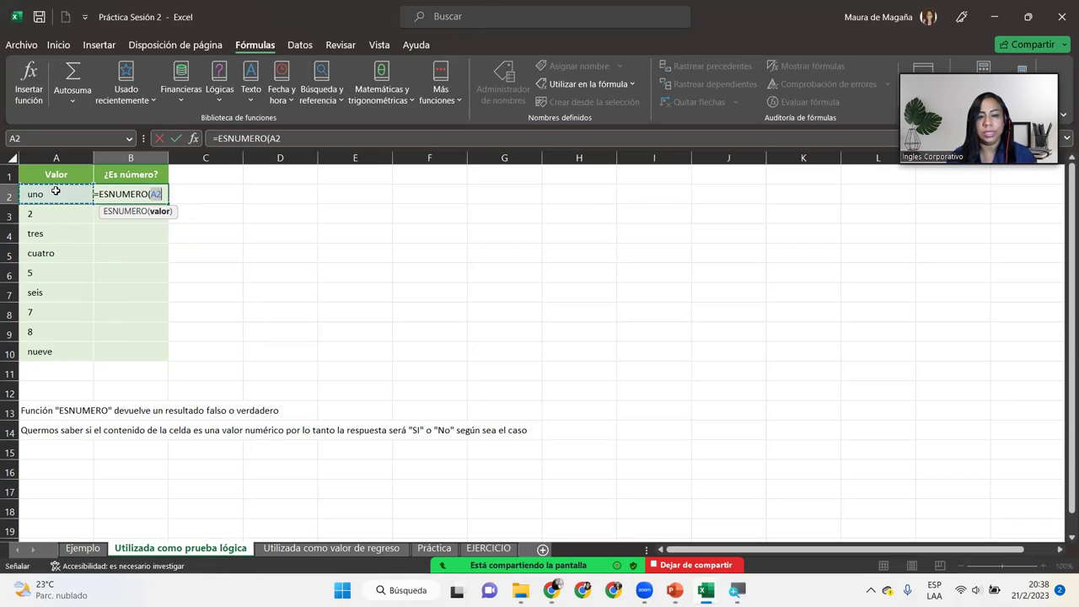
text())
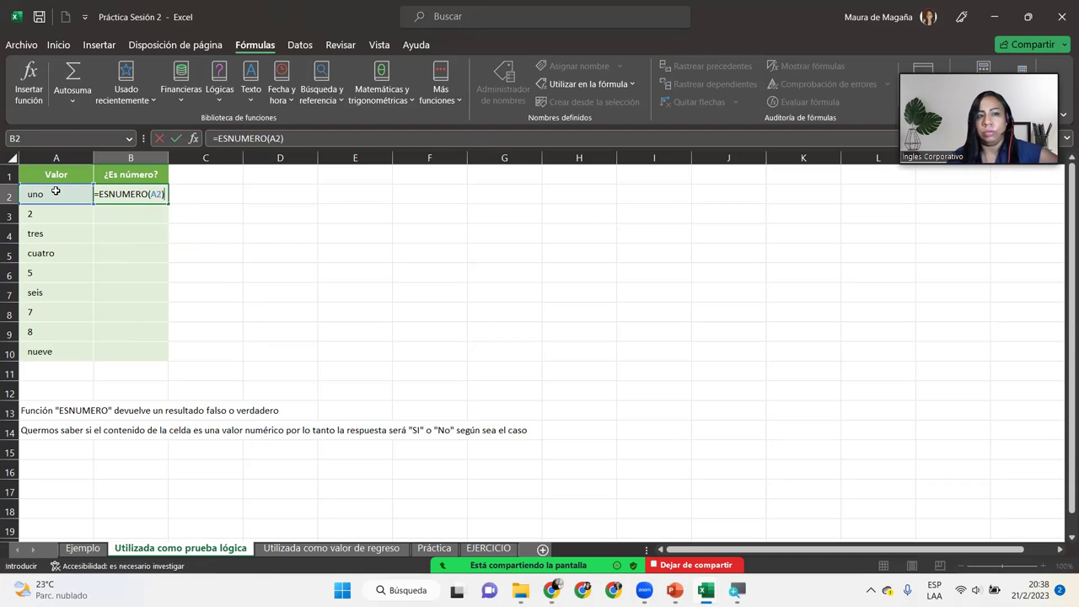
key(Return)
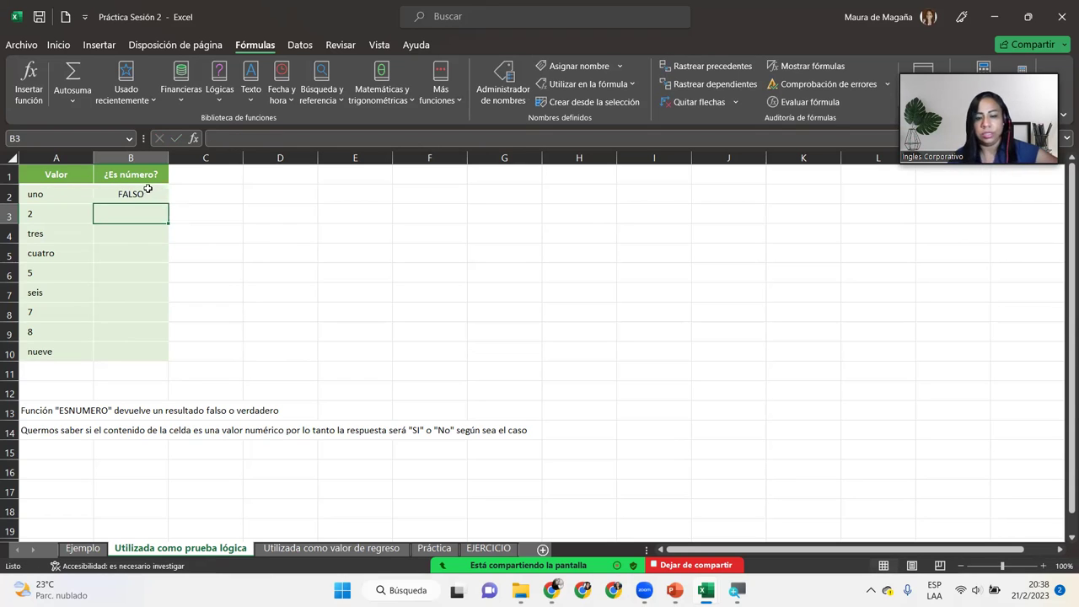
text(=esn)
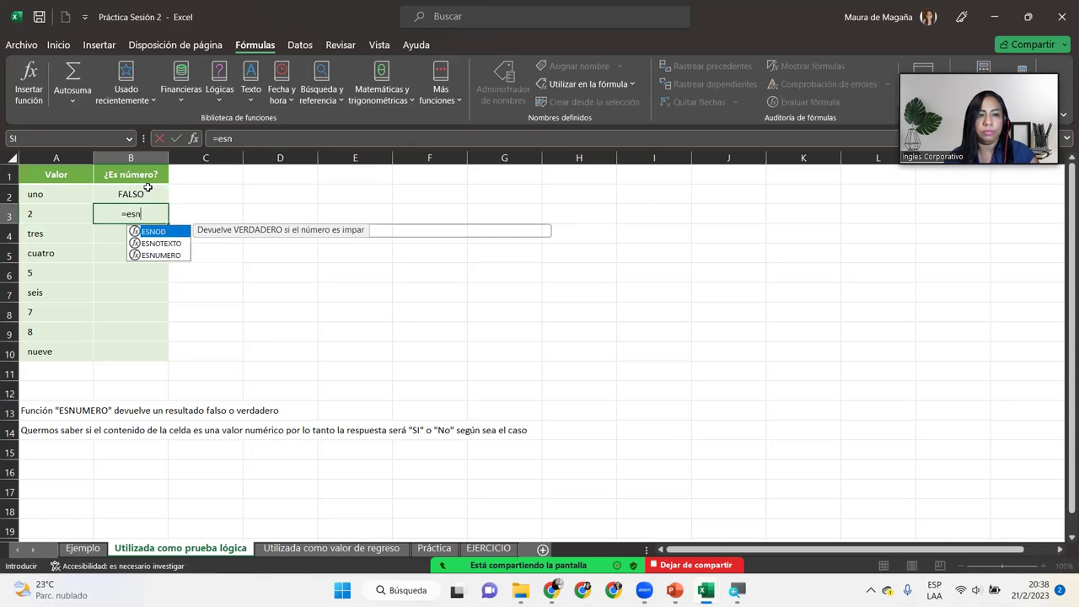
text(um)
key(Tab)
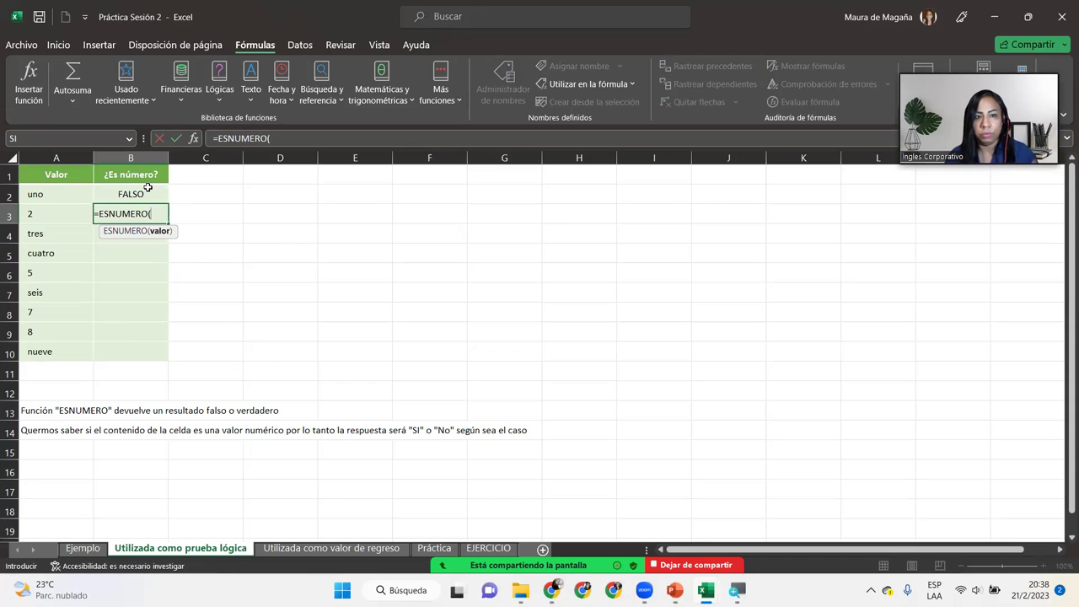
click(63, 213)
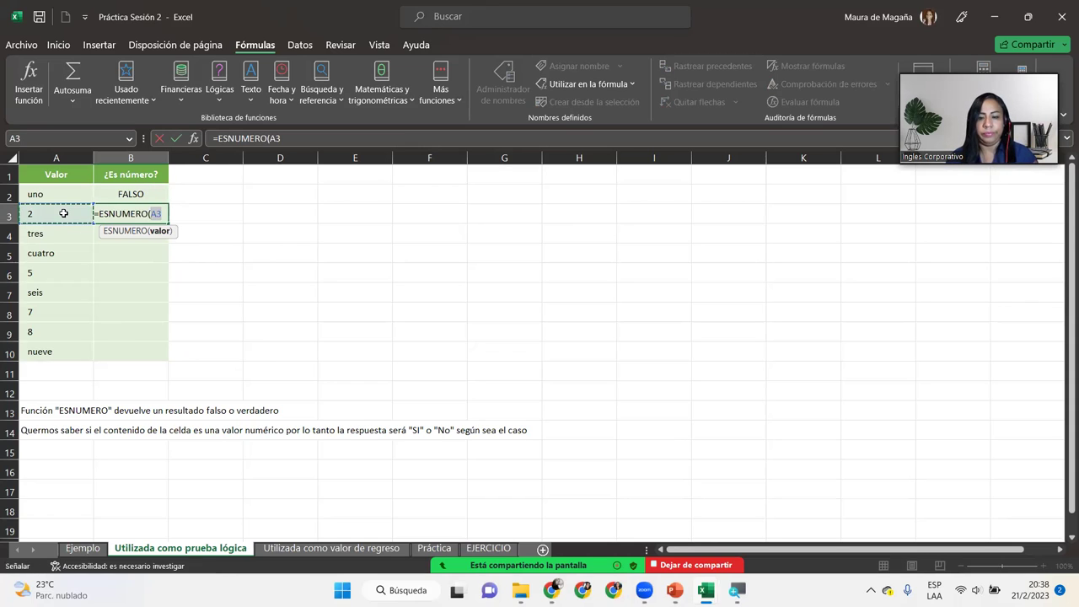
text())
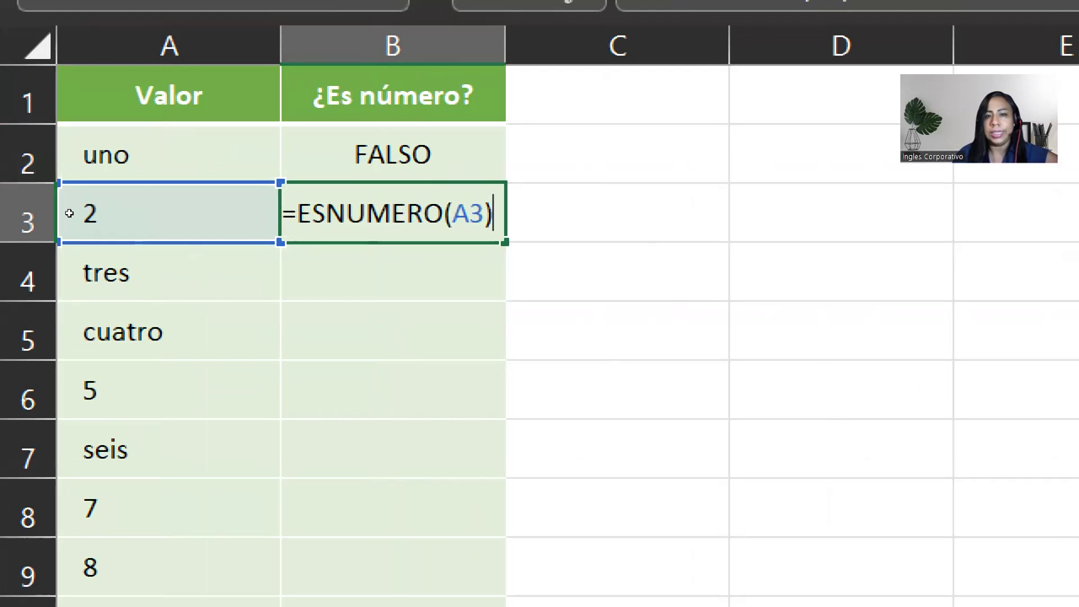
key(Return)
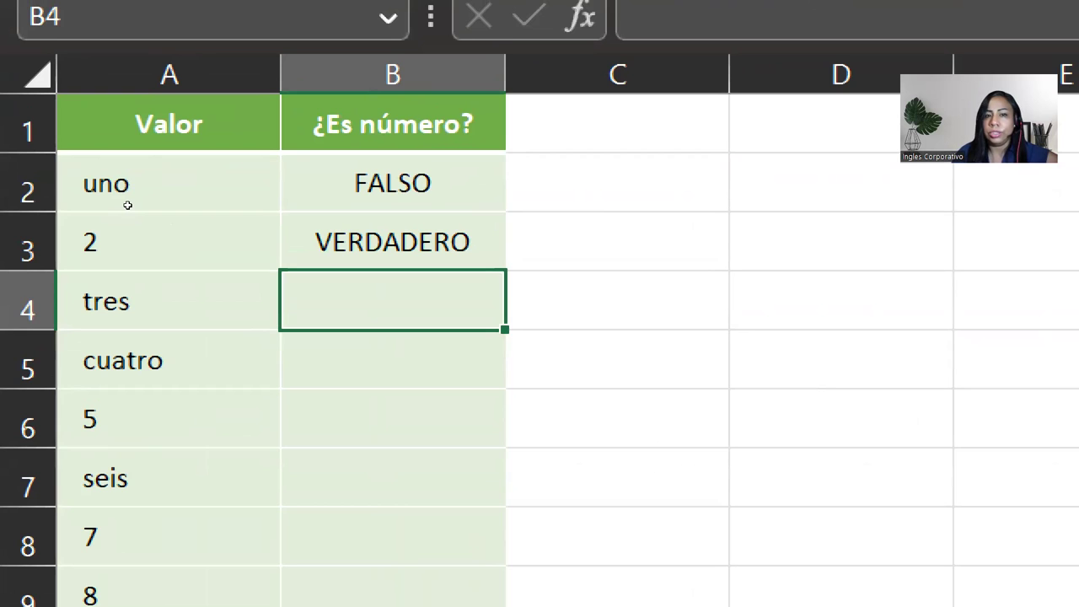
Clear the FALSO and VERDADERO results from B2:B3
key(Up)
key(shift+Up)
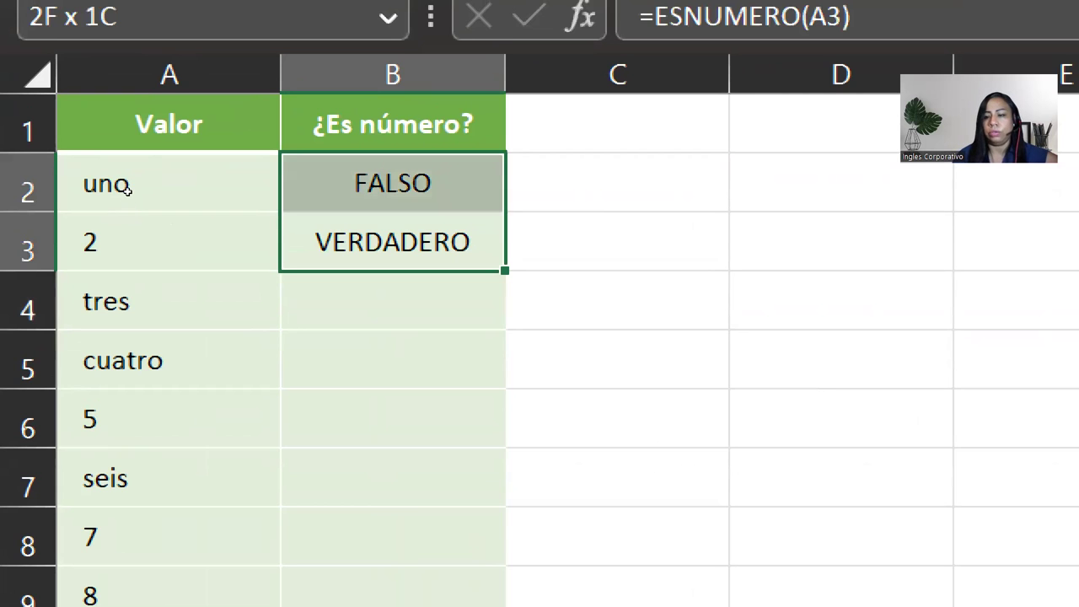
key(Delete)
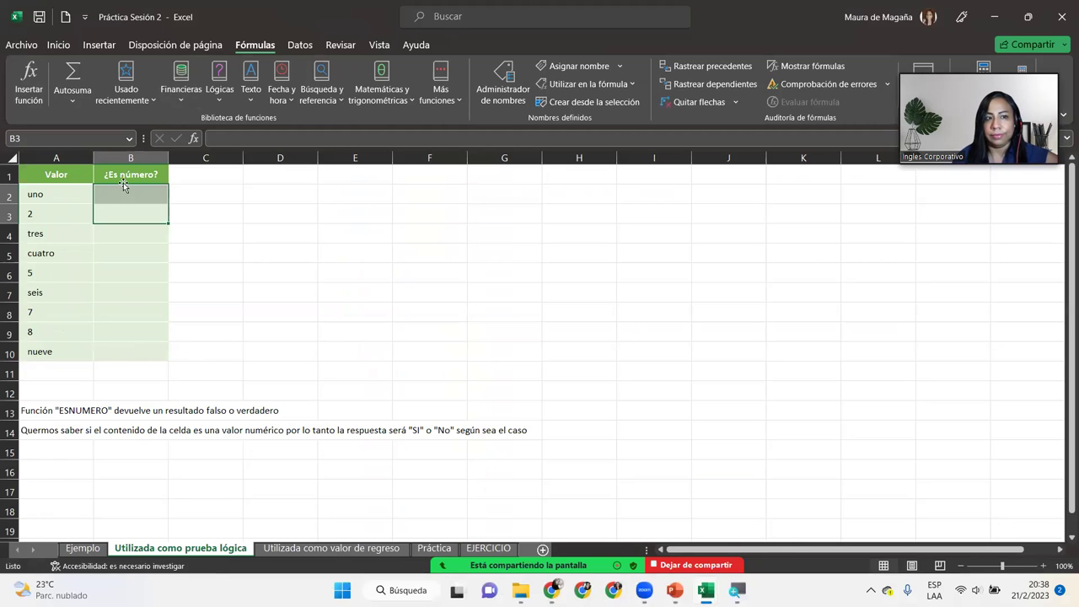
click(123, 195)
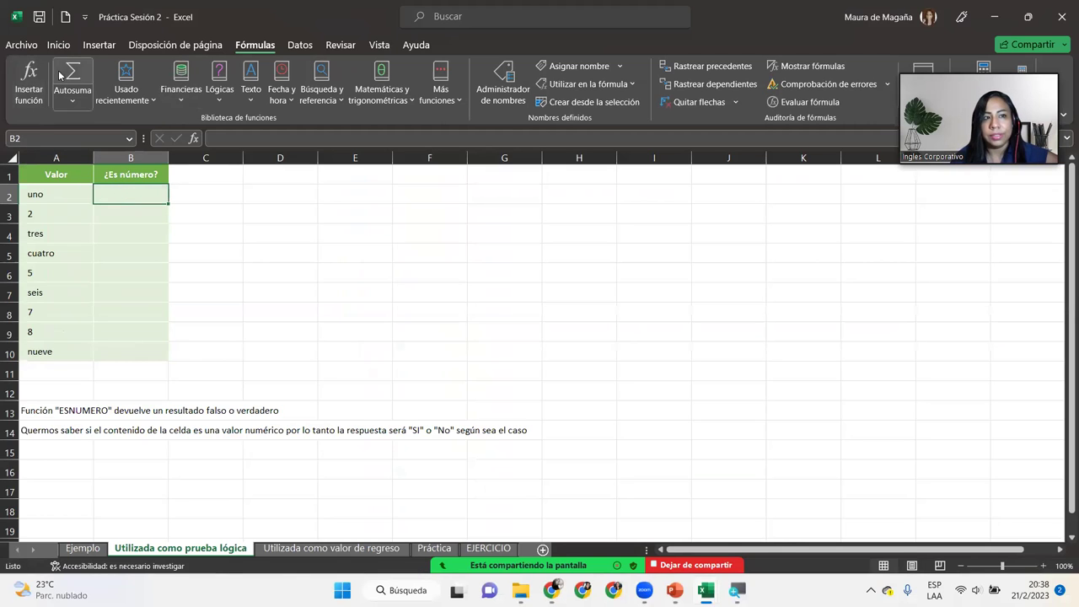
click(28, 76)
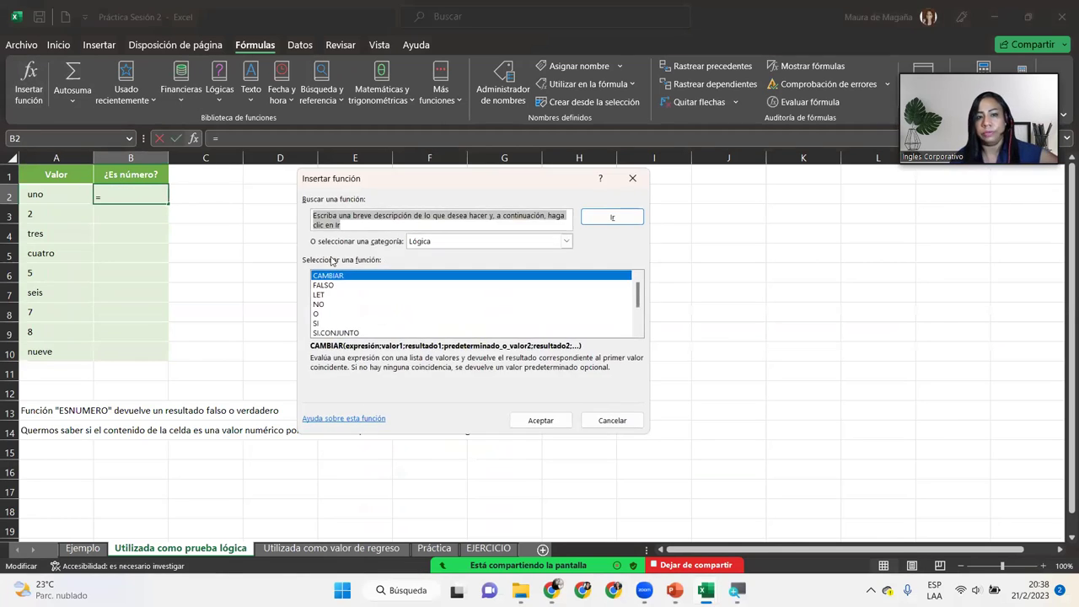
text(esnumero)
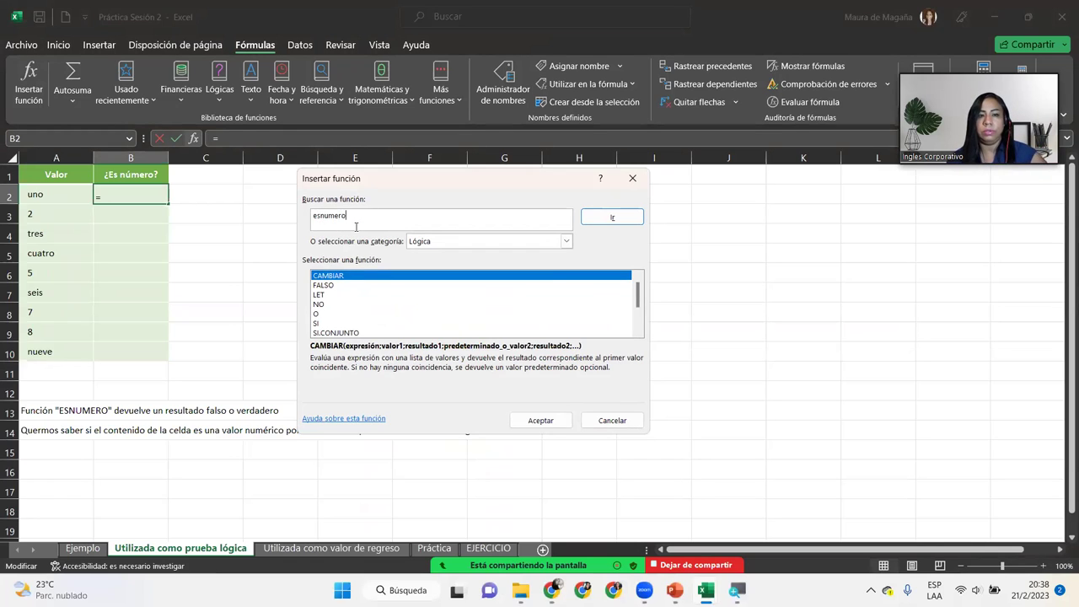
key(Return)
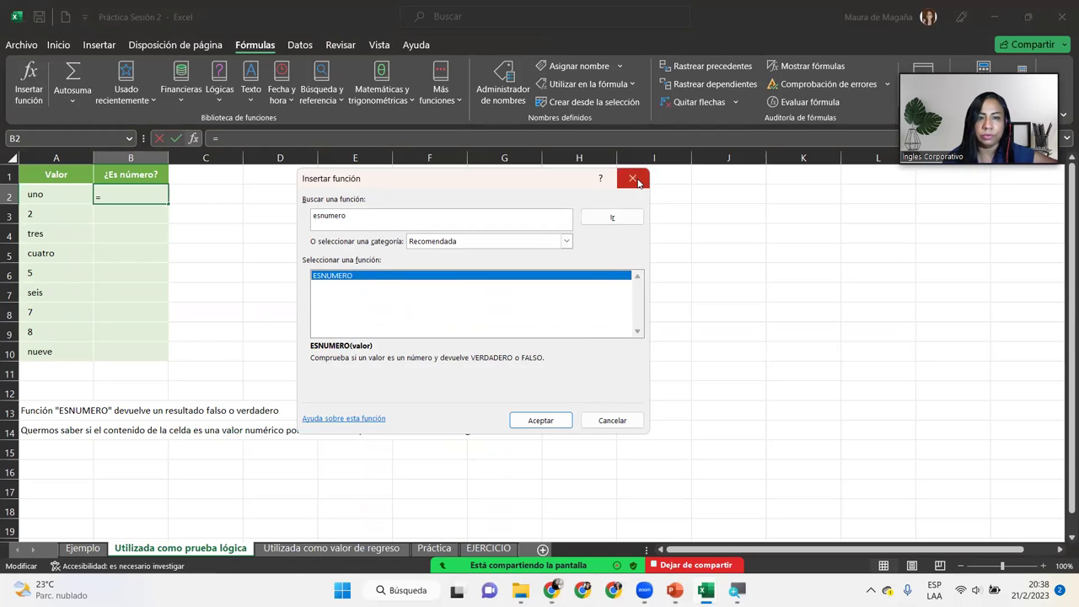
click(632, 178)
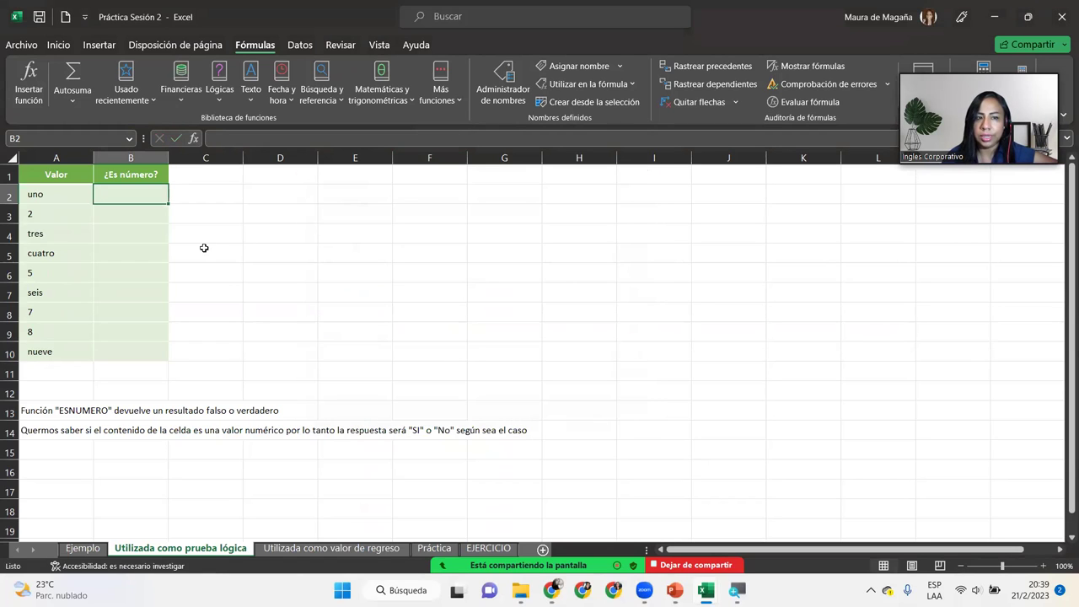
text(=)
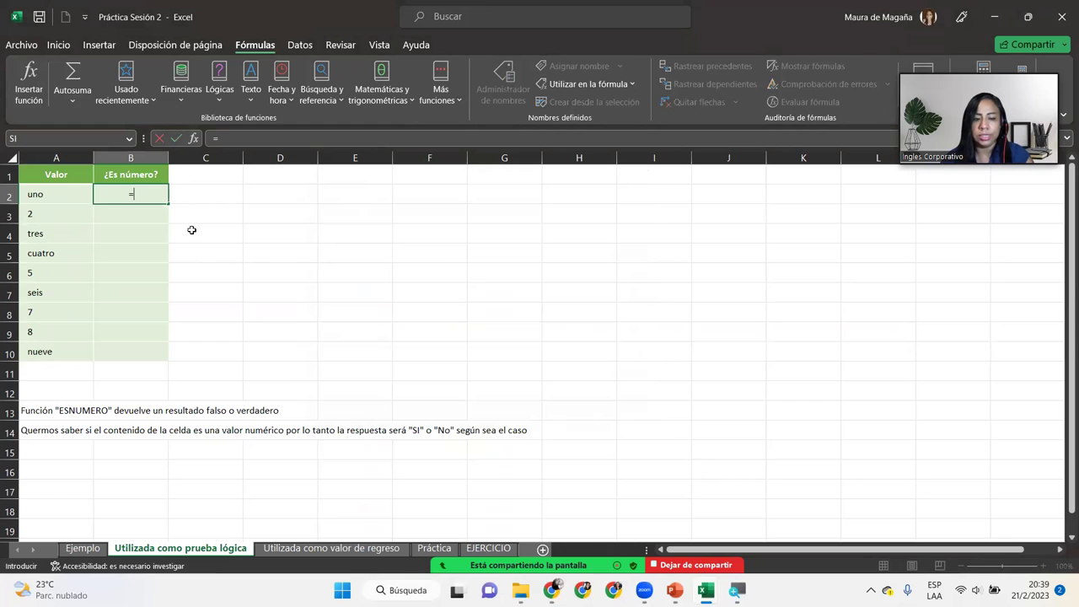
text(esnumero)
key(Tab)
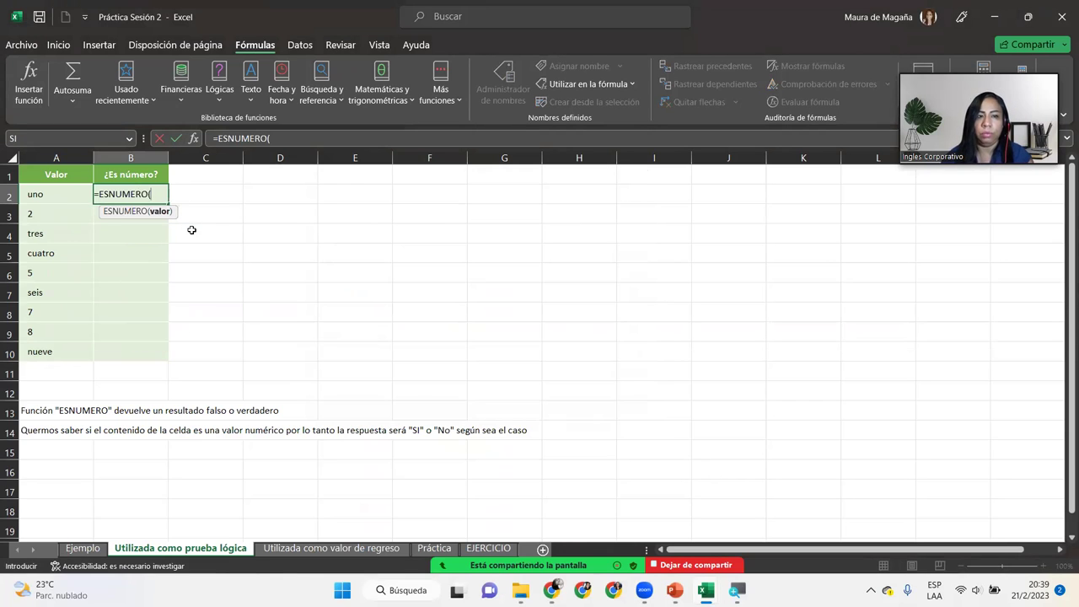
click(66, 197)
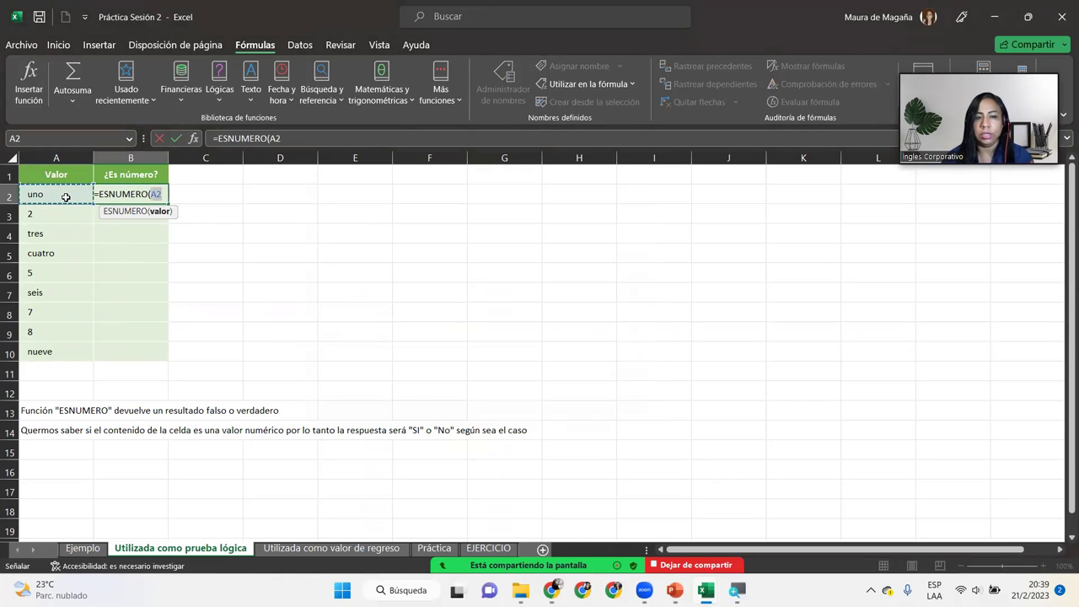
text())
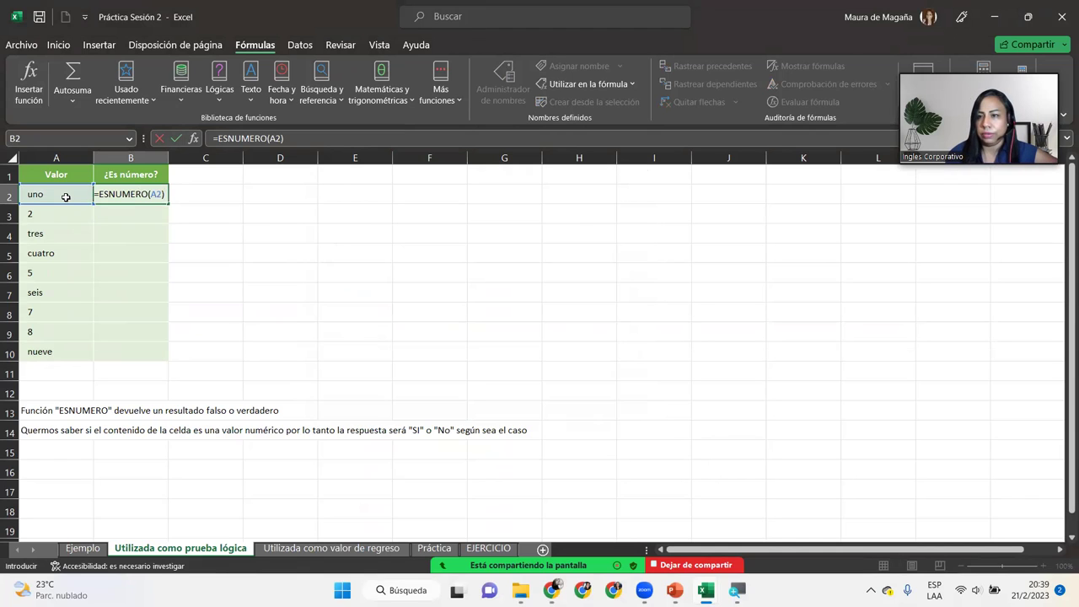
key(BackSpace)
key(BackSpace)
key(BackSpace)
key(BackSpace)
key(BackSpace)
key(BackSpace)
key(BackSpace)
key(BackSpace)
key(BackSpace)
key(BackSpace)
key(Escape)
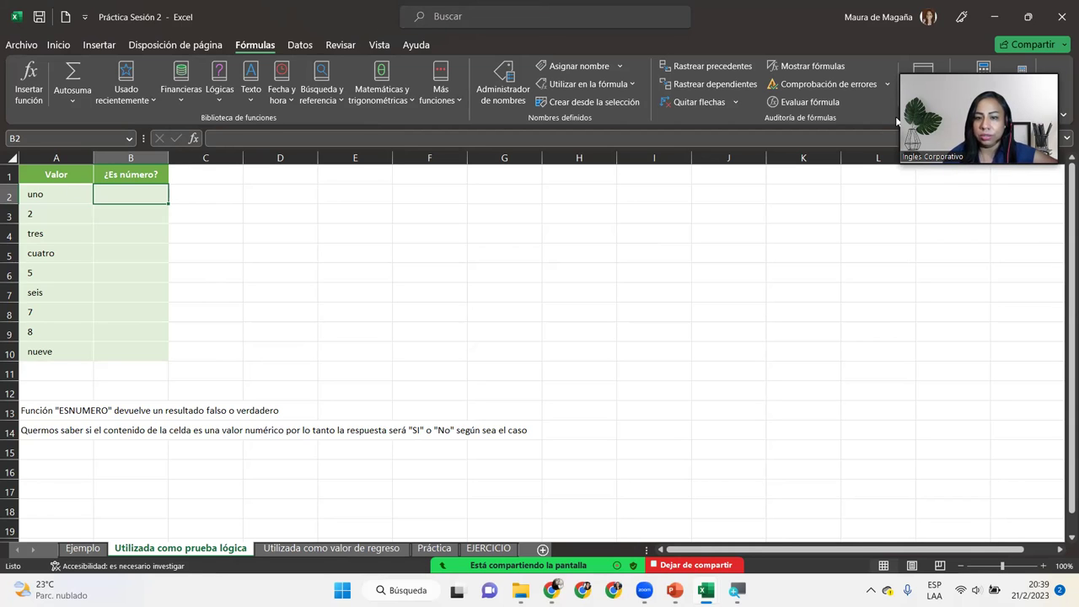
Cancel the started =si entry in B2 and zoom the sheet to 150%
click(919, 82)
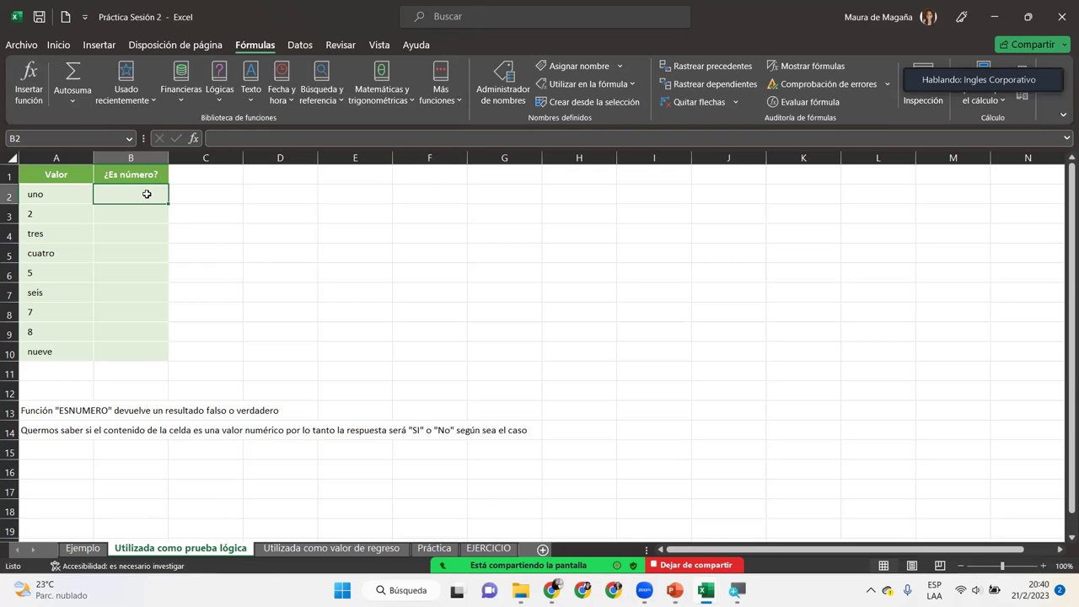
text(=si)
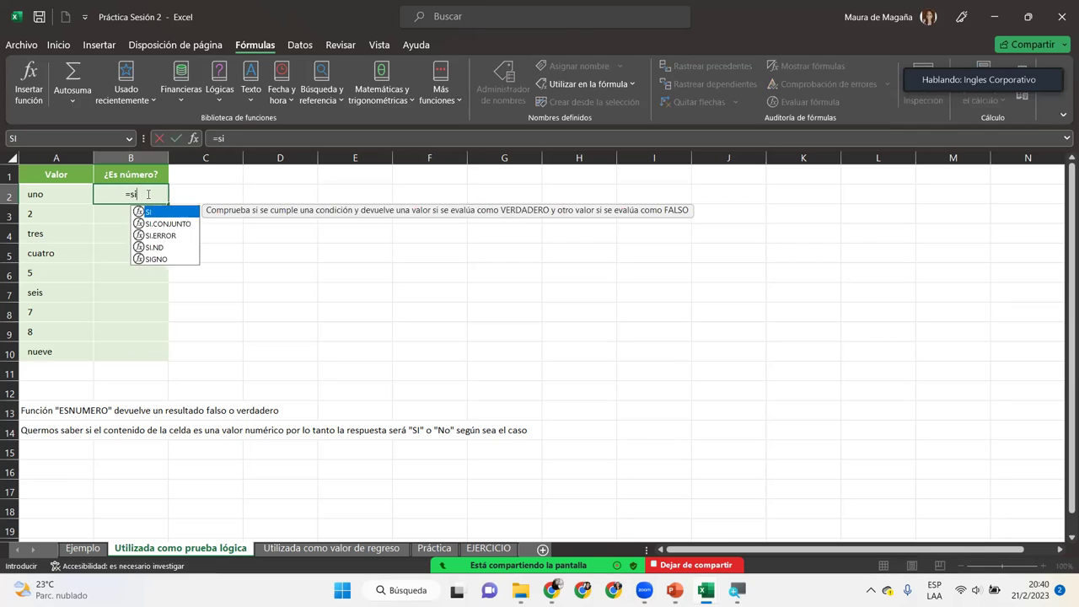
key(Escape)
key(Escape)
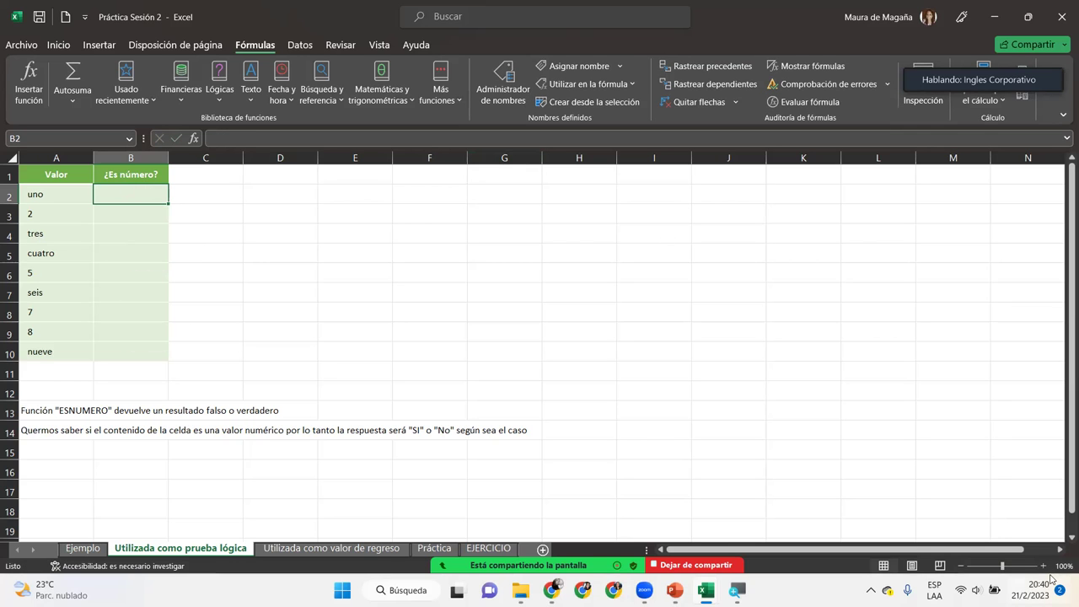
click(1042, 566)
click(1043, 565)
click(1043, 565)
click(1043, 566)
click(1042, 565)
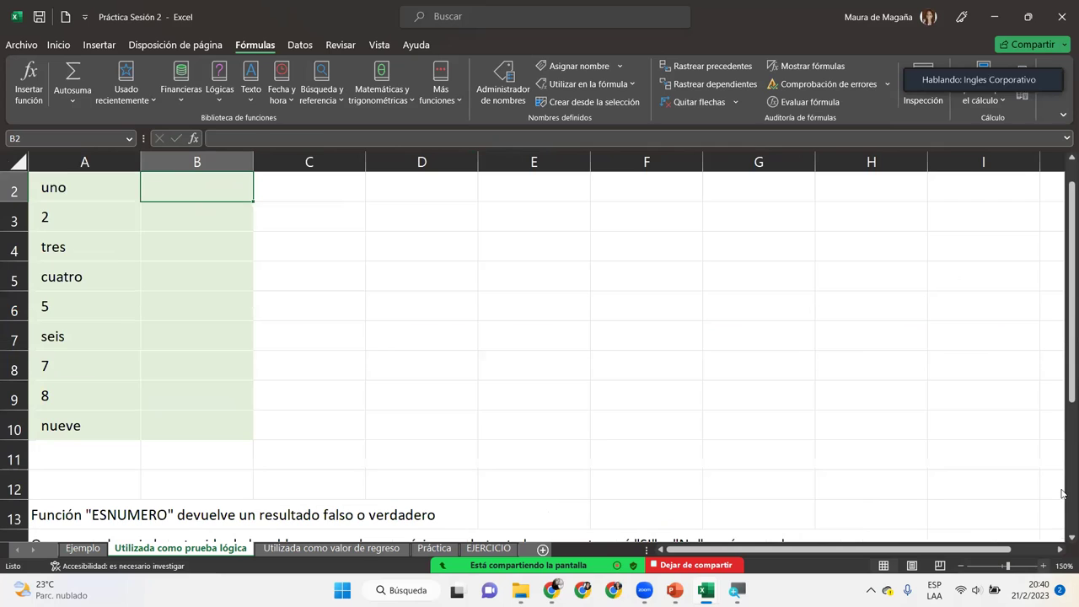
drag(1063, 396, 1062, 340)
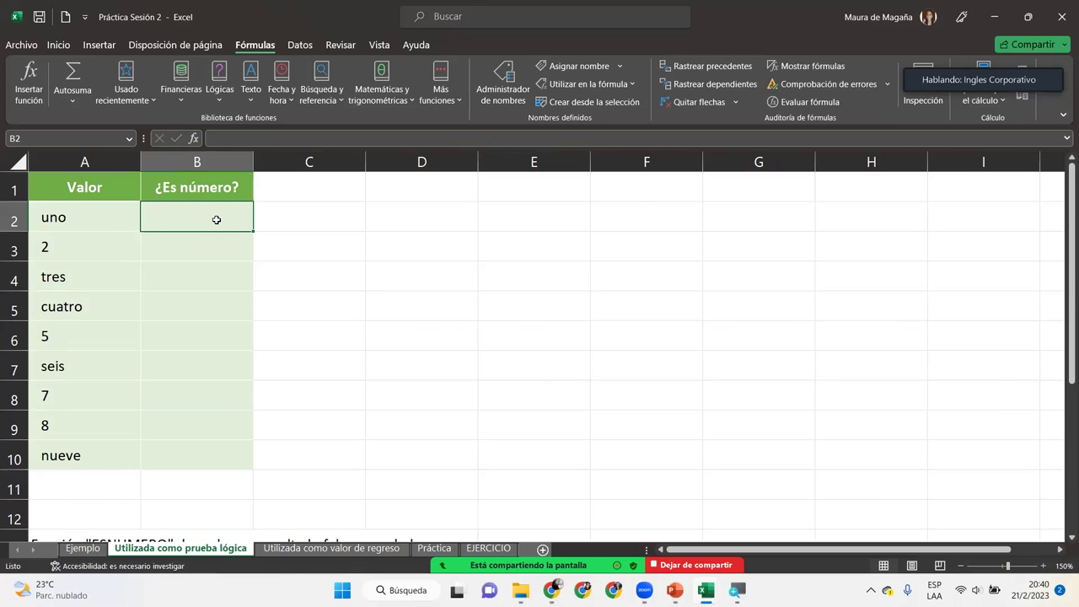
Type =SI(ESNUMERO(A2);"Si";"No") into B2
text(=)
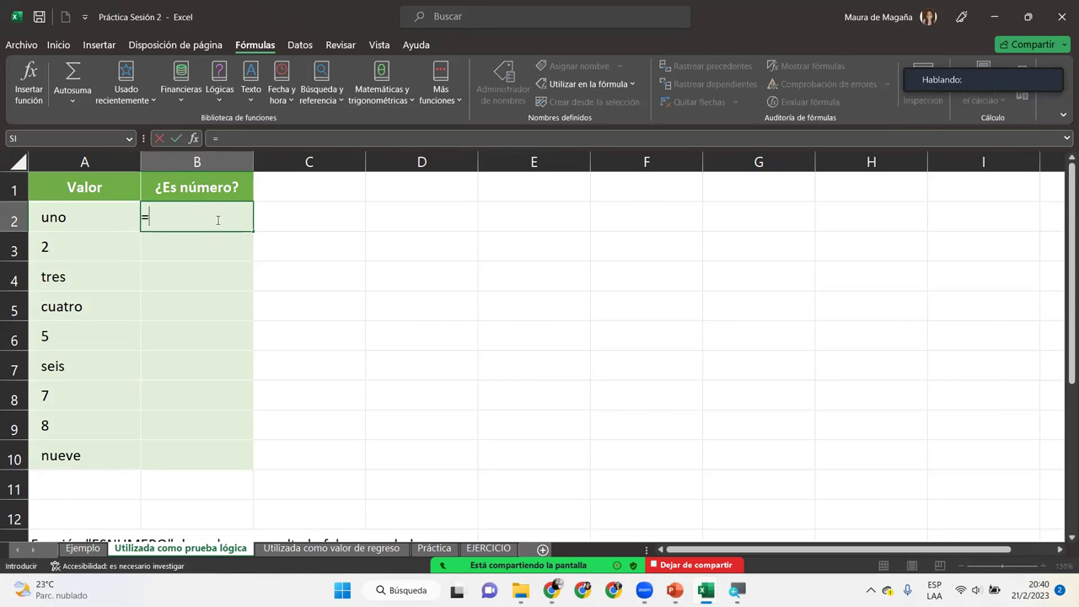
text(SI()
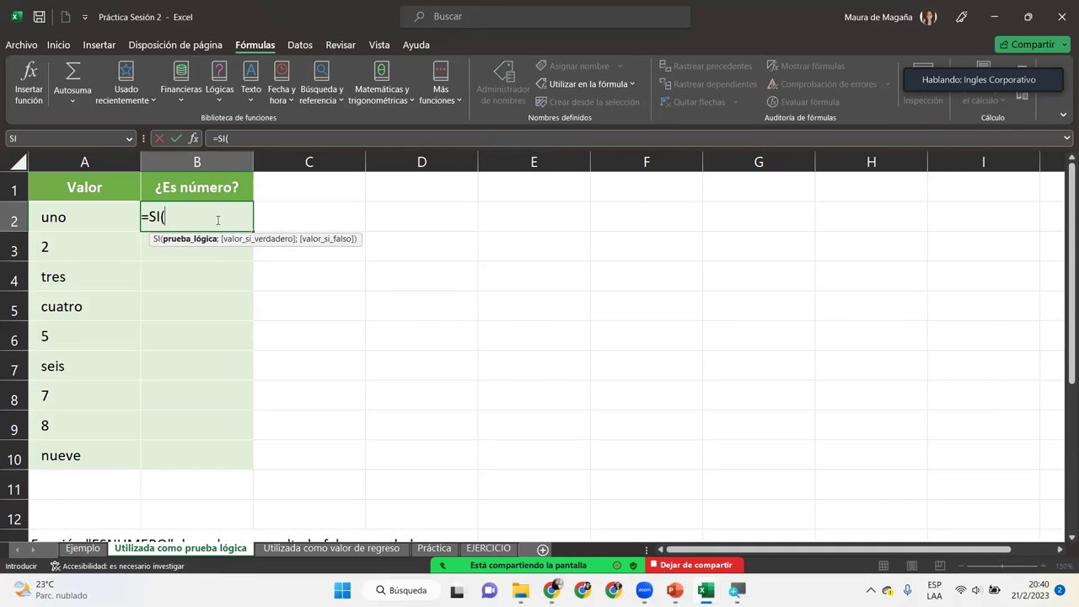
text(esnu)
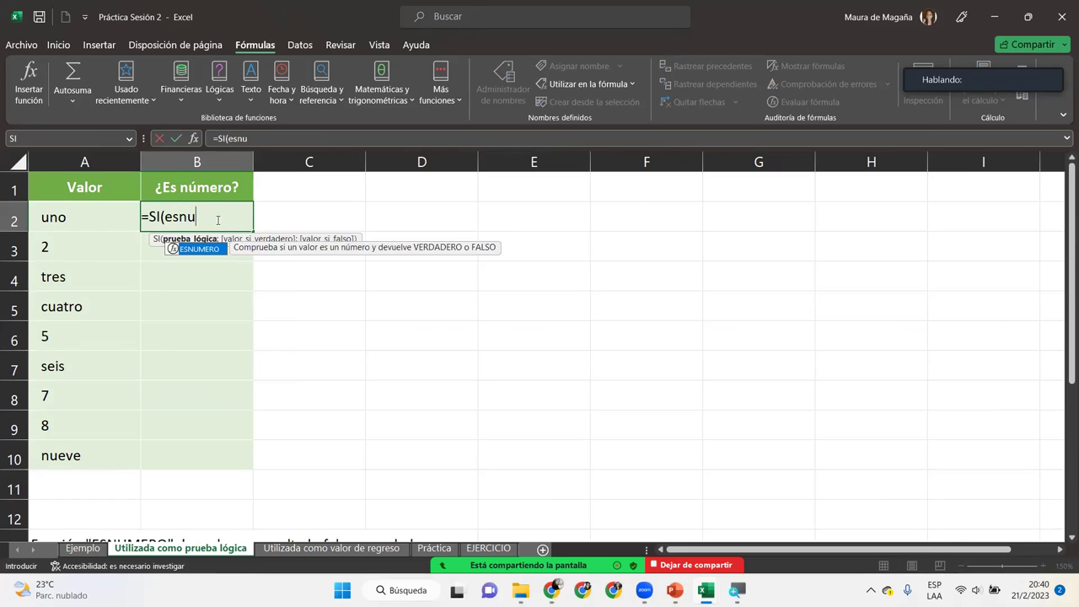
key(Tab)
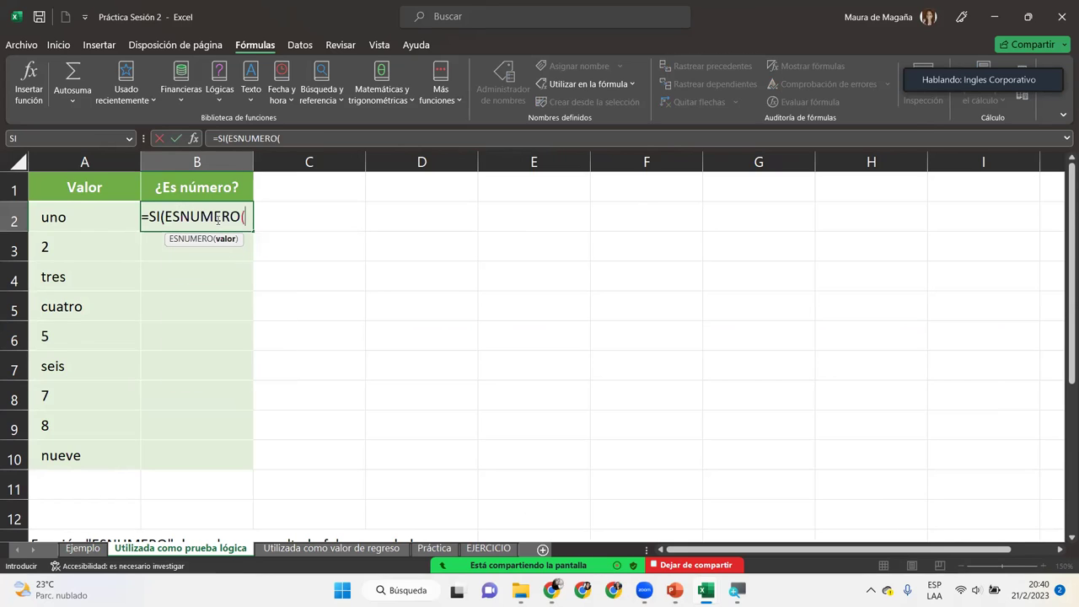
click(121, 207)
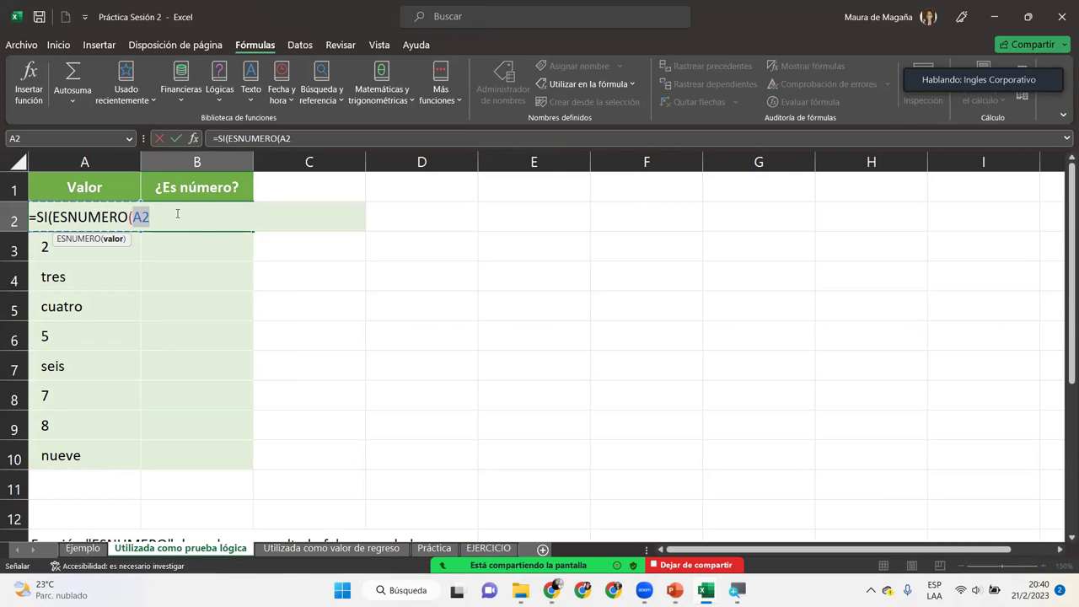
text())
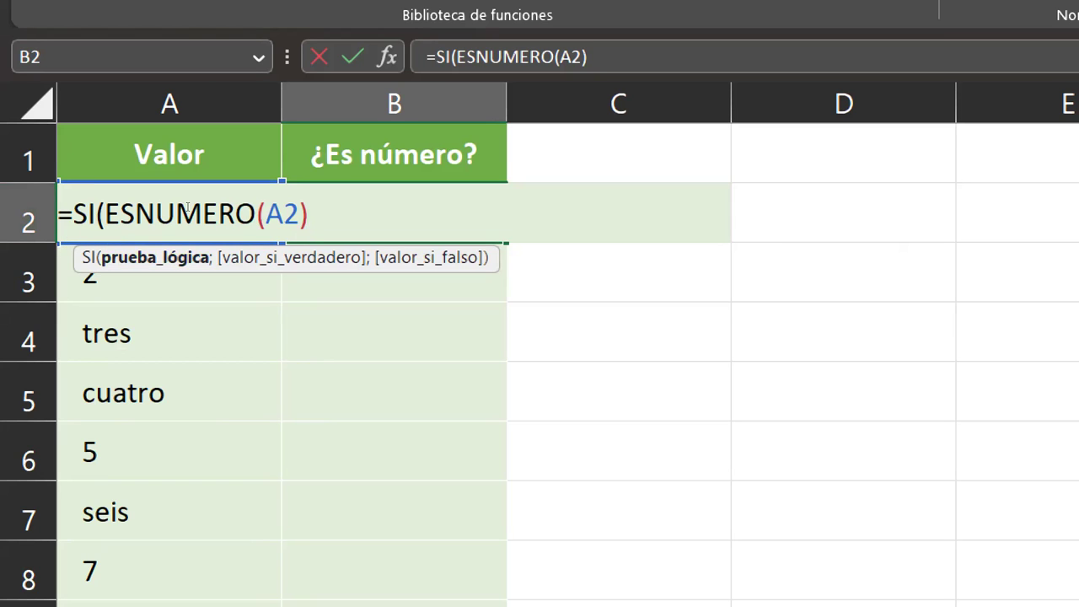
text(;)
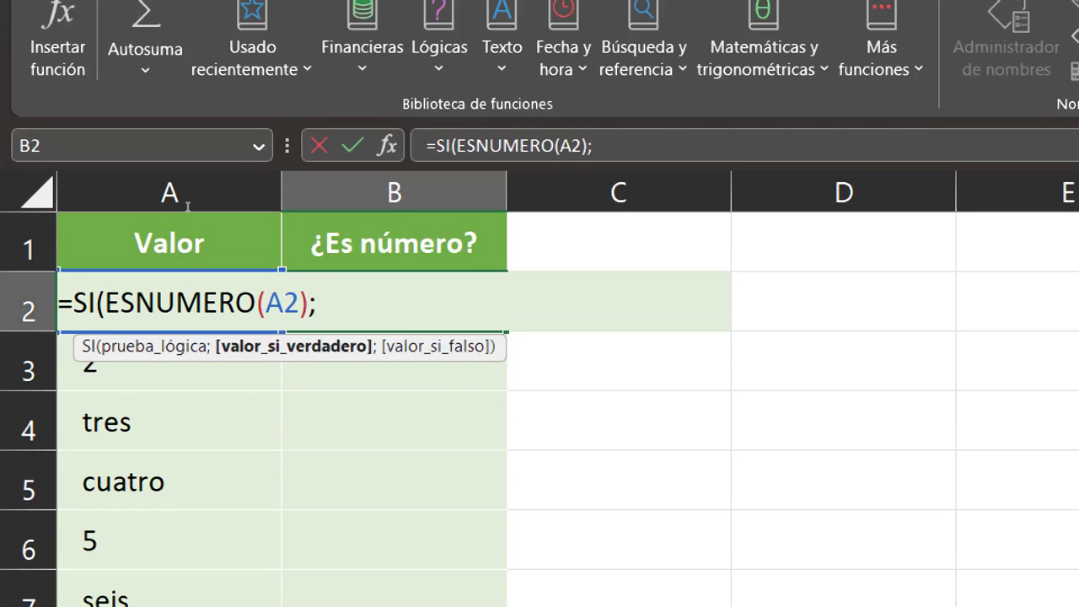
text(")
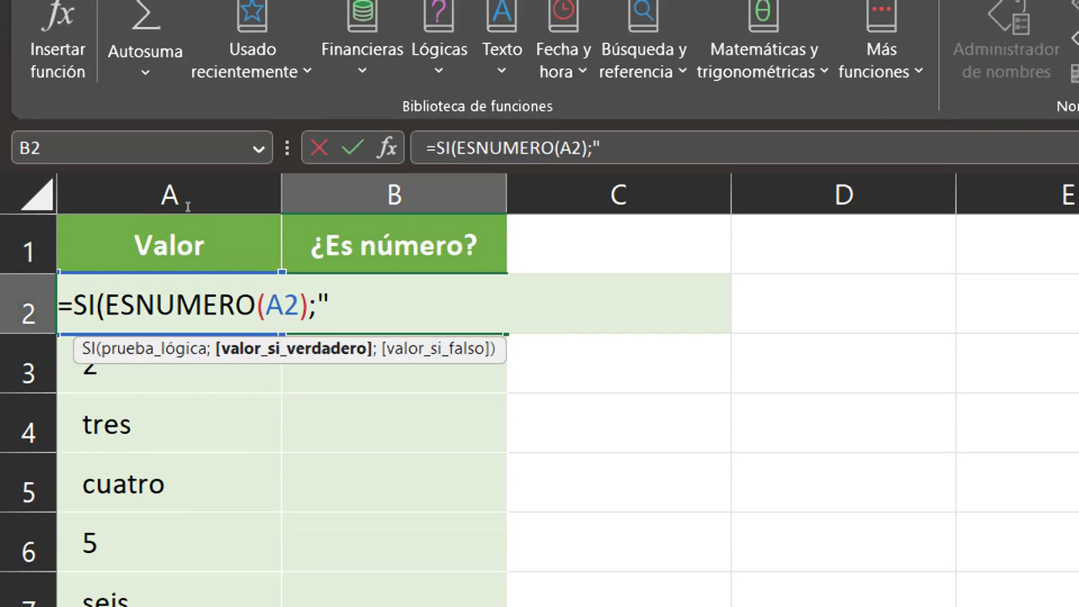
text(Si")
text(;)
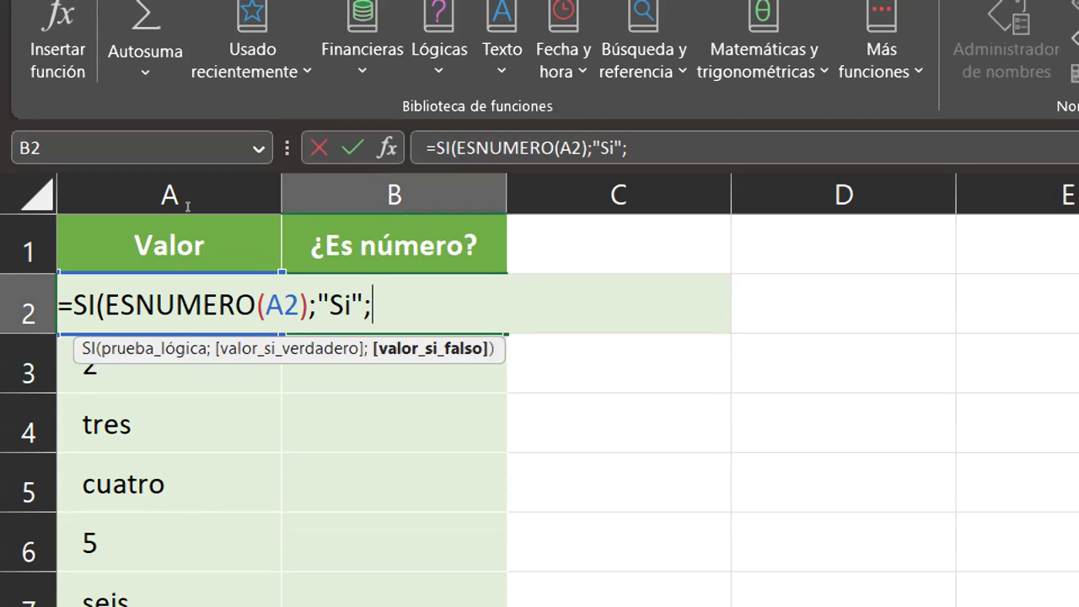
text("No")
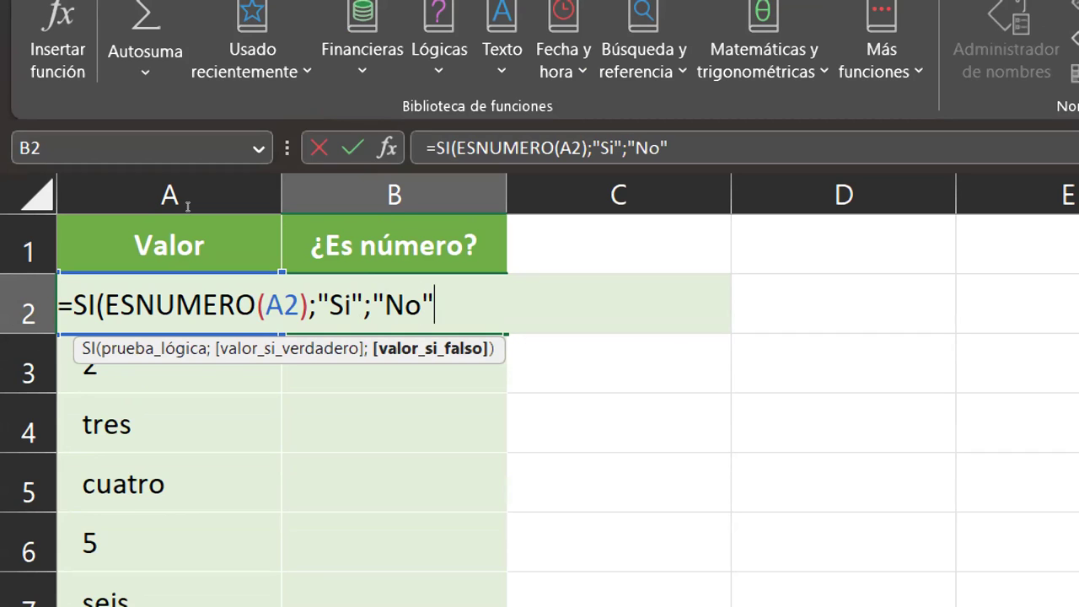
text())
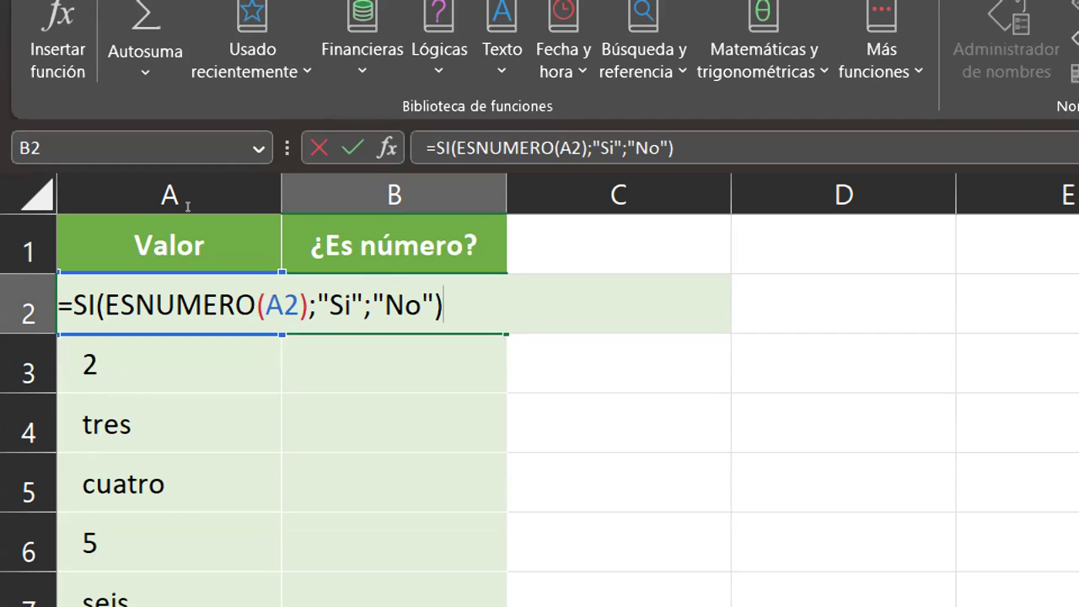
Review the formula's Si, No and ESNUMERO(A2) arguments, then commit it in B2
key(Left)
key(Left)
key(Left)
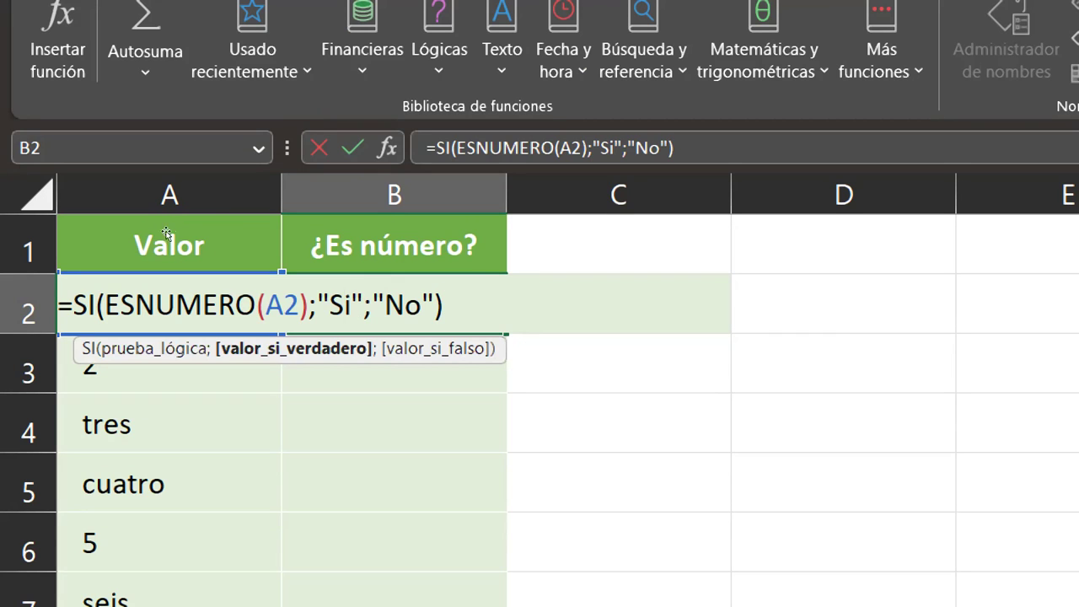
key(shift+Left)
key(shift+Left)
key(shift+Left)
key(Right)
key(Right)
key(shift+Right)
key(shift+Right)
key(shift+Right)
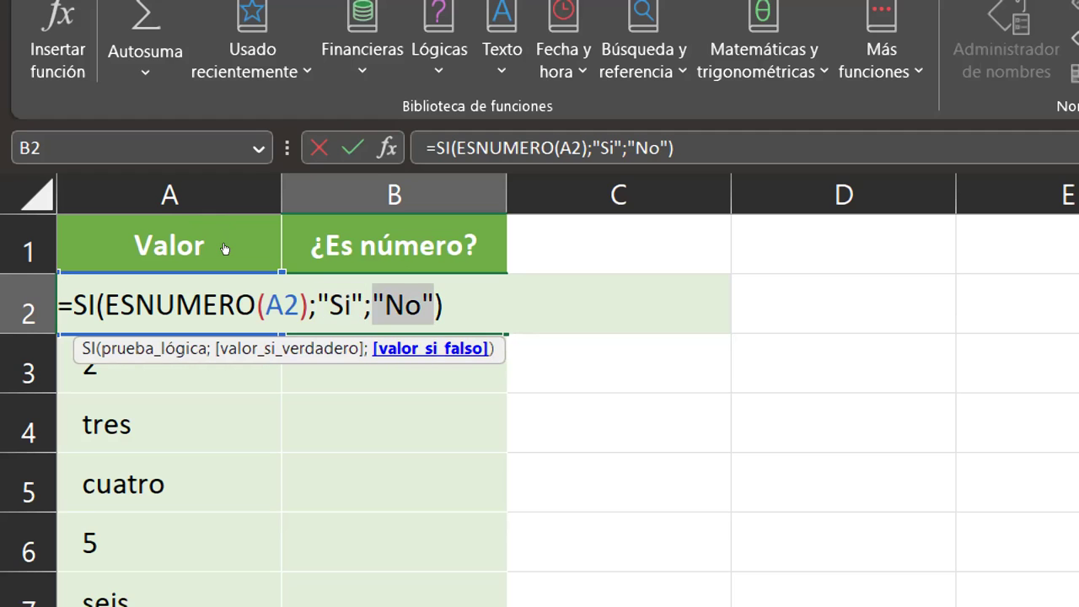
key(Right)
key(Home)
key(Right)
key(Right)
key(Right)
key(shift+ctrl+Right)
key(shift+ctrl+Right)
key(shift+ctrl+Right)
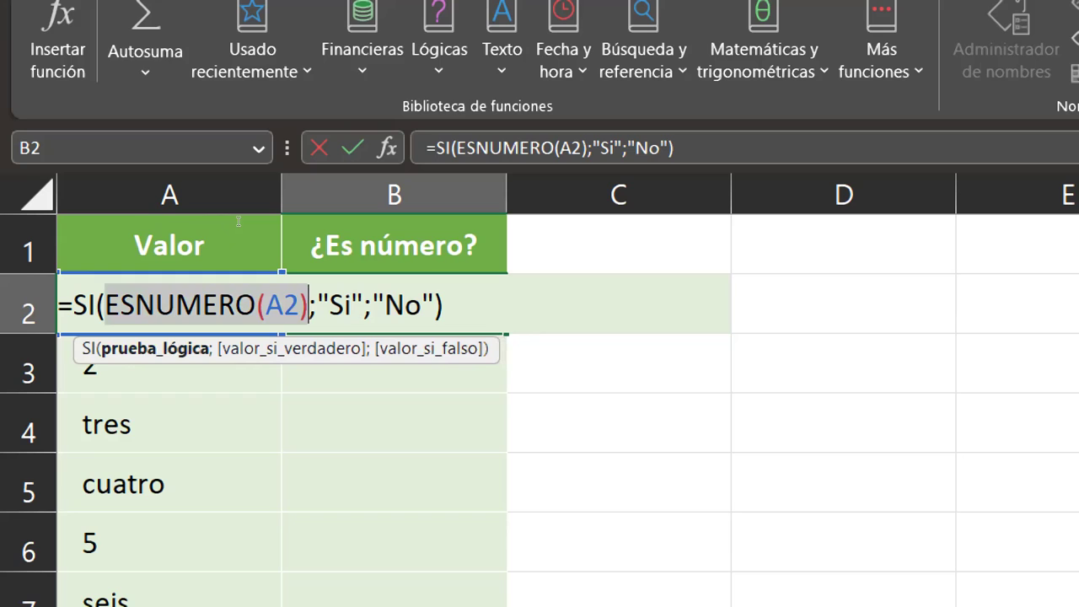
key(Right)
key(End)
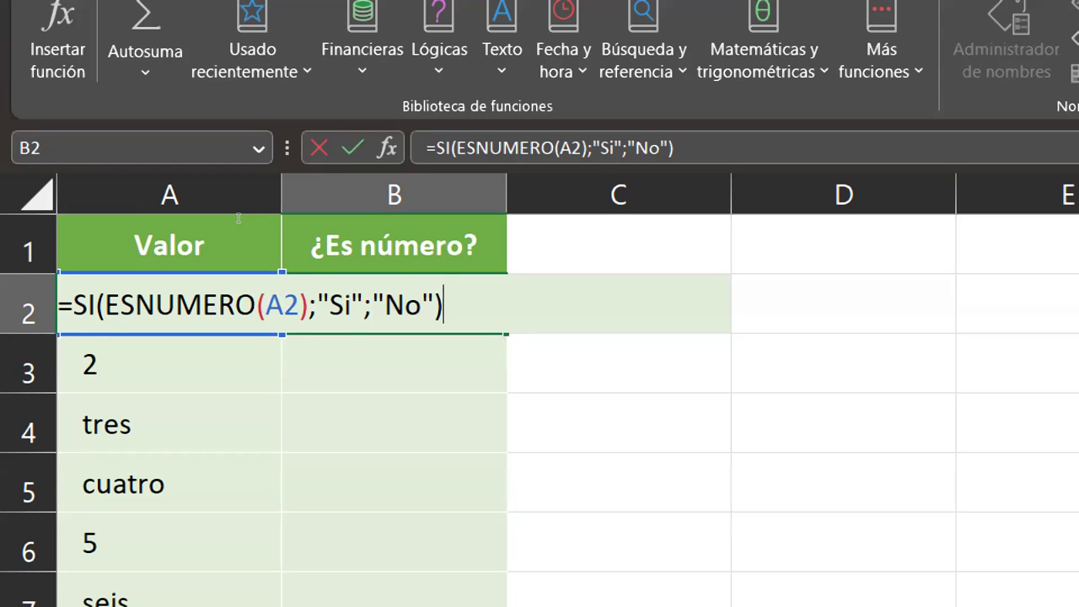
key(Return)
Fill the B2 formula down through B10 with Ctrl+D
key(Up)
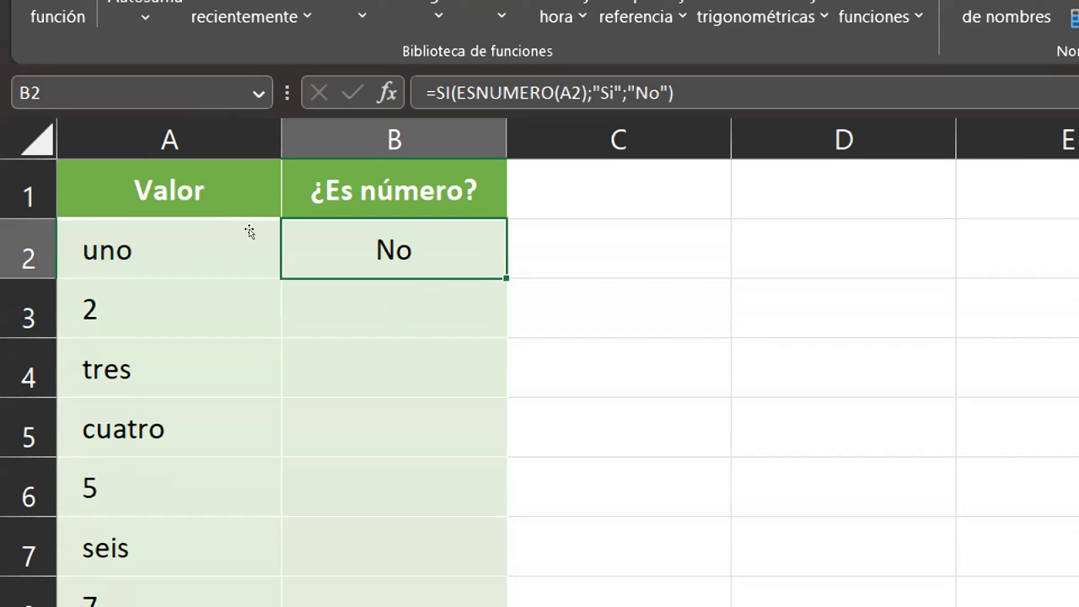
key(ctrl+shift+End)
key(ctrl+d)
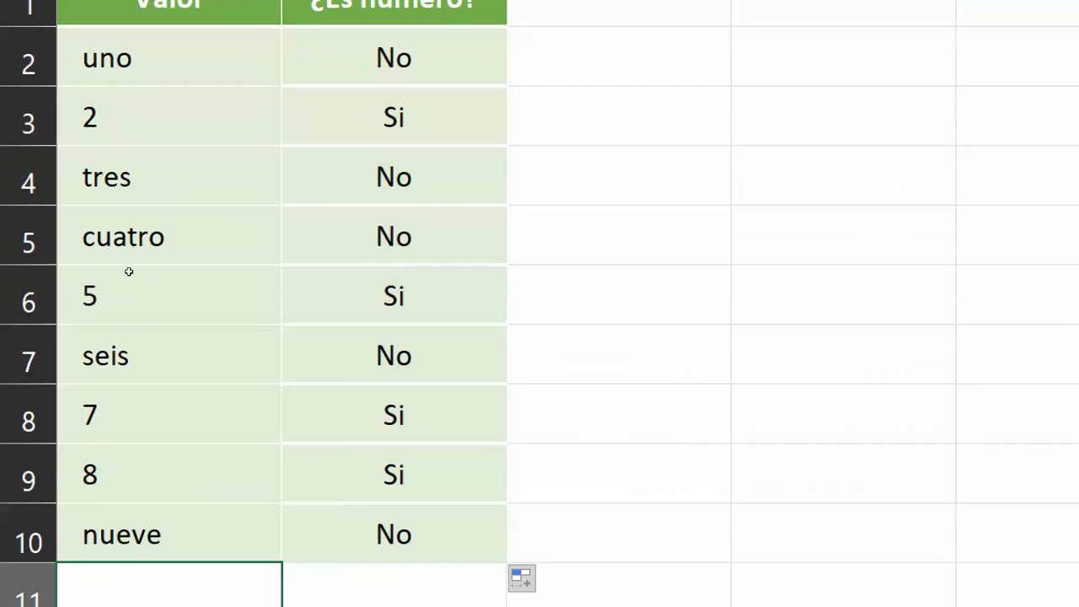
Test by changing A5 to 4, compare B5's result, then restore cuatro in A5
key(Up)
key(Up)
key(Up)
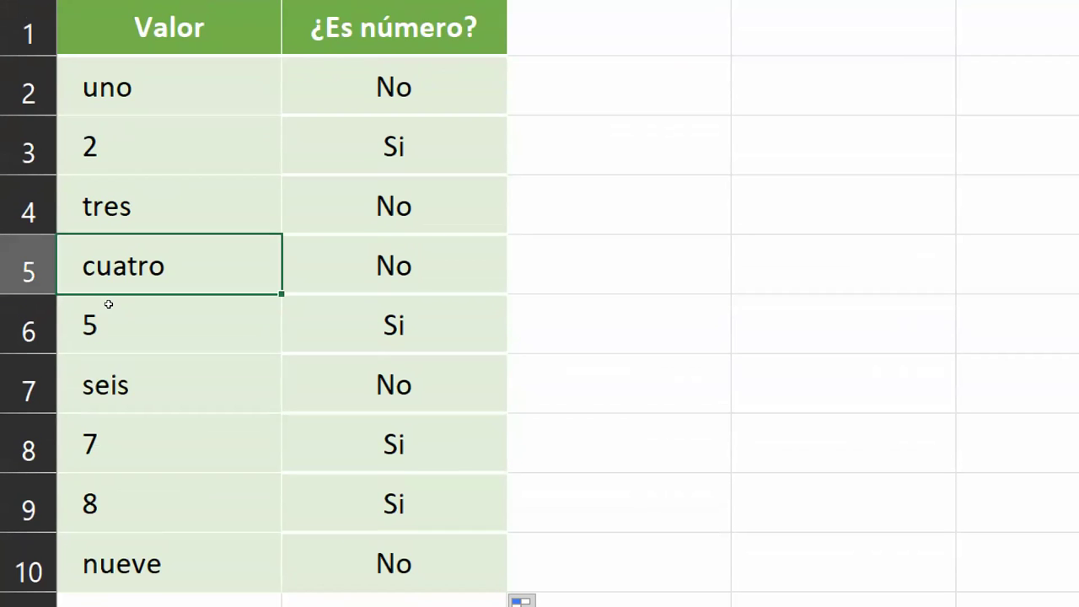
text(4)
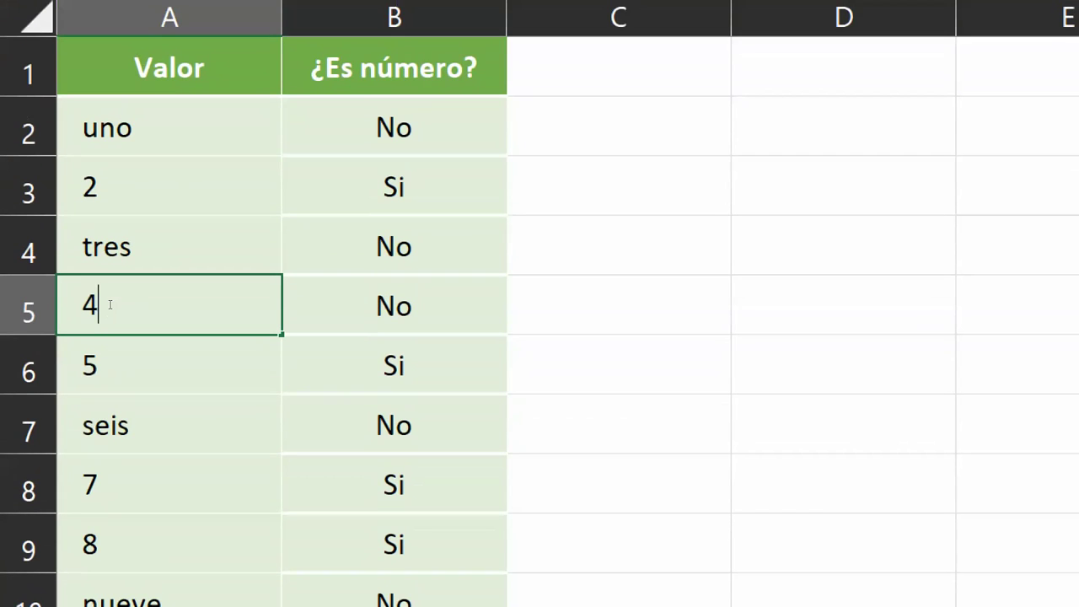
key(Return)
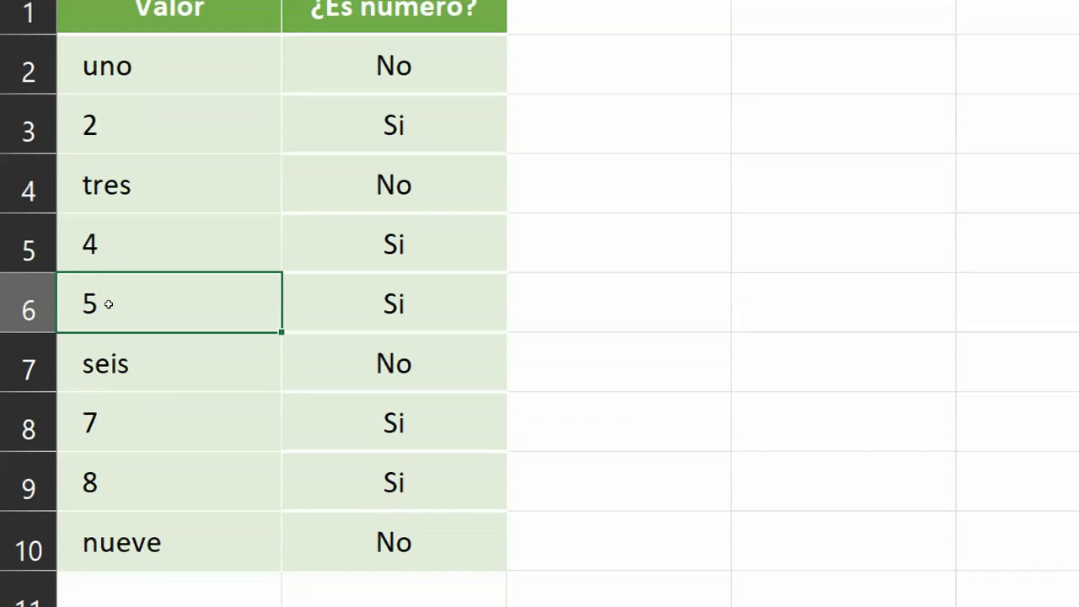
key(Up)
key(shift+Right)
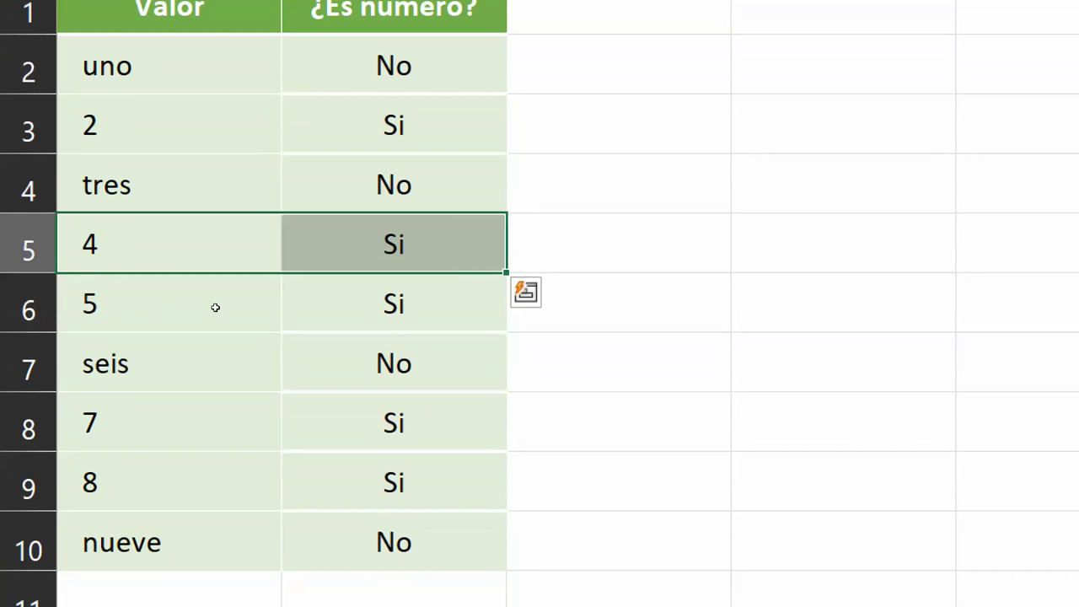
key(Right)
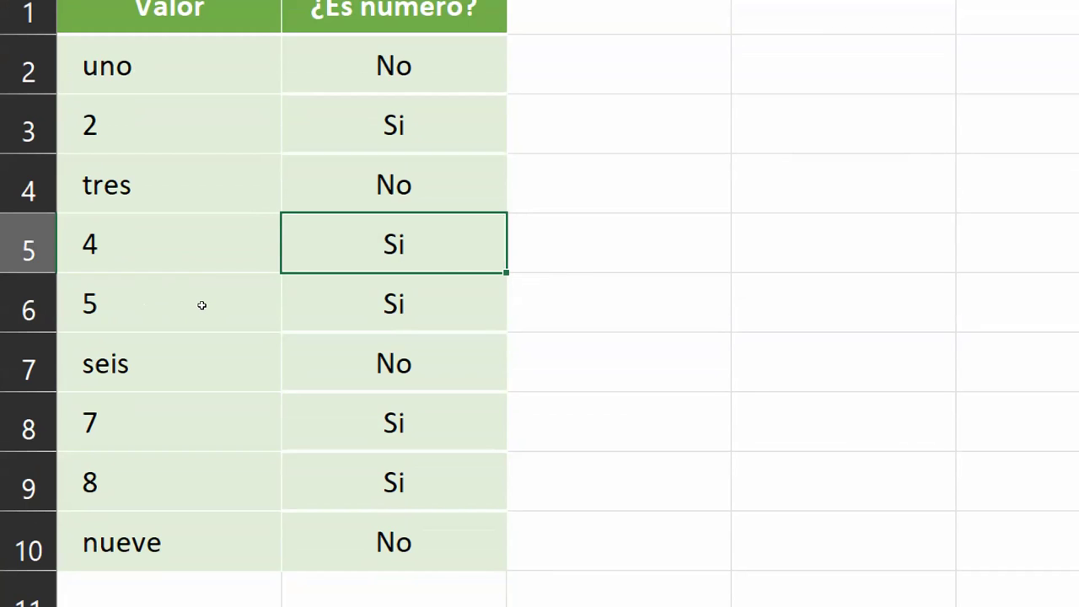
key(Left)
key(Right)
key(Left)
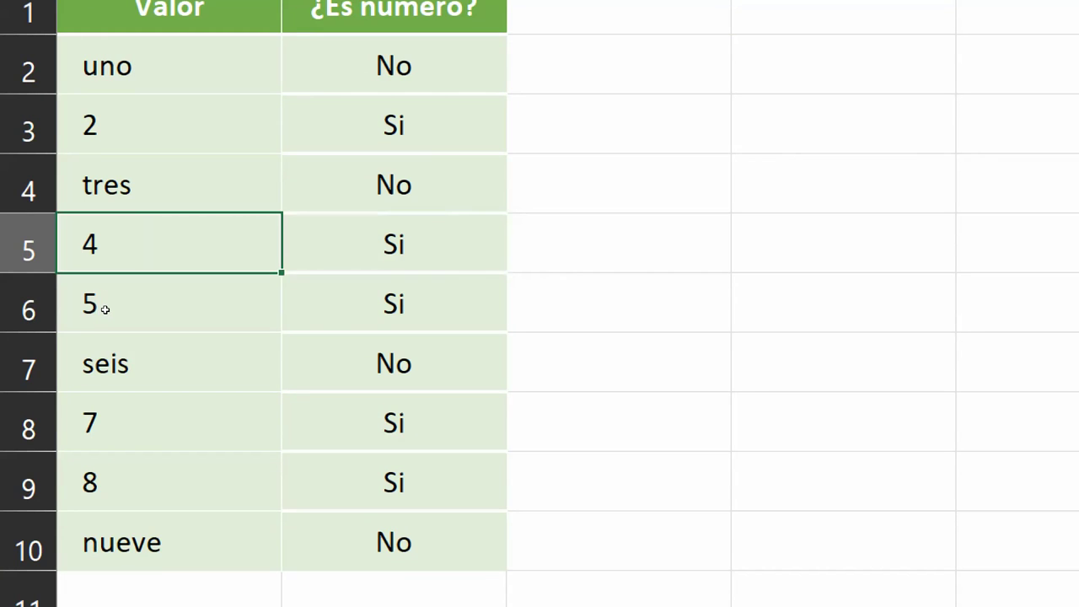
text(cuatro)
key(Return)
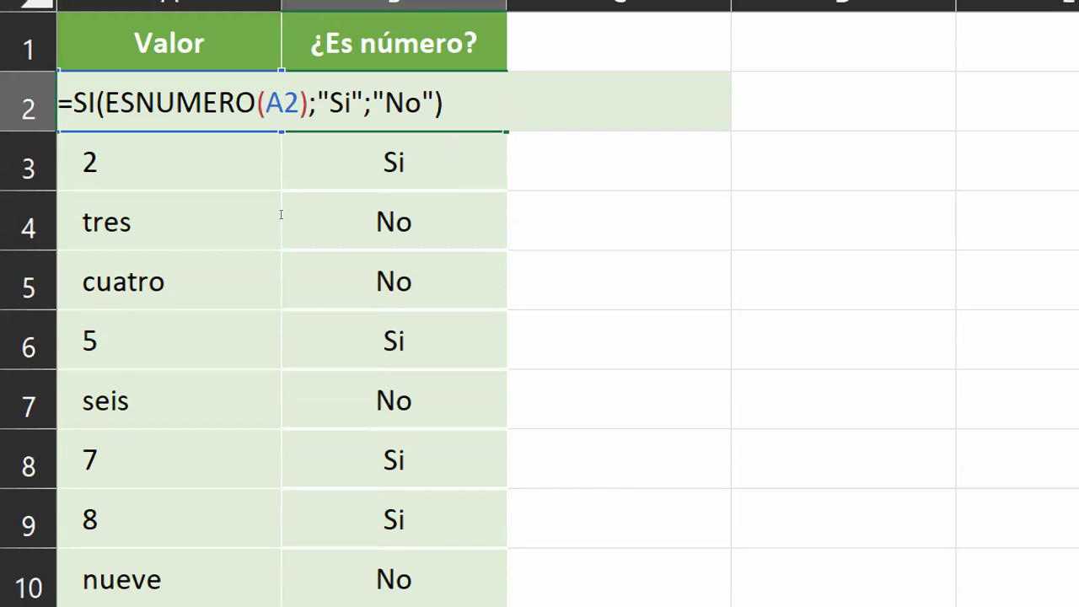
key(ctrl+Return)
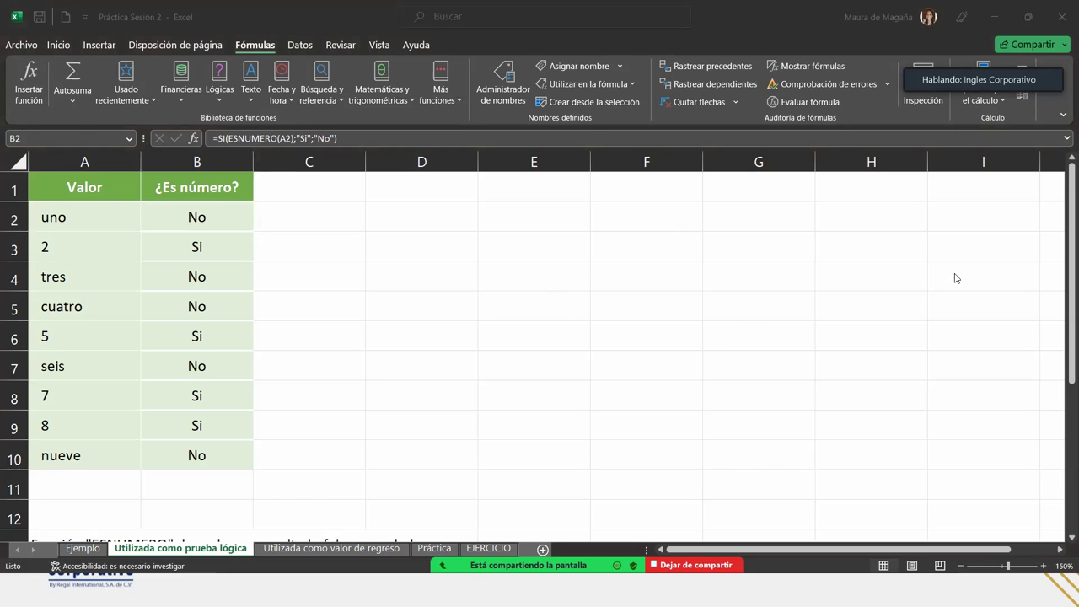
click(1064, 205)
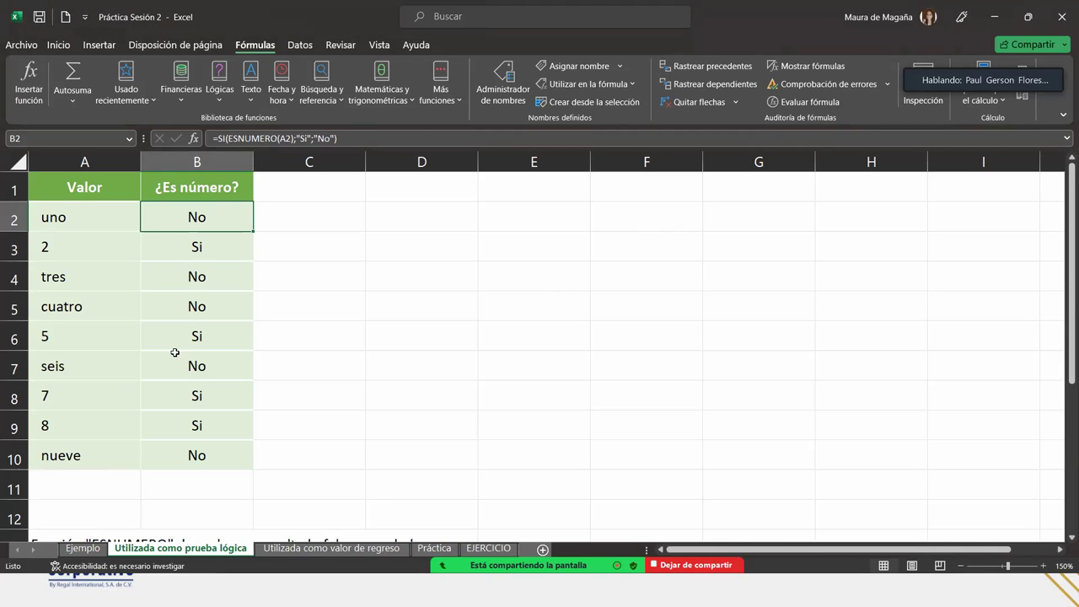
mouse_move(1063, 284)
mouse_down()
mouse_move(1062, 438)
mouse_move(1061, 226)
mouse_up()
double_click(216, 215)
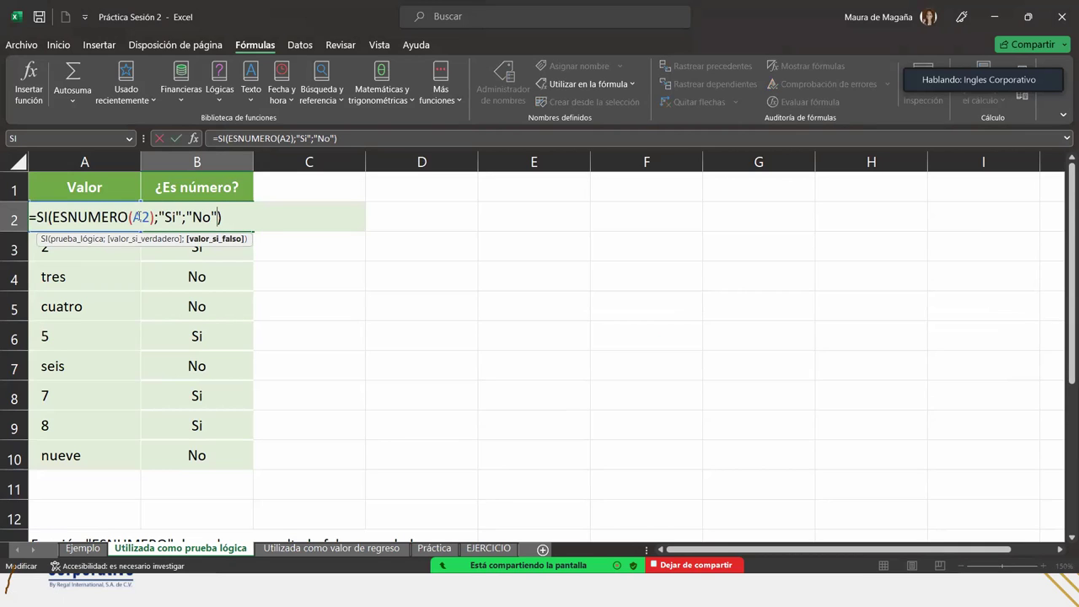
click(149, 217)
drag(149, 217, 53, 217)
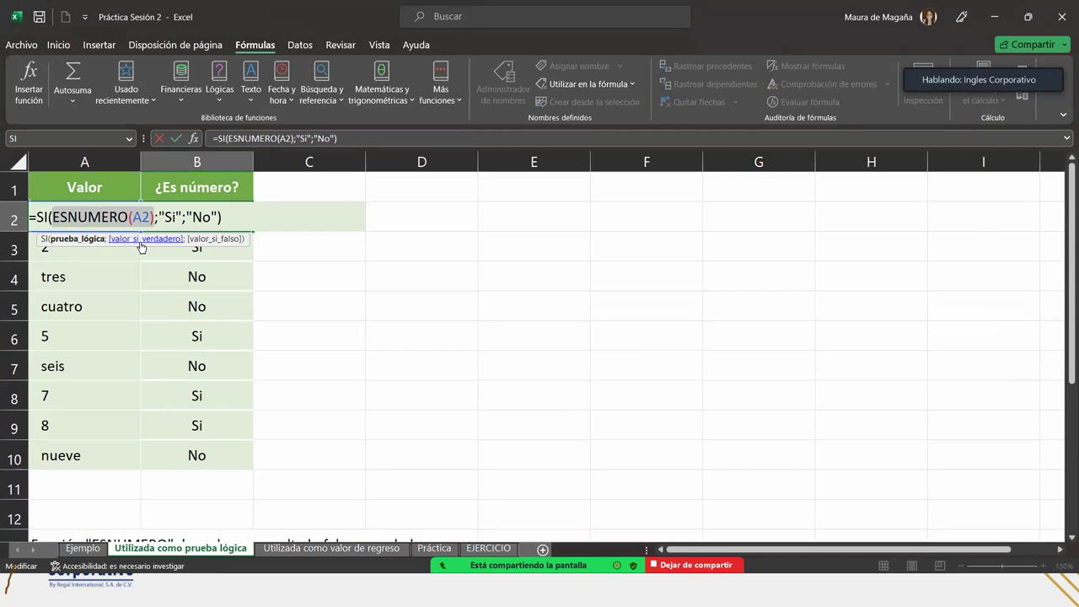
key(Return)
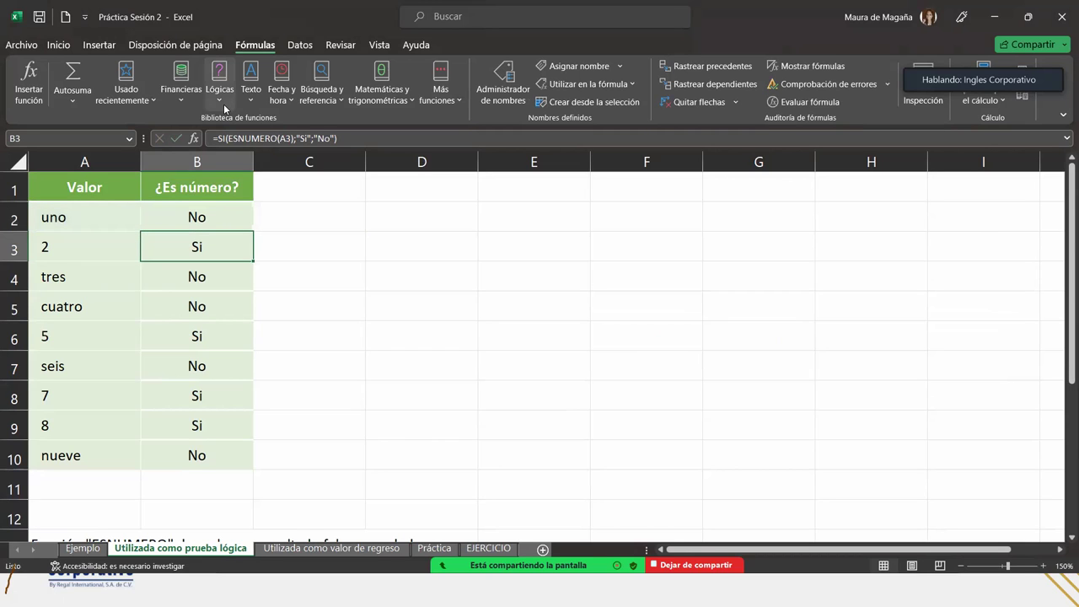
click(223, 103)
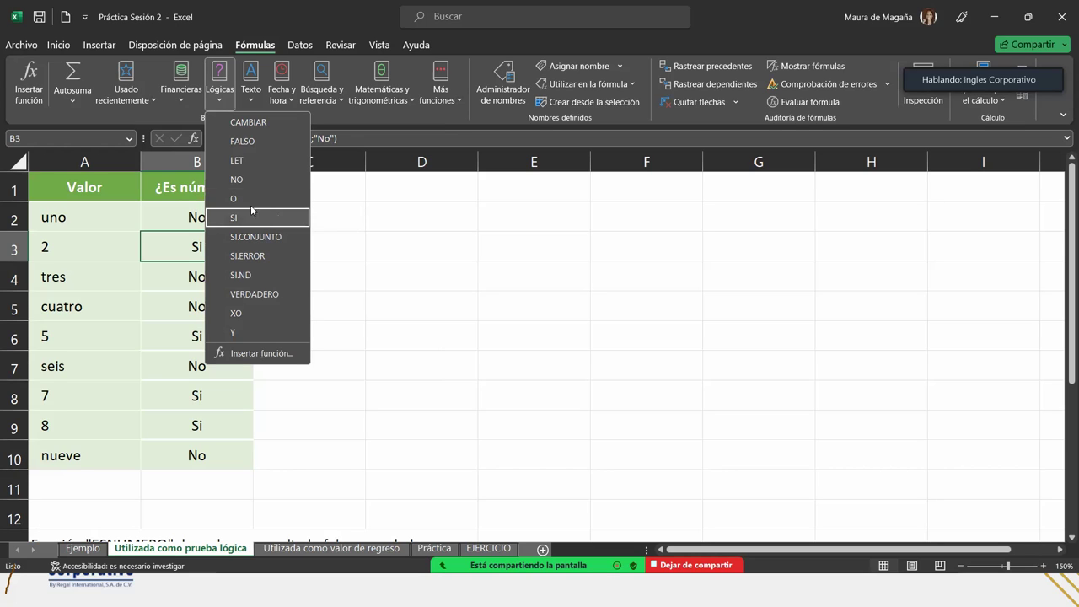
click(135, 385)
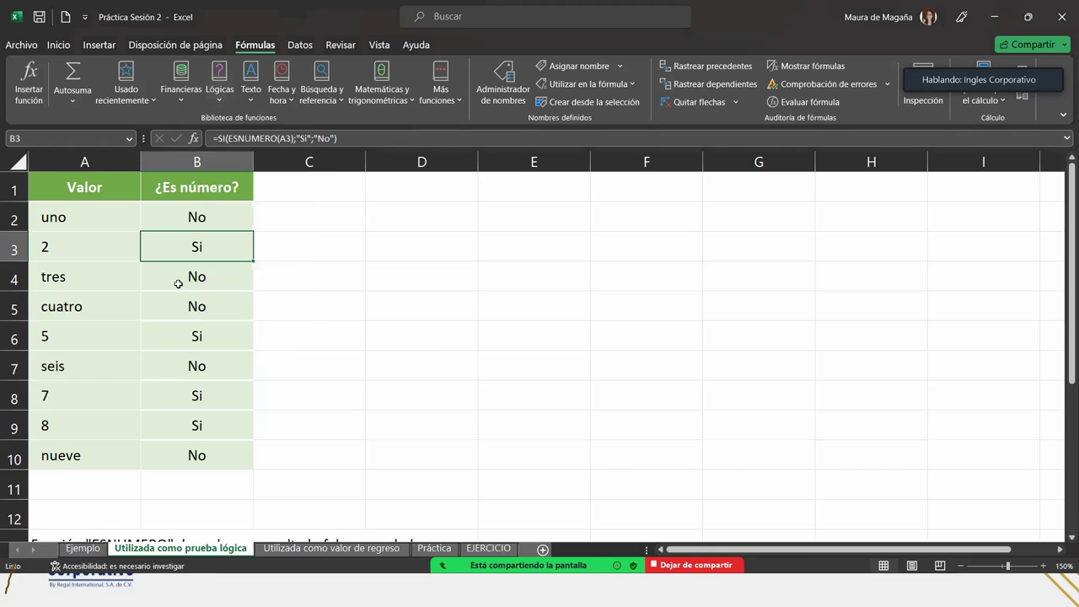
double_click(233, 222)
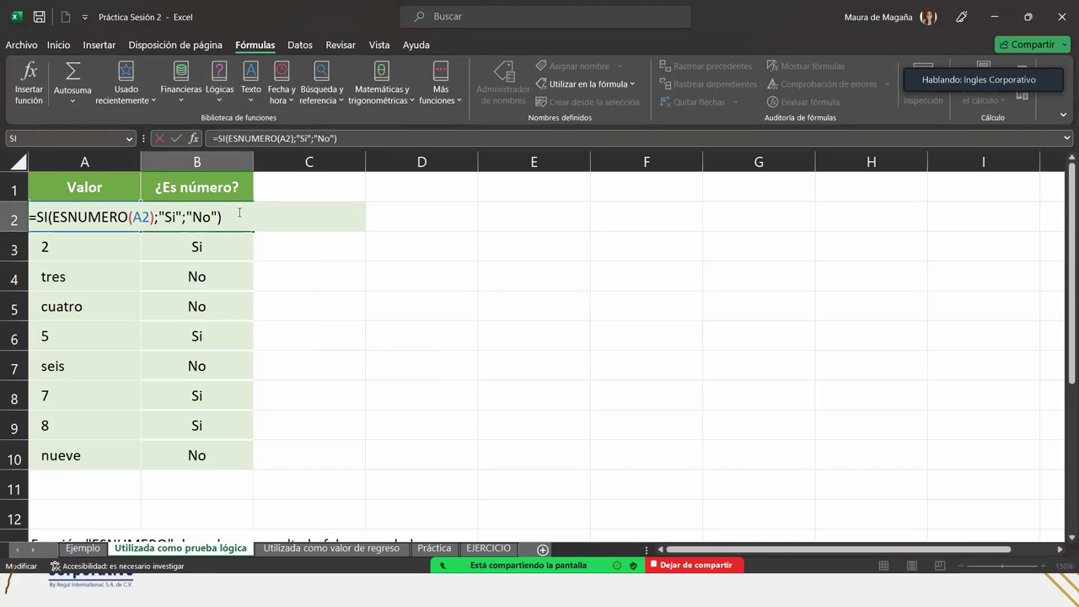
key(Return)
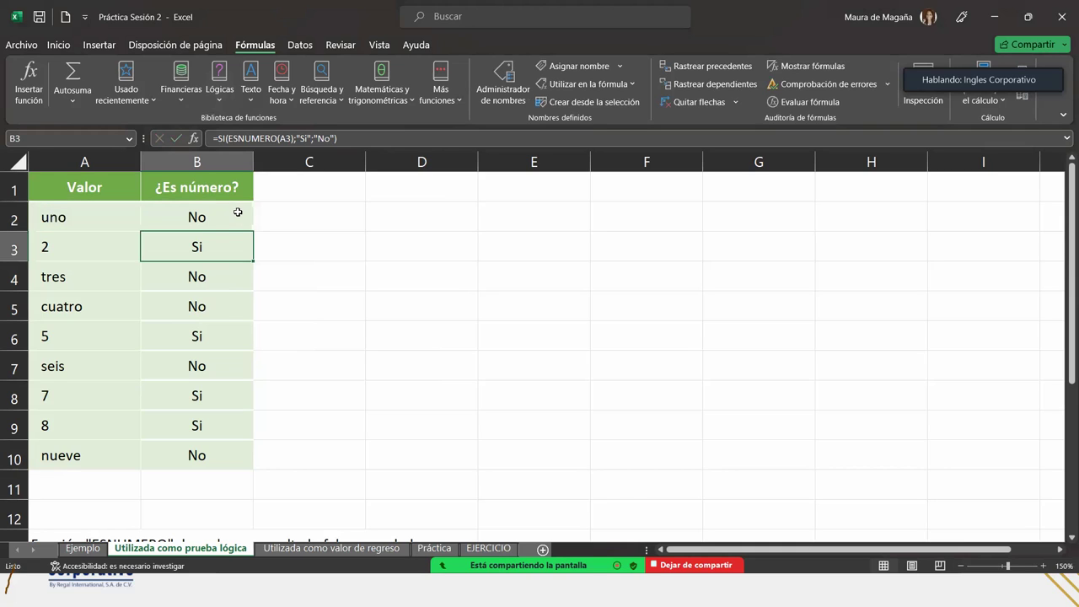
double_click(216, 244)
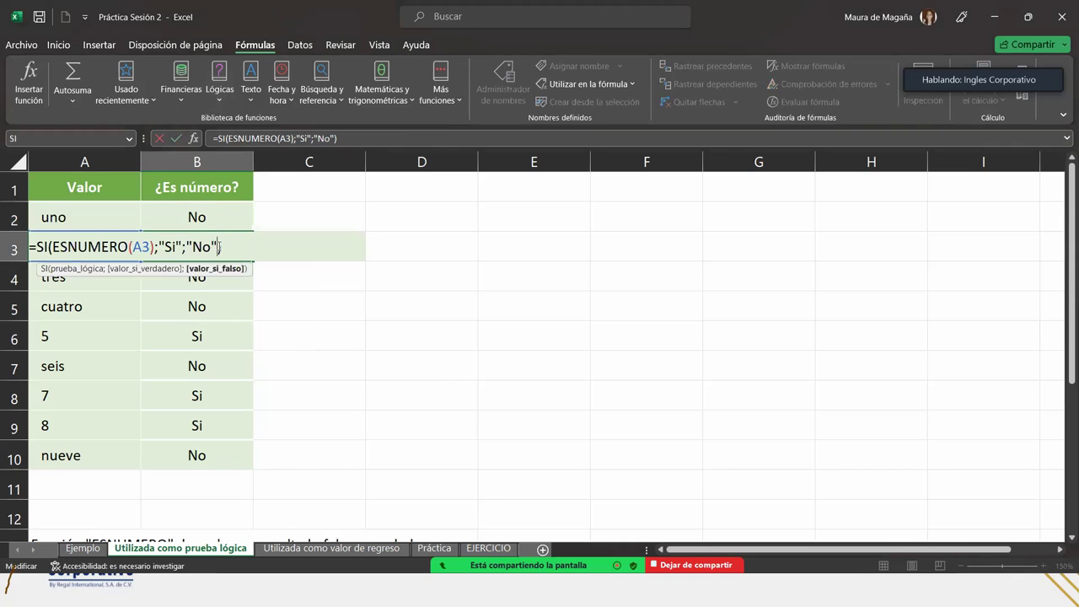
click(88, 270)
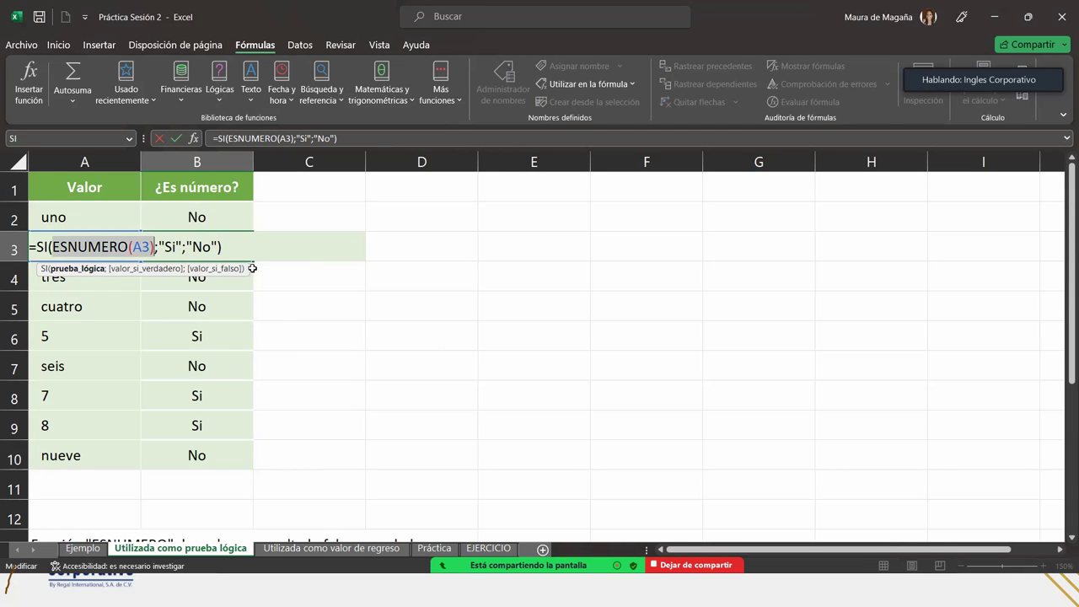
key(Return)
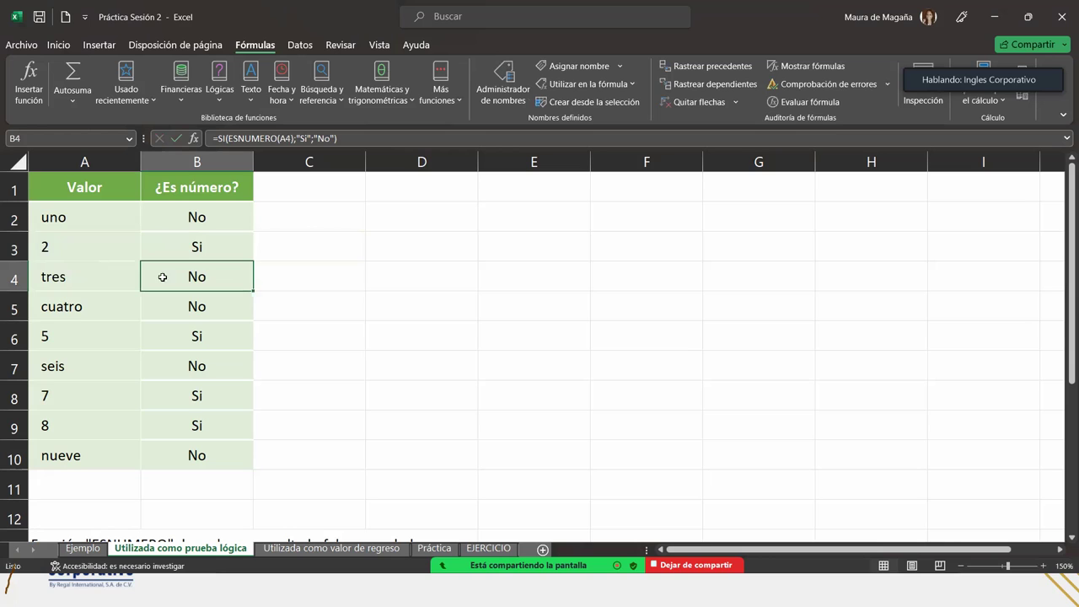
Open the Utilizada como valor de regreso sheet, check D2's value 5, zoom in, and select B2
click(328, 548)
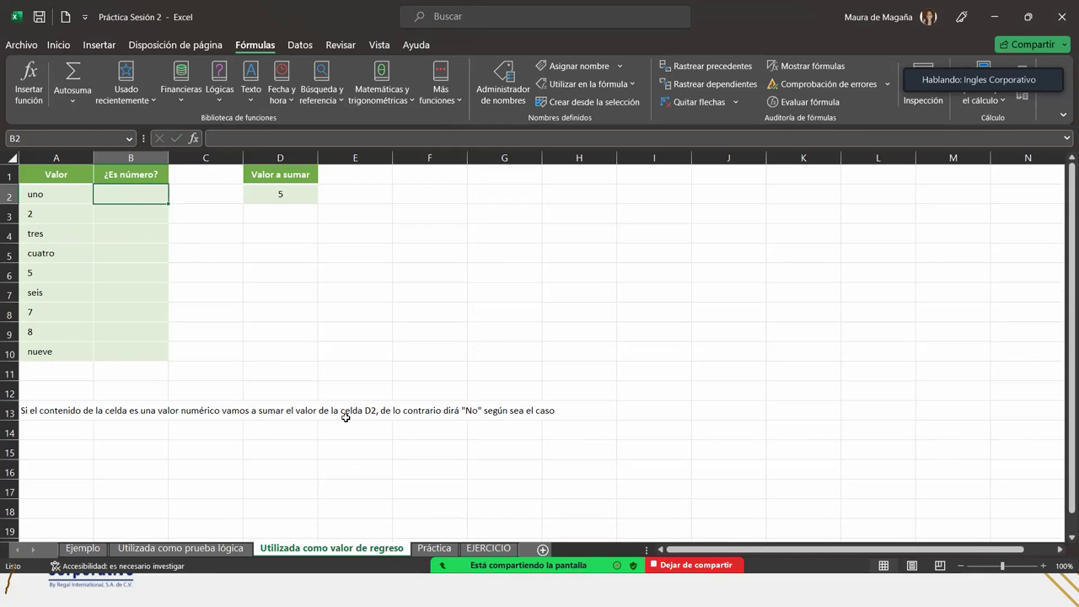
click(295, 196)
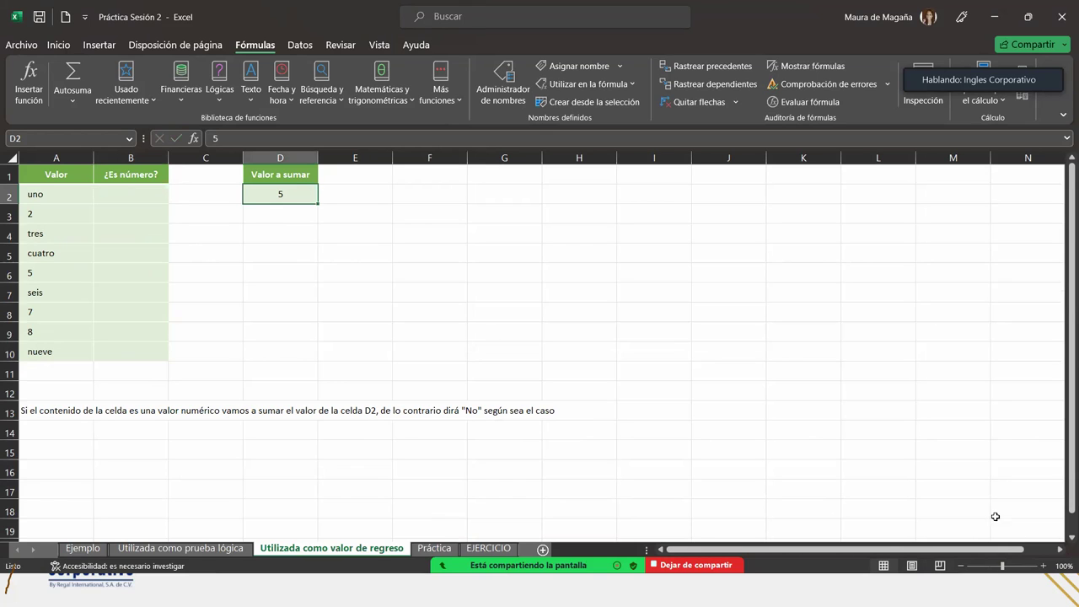
click(1044, 566)
click(1044, 565)
click(1044, 566)
click(1044, 565)
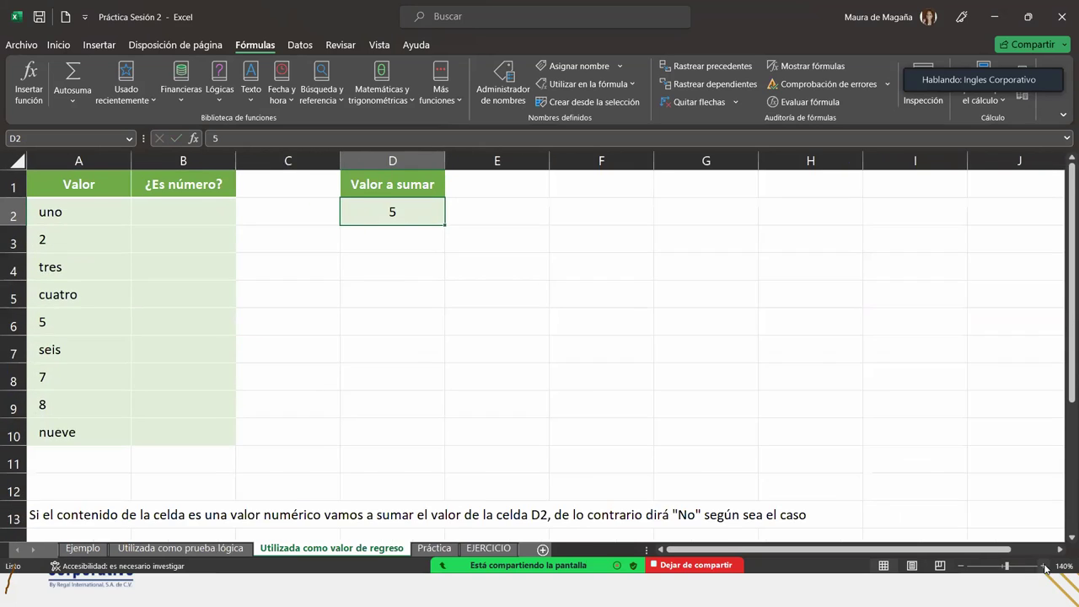
click(1044, 565)
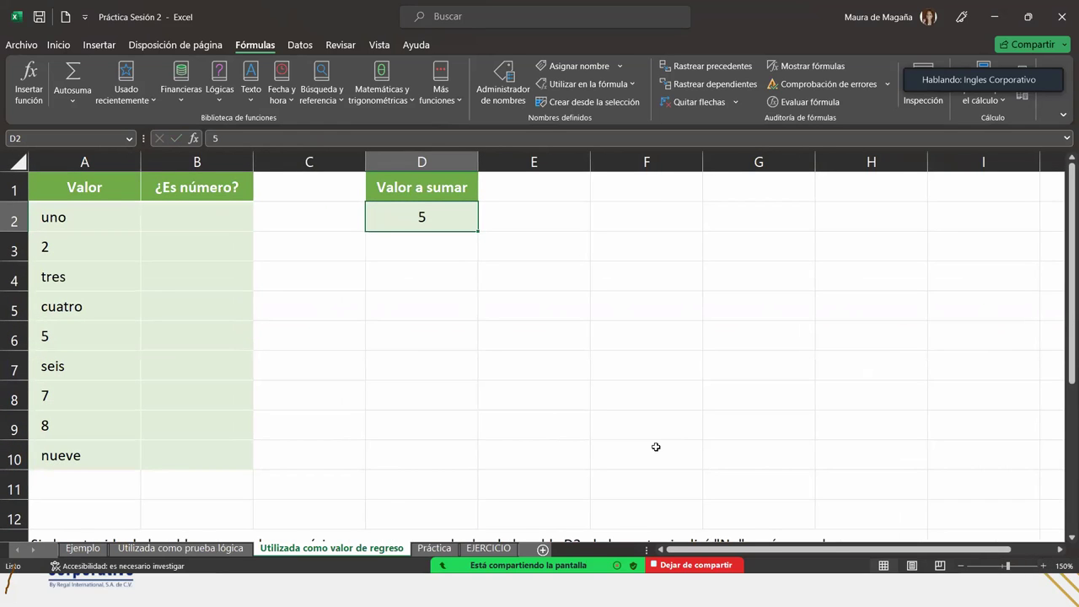
click(205, 230)
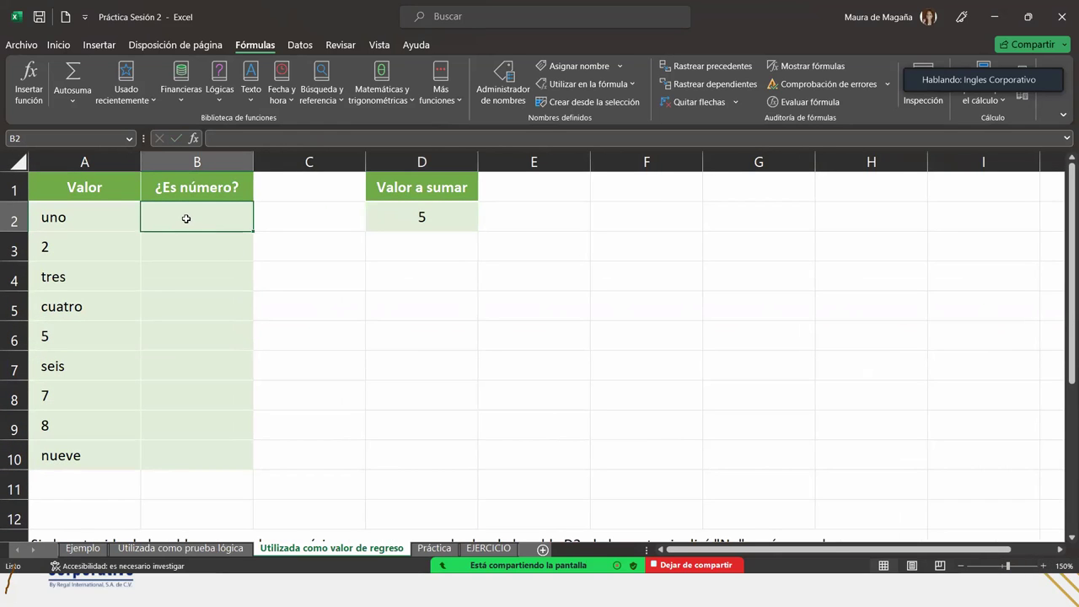
Enter 'uno' and a test formula =A3+D2 in B3, then clear the test entries in B2:B3
text(uno)
key(Return)
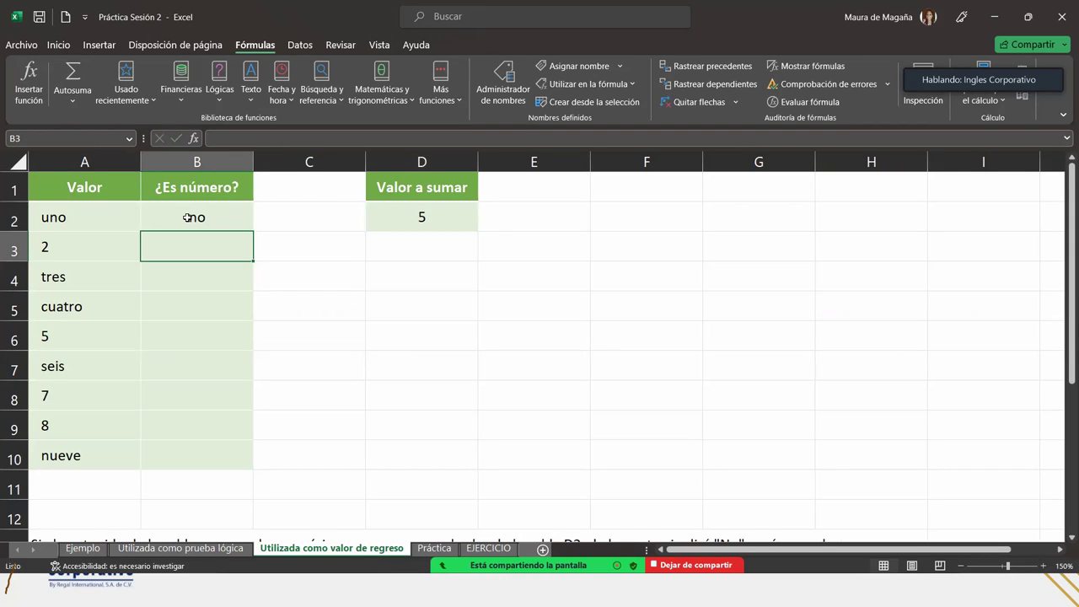
text(=)
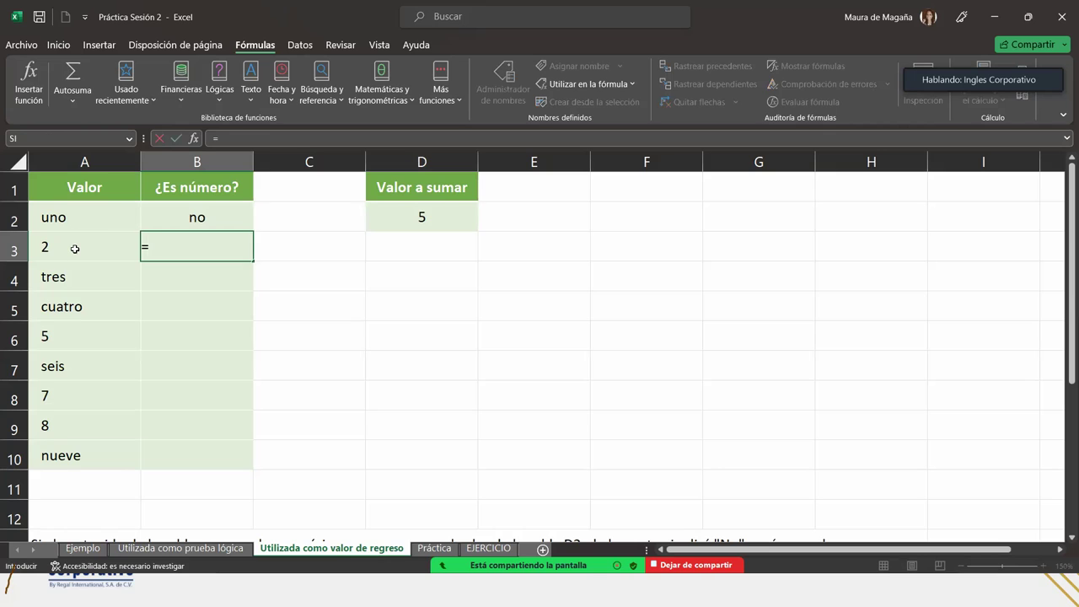
click(75, 249)
text(+)
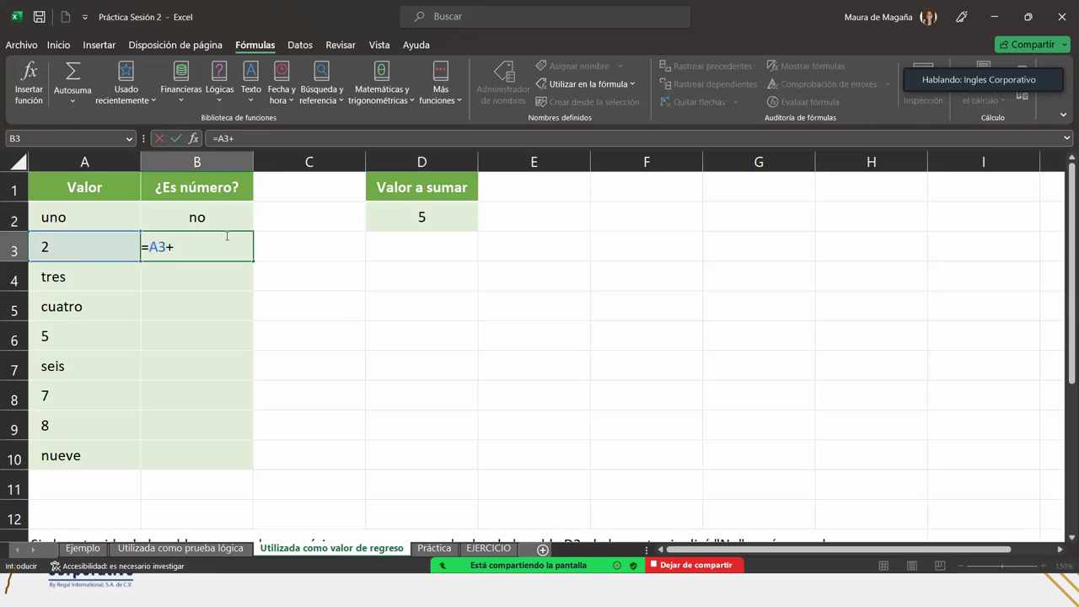
click(405, 216)
key(Return)
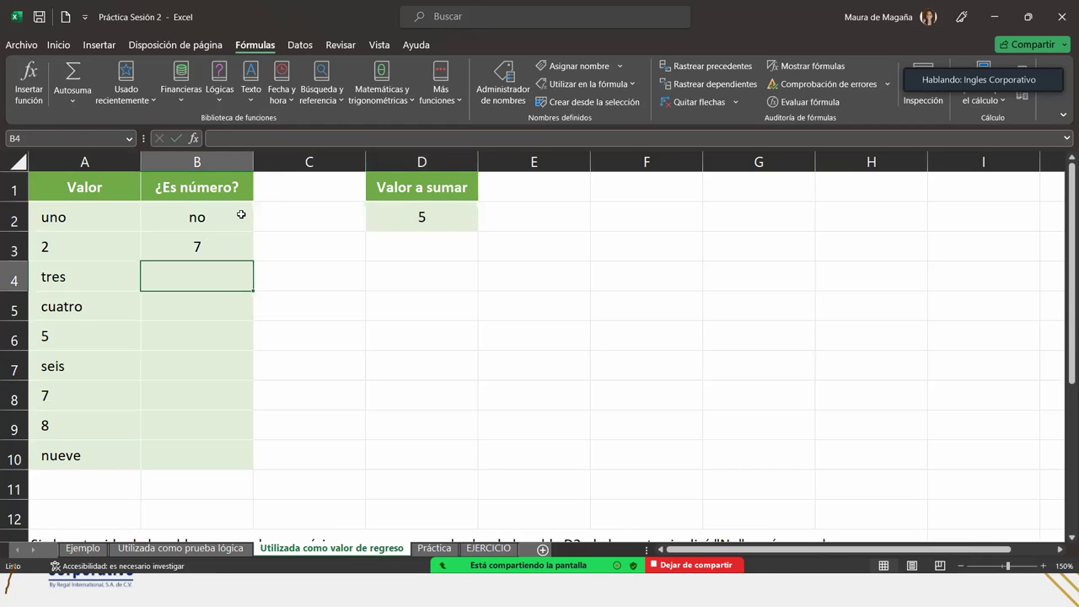
drag(242, 213, 242, 245)
key(Delete)
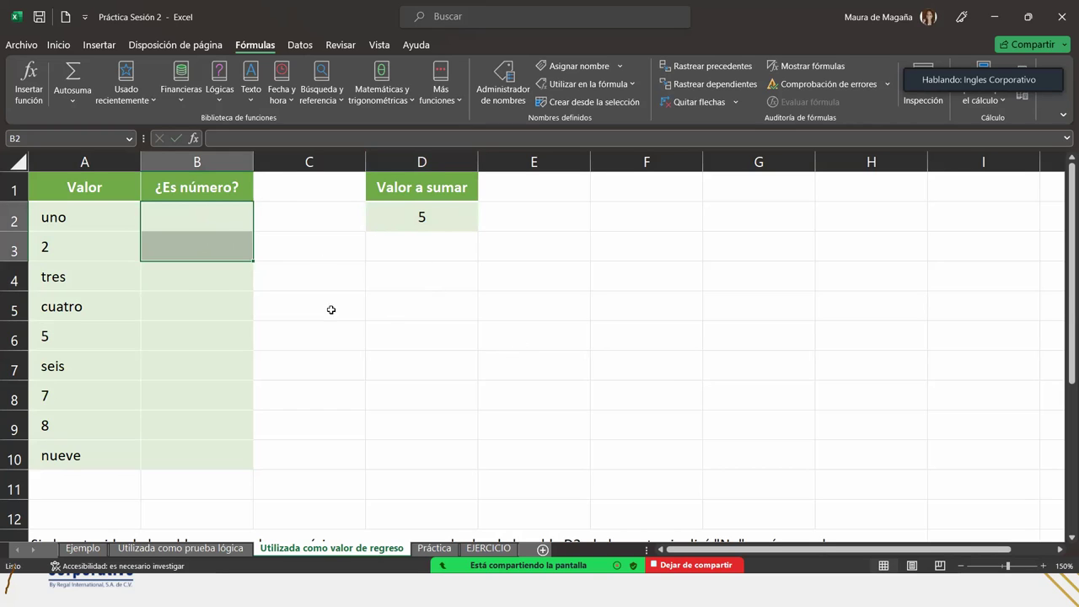
Begin B2's formula as =SI(ESNUMERO(A2); to test whether A2 is a number
click(224, 225)
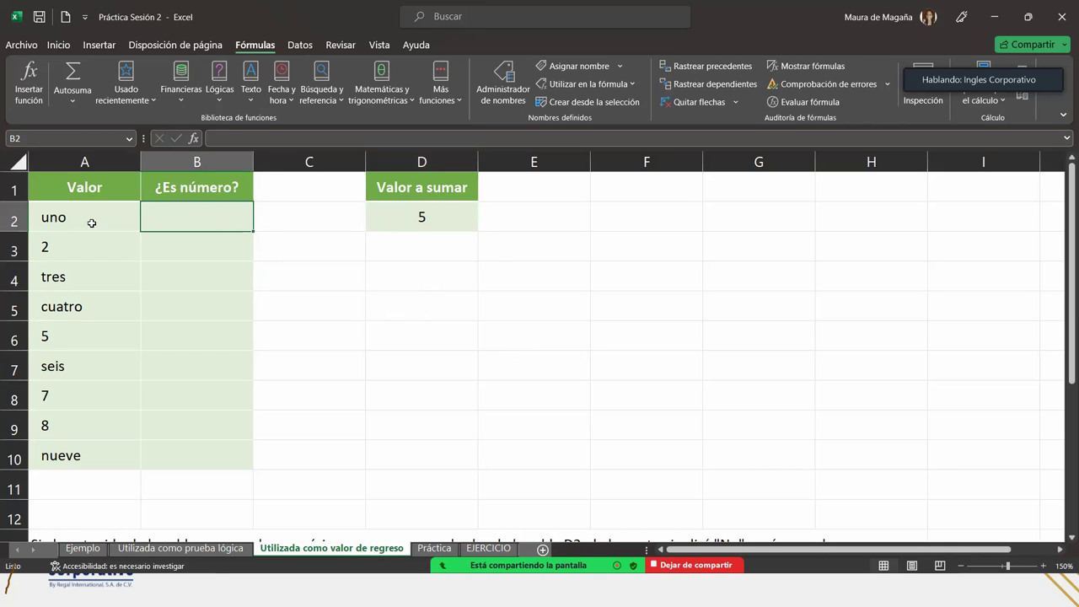
text(=SI()
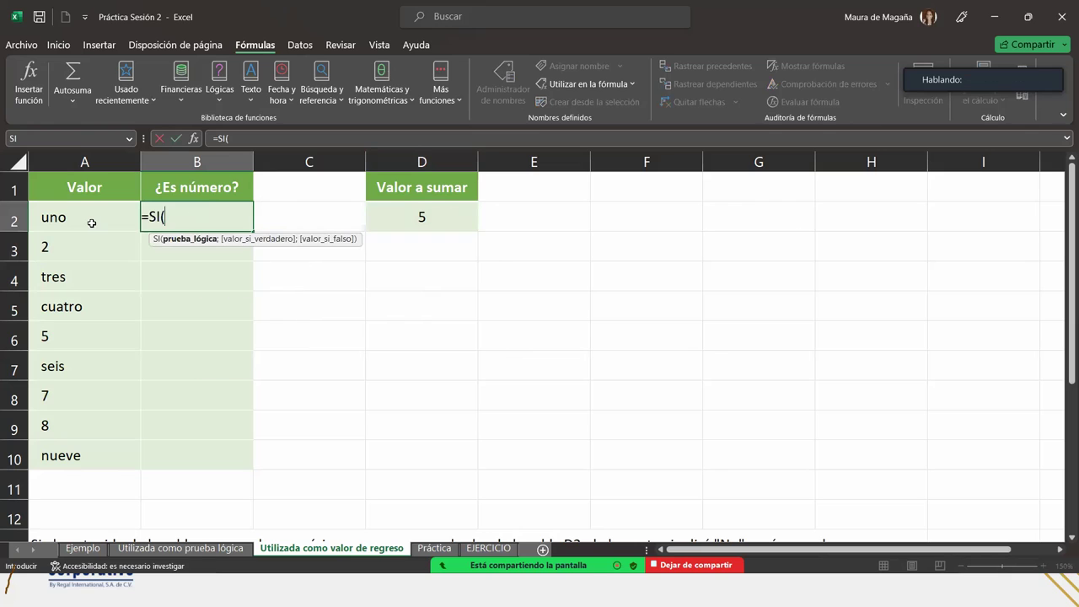
text(esn)
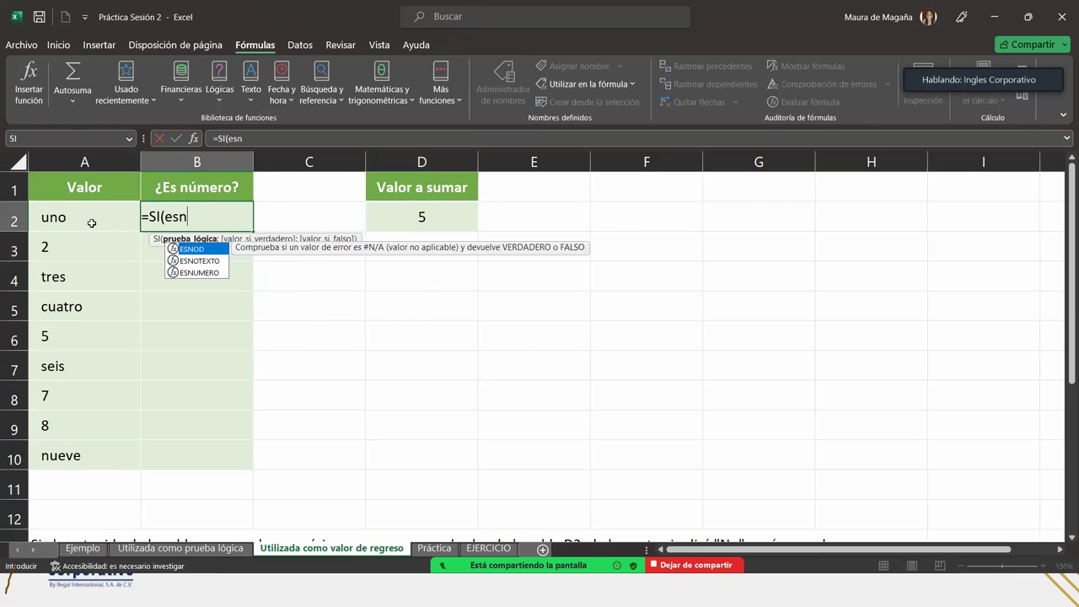
key(Down)
key(Down)
key(Tab)
click(91, 222)
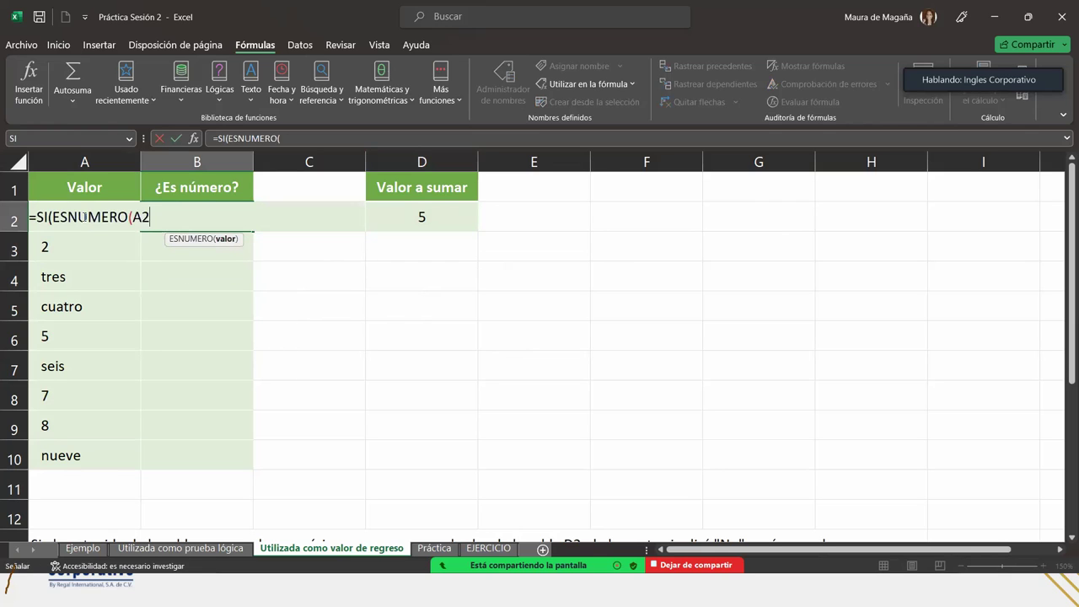
text())
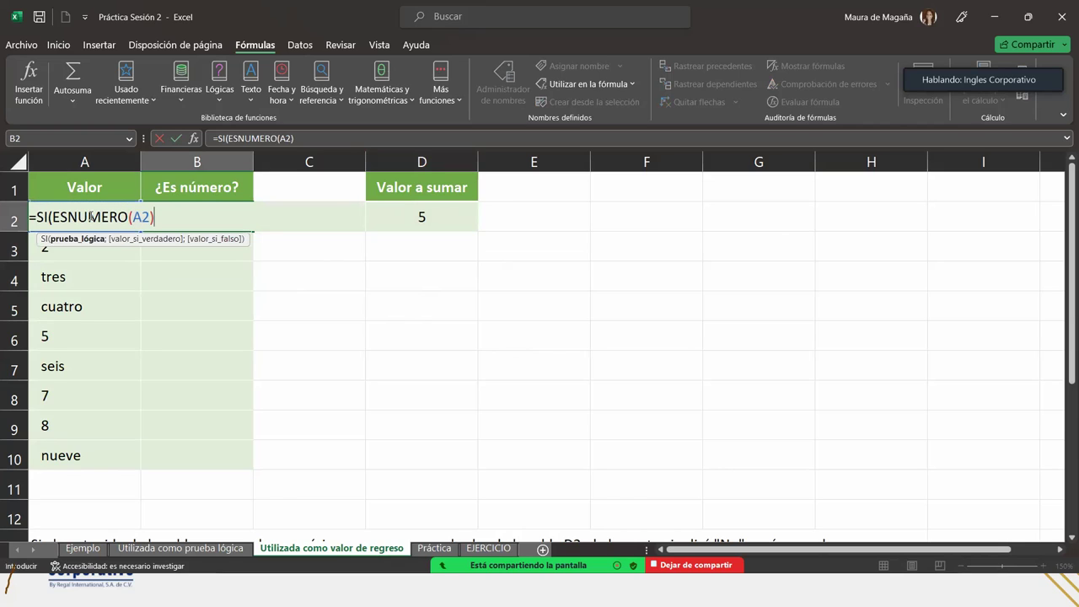
text(;)
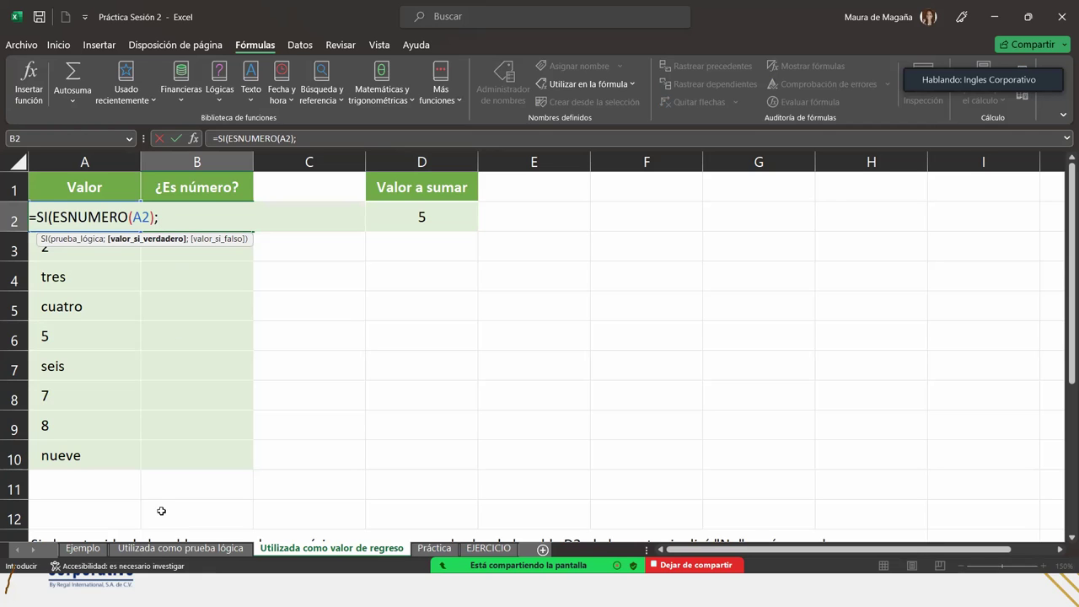
Add A2+D2 as the true result and "NO" as the false result
drag(1062, 304, 1062, 318)
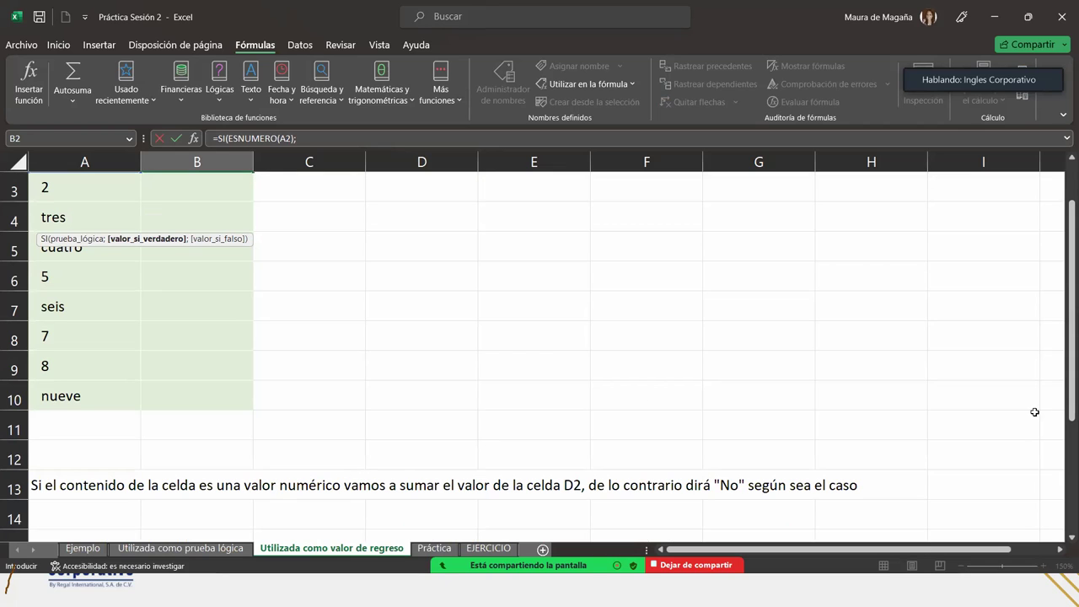
scroll(1062, 388, up, 1)
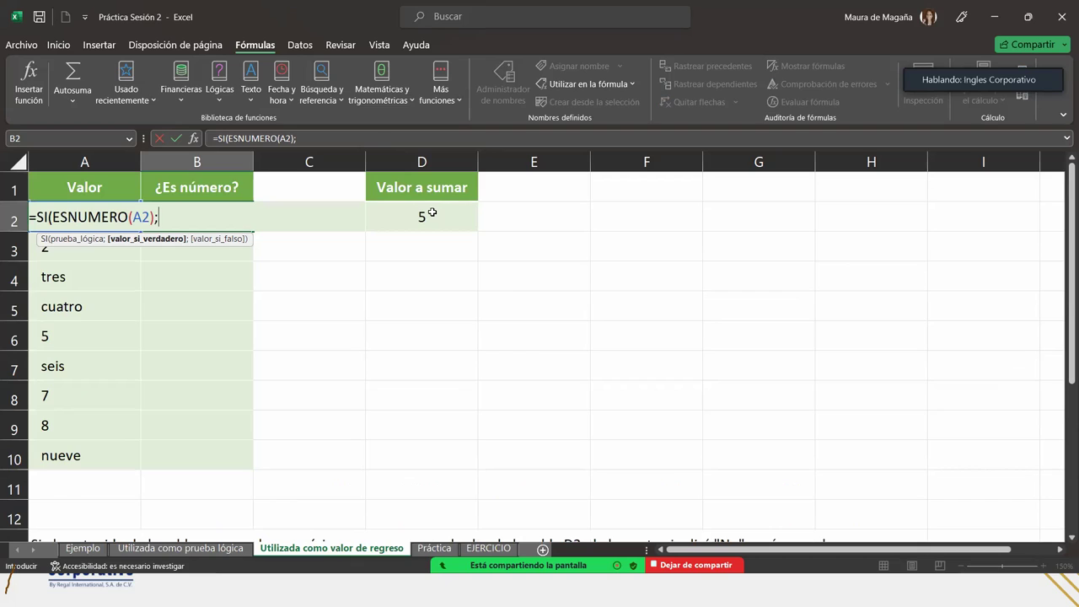
click(75, 252)
key(Up)
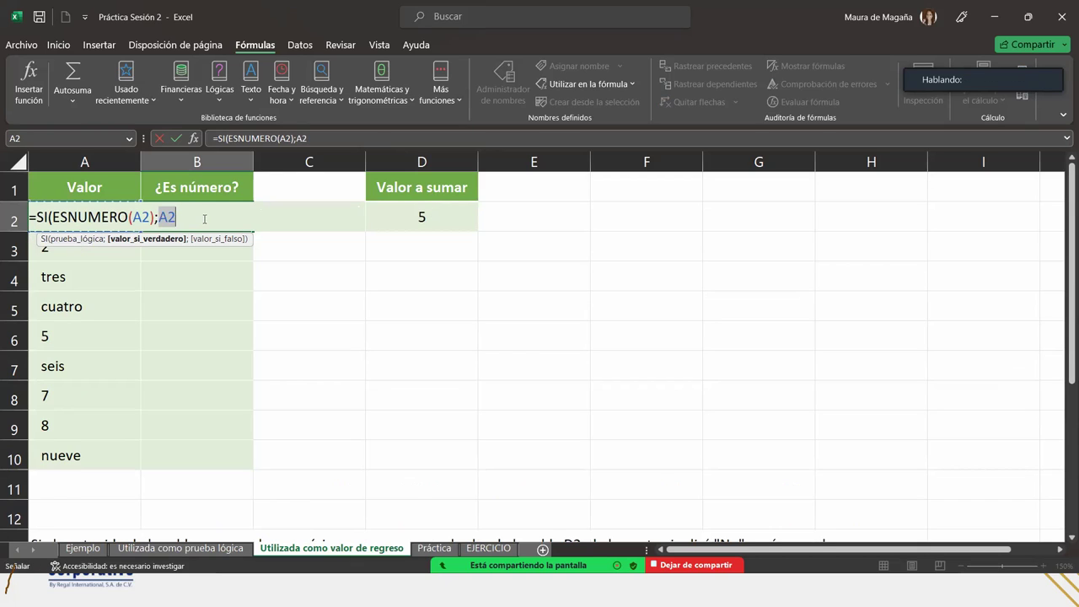
click(207, 215)
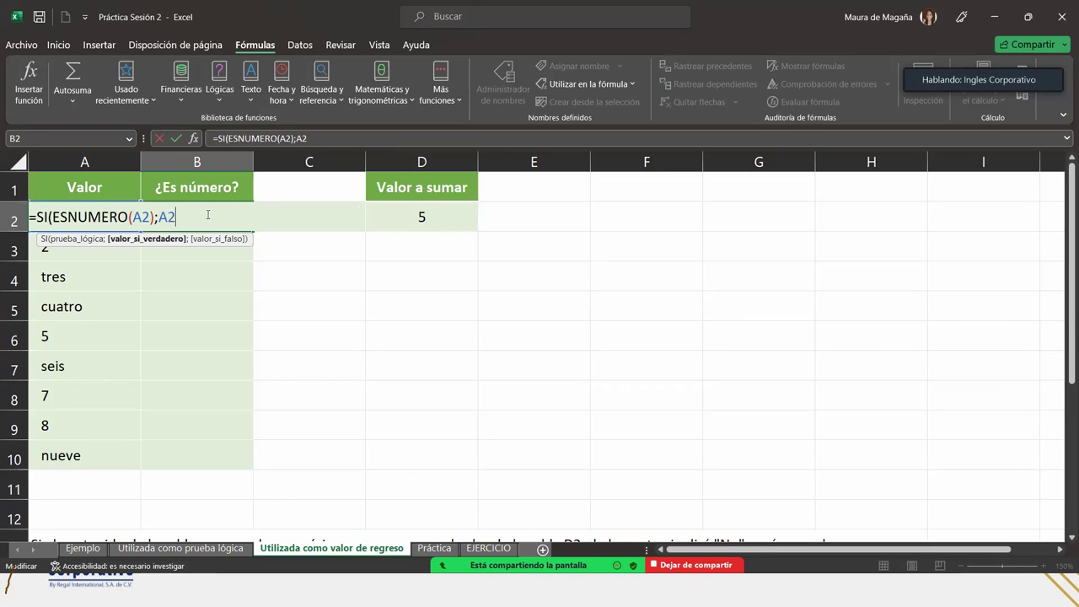
text(+)
click(418, 213)
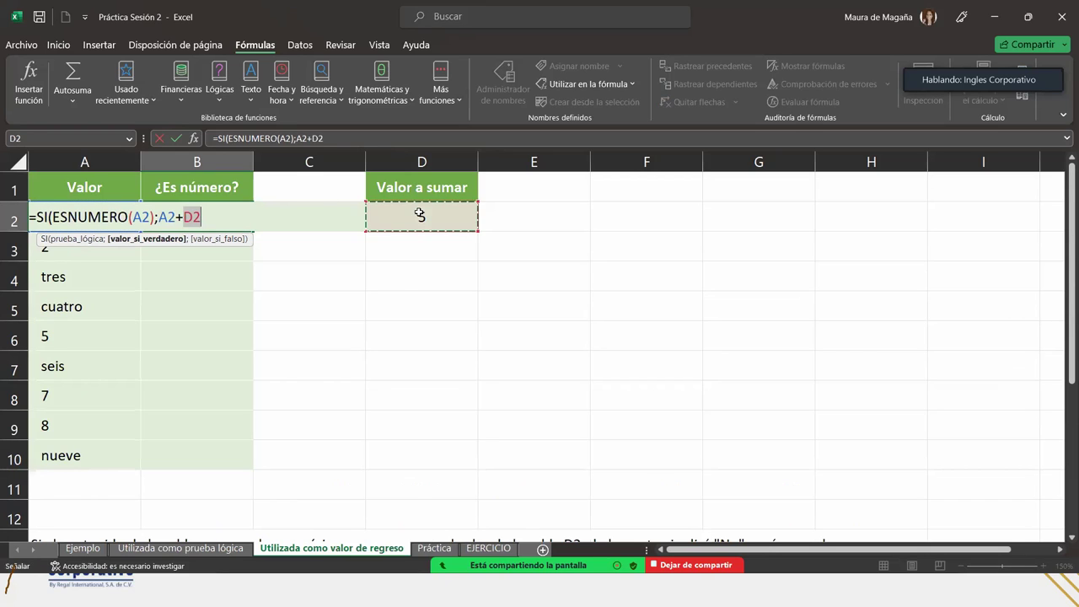
click(207, 215)
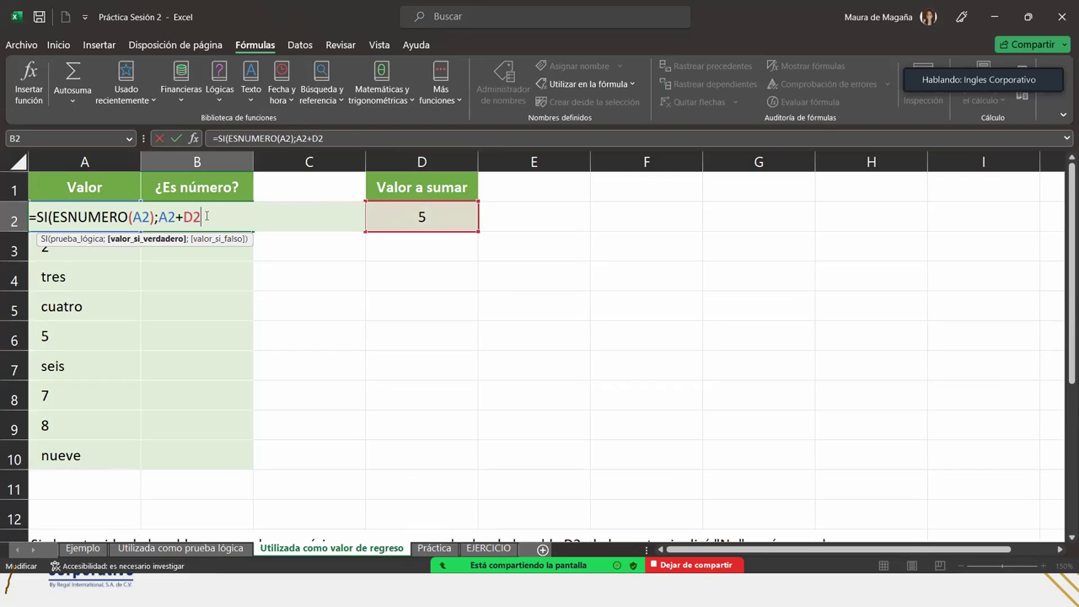
text(;)
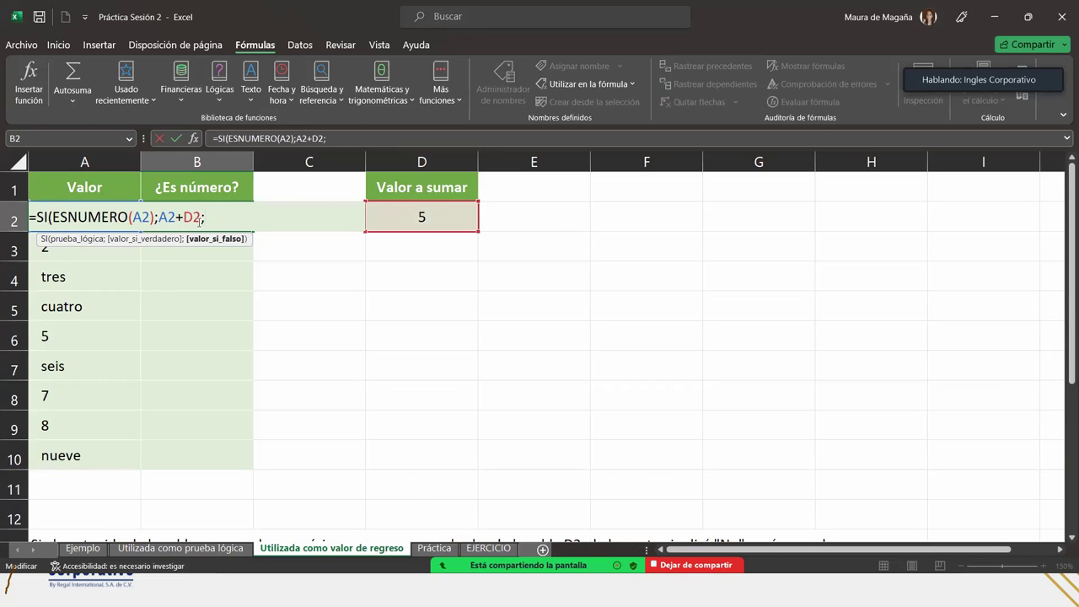
text("no")
key(BackSpace)
key(BackSpace)
key(BackSpace)
text(NO)
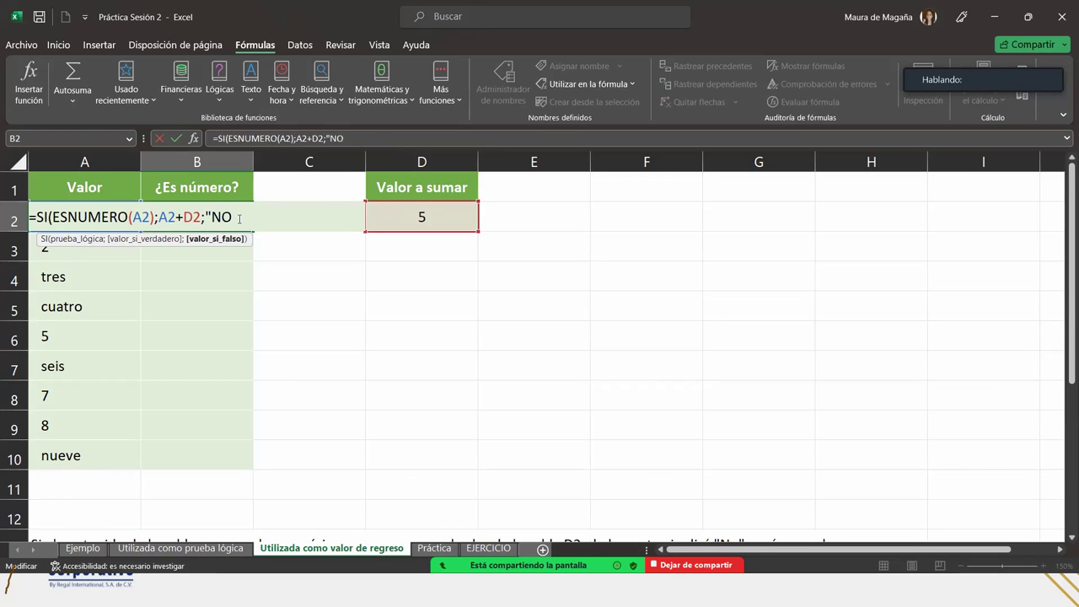
text(")
text())
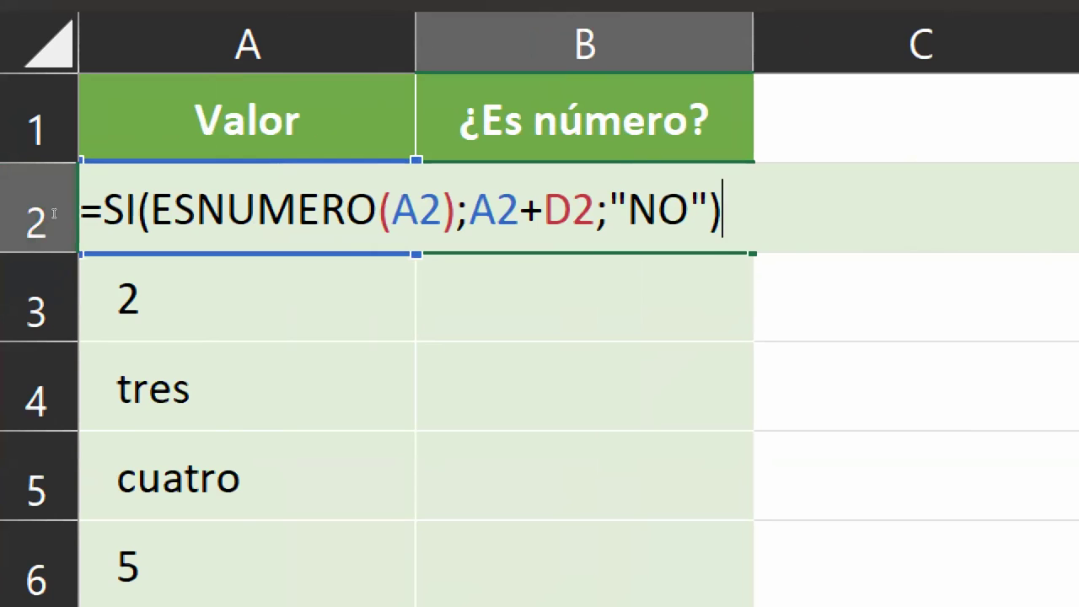
Put parentheses around A2+D2 so B2 reads =SI(ESNUMERO(A2);(A2+D2);"NO") and shows NO
key(Home)
key(Right)
key(Right)
key(Right)
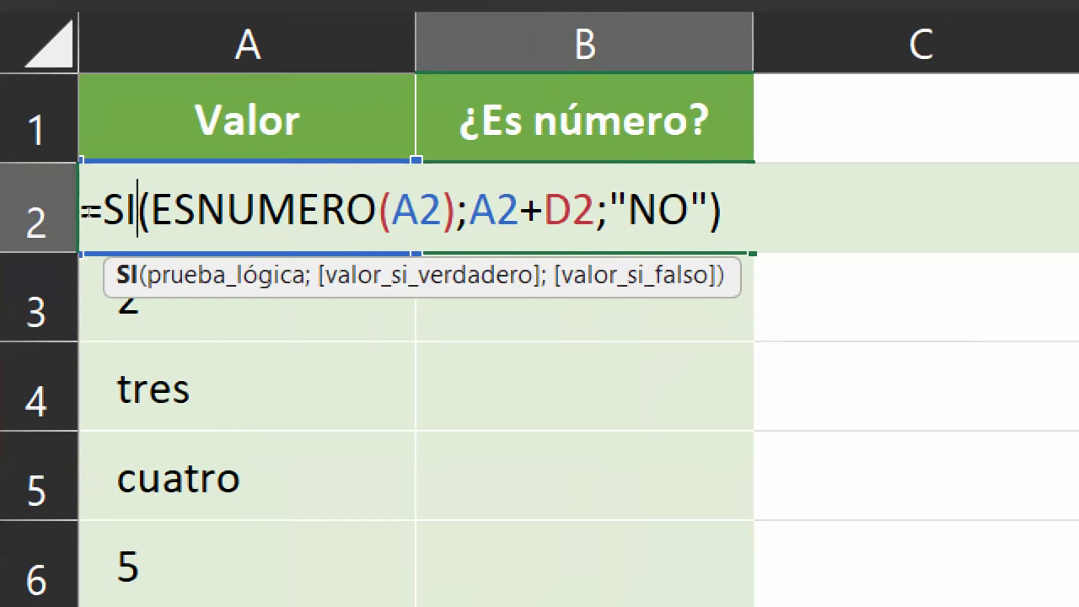
key(Right)
key(Right)
key(Right)
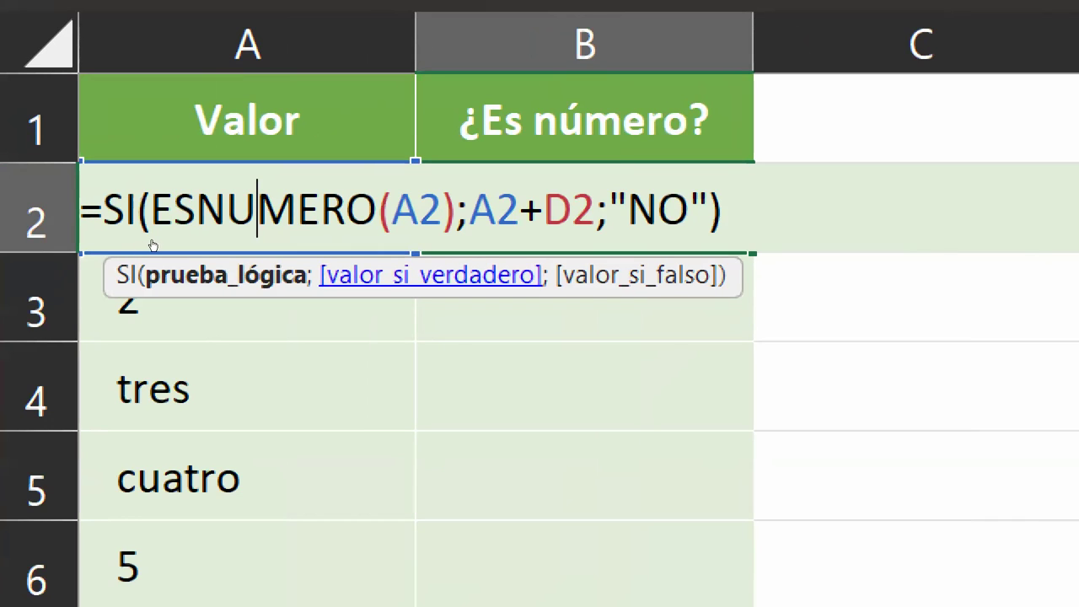
click(434, 275)
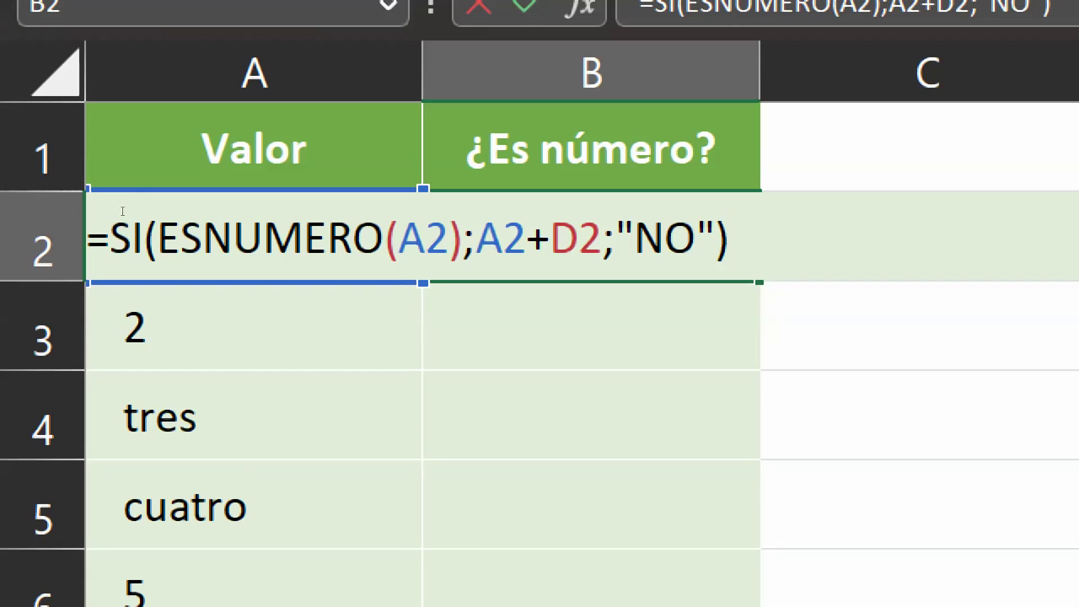
key(Left)
key(Left)
key(Left)
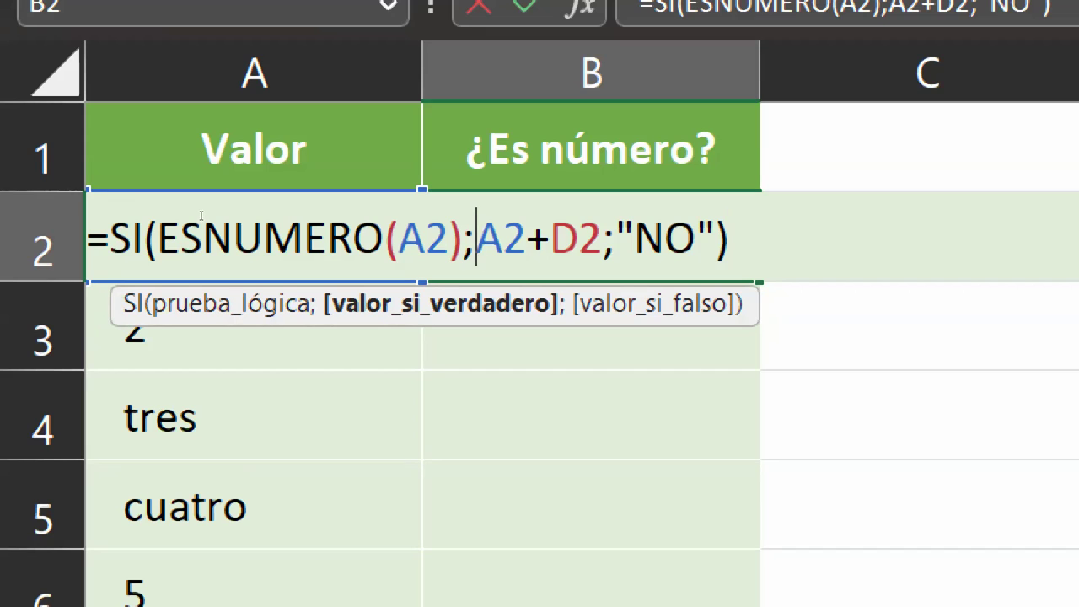
text(()
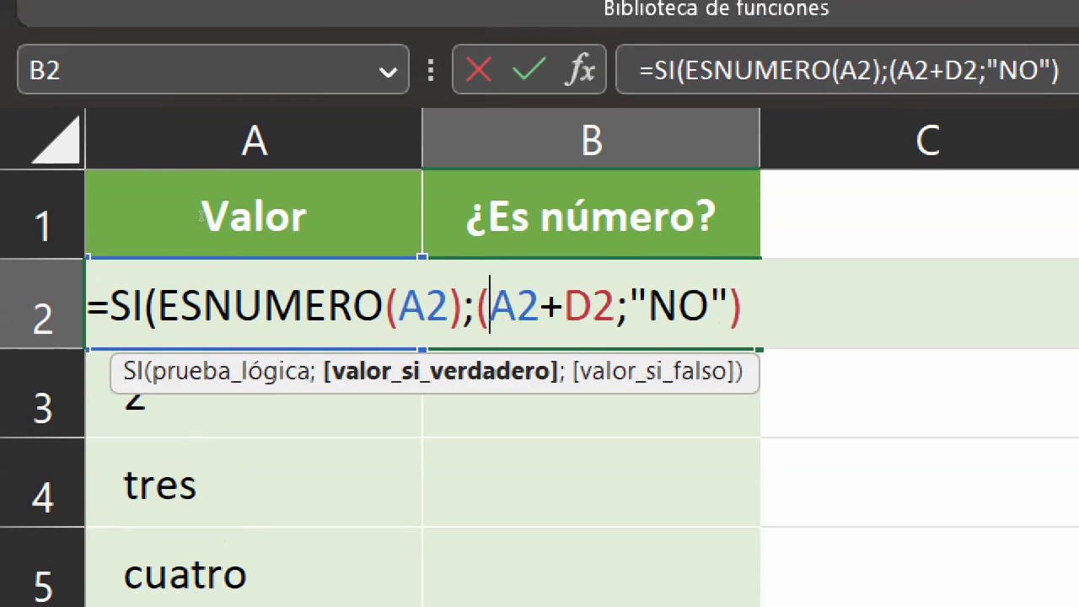
key(Right)
key(Right)
key(Right)
text())
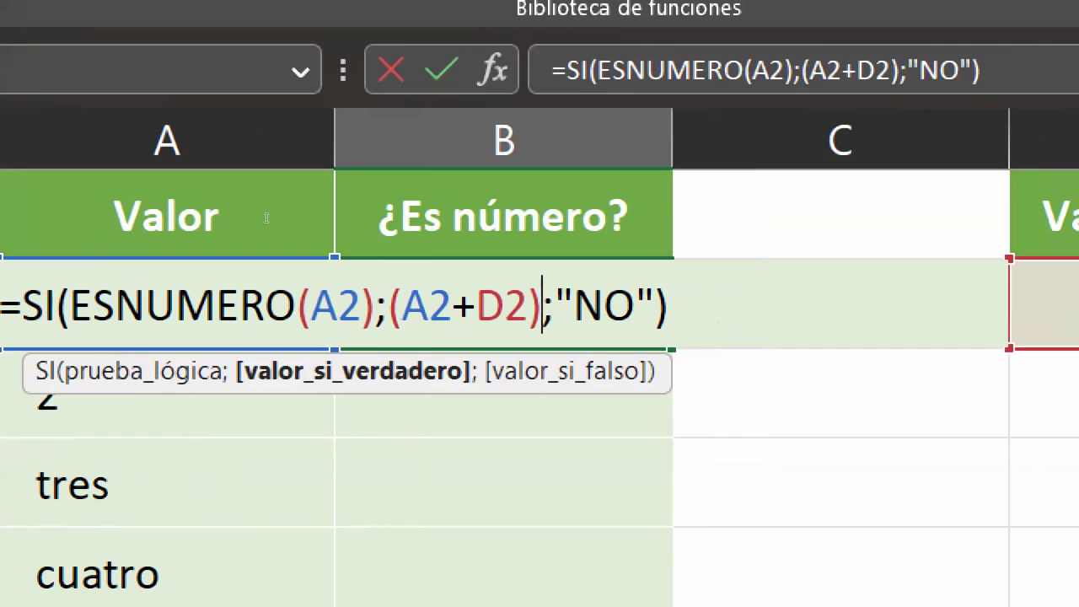
key(End)
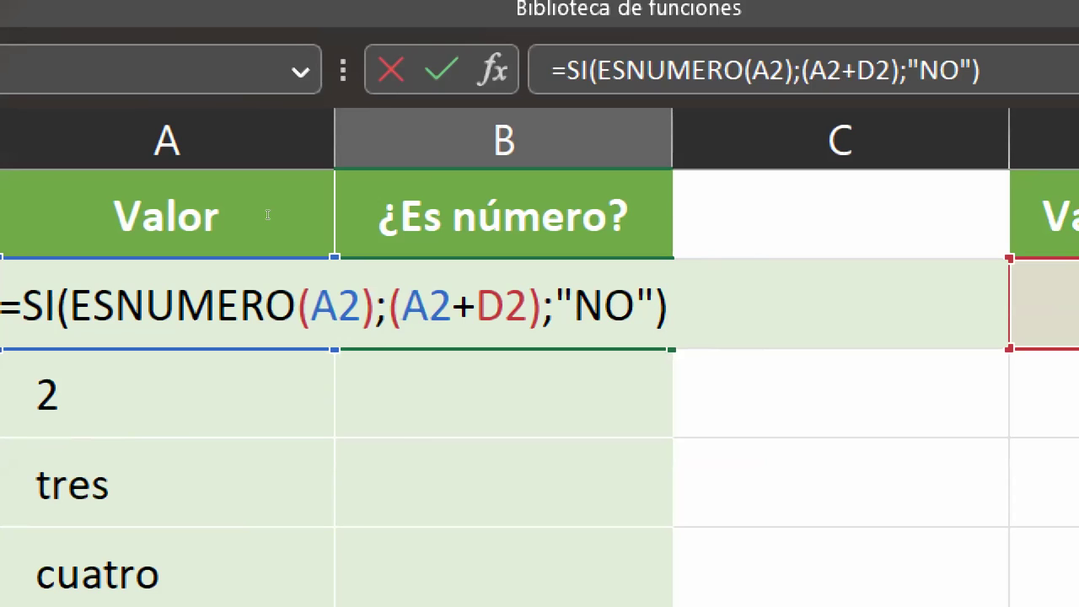
key(Return)
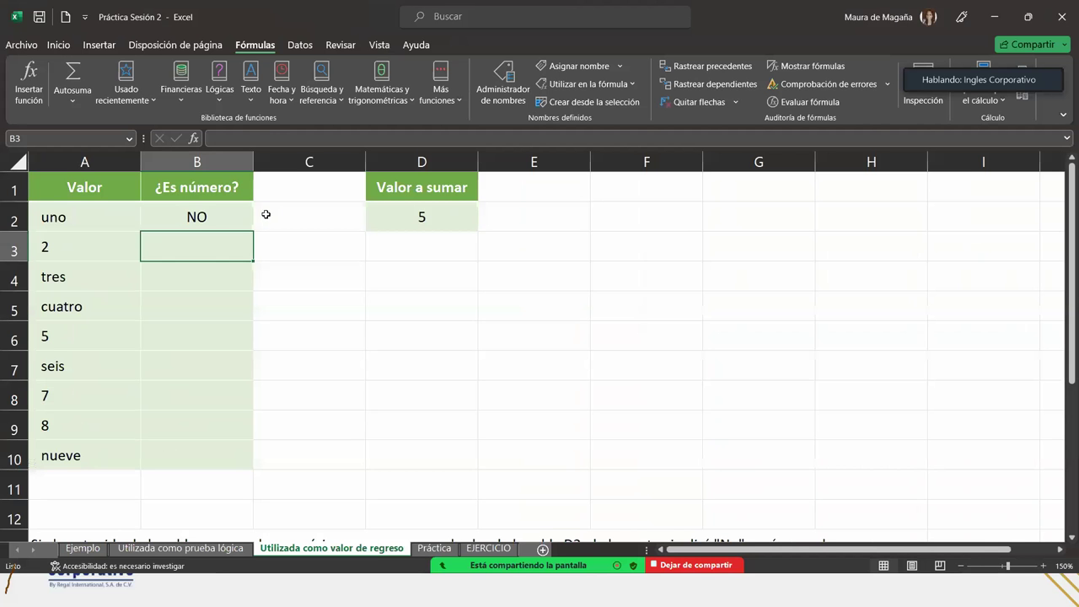
Inspect the formulas in B2, B3 and B6, then delete the contents of B3:B10
click(243, 213)
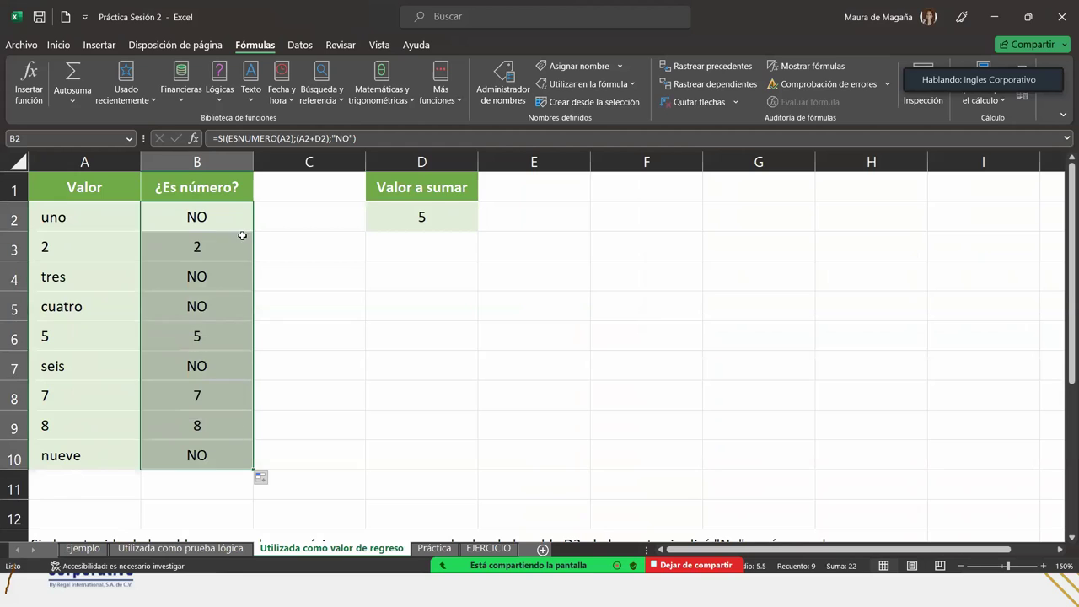
click(234, 243)
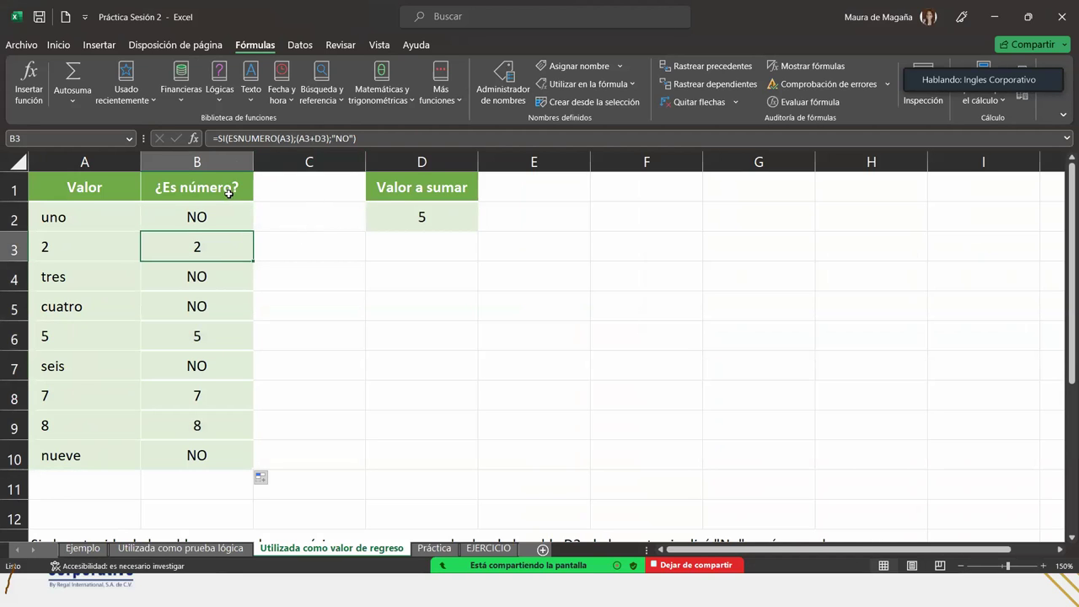
click(227, 210)
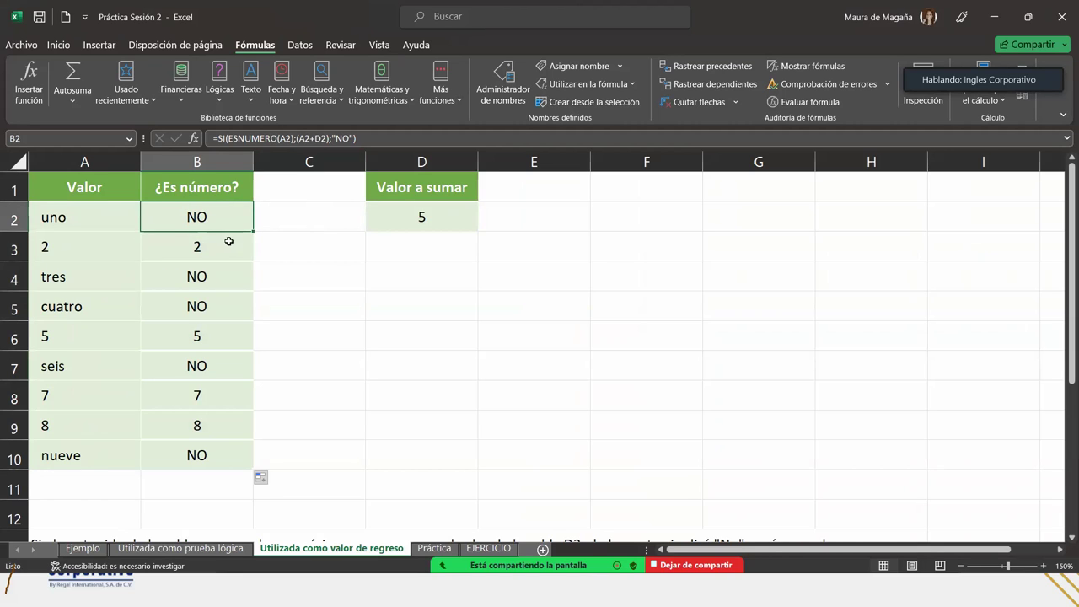
click(218, 247)
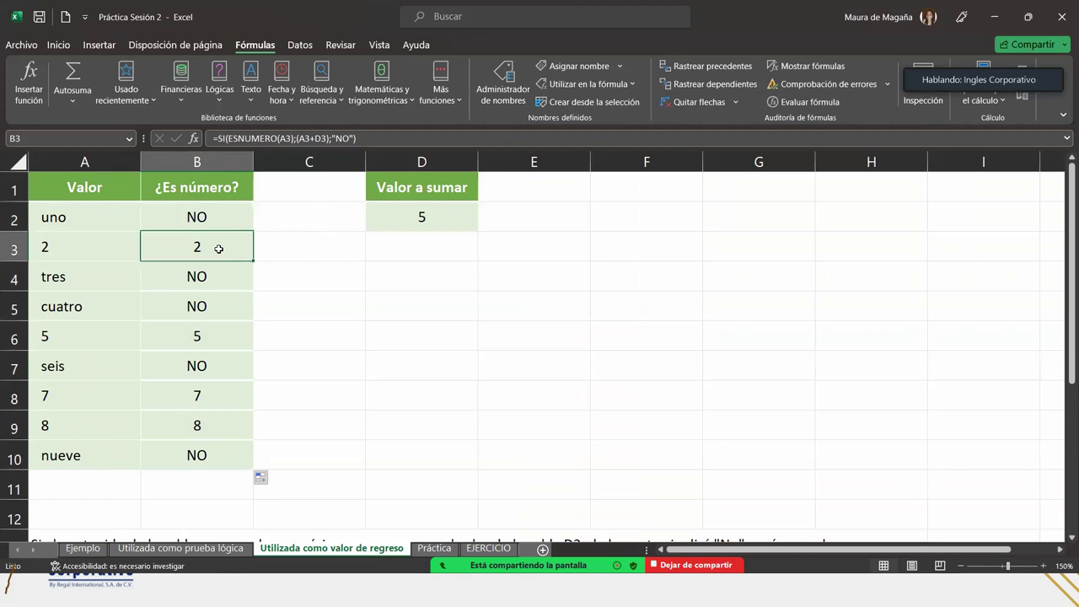
double_click(218, 248)
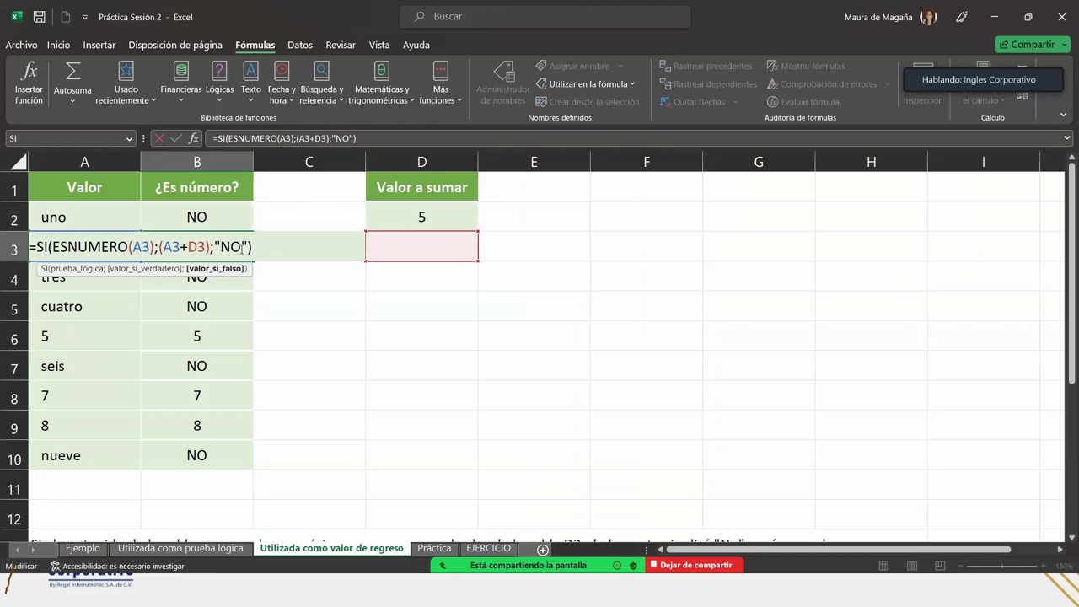
double_click(210, 335)
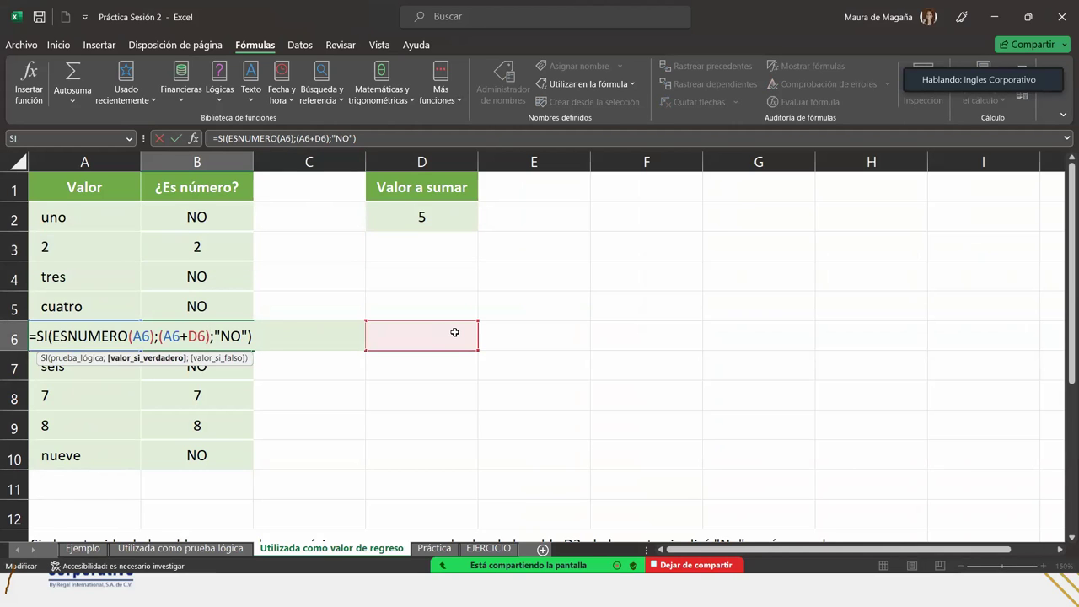
key(Escape)
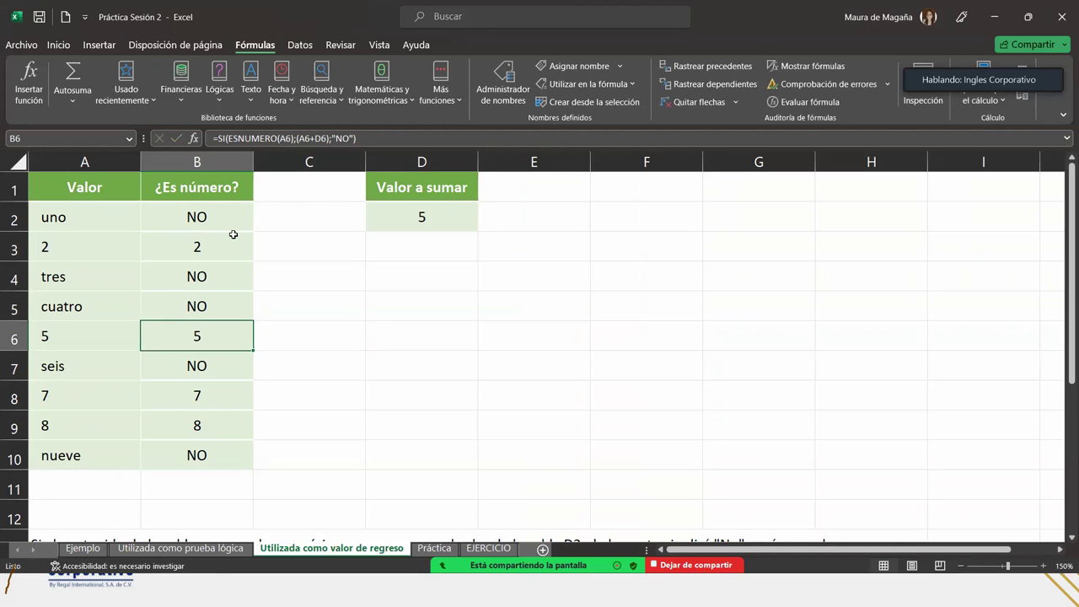
drag(220, 246, 217, 446)
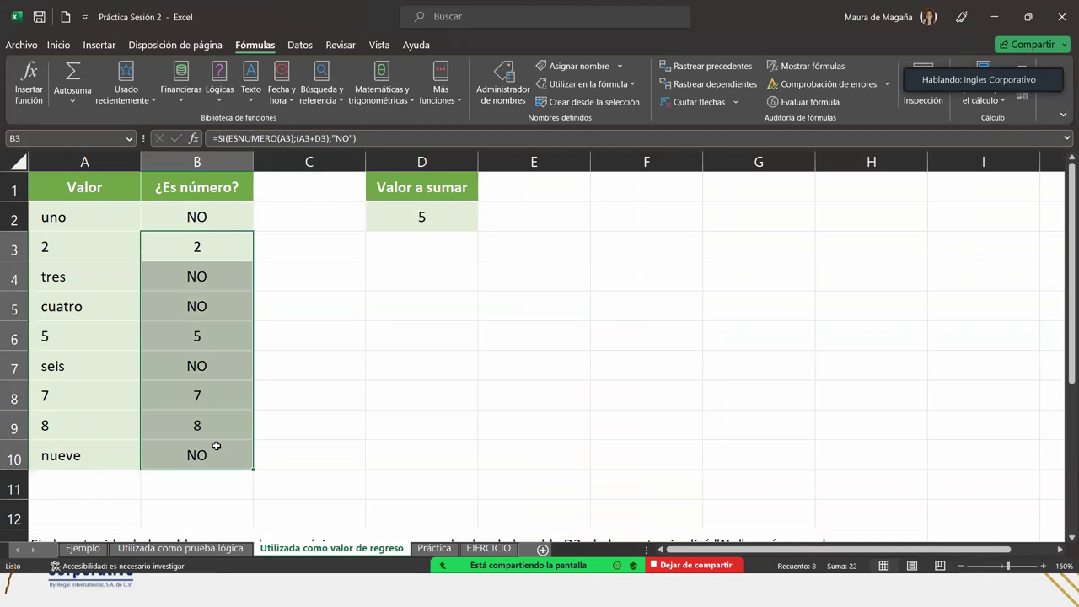
key(Delete)
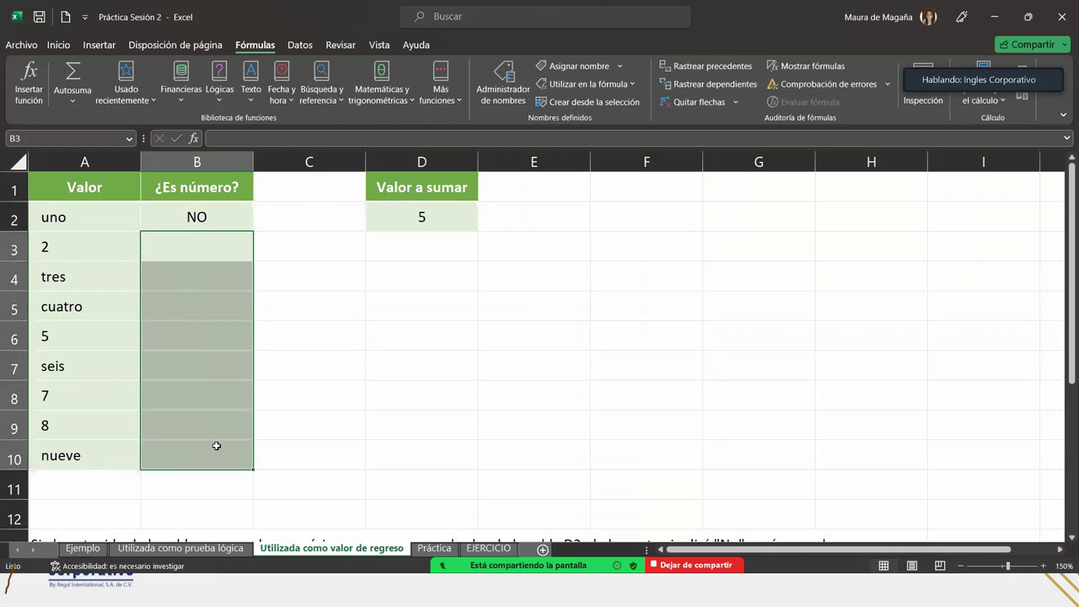
Change the D2 reference in B2's formula to absolute $D$2 using F4
double_click(226, 217)
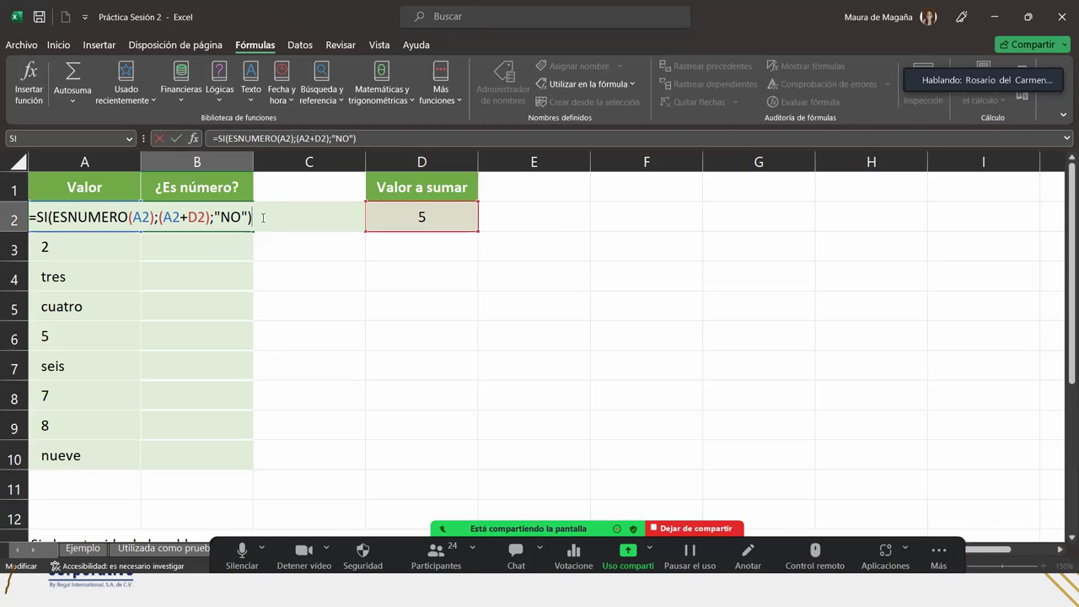
click(198, 212)
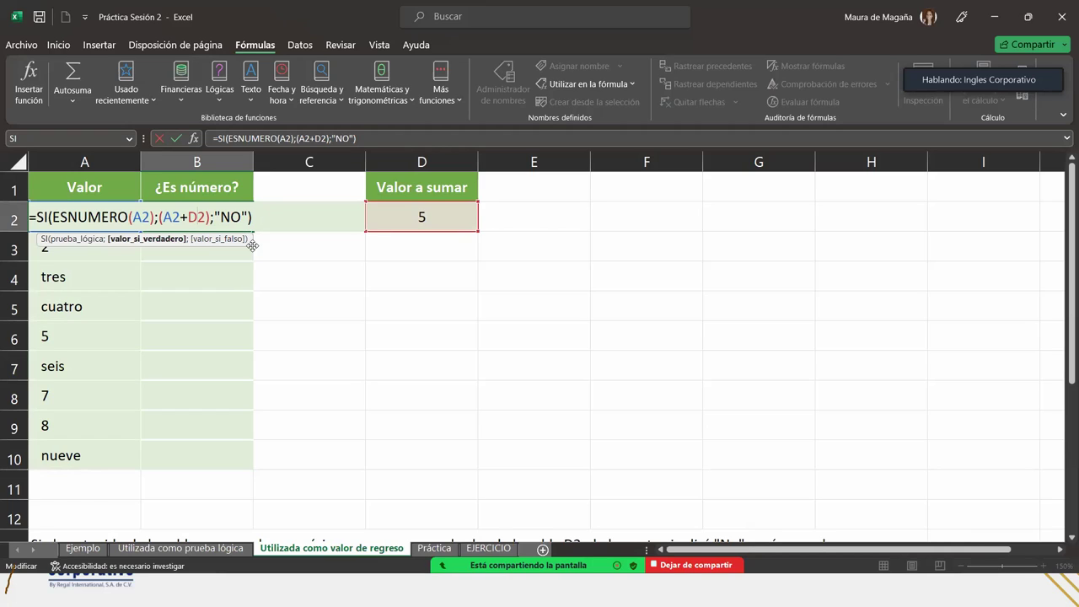
key(F4)
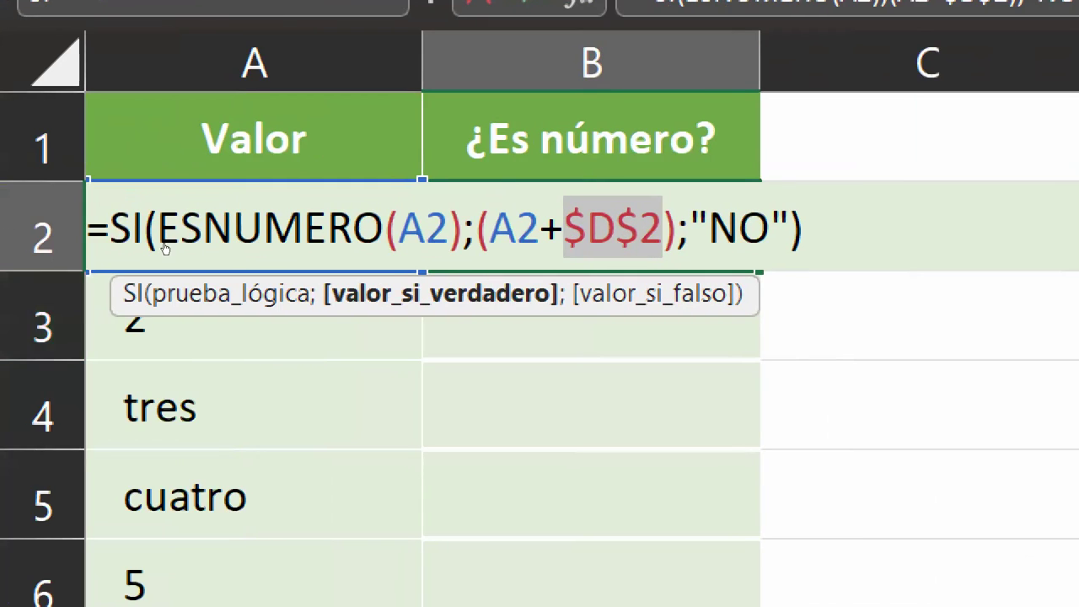
key(End)
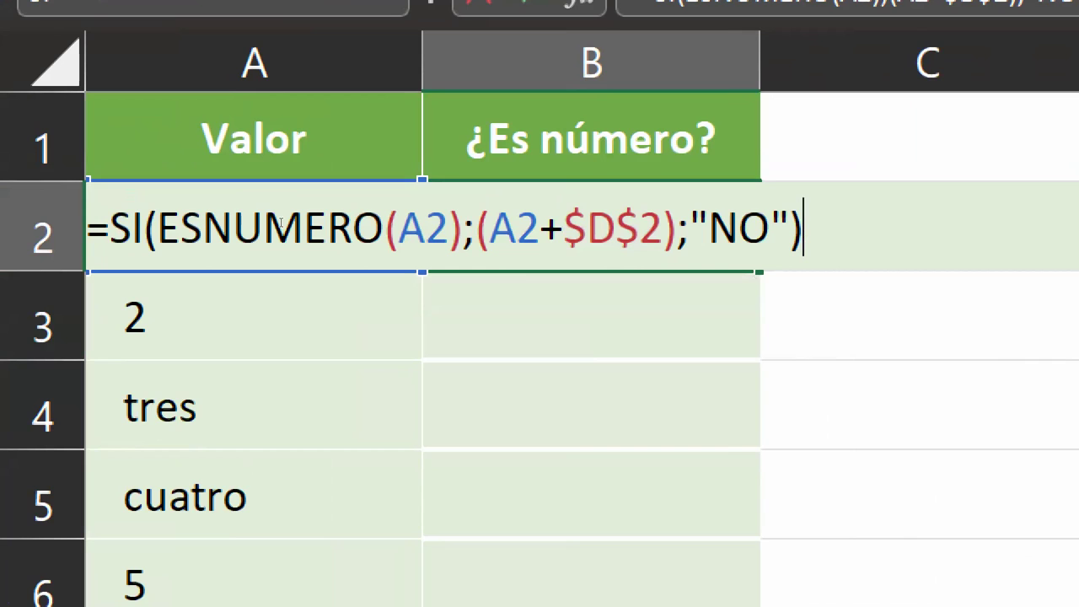
key(F4)
key(F4)
key(F4)
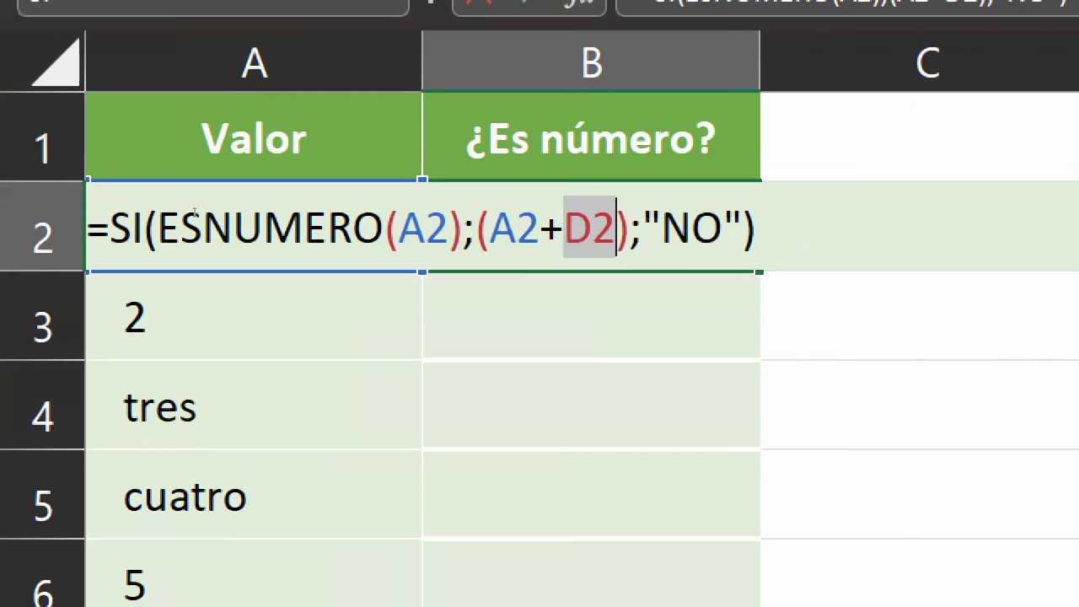
click(196, 217)
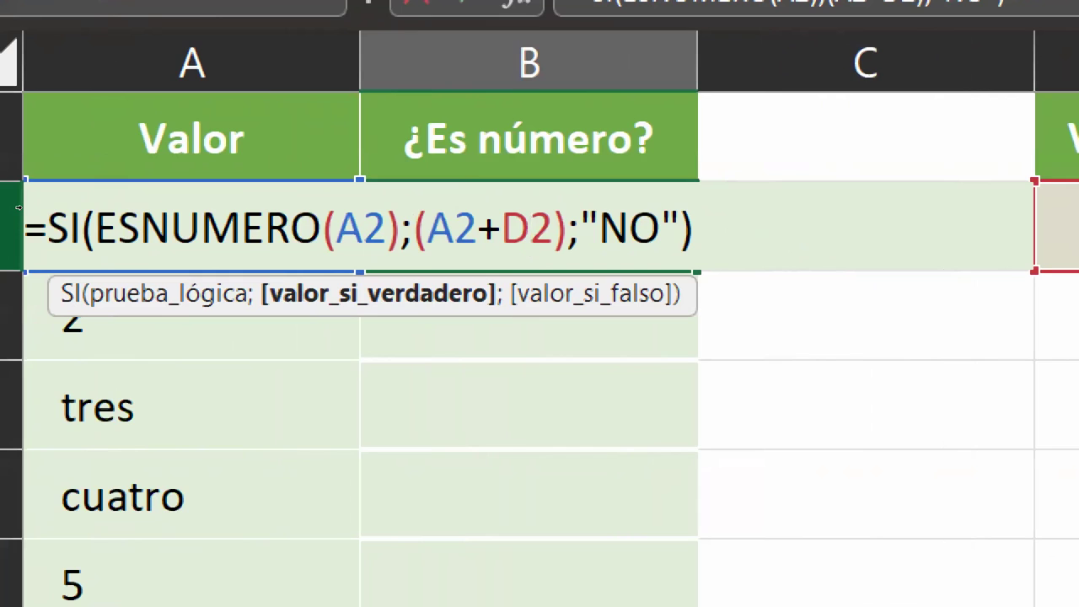
key(F4)
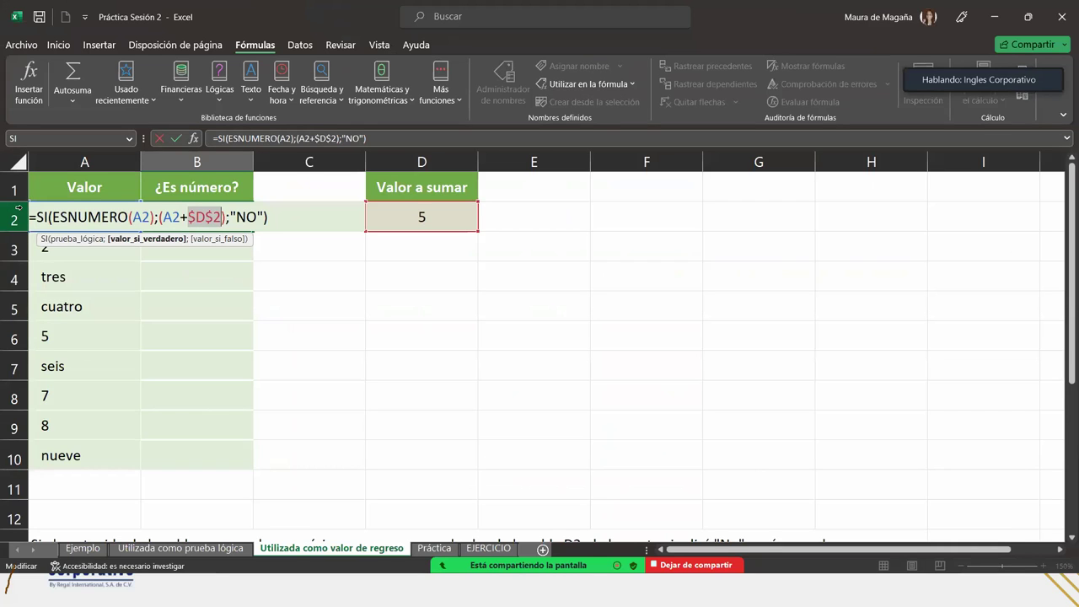
Fill B2's formula down to B10 and check the copied formulas in B3 and B9
key(Return)
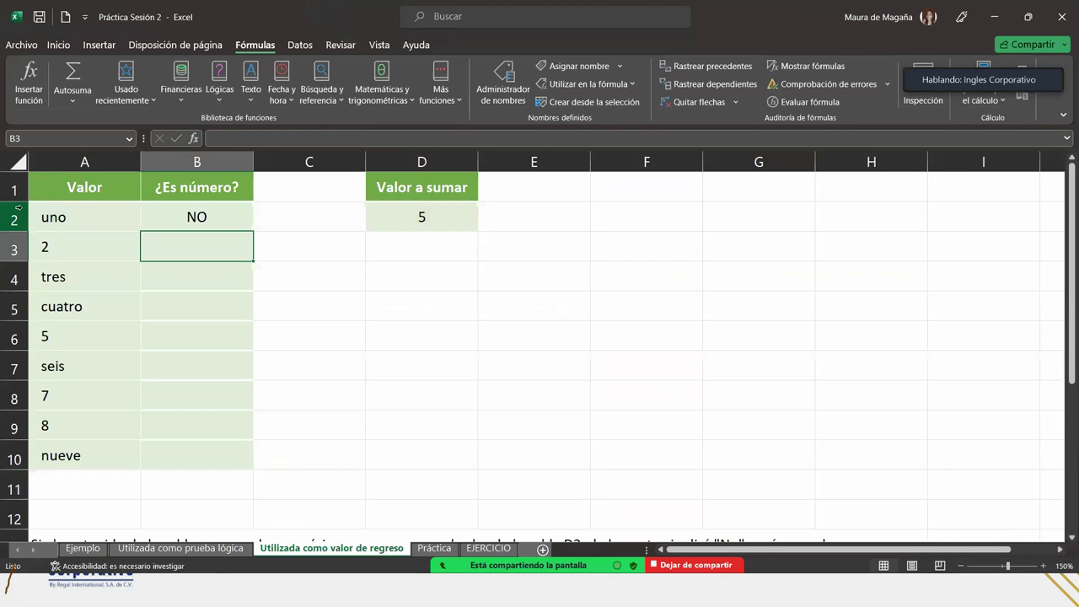
click(211, 217)
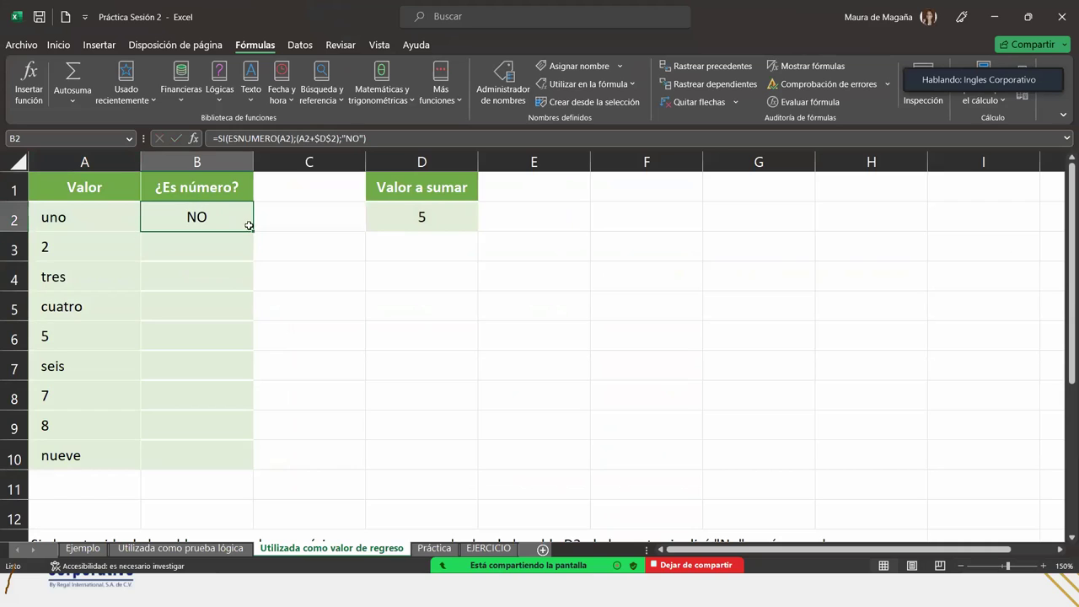
double_click(252, 230)
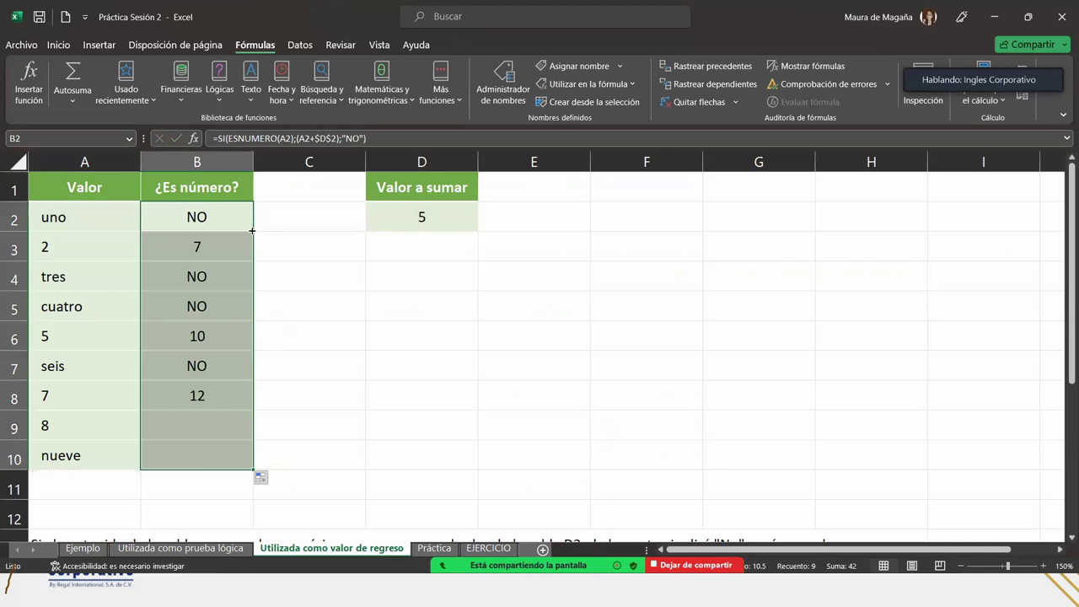
click(228, 240)
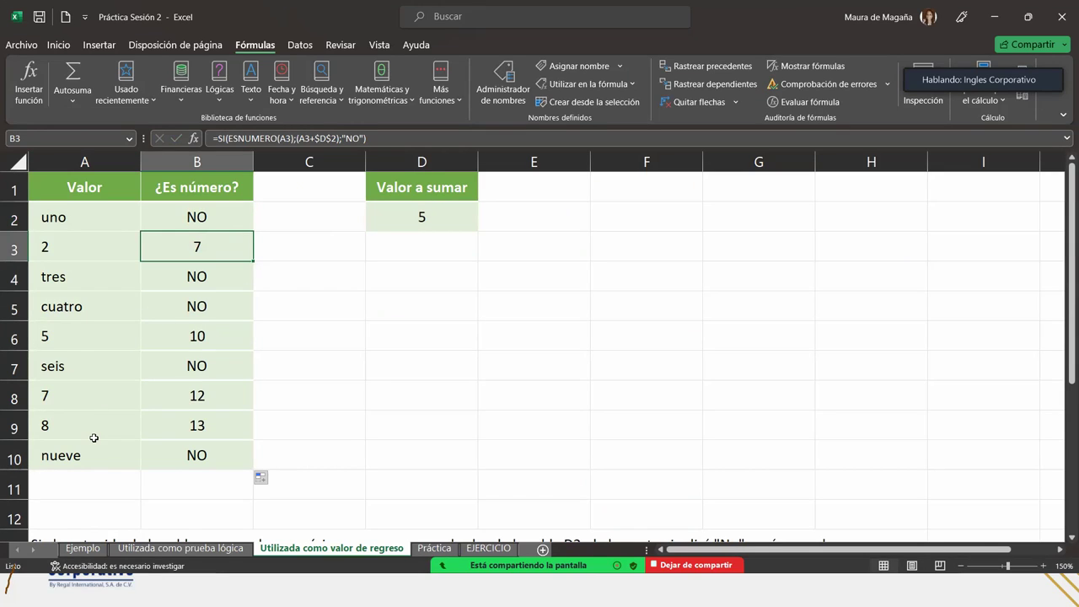
click(217, 419)
click(225, 249)
double_click(231, 215)
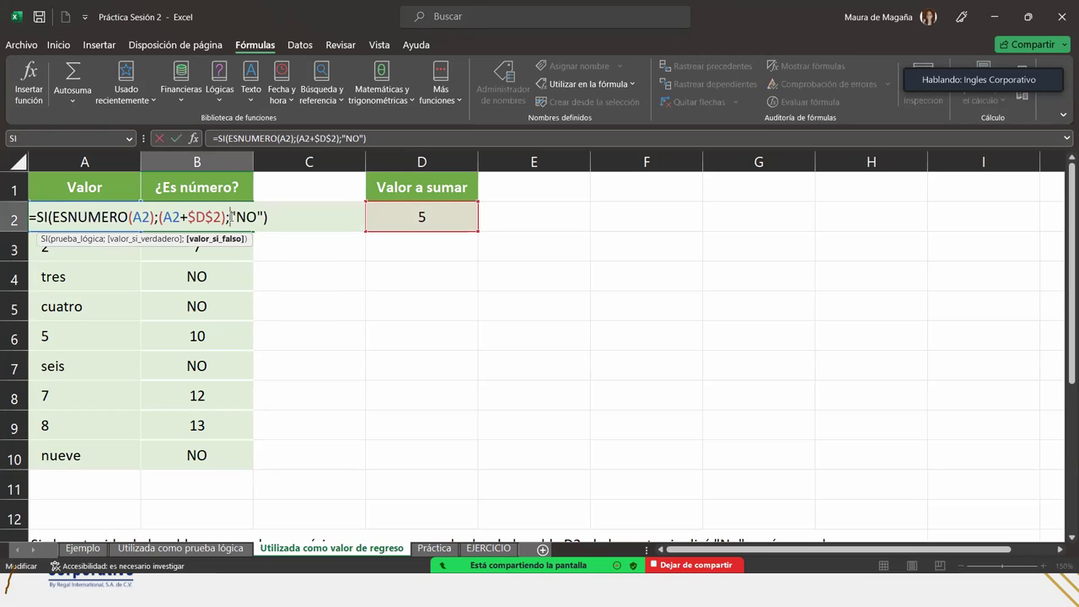
click(271, 221)
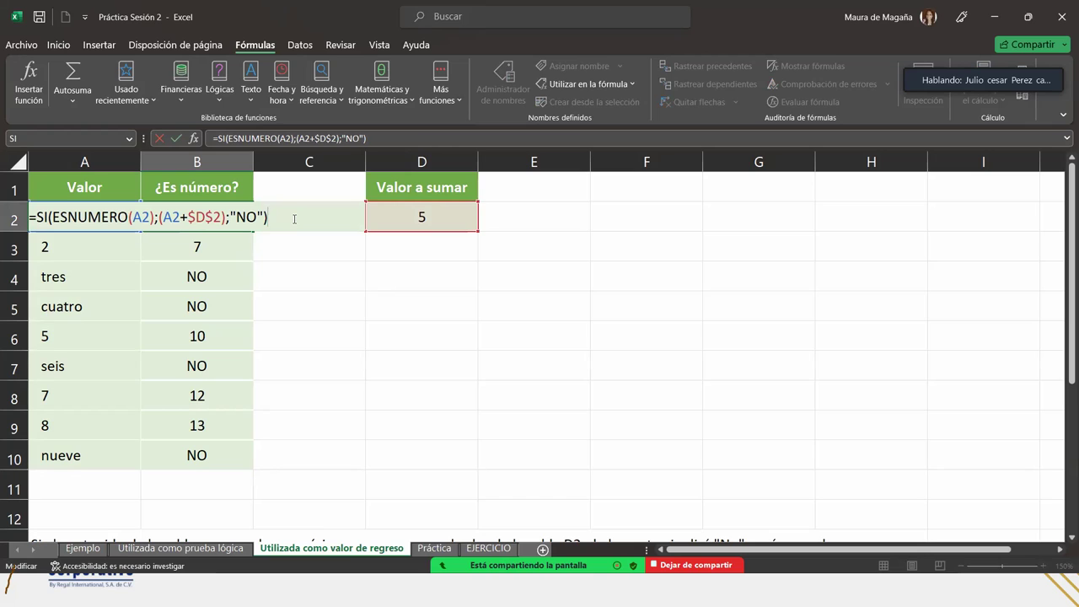
drag(217, 217, 188, 217)
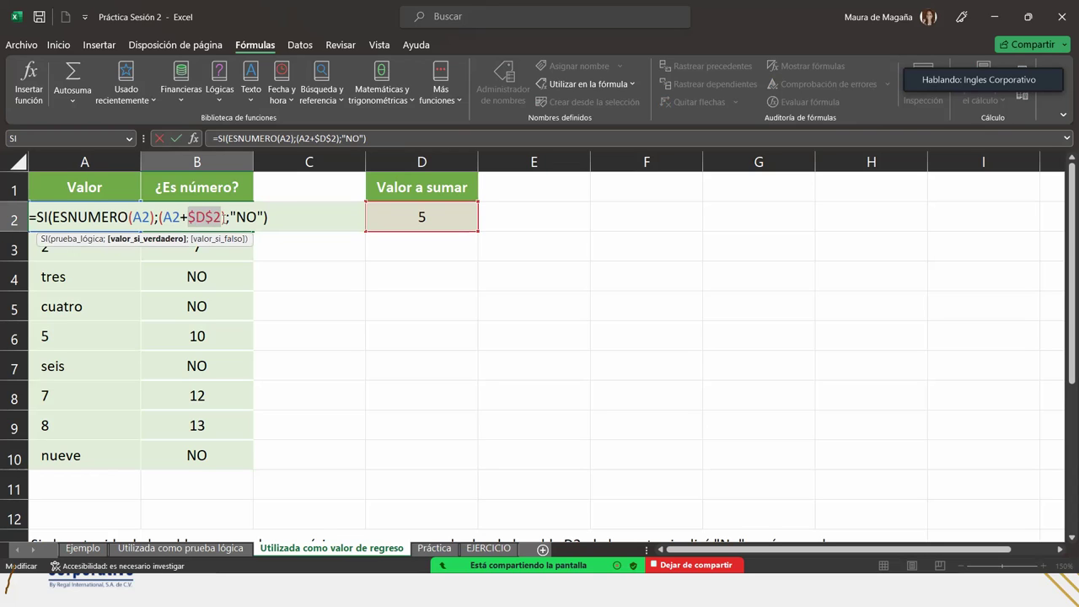
click(222, 217)
click(287, 220)
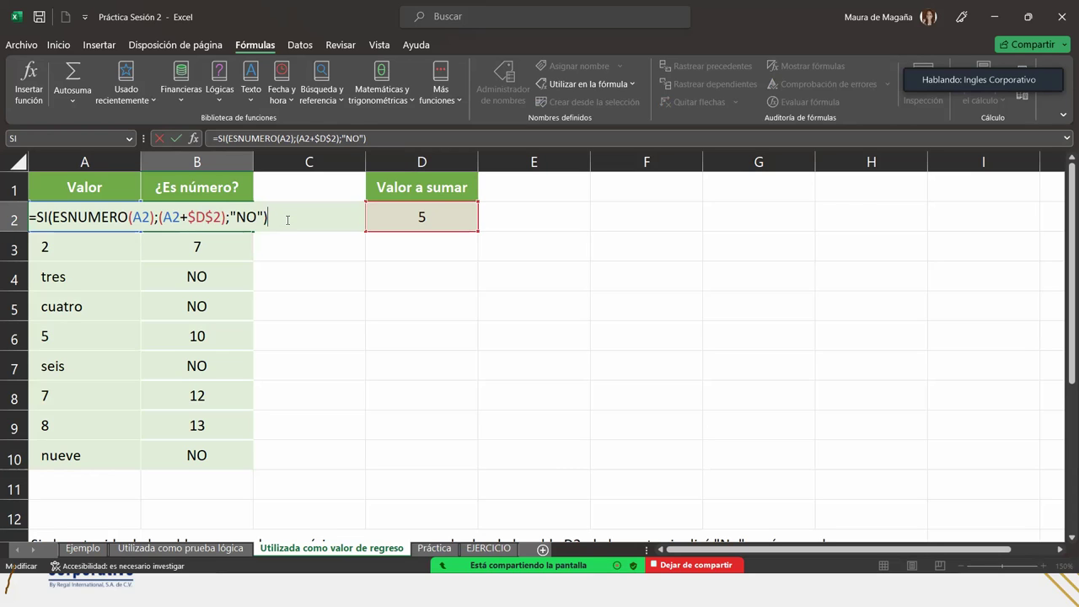
key(Return)
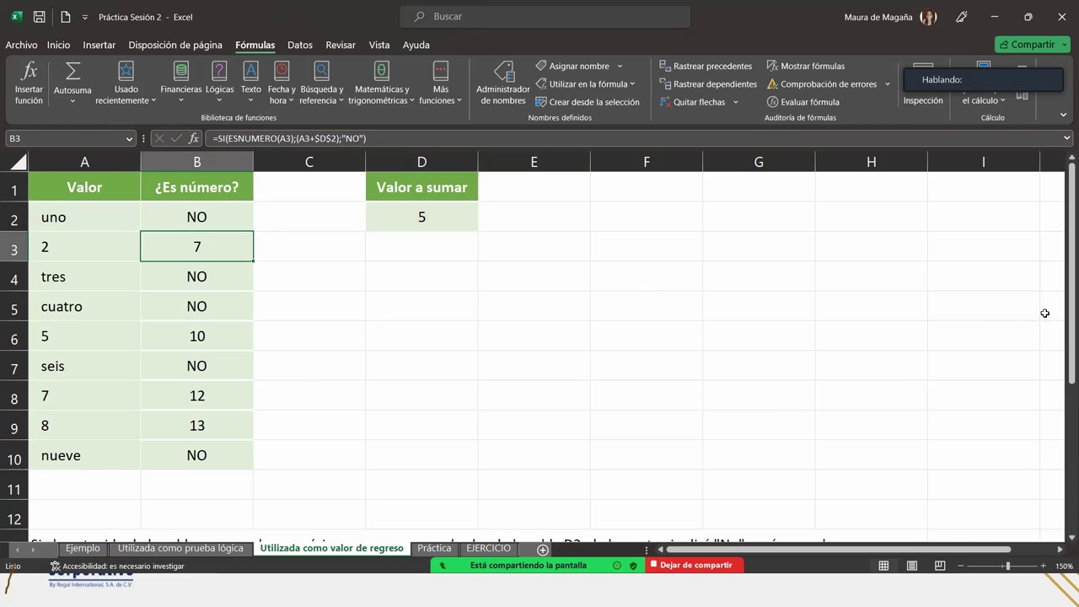
scroll(1053, 303, down, 3)
scroll(1058, 299, up, 1)
scroll(1062, 293, up, 2)
double_click(214, 226)
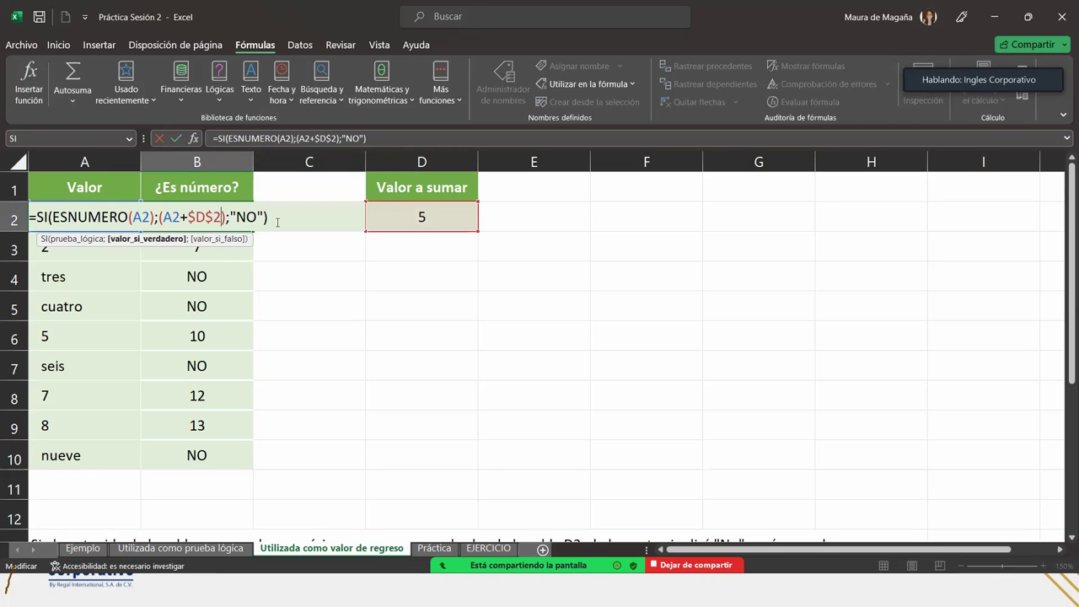
click(278, 221)
key(Return)
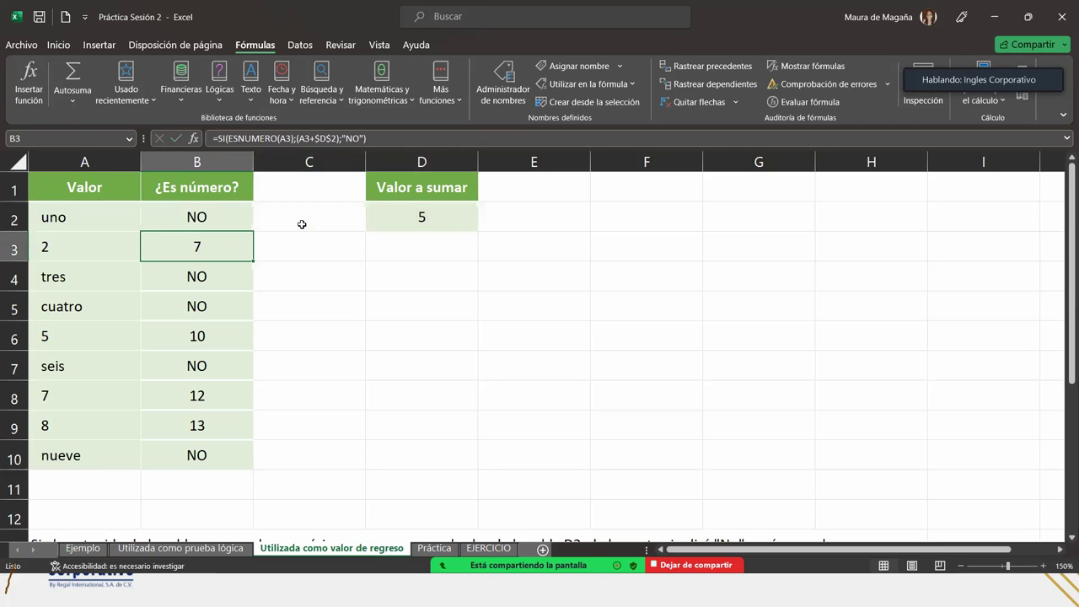
click(433, 549)
Select Status cell I3 on the Práctica sheet and start typing =SI(
click(491, 202)
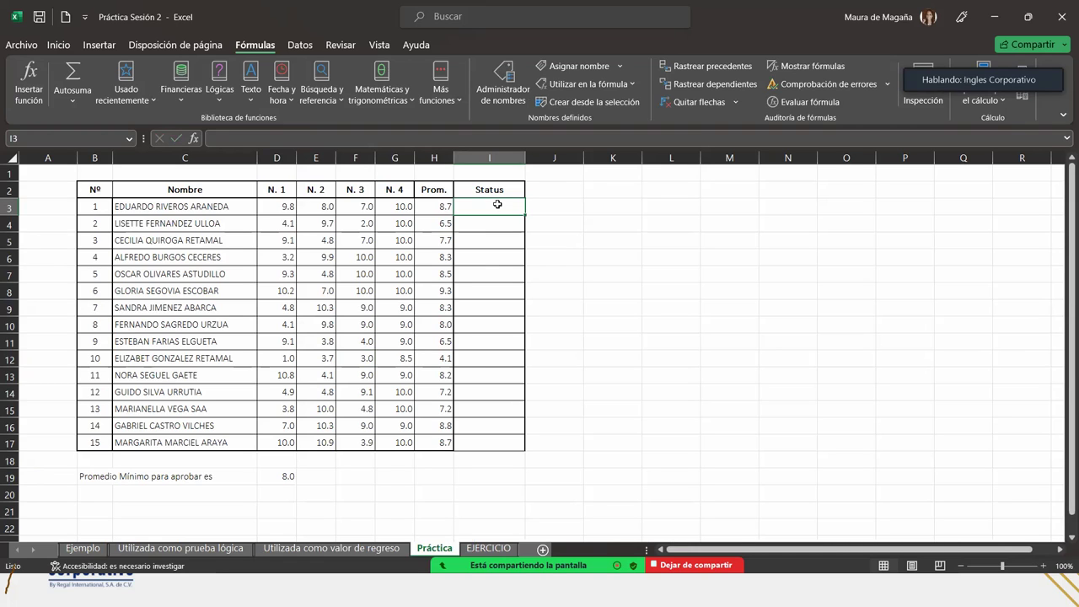
text(=SI()
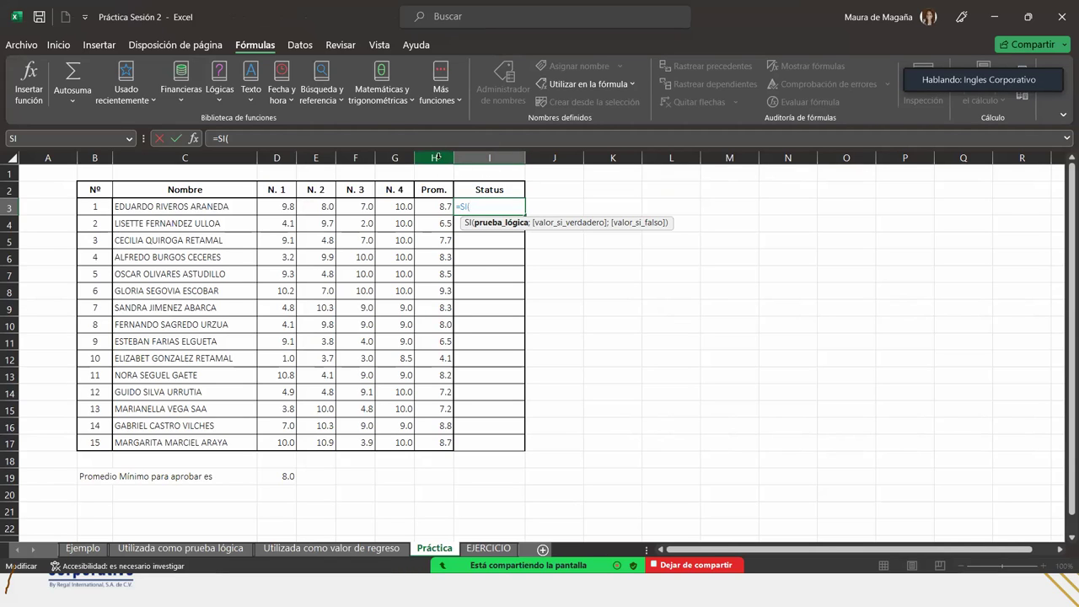
Build the logical test H3>=D19 in I3's formula
click(438, 205)
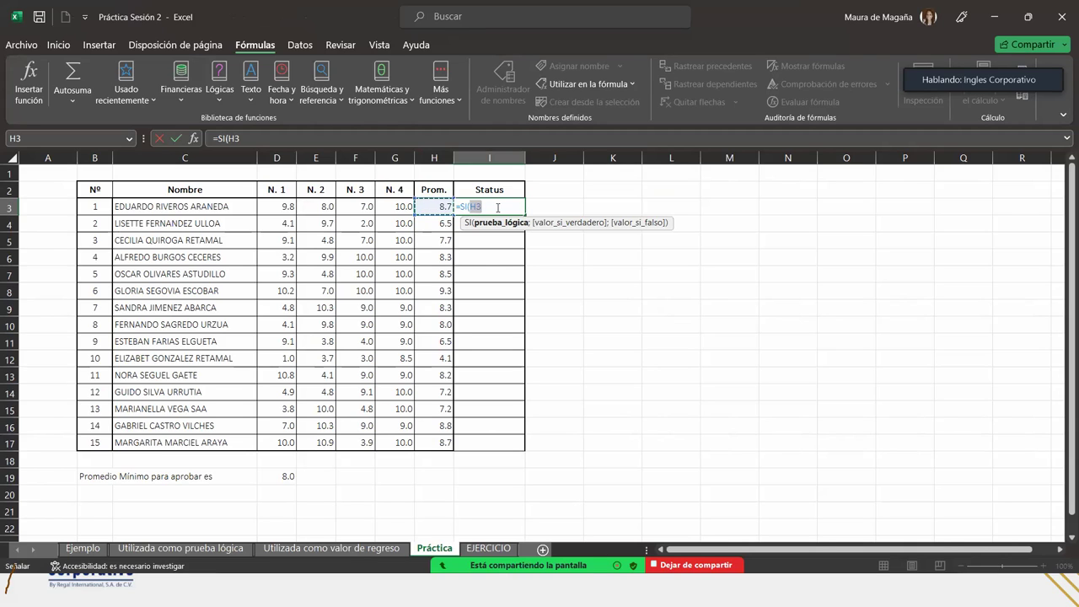
key(F2)
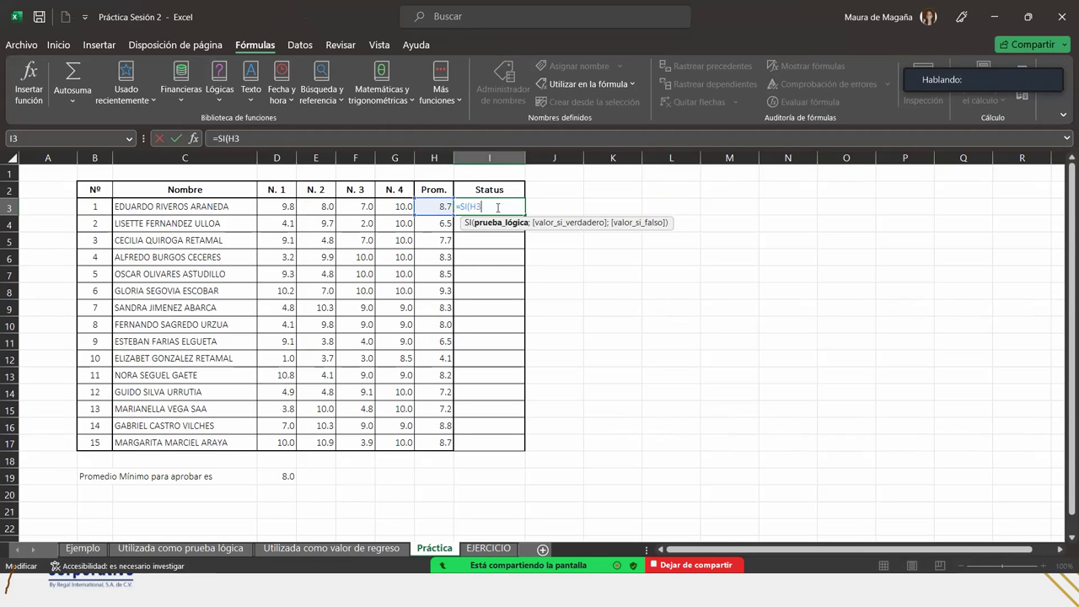
text(>)
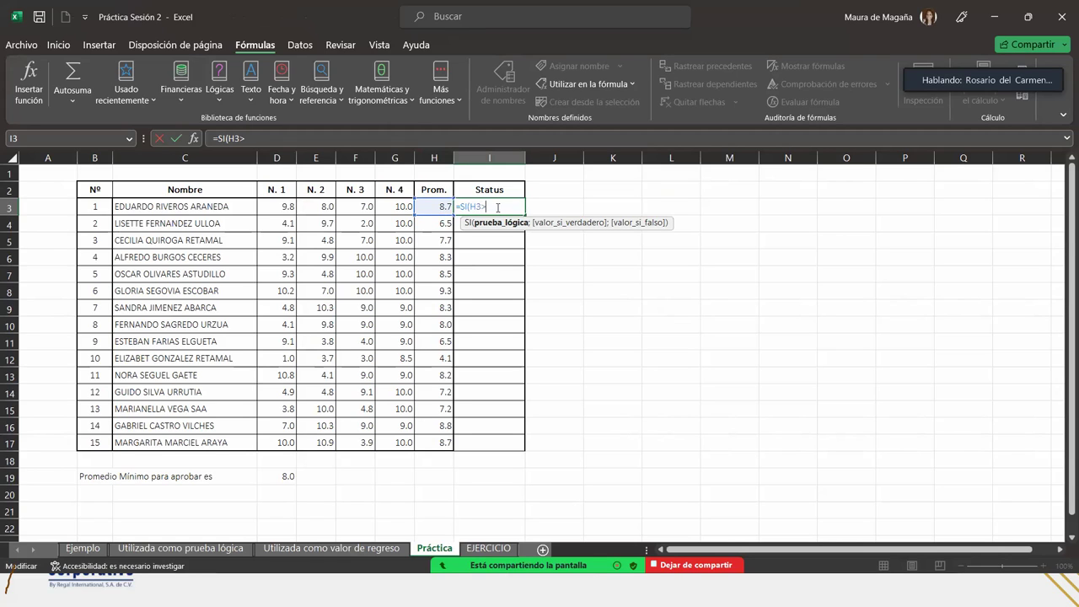
text(=)
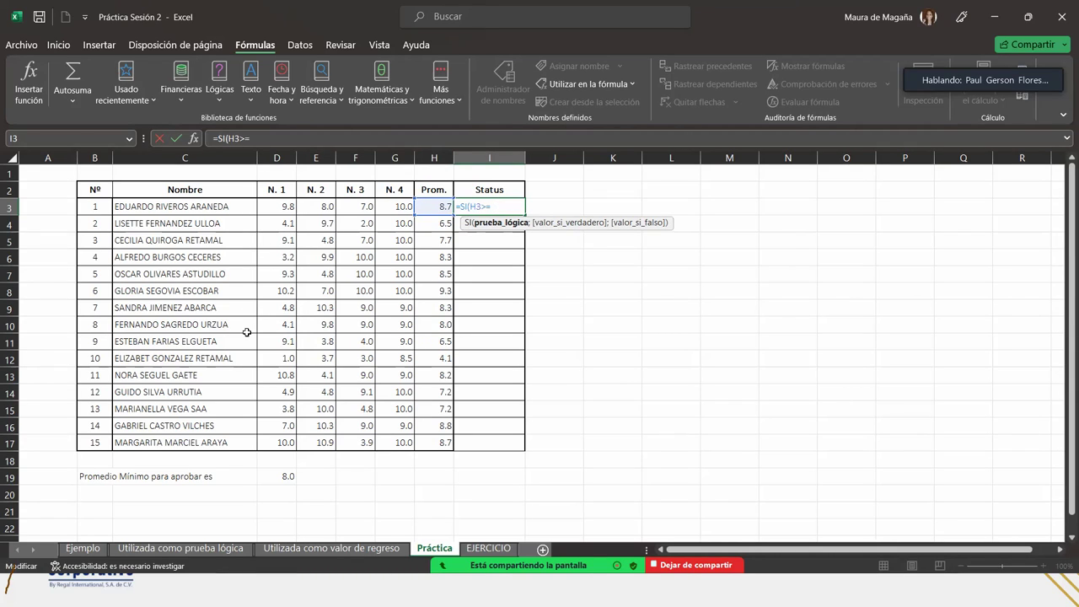
click(288, 475)
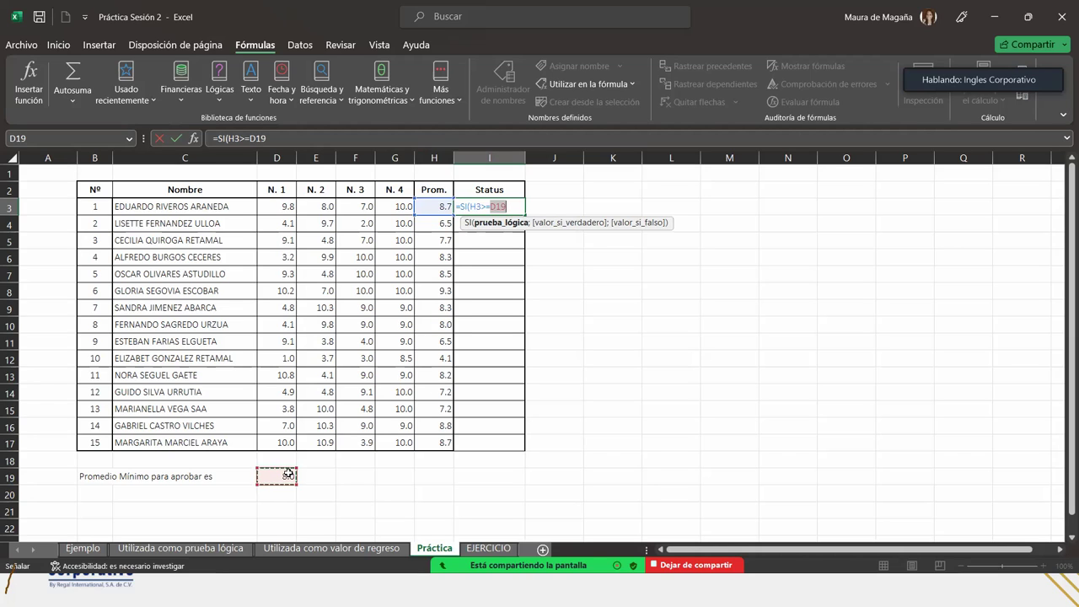
Lock D19 as $D$19 and add "Aprobado"/"Reprobado" results so I3 shows Aprobado
key(F4)
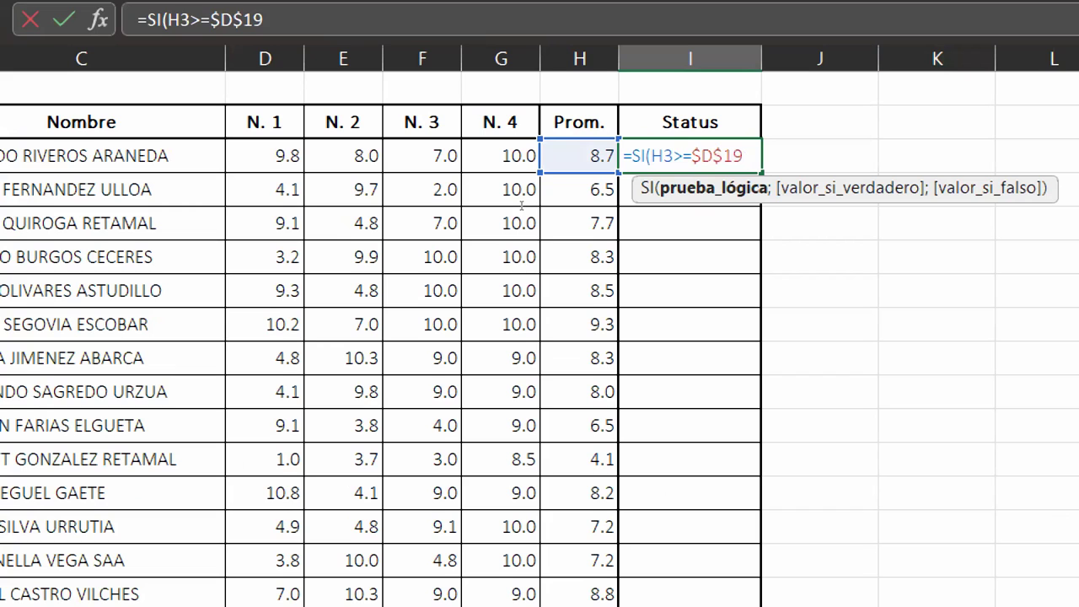
text(;)
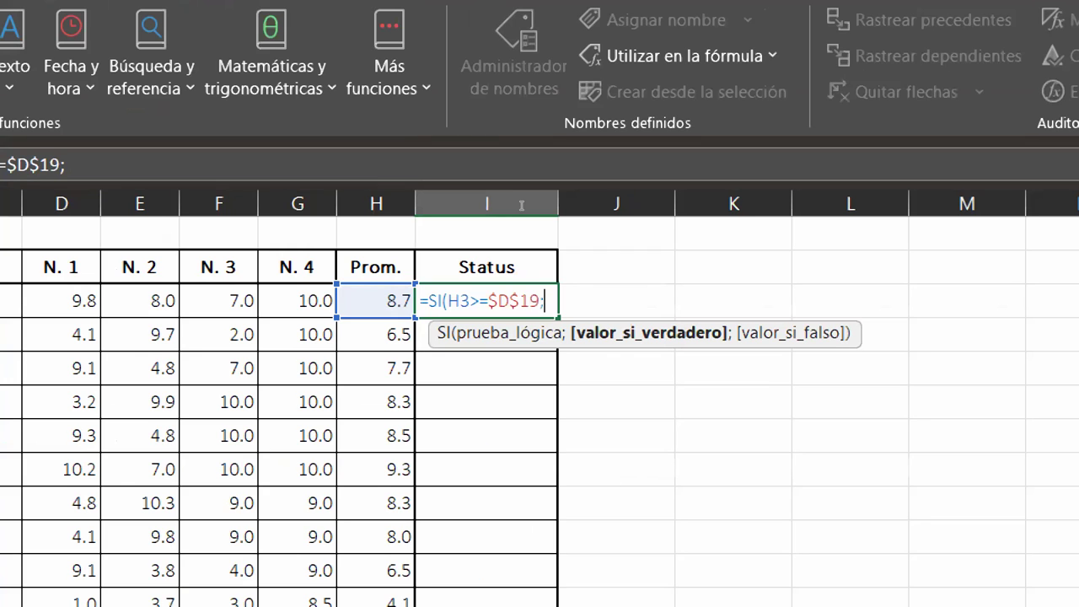
text(")
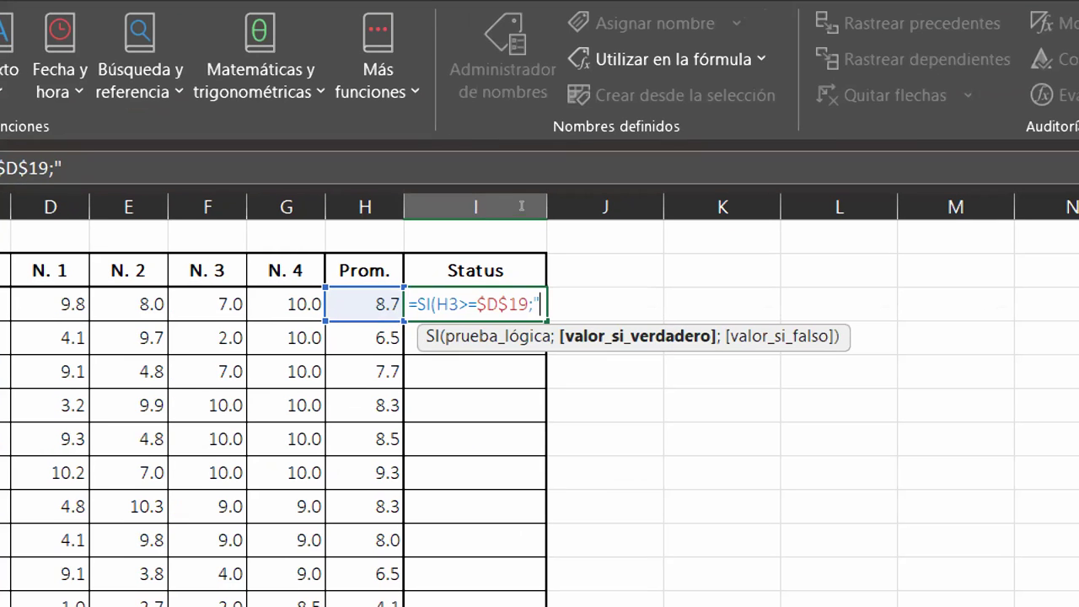
text(Aprobad)
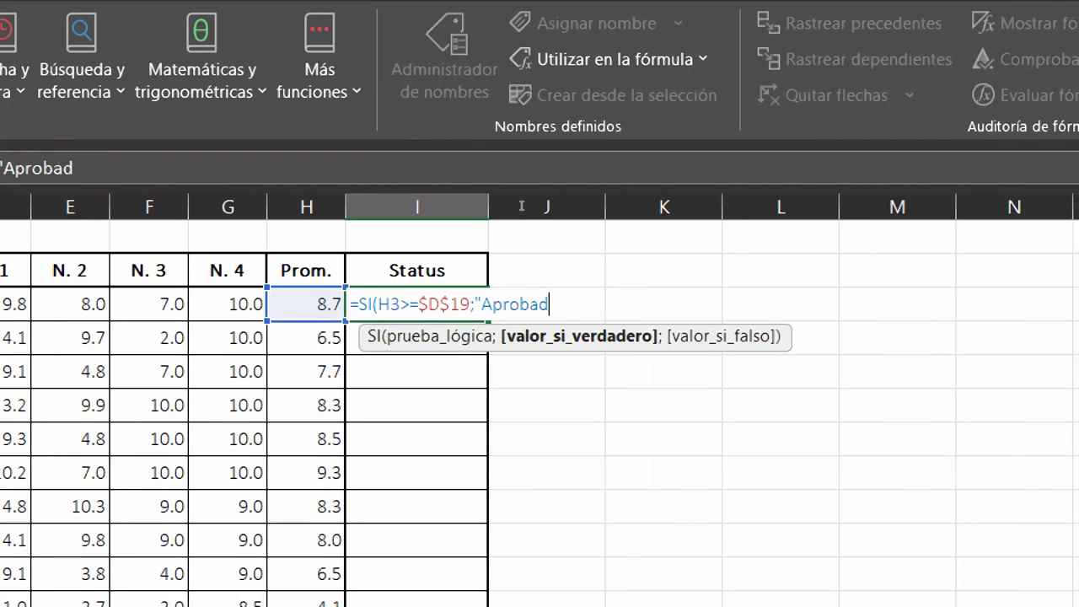
text(o")
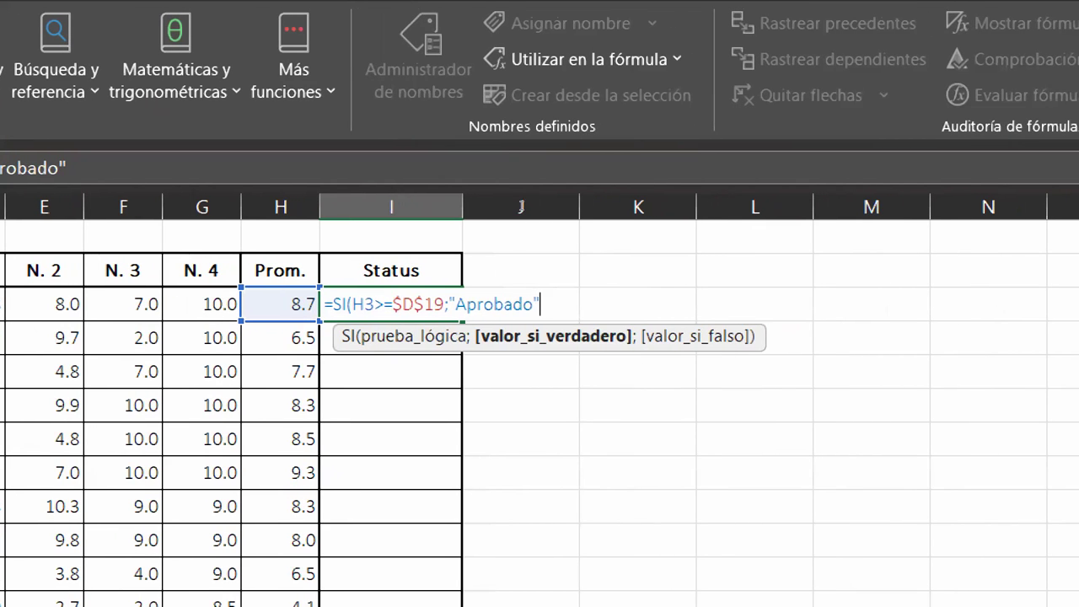
text(;)
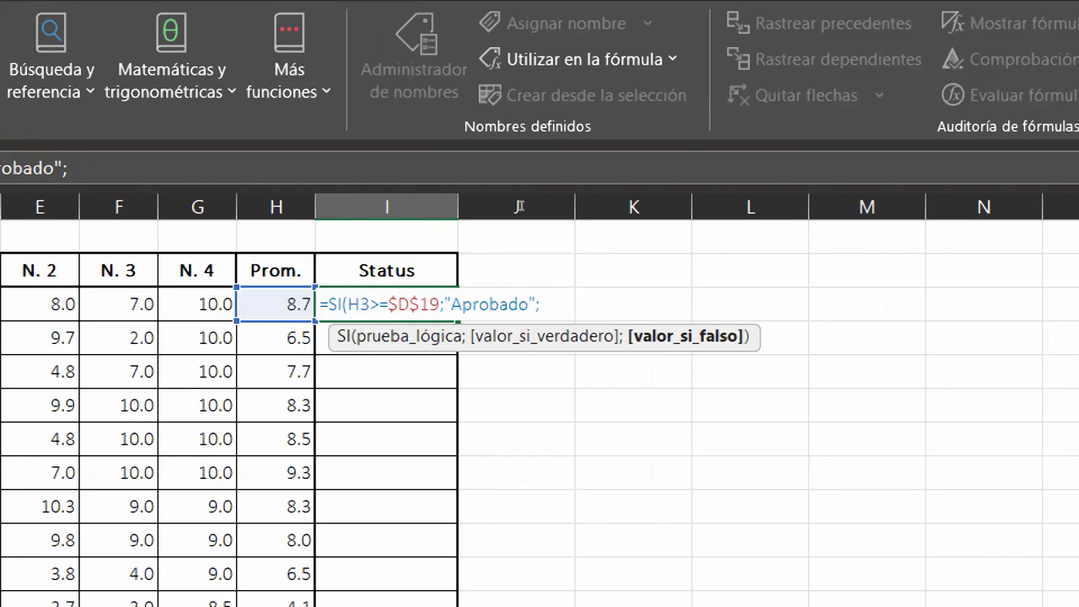
text(")
text(Repronad)
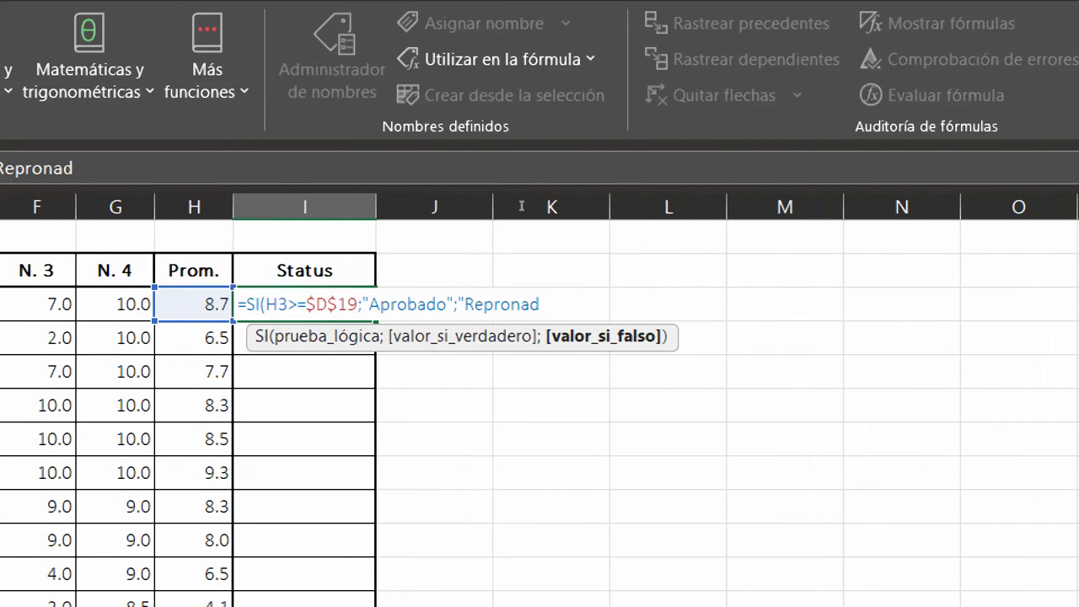
key(BackSpace)
key(BackSpace)
key(BackSpace)
text(bado"))
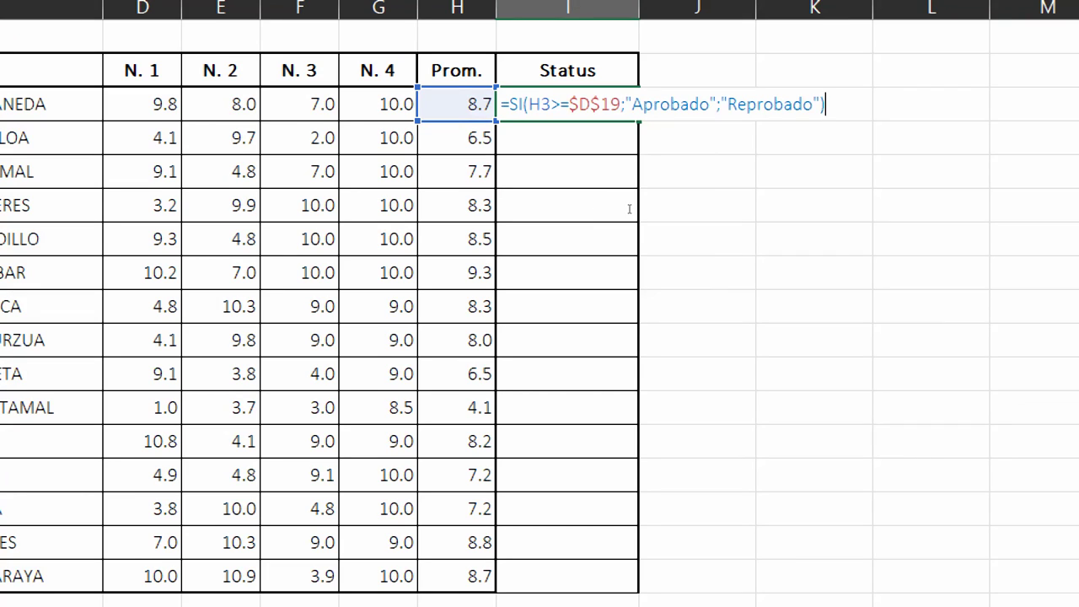
key(Return)
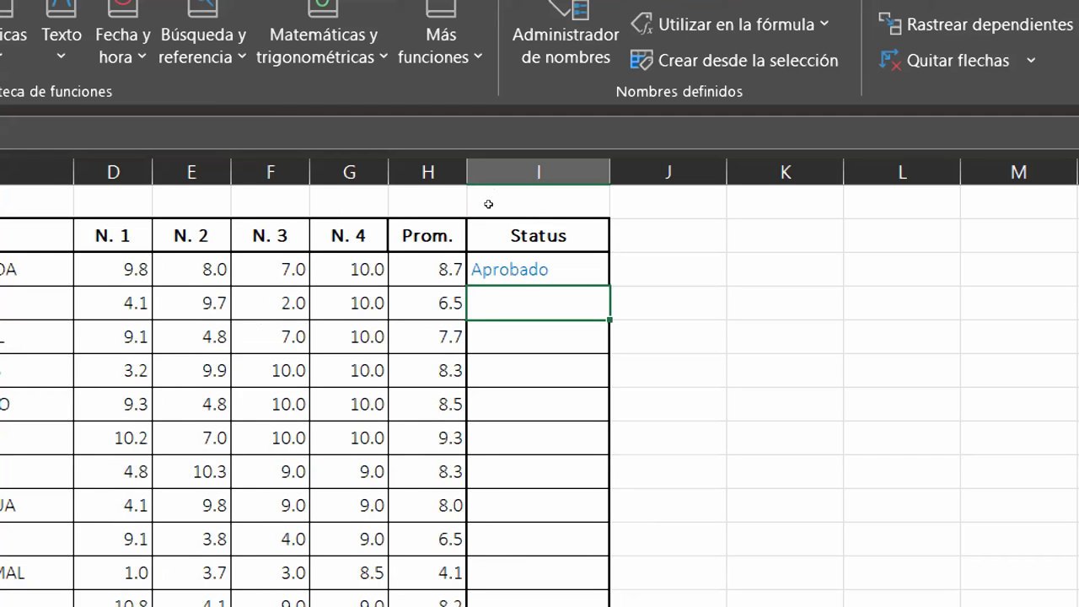
key(Up)
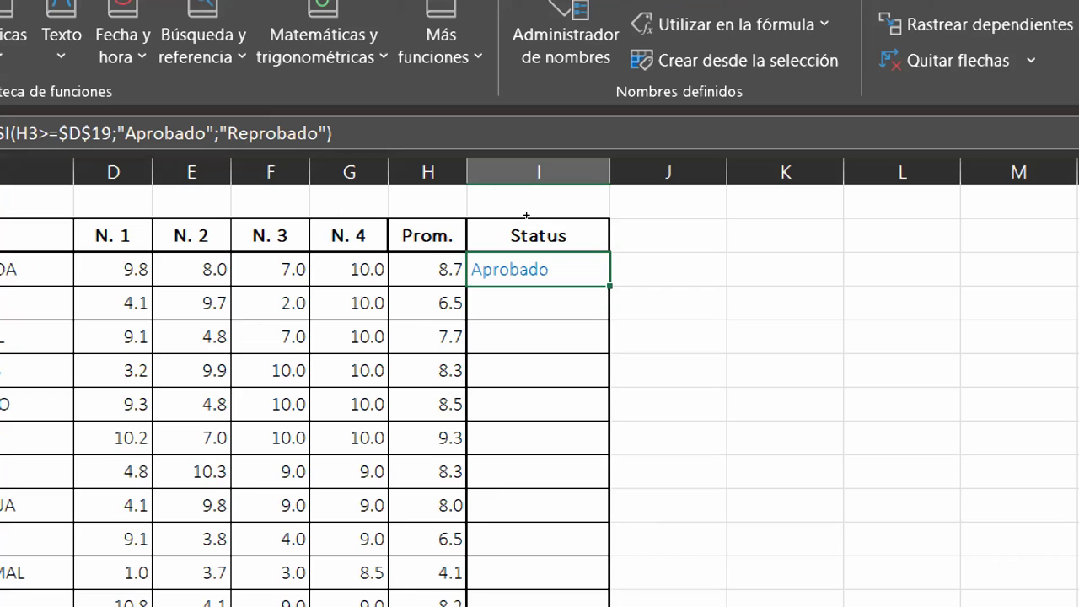
Fill the I3 Status formula down to I17, then select row 10 through its H10 average
double_click(609, 286)
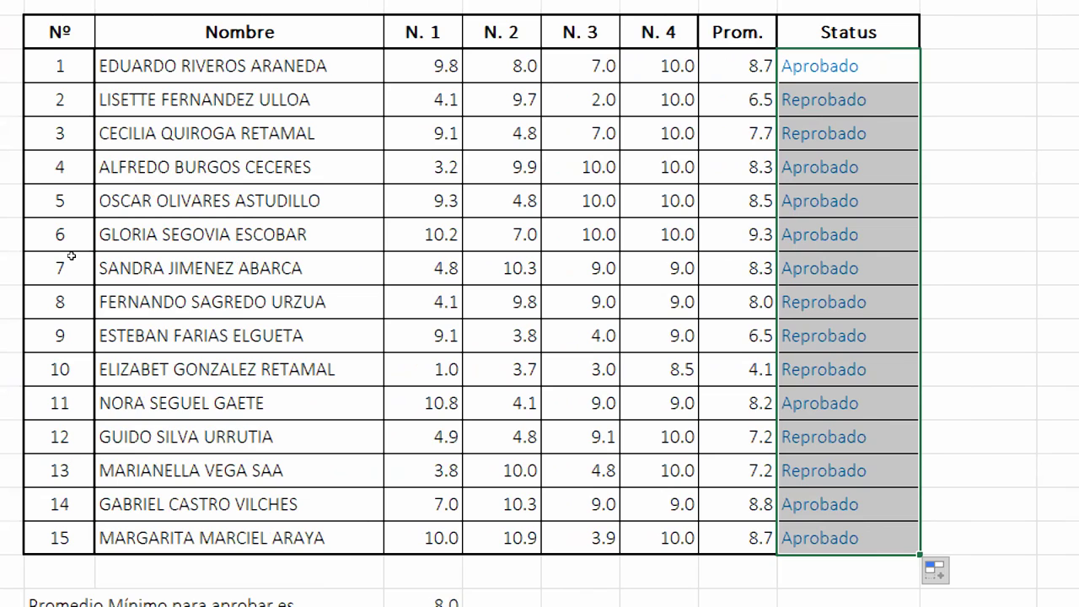
click(344, 335)
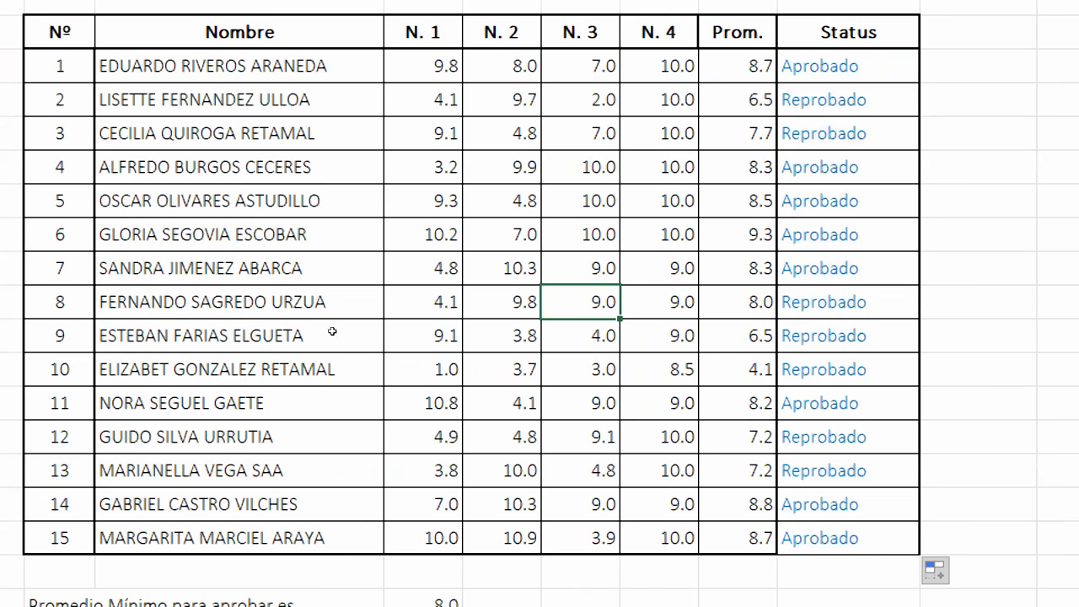
click(122, 320)
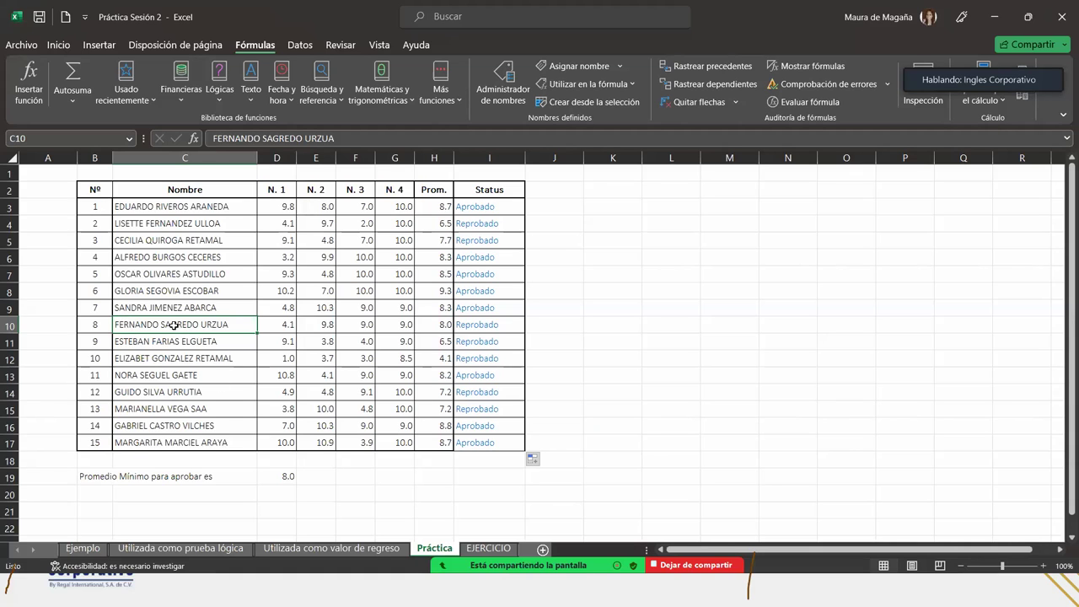
drag(173, 325, 436, 327)
click(437, 327)
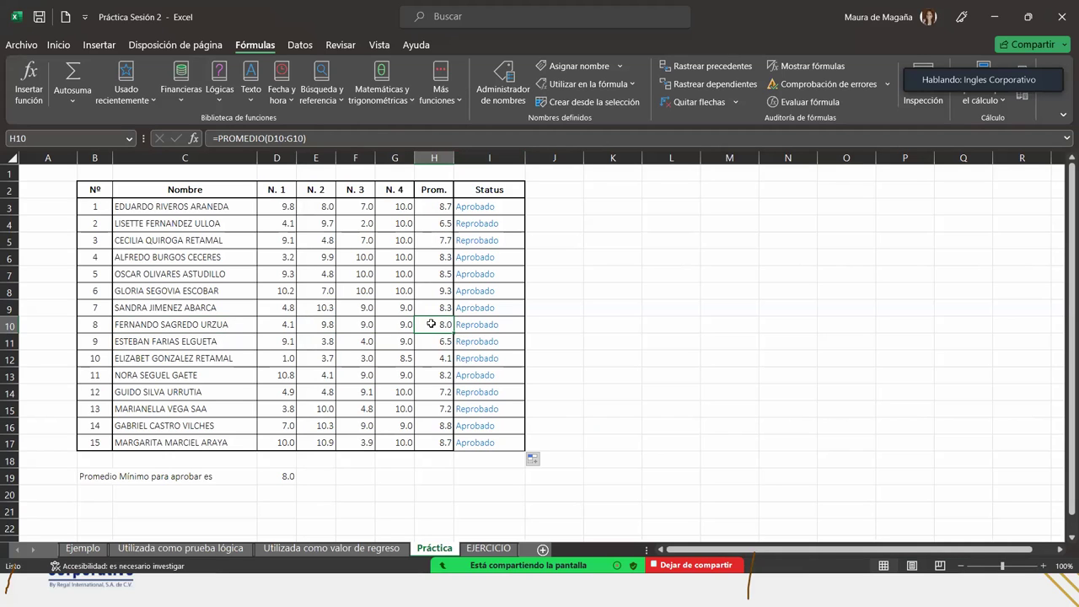
Add a decimal to the H3:H17 averages to reveal H10's 7.98, then revert to one decimal
click(61, 46)
drag(441, 211, 439, 446)
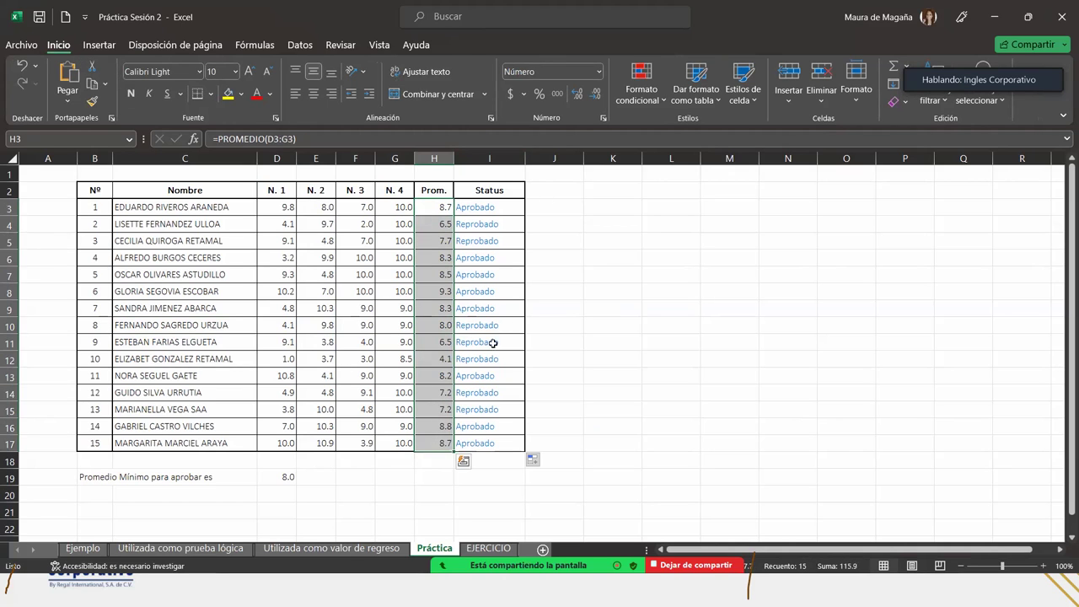
click(576, 96)
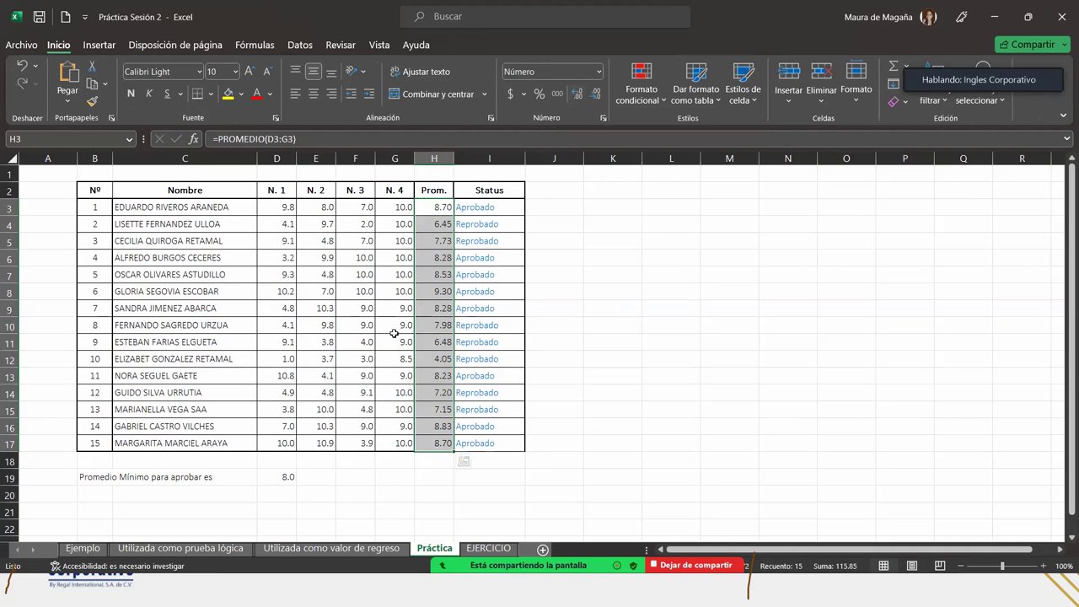
click(437, 329)
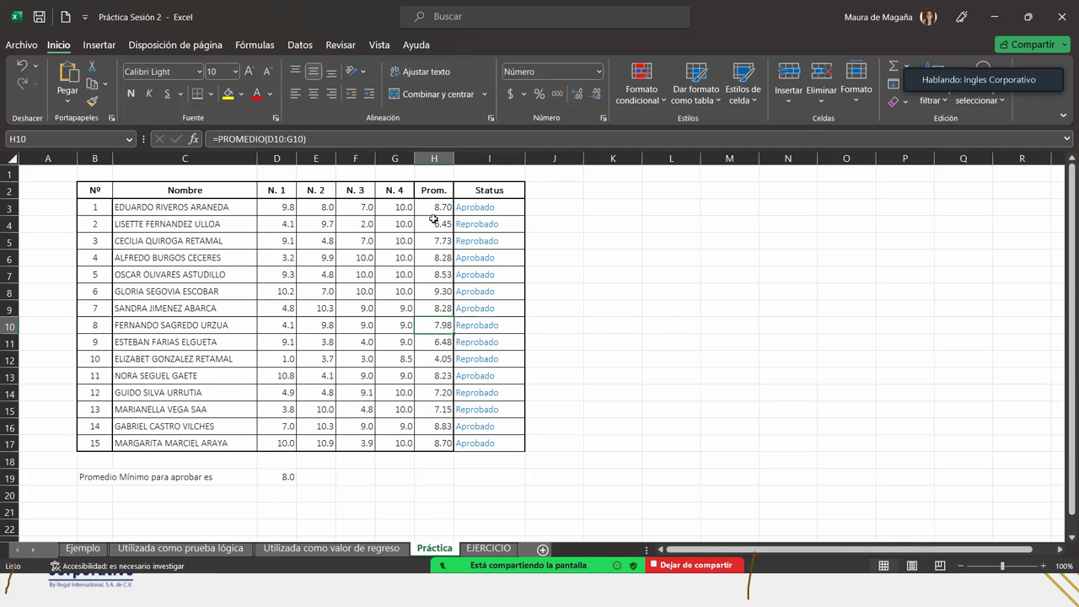
drag(434, 211, 439, 444)
click(594, 95)
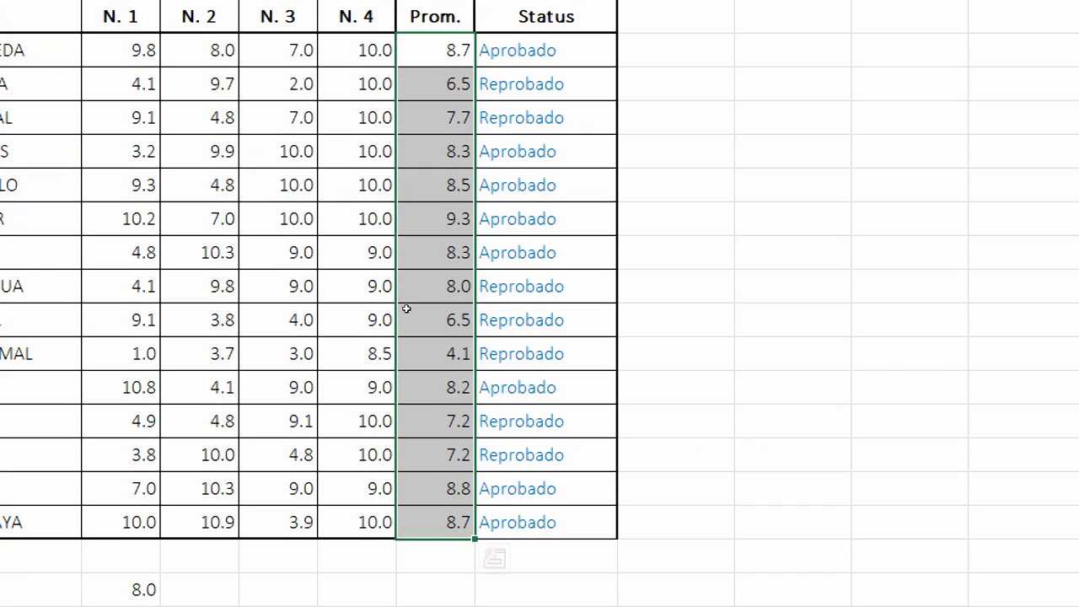
click(420, 325)
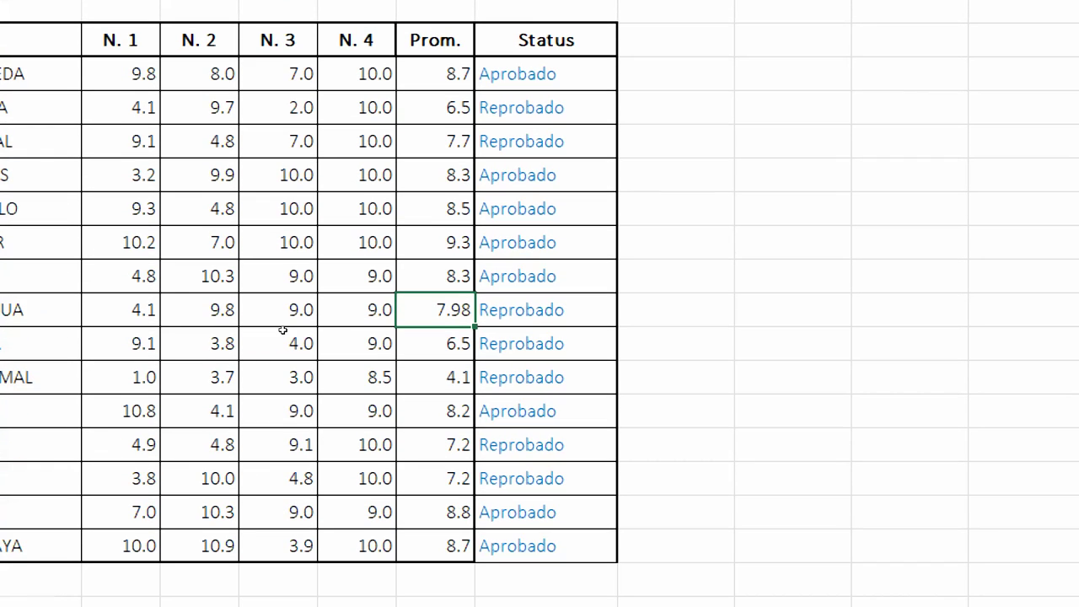
key(Left)
key(Left)
key(Left)
text(4)
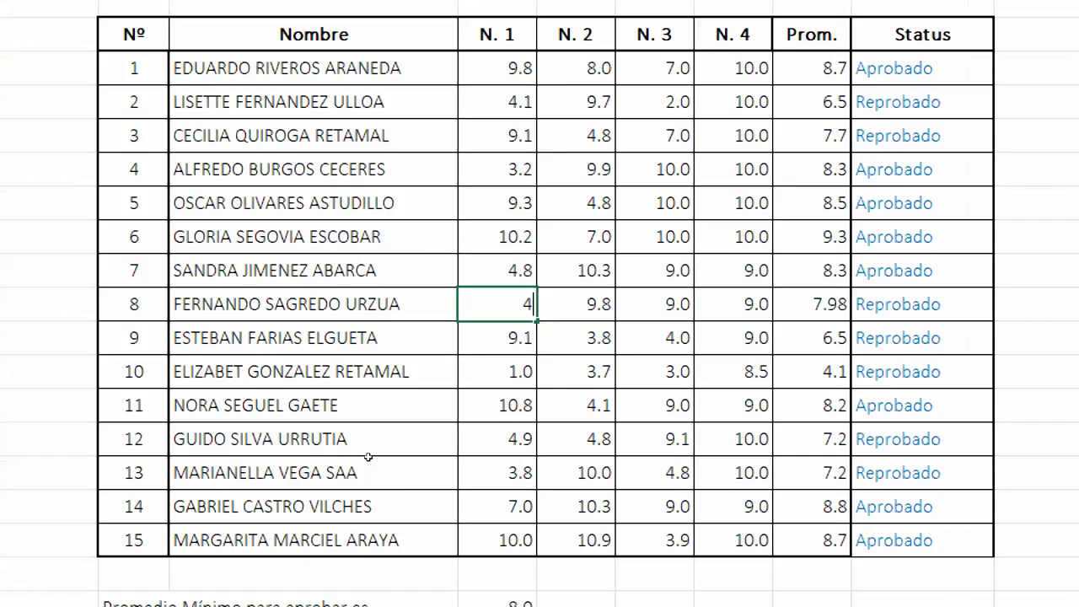
text(.5)
key(Return)
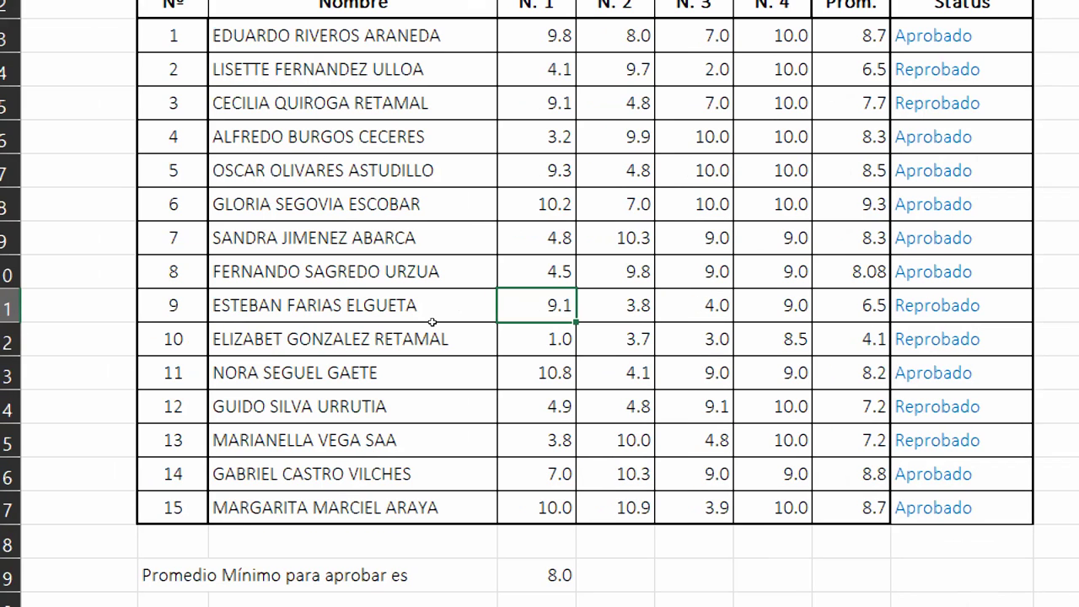
key(Up)
key(Right)
key(Right)
key(Right)
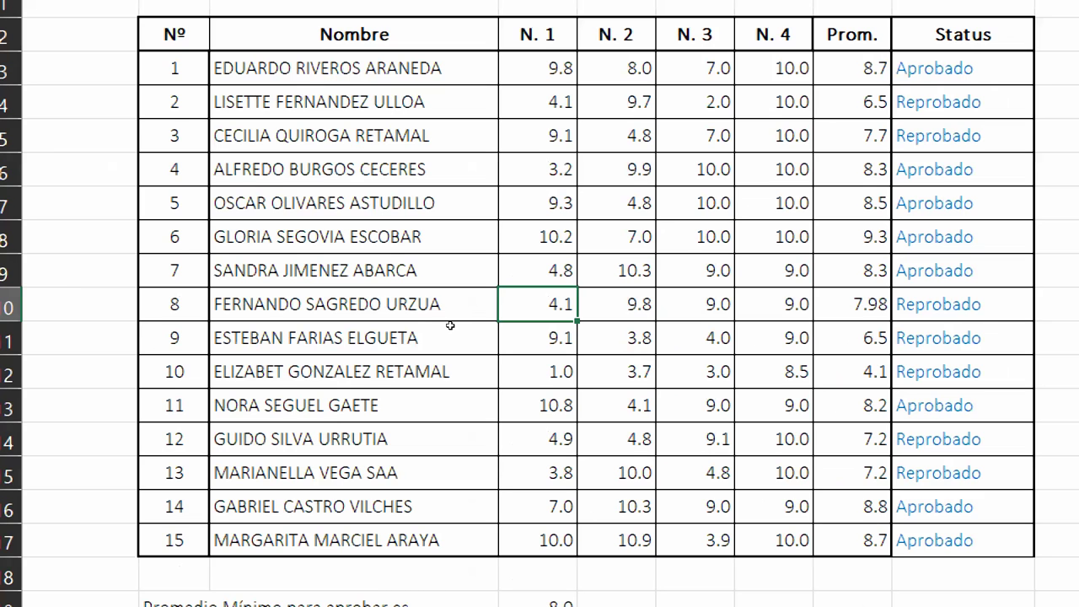
key(Right)
key(Right)
key(Right)
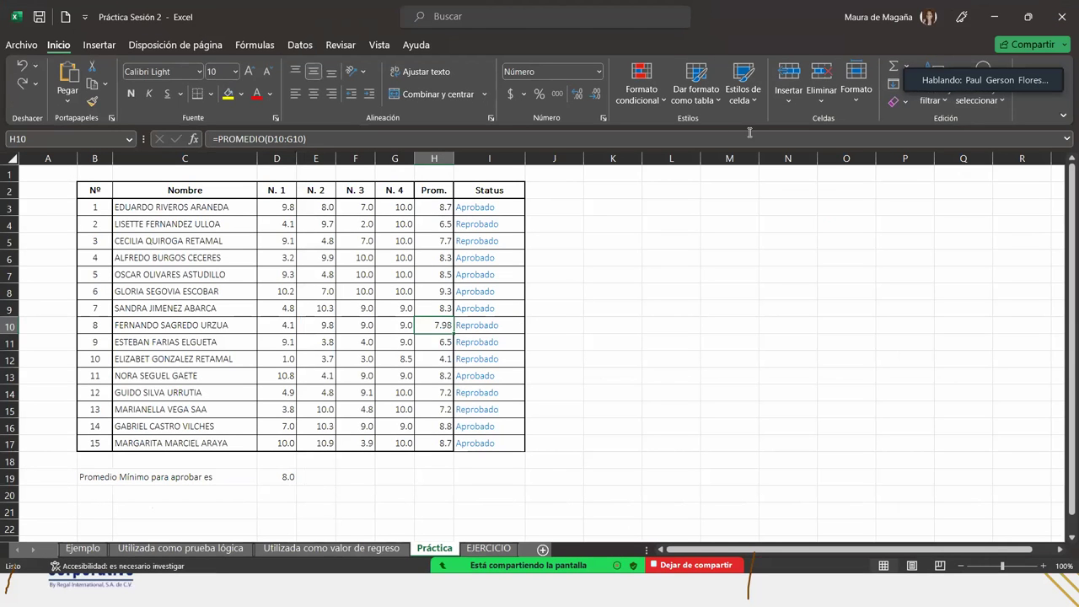
Show H10 as 8.0 with one decimal, then review the I3 Status formula without changing it
click(595, 94)
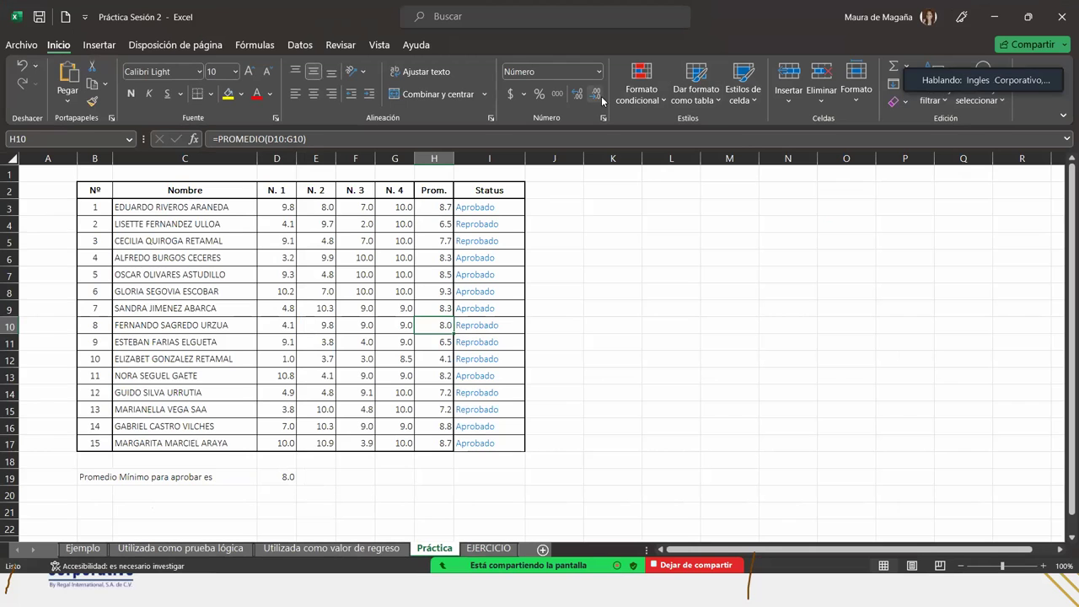
double_click(499, 207)
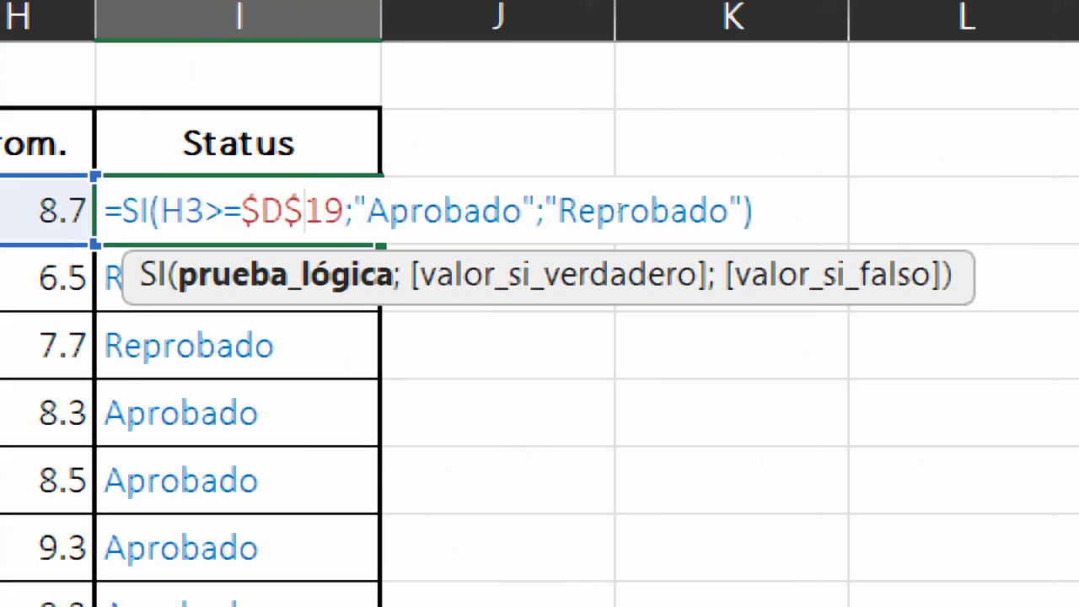
key(End)
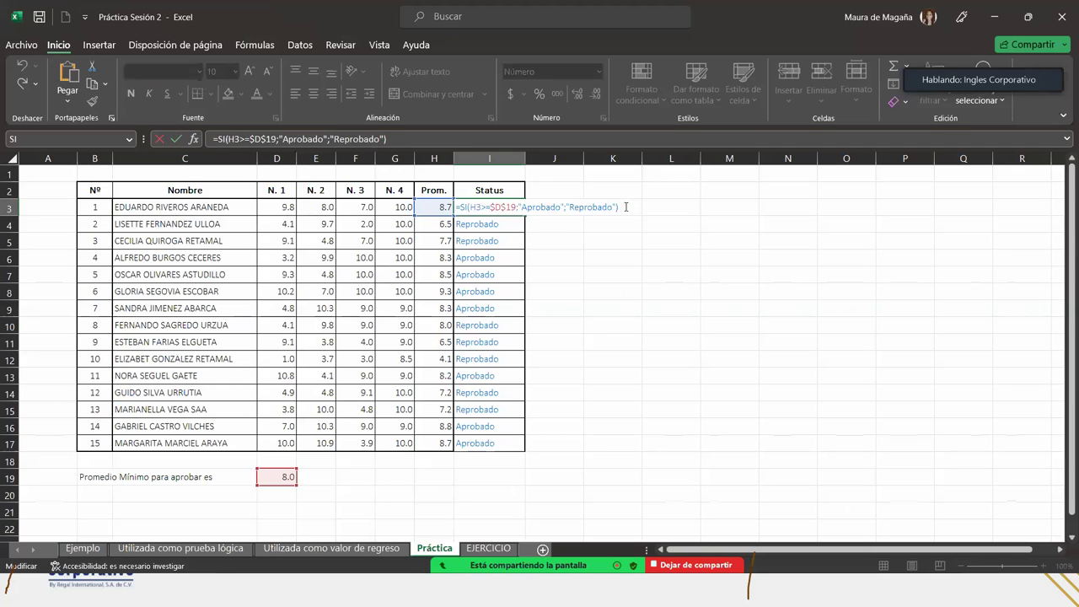
key(Return)
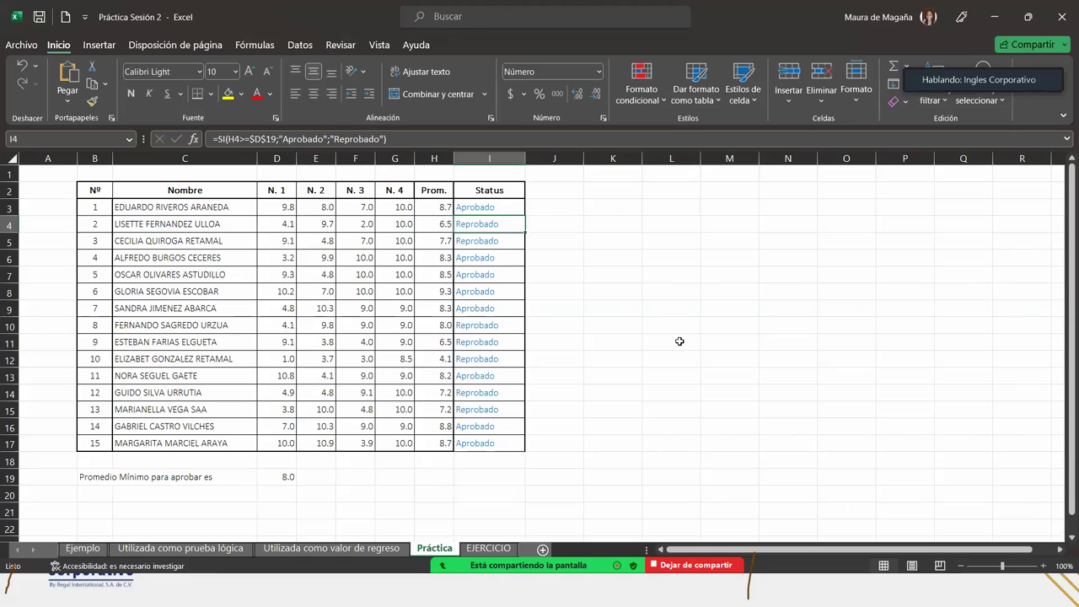
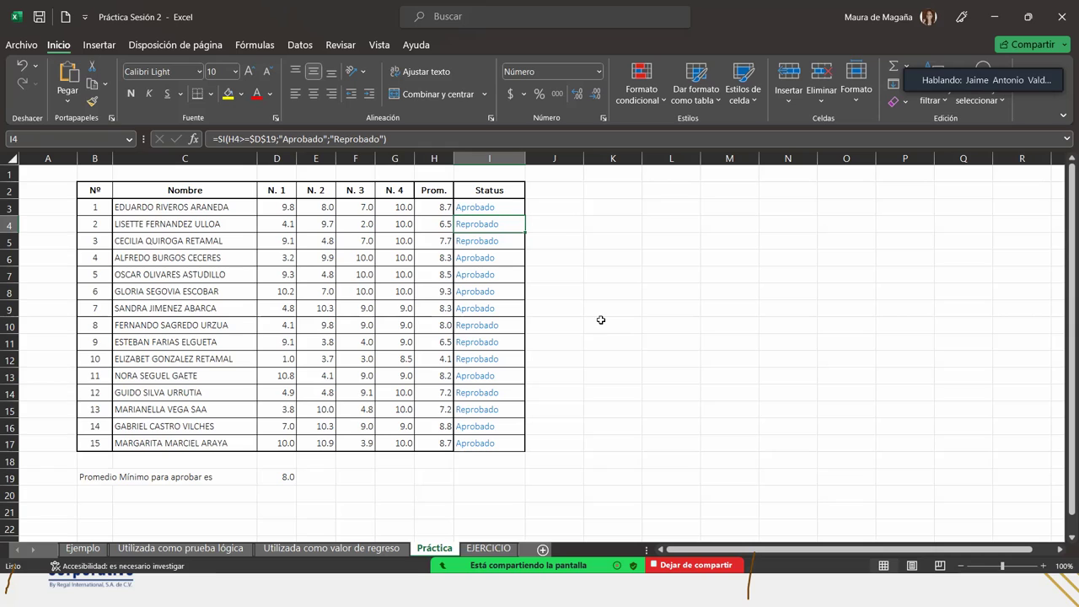
Check the Status formula on the Práctica sheet, then move to the EJERCICIO sheet
click(516, 210)
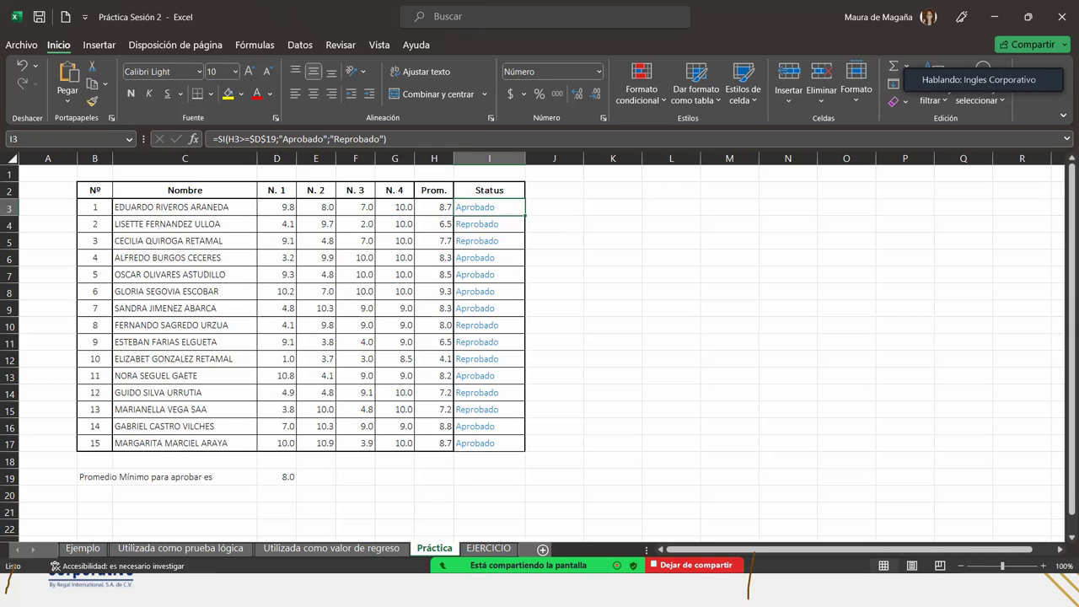
click(356, 490)
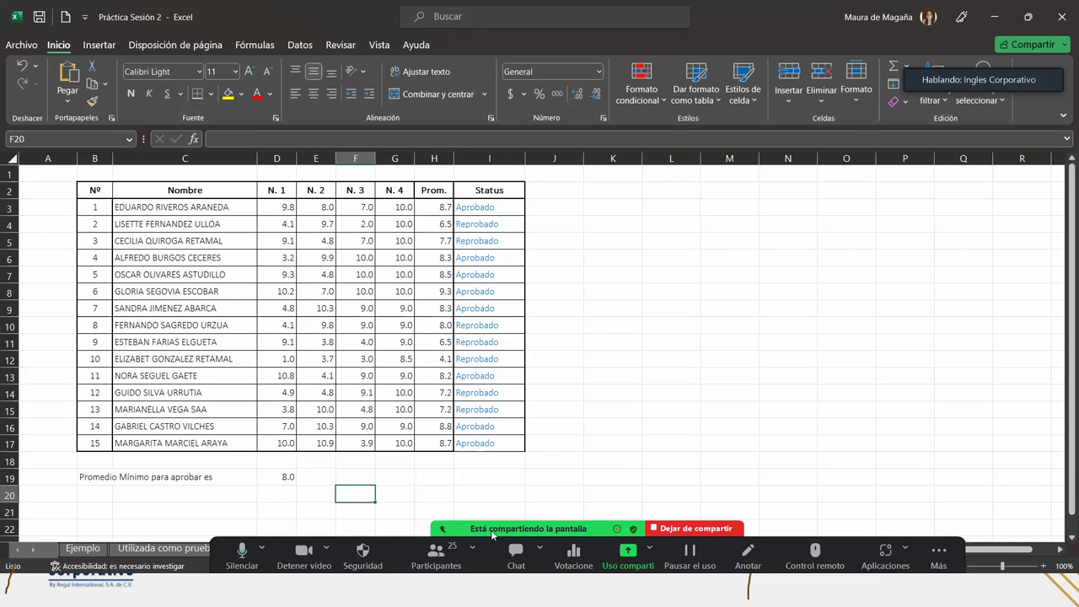
click(488, 549)
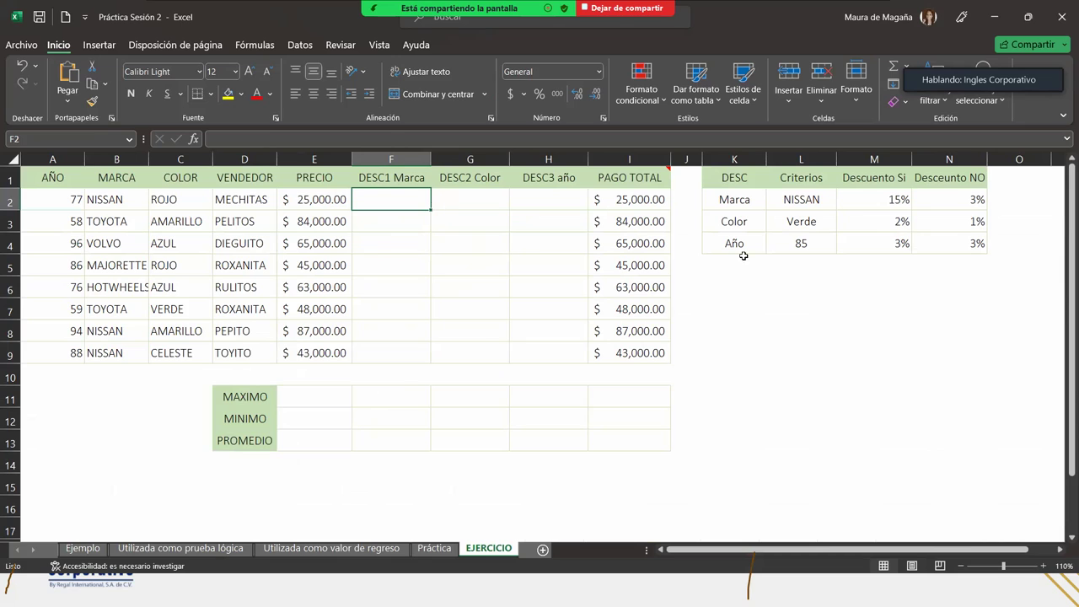
Review the discount criteria: NISSAN at 15% for brand, Verde for colour, 85 for year
click(830, 199)
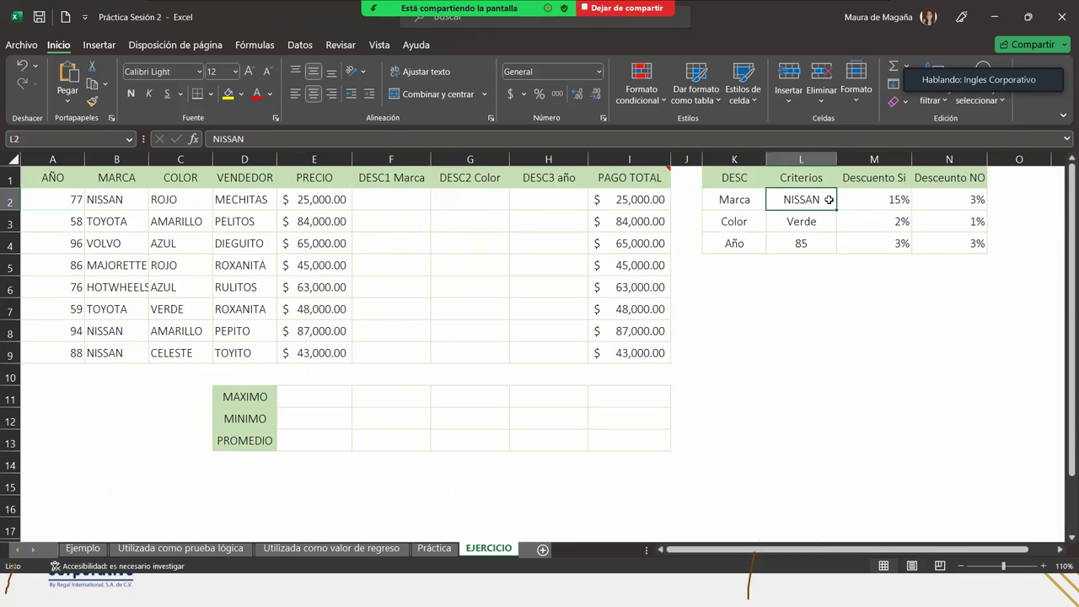
click(850, 201)
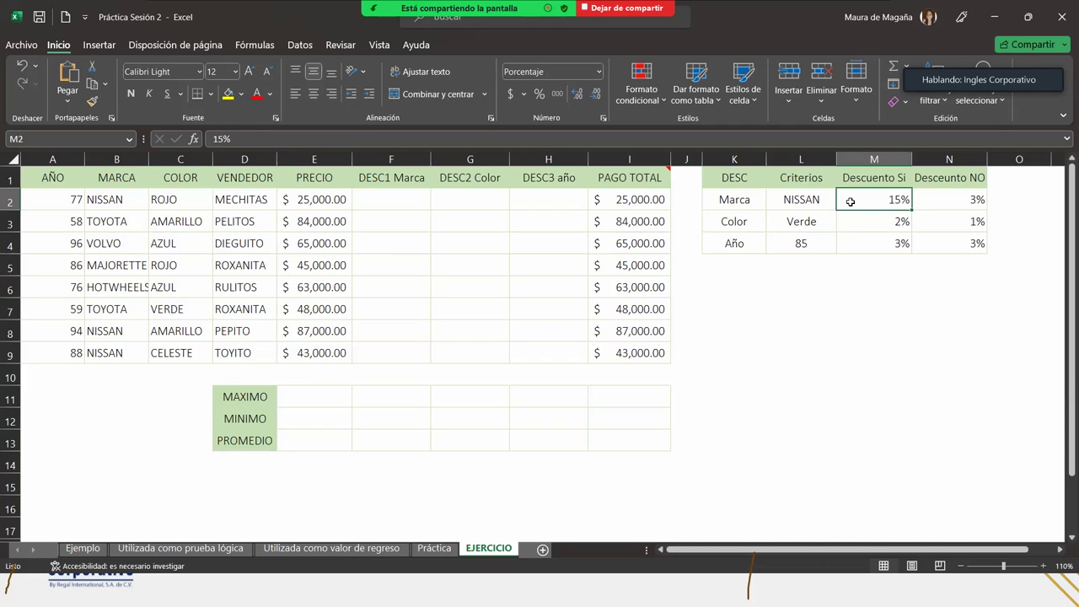
click(475, 182)
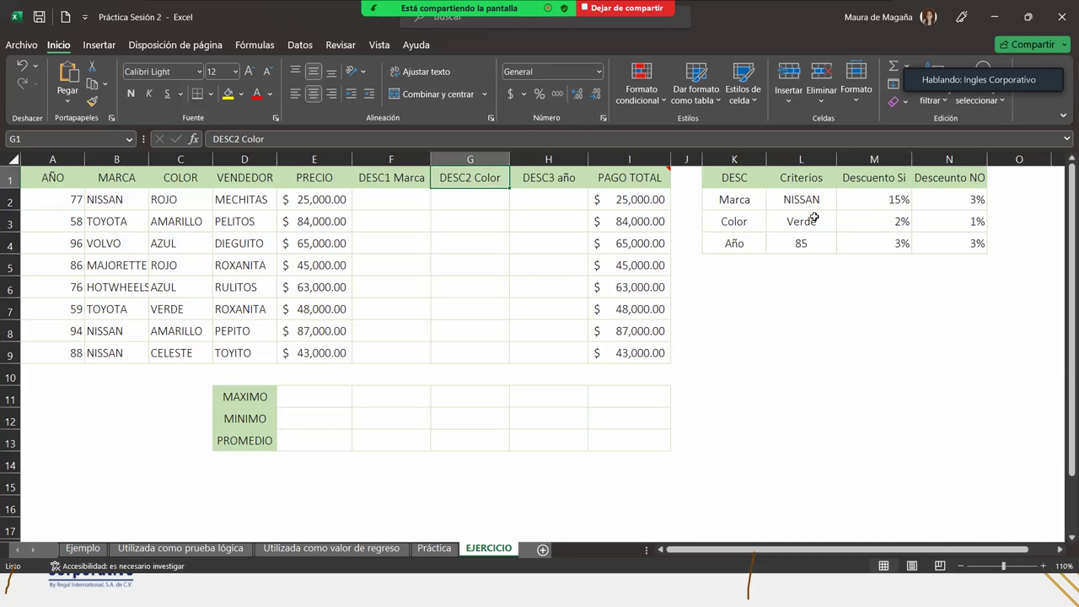
click(814, 219)
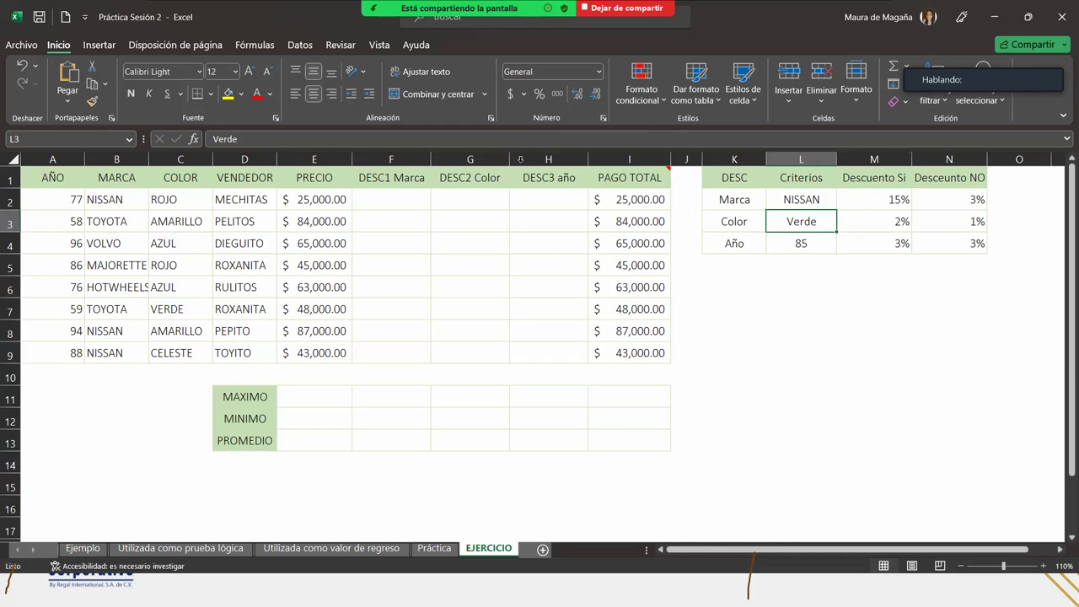
click(546, 177)
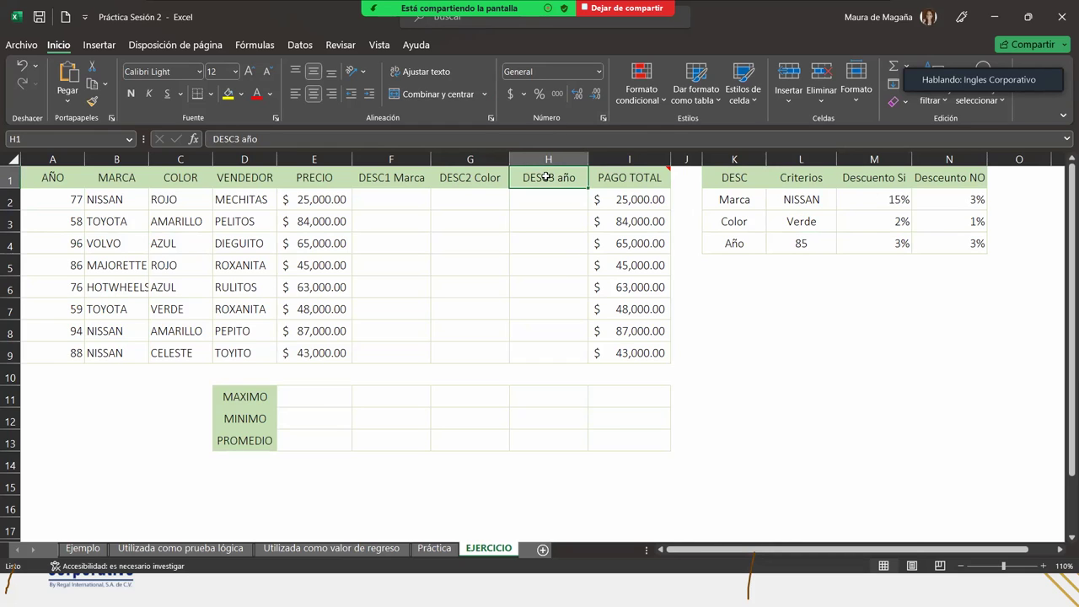
click(815, 244)
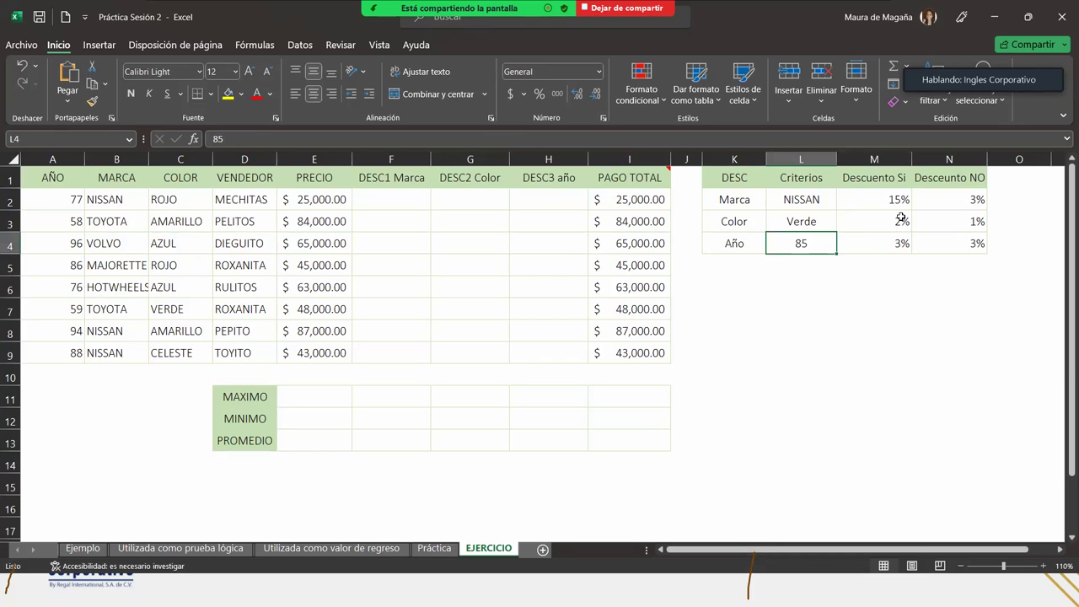
Change the year's no-discount rate in N4 to 5%
click(968, 240)
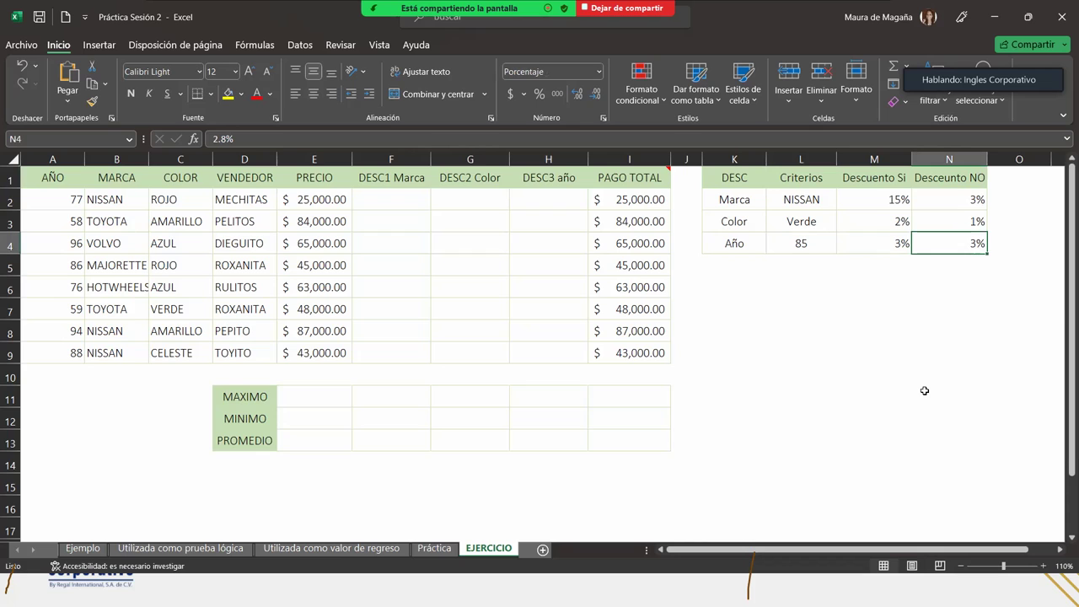
text(5)
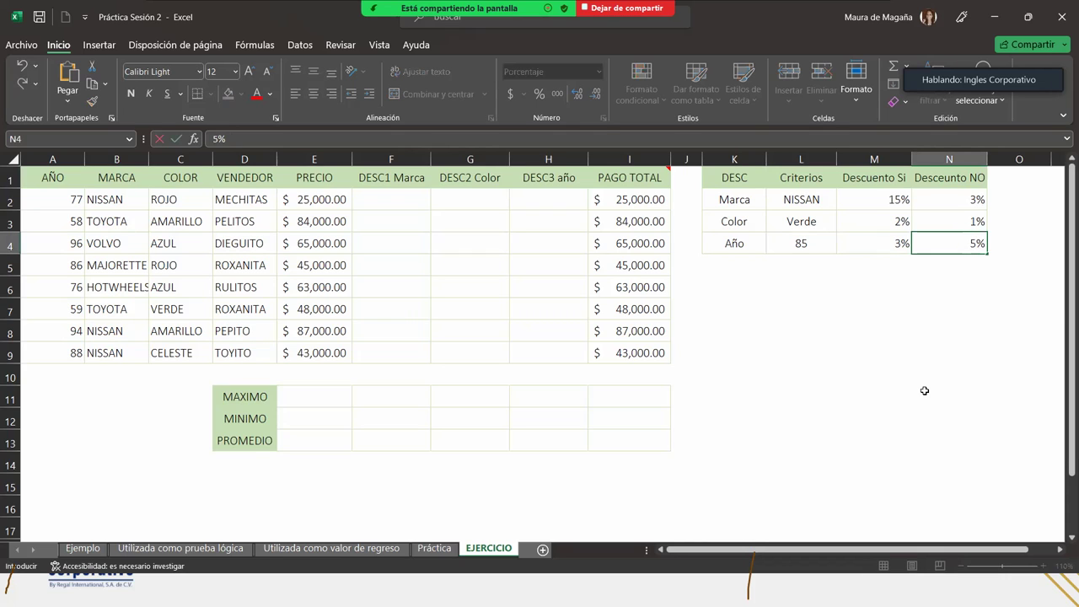
key(Return)
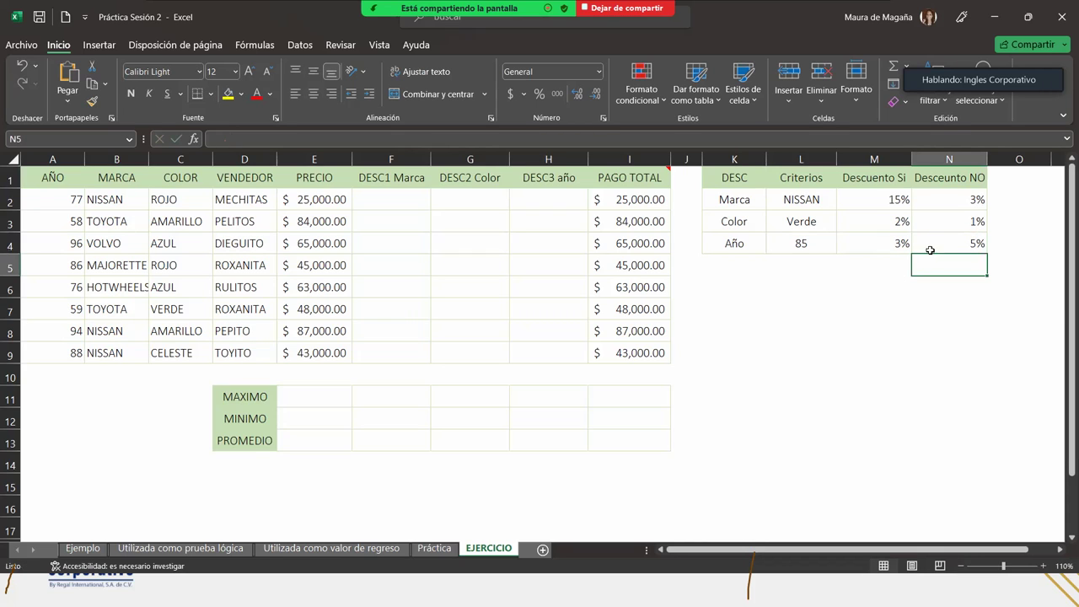
click(942, 241)
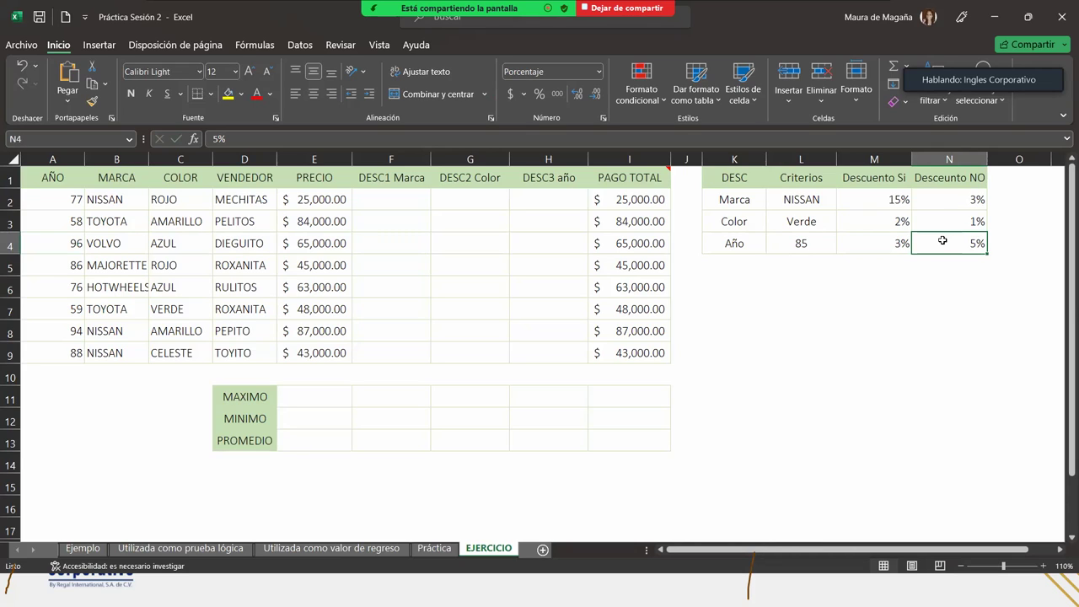
click(423, 201)
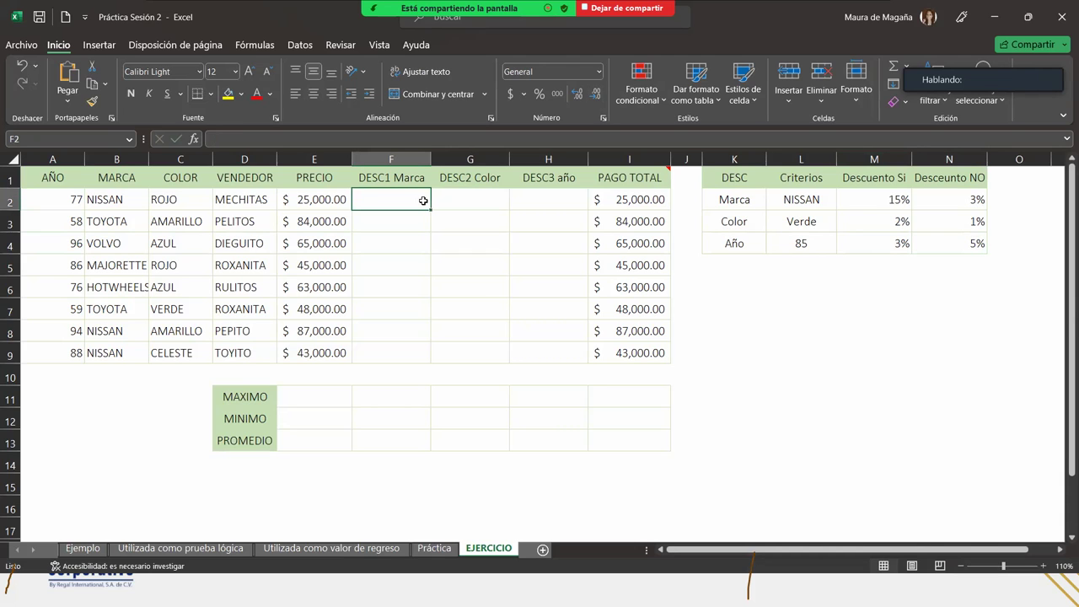
Start F2's formula as =SI(B2=L2;E2*M2, comparing the brand to the NISSAN criterion
text(=SI()
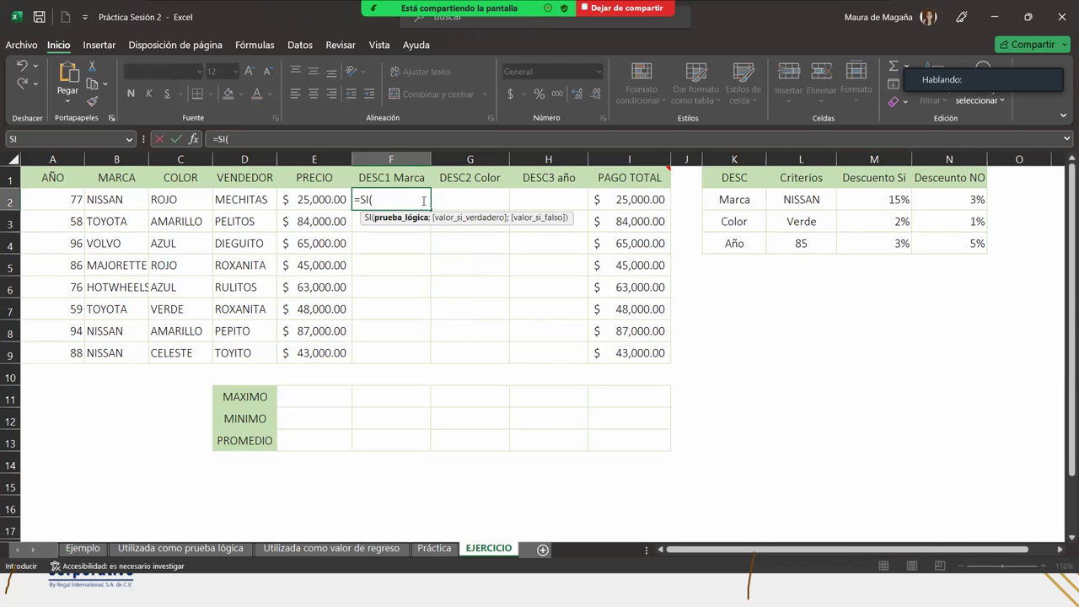
click(122, 199)
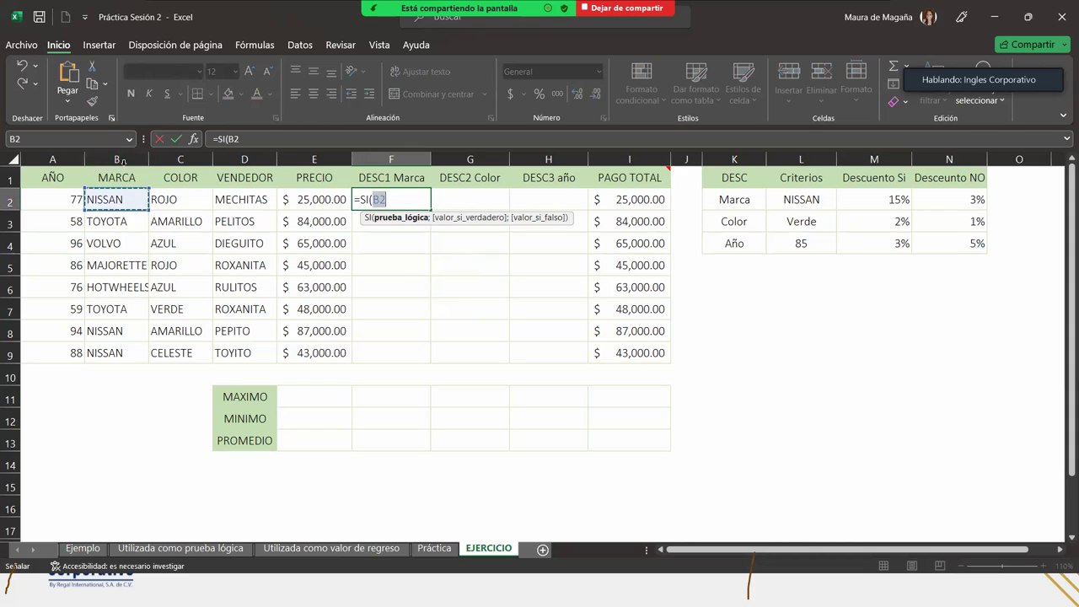
click(397, 197)
text(=)
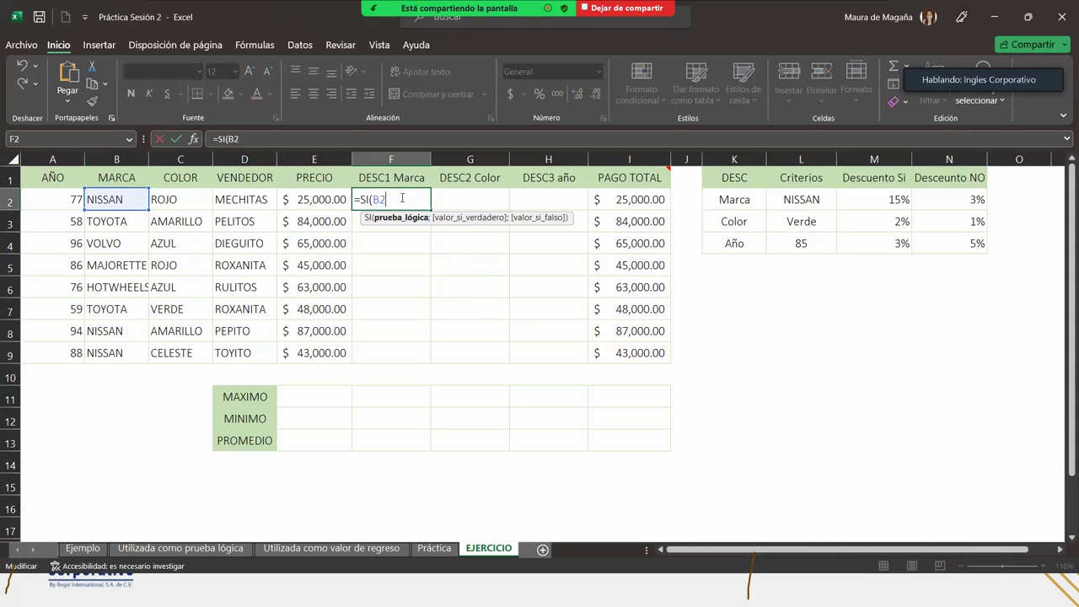
click(807, 199)
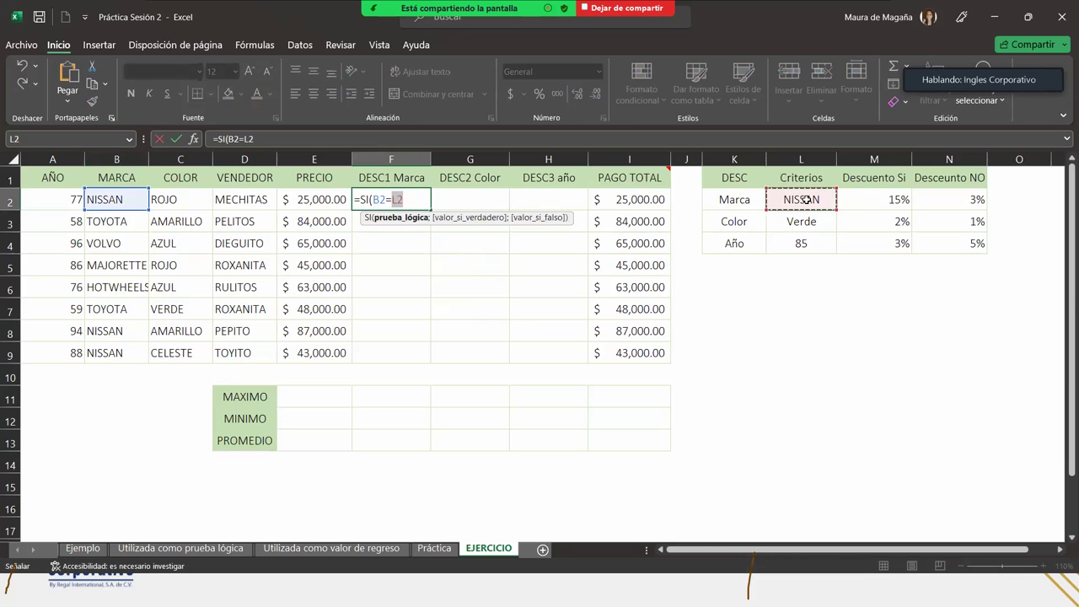
text(;)
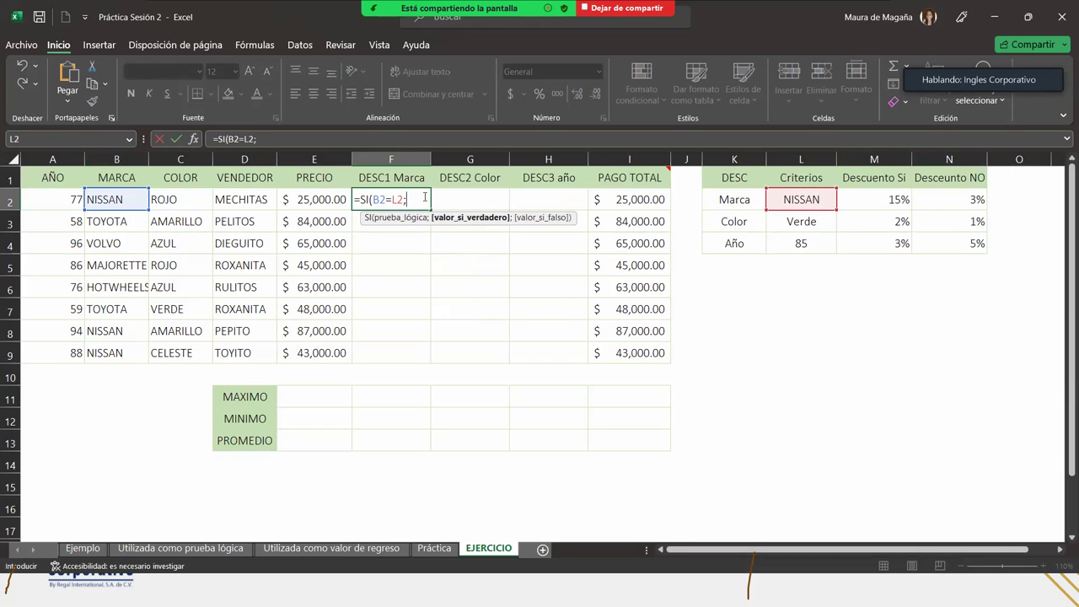
click(334, 199)
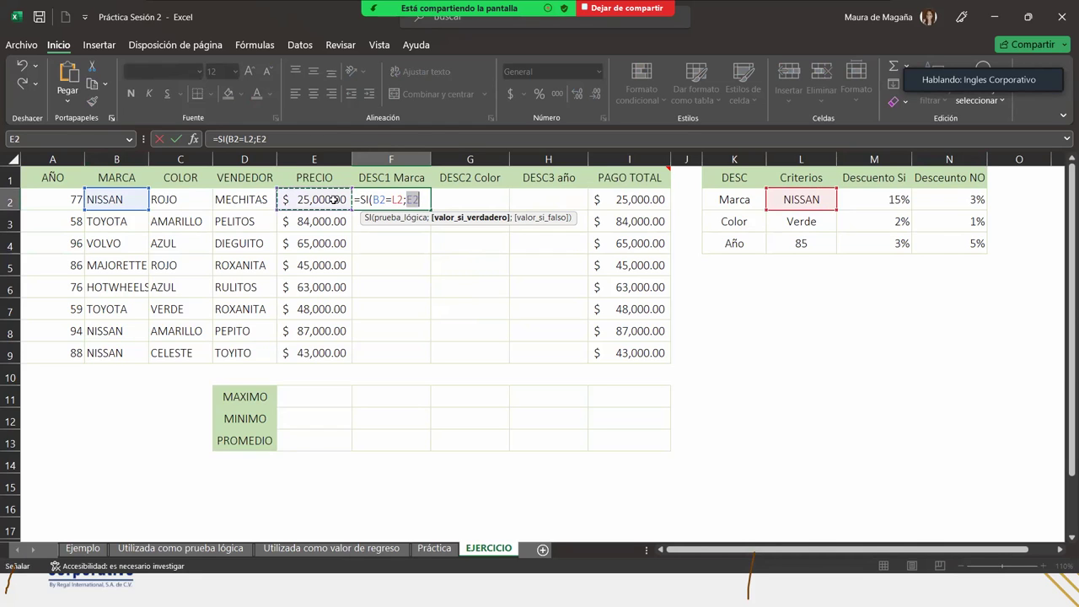
text(*)
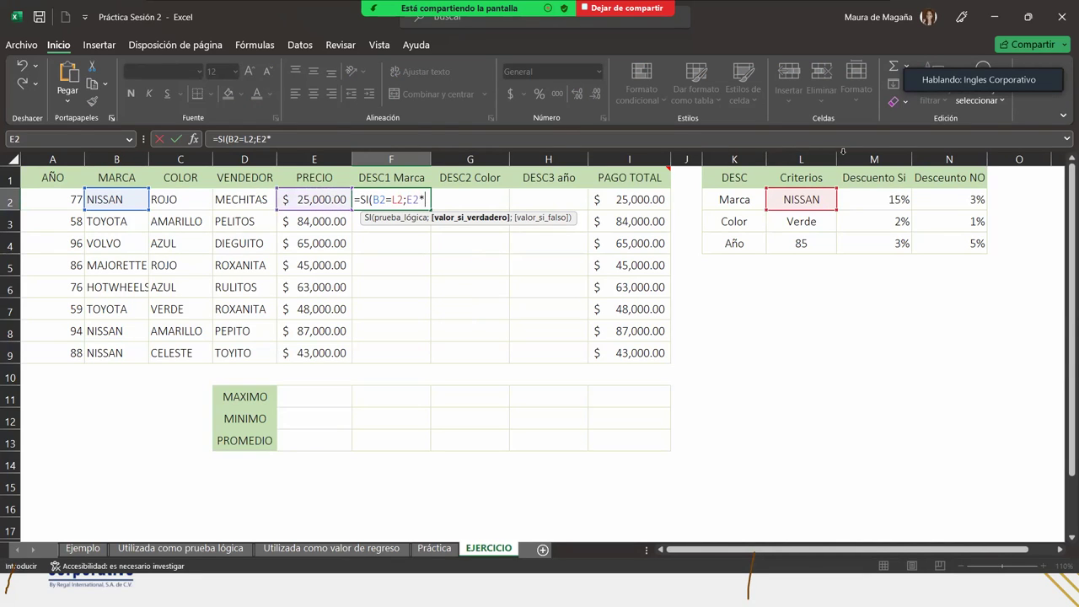
click(865, 199)
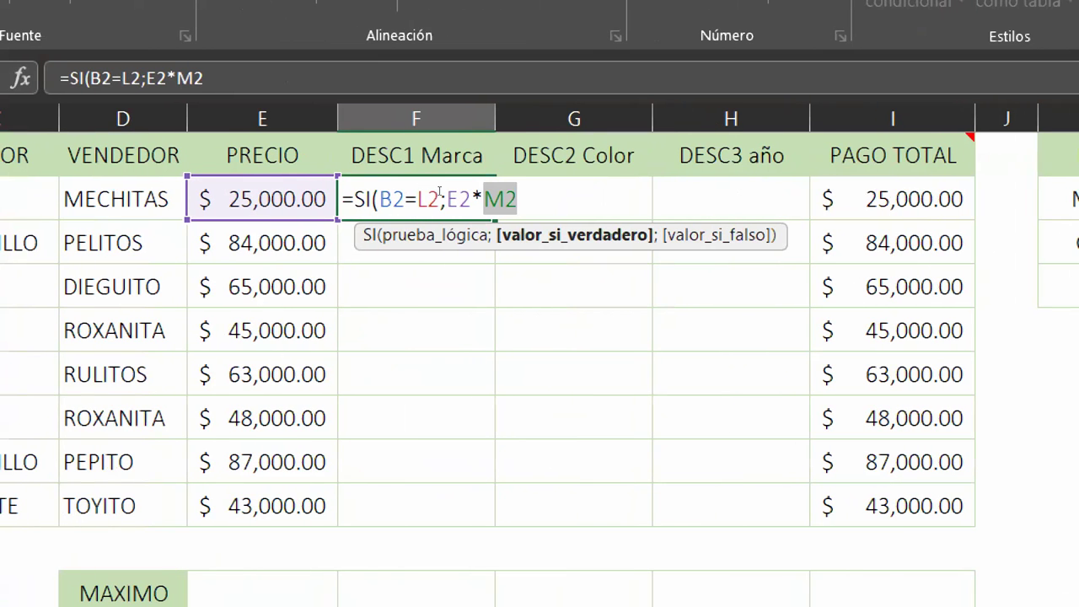
key(F2)
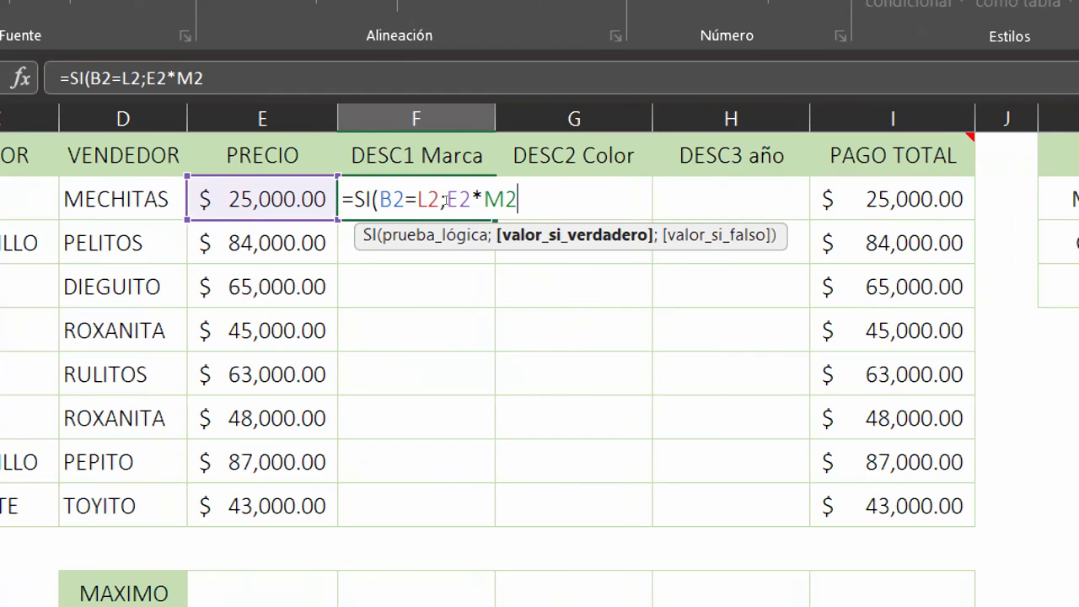
Add the false result E2*N2 and the closing parenthesis
text(;)
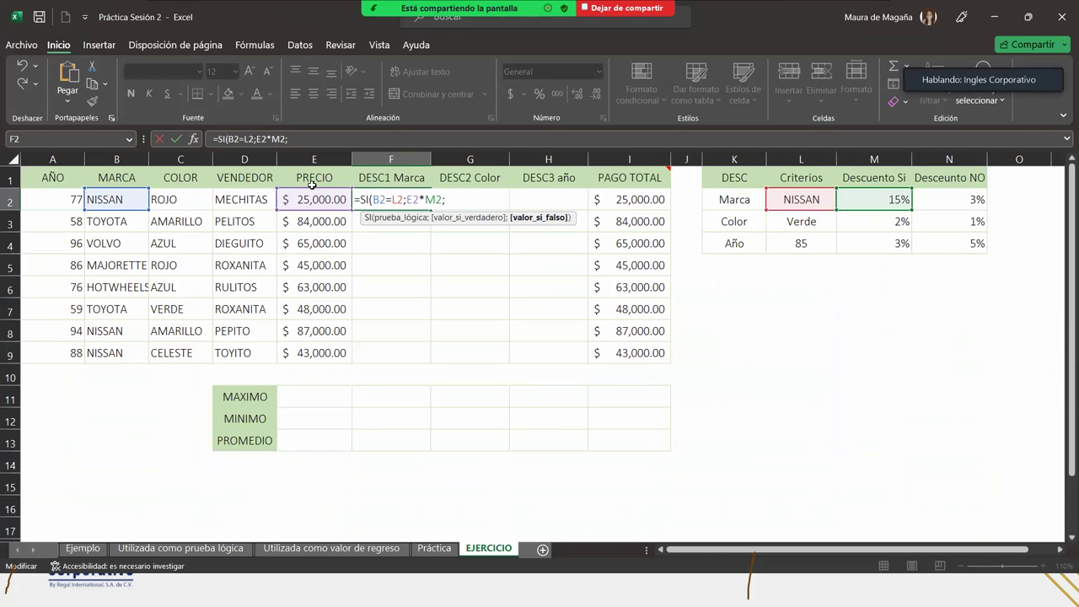
click(296, 203)
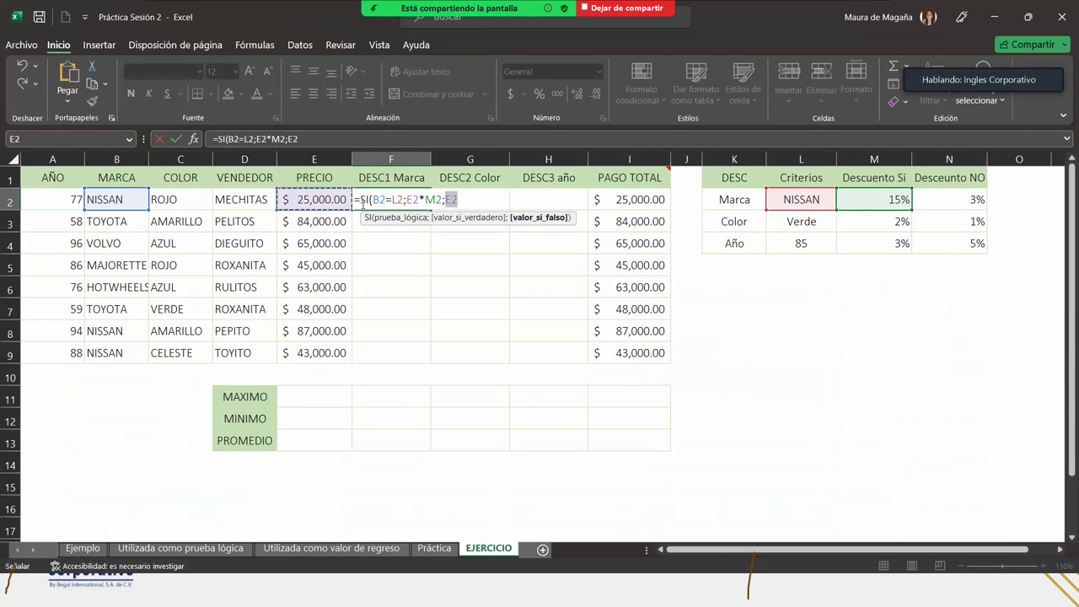
text(*)
click(964, 205)
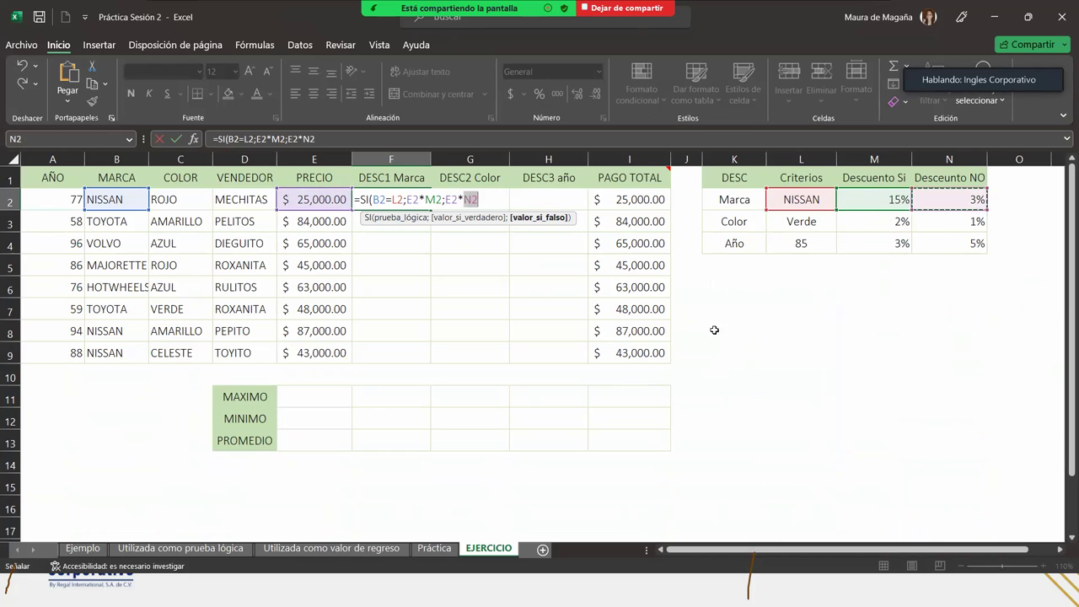
click(485, 199)
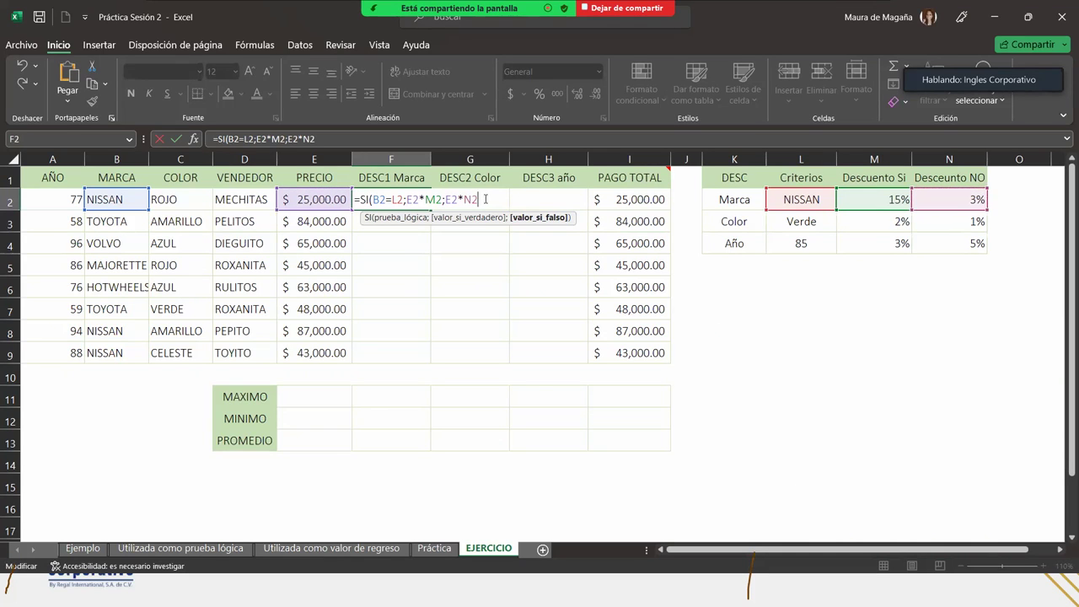
text())
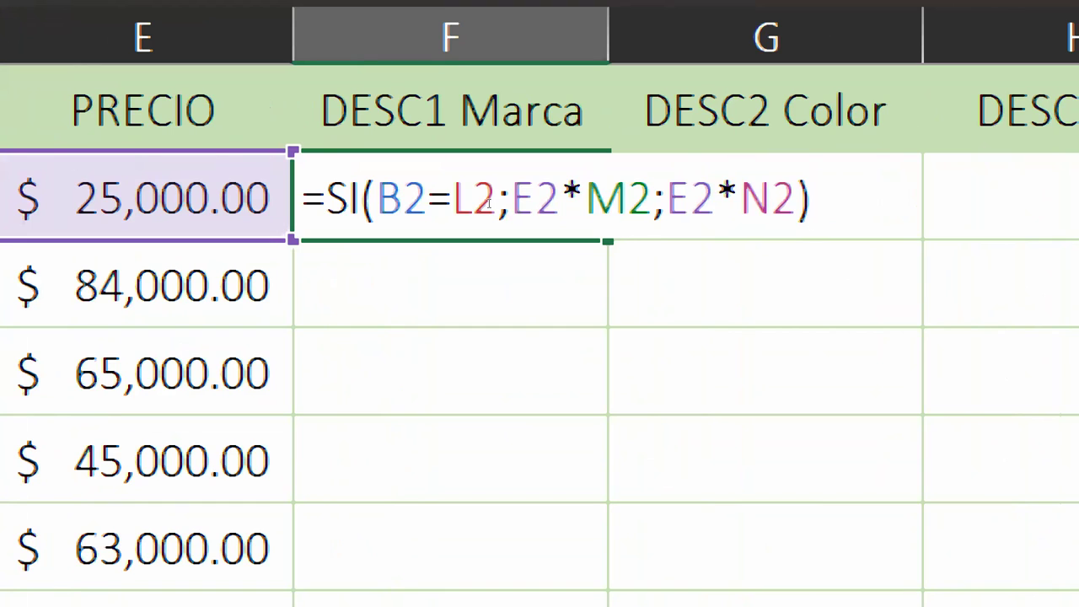
click(385, 200)
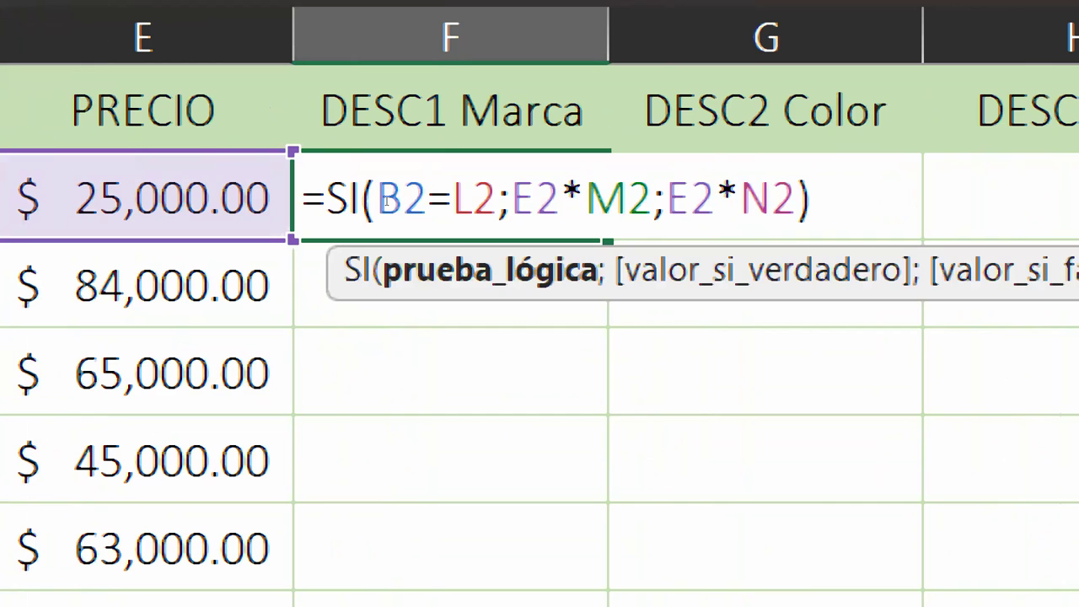
double_click(380, 214)
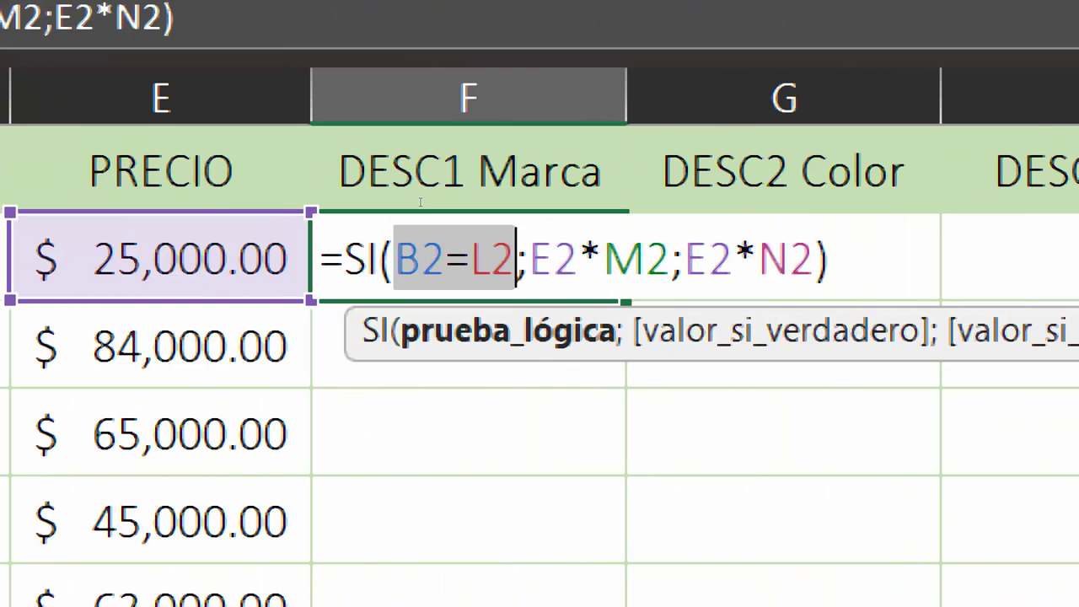
key(Right)
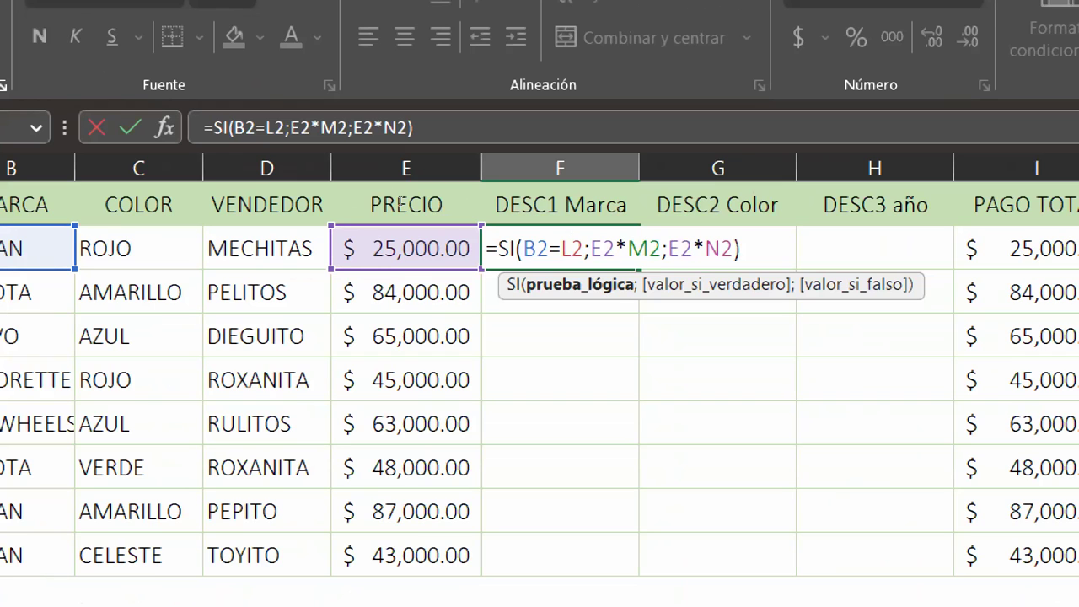
Lock F2's criteria references as $L$2, $M$2 and $N$2 with F4
key(F5)
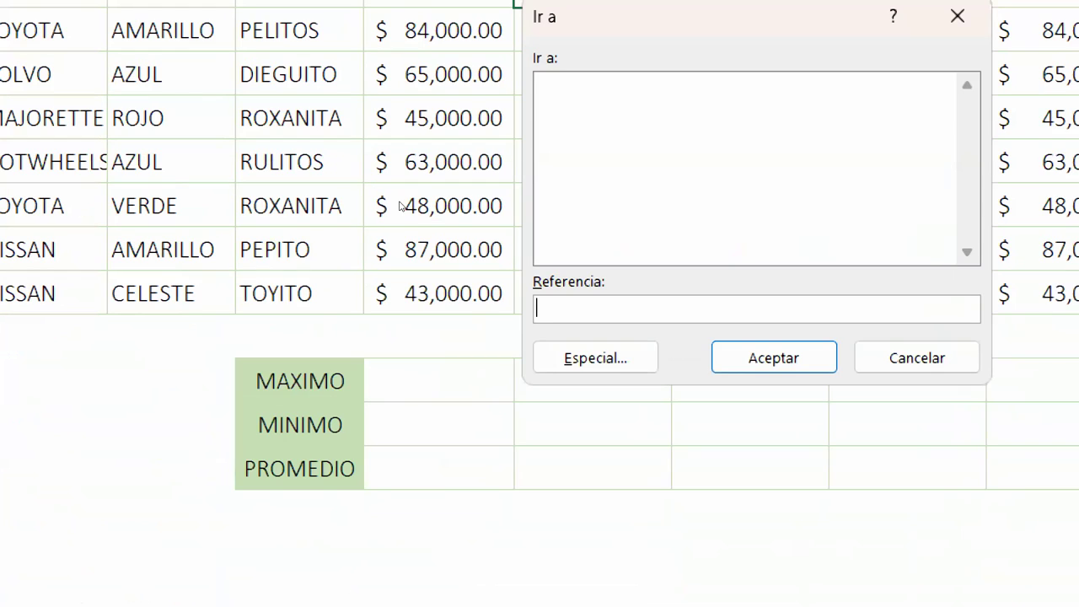
key(Escape)
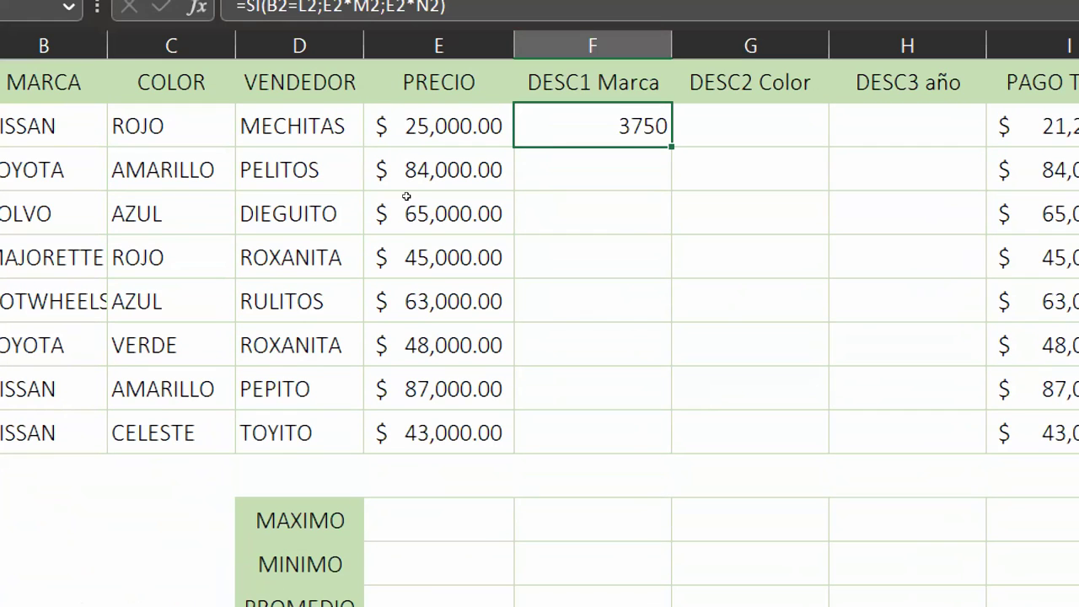
key(F2)
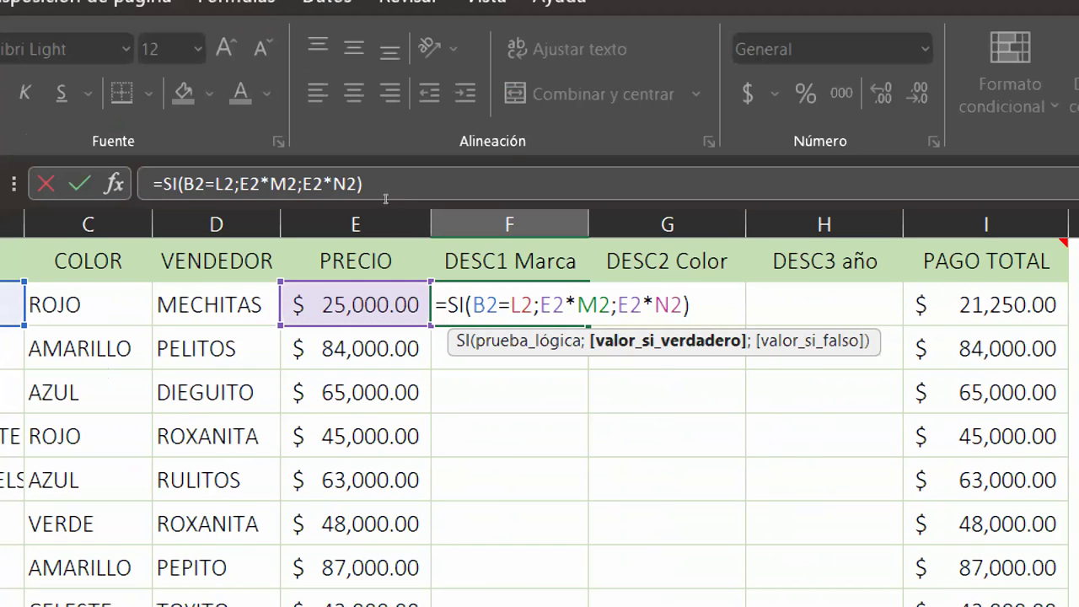
key(Left)
key(Left)
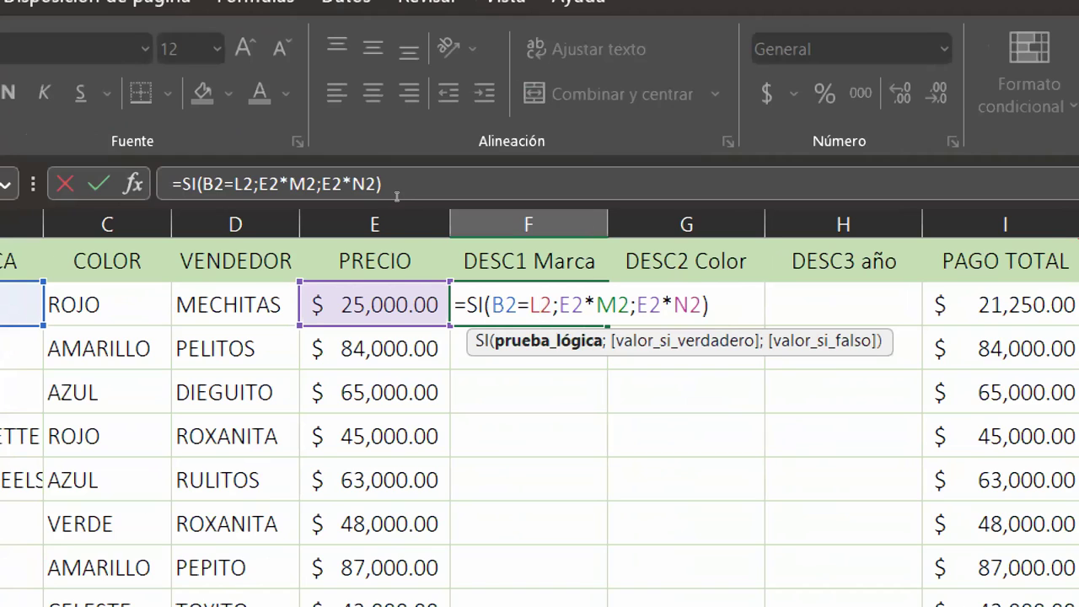
key(F4)
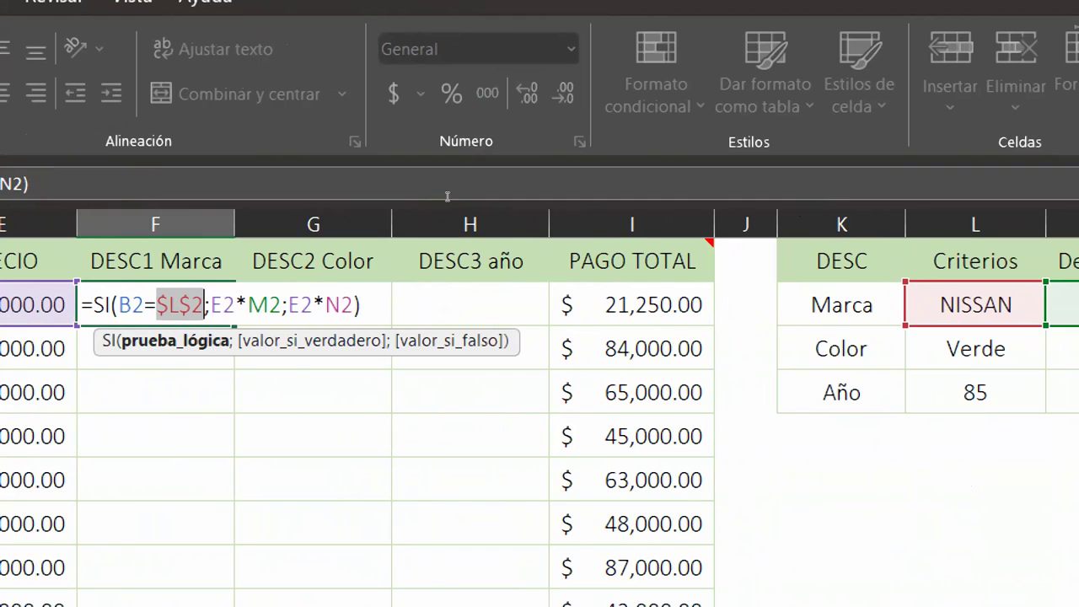
key(Right)
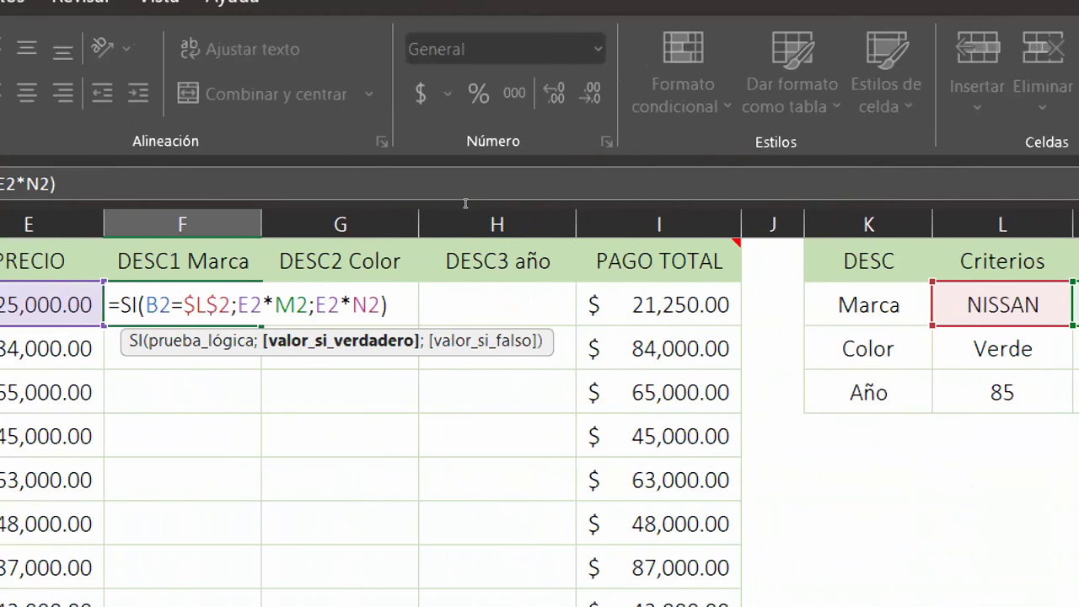
key(F4)
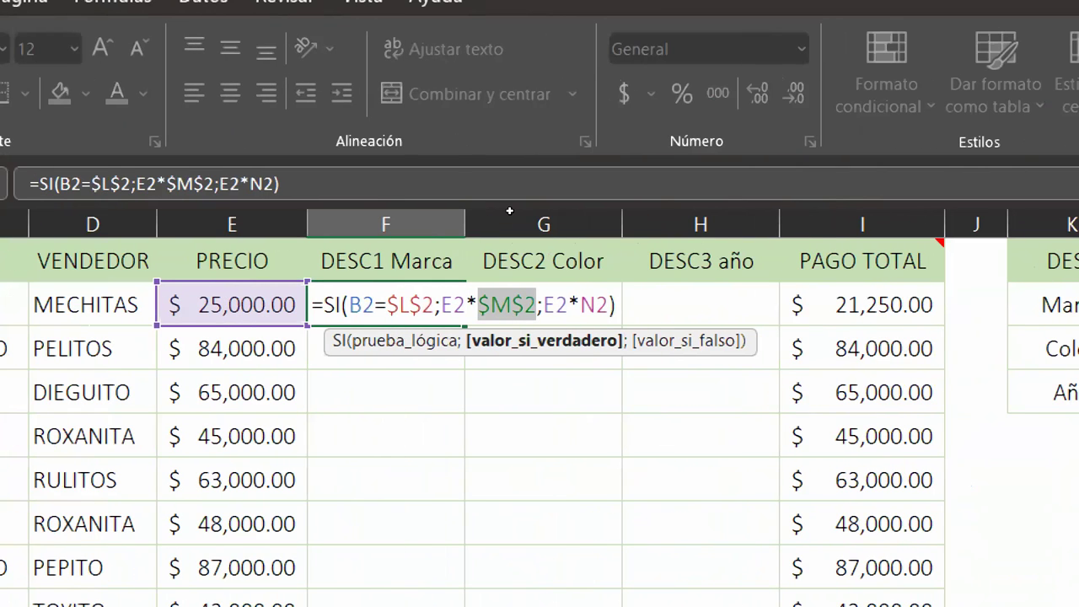
key(Right)
key(Right)
key(Right)
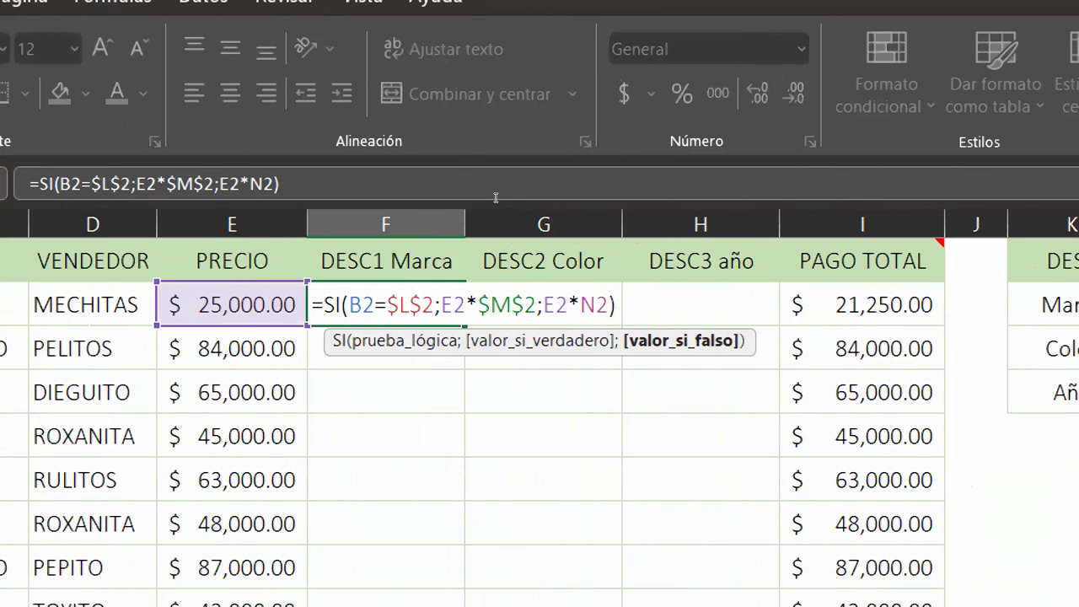
key(F4)
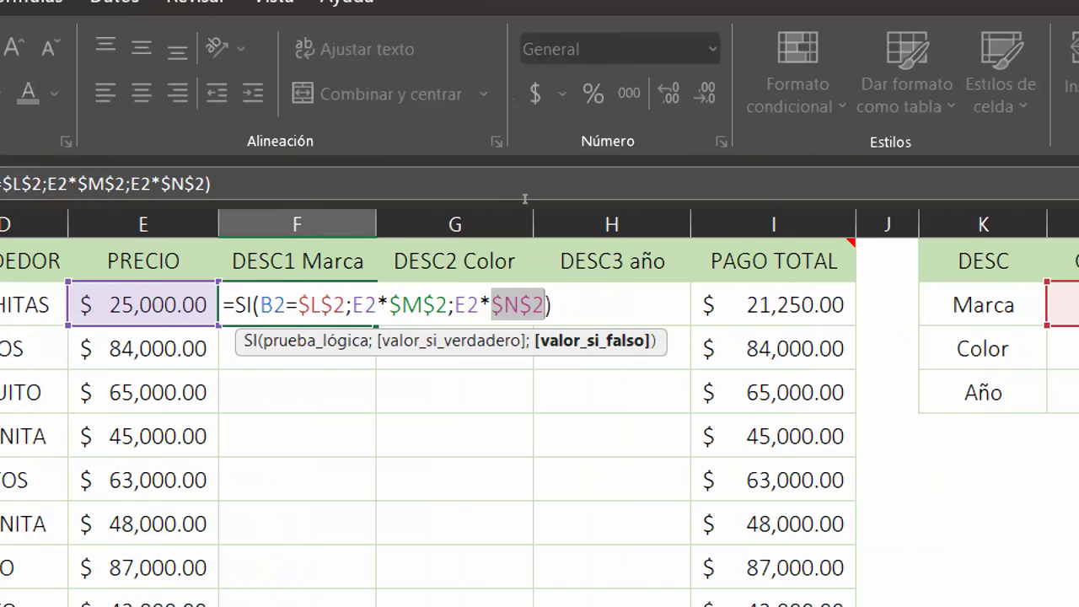
key(End)
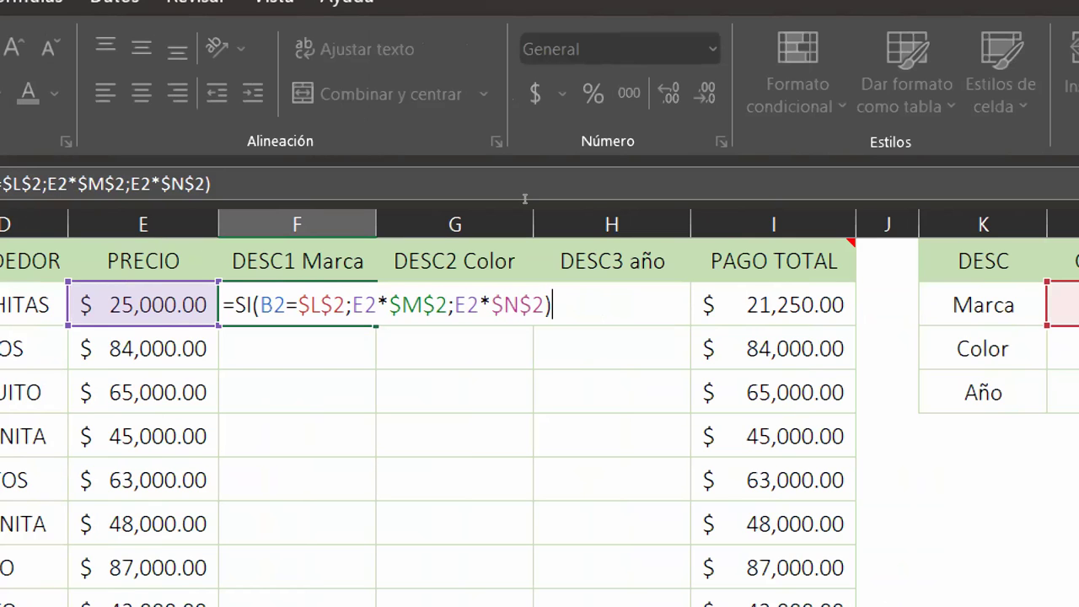
key(super)
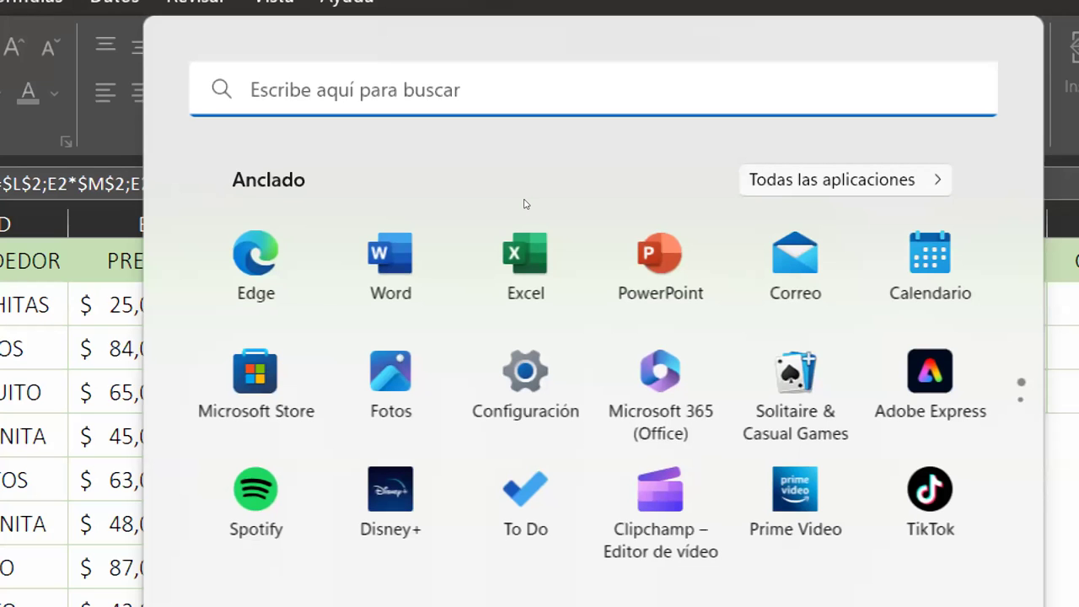
Close the Windows Start menu to get back to the Excel sheet
key(super)
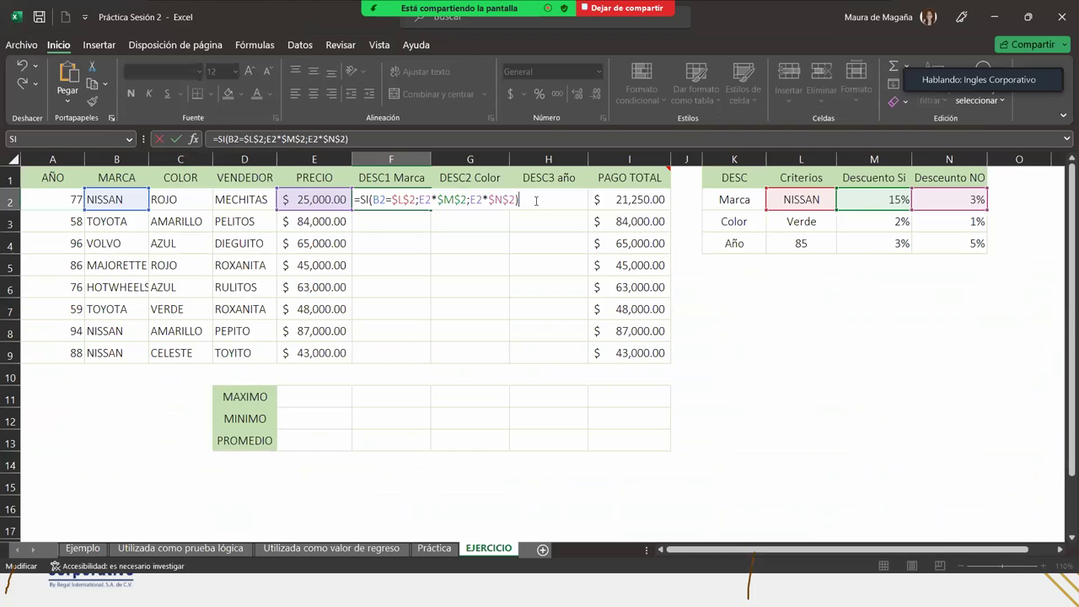
Enter the DESC1 Marca formula and copy it from F2 down to F9
key(Return)
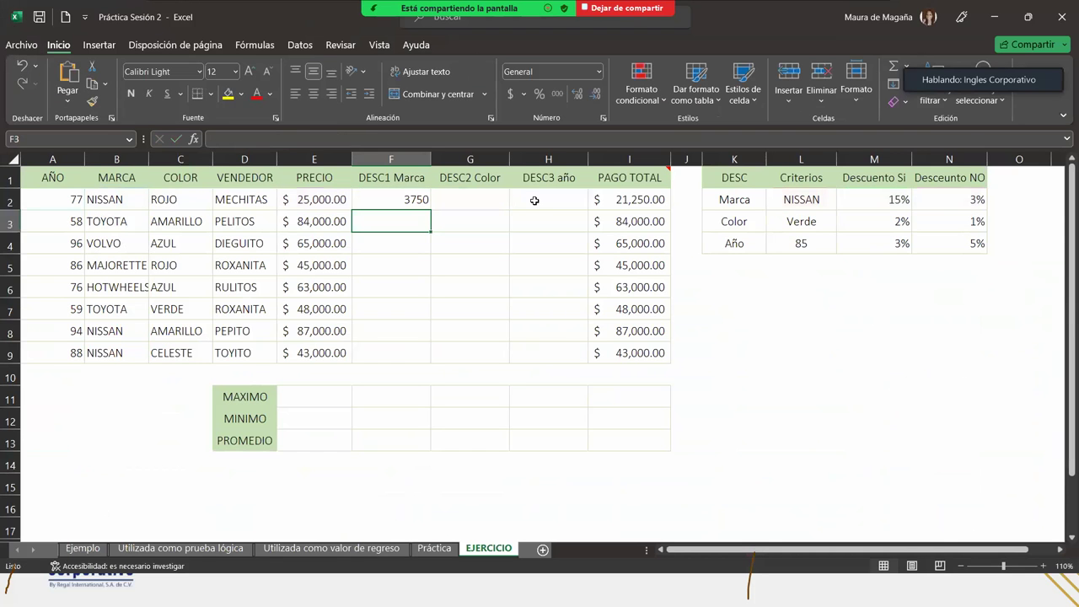
scroll(534, 201, right, 1)
scroll(512, 198, right, 1)
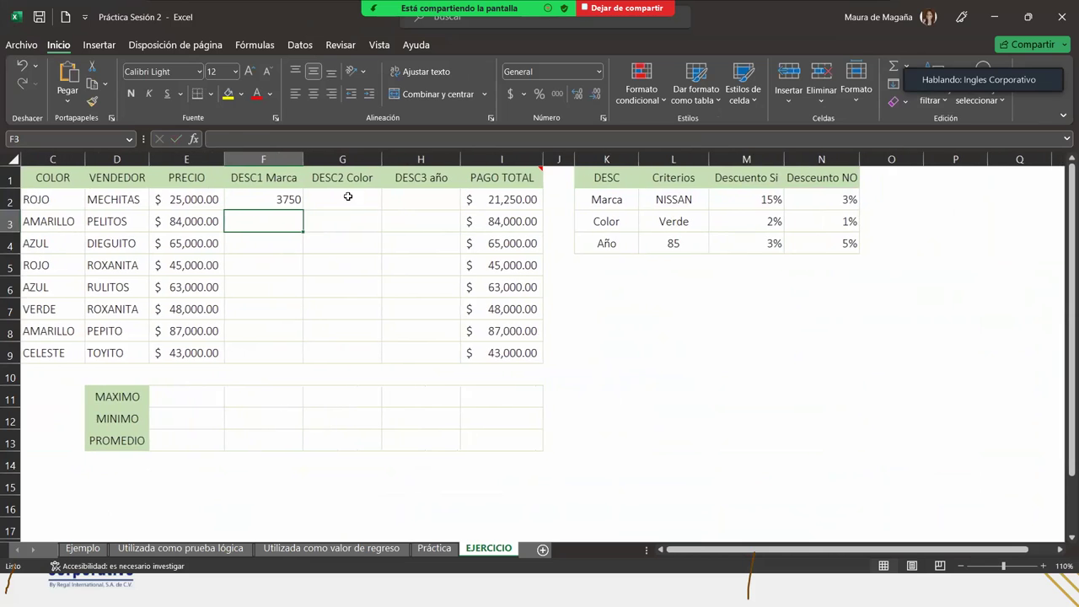
click(297, 199)
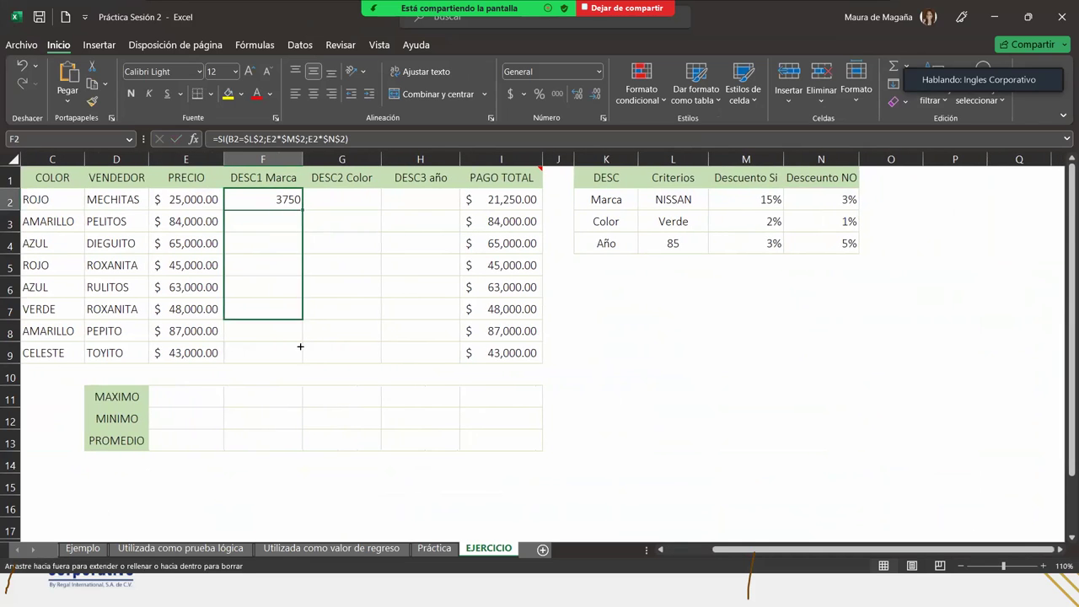
drag(302, 208, 303, 361)
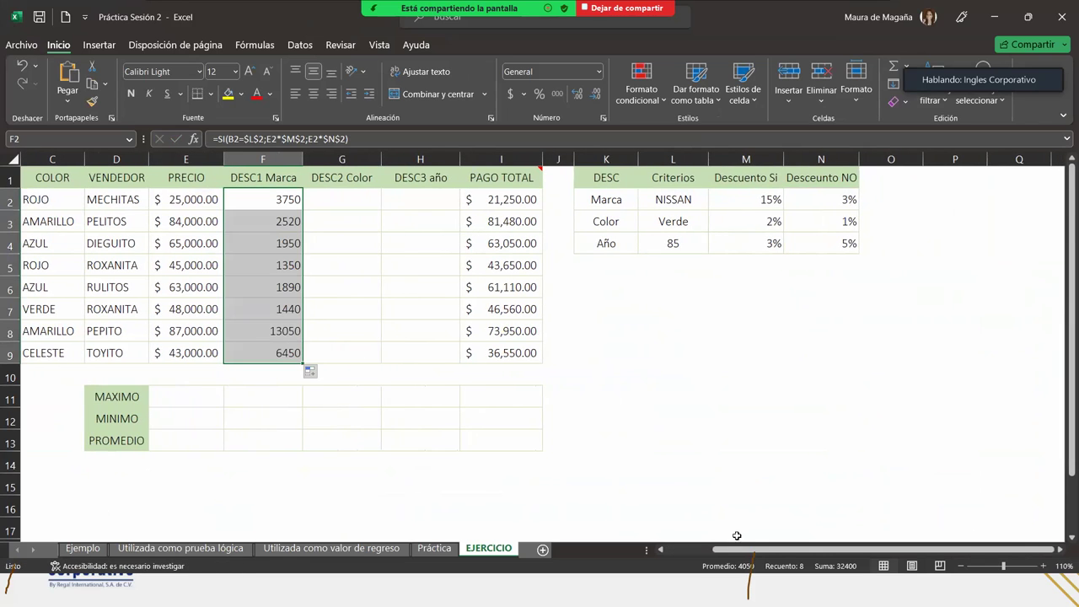
drag(738, 549, 595, 534)
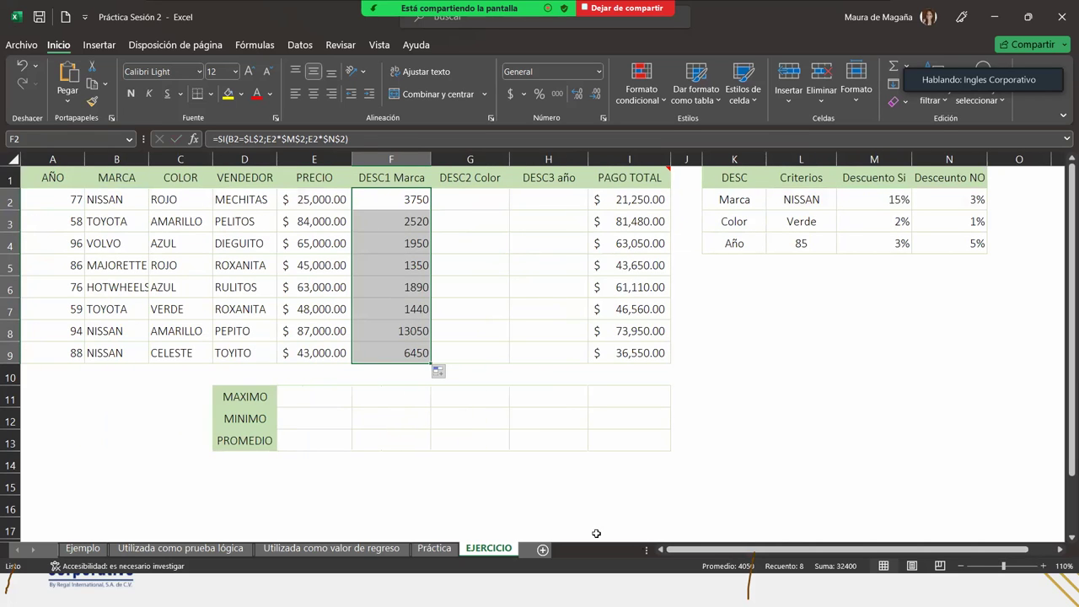
Apply the Contabilidad accounting number format to F2:H9
click(391, 203)
drag(426, 221, 541, 349)
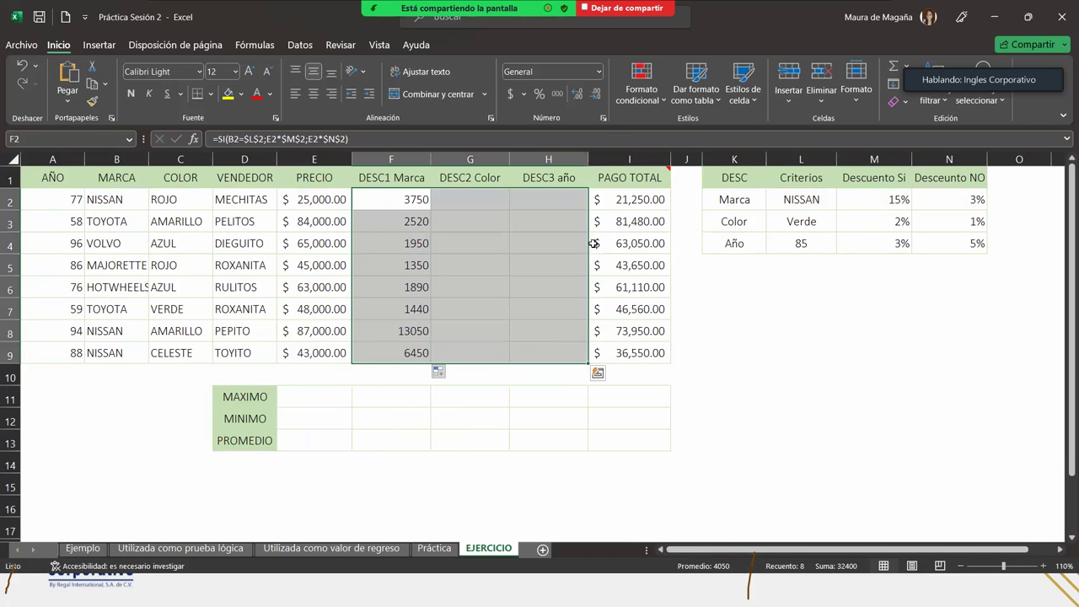
click(598, 72)
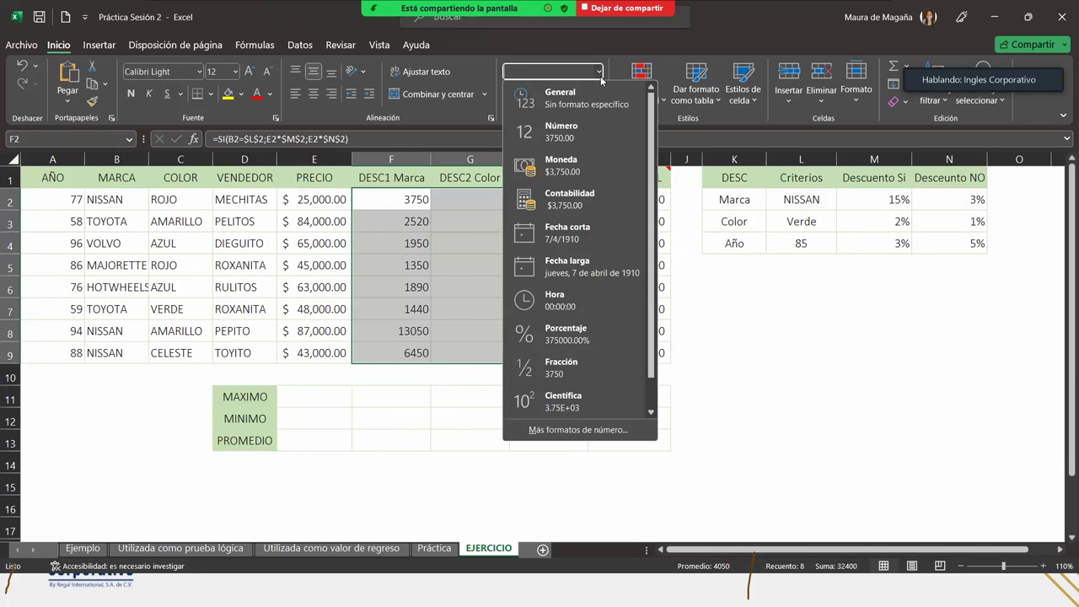
click(572, 196)
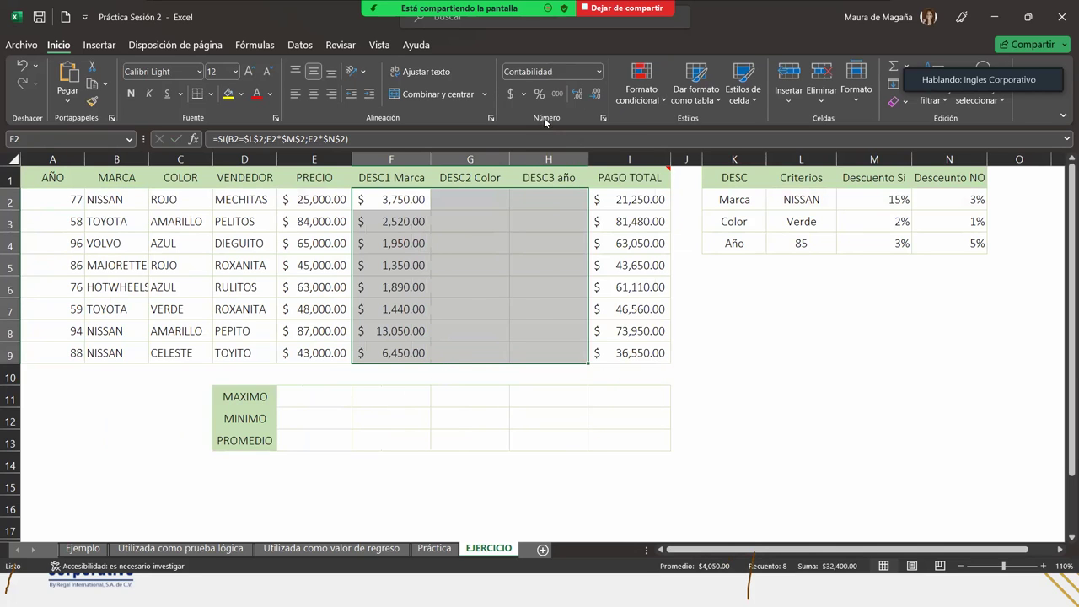
Select cell G2 under the DESC2 Color header
click(456, 205)
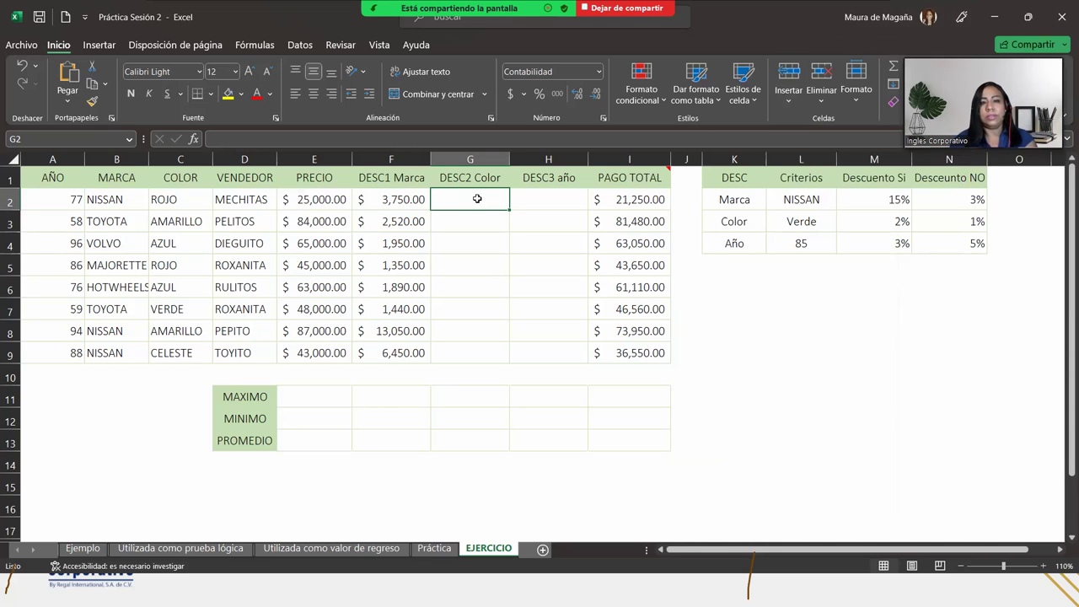
Start G2's formula as =SI(C2=$L$3, testing the colour against the locked Verde criterion
text(=)
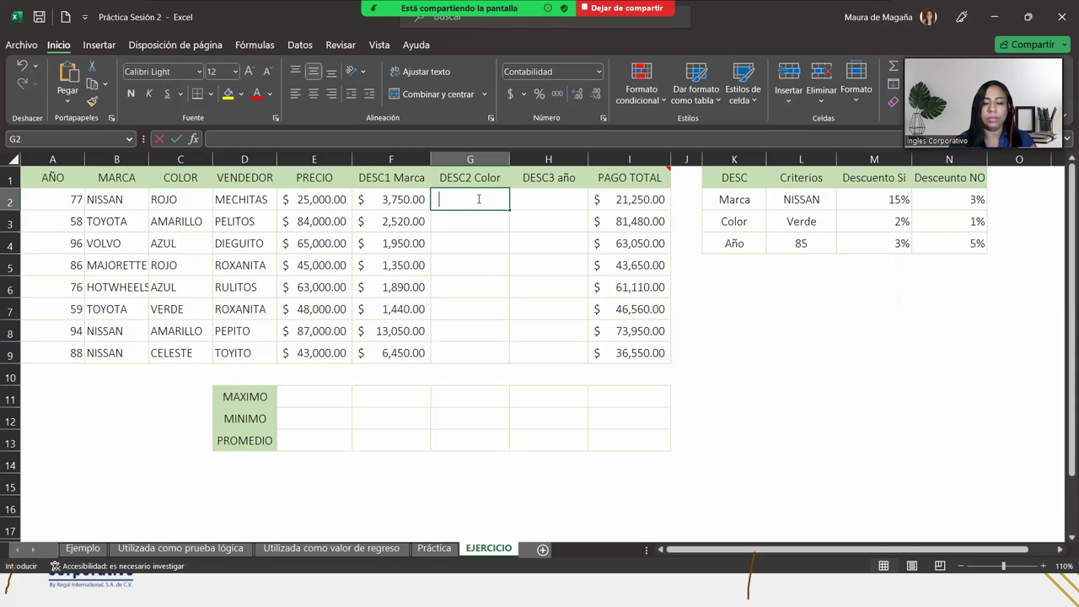
text(si)
key(Tab)
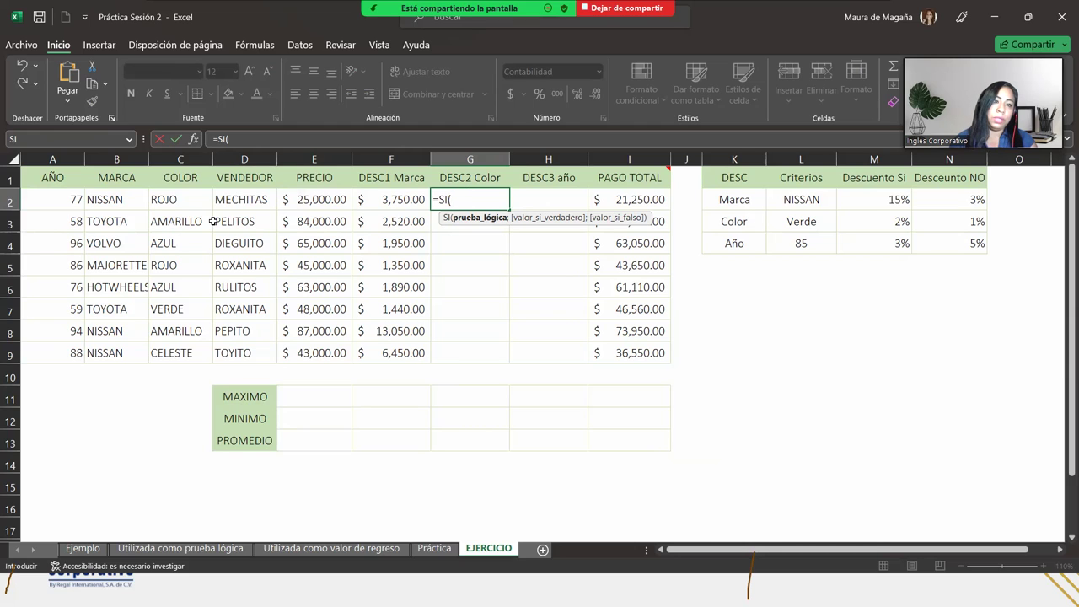
click(170, 200)
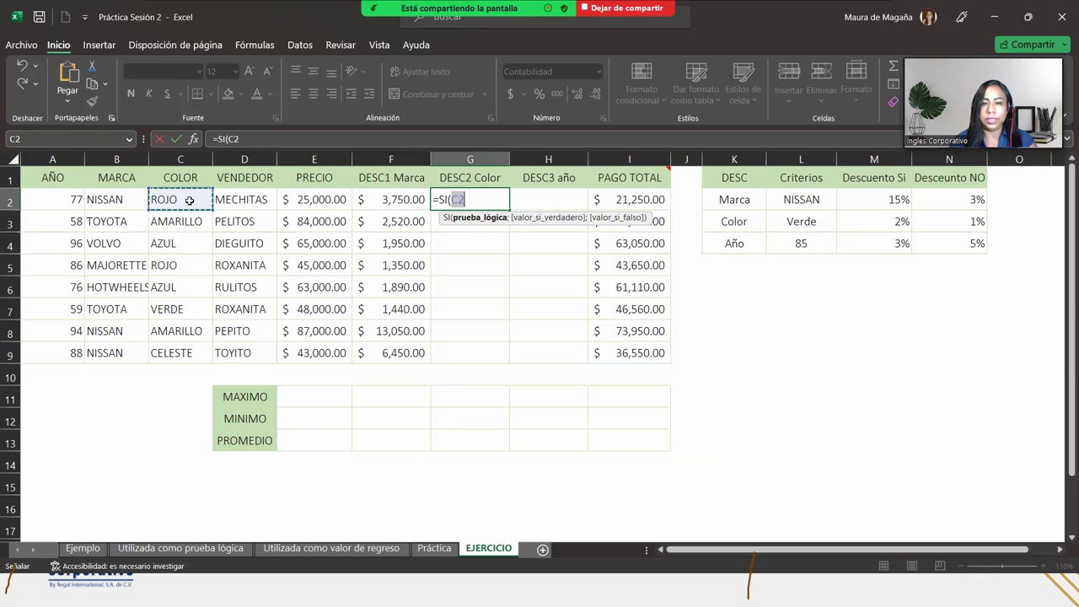
text(=)
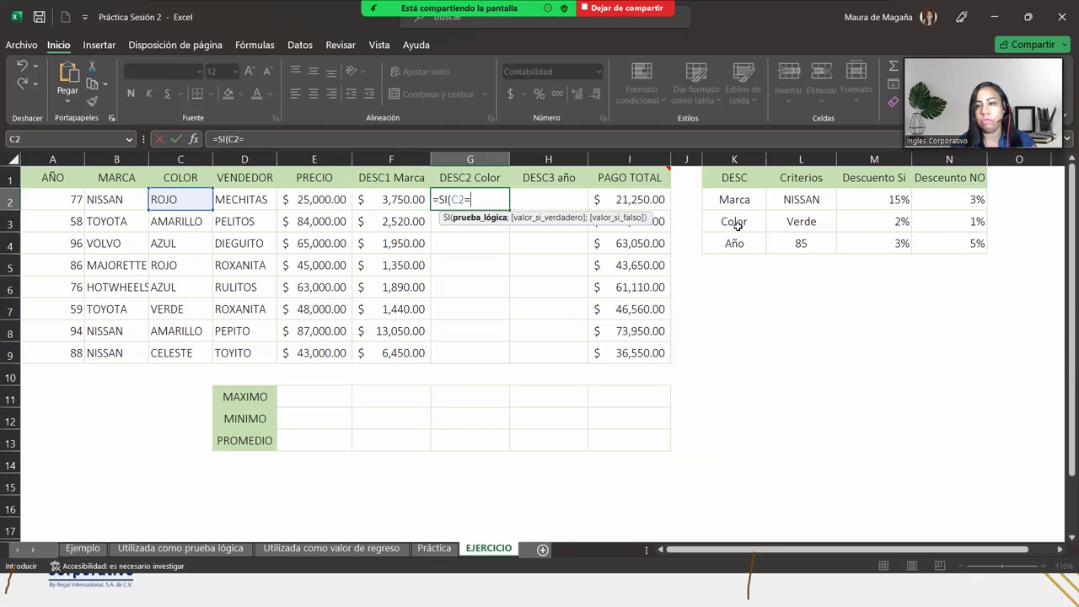
click(792, 222)
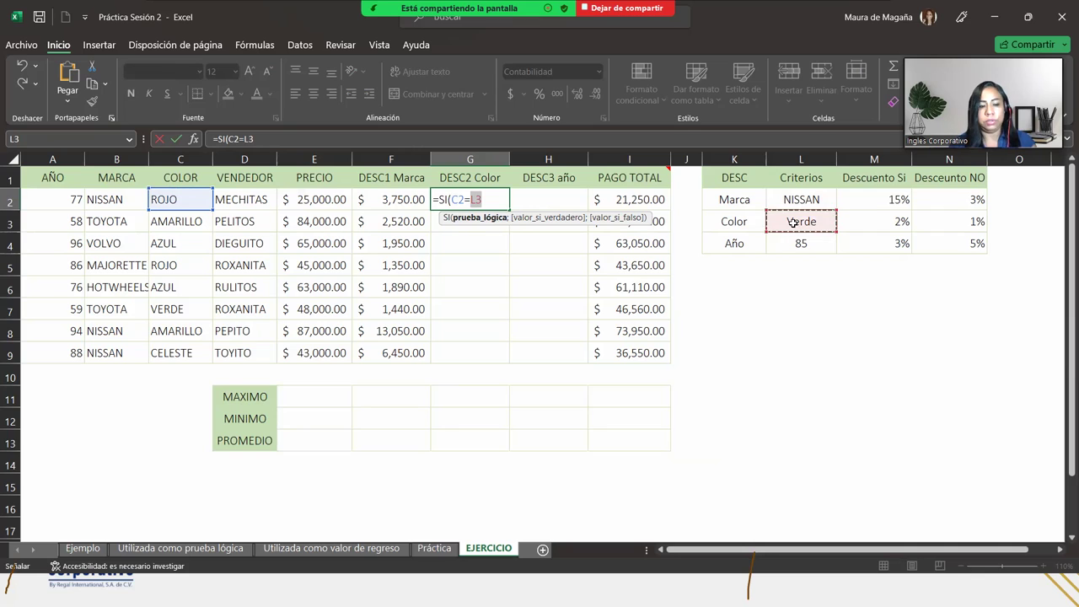
key(F4)
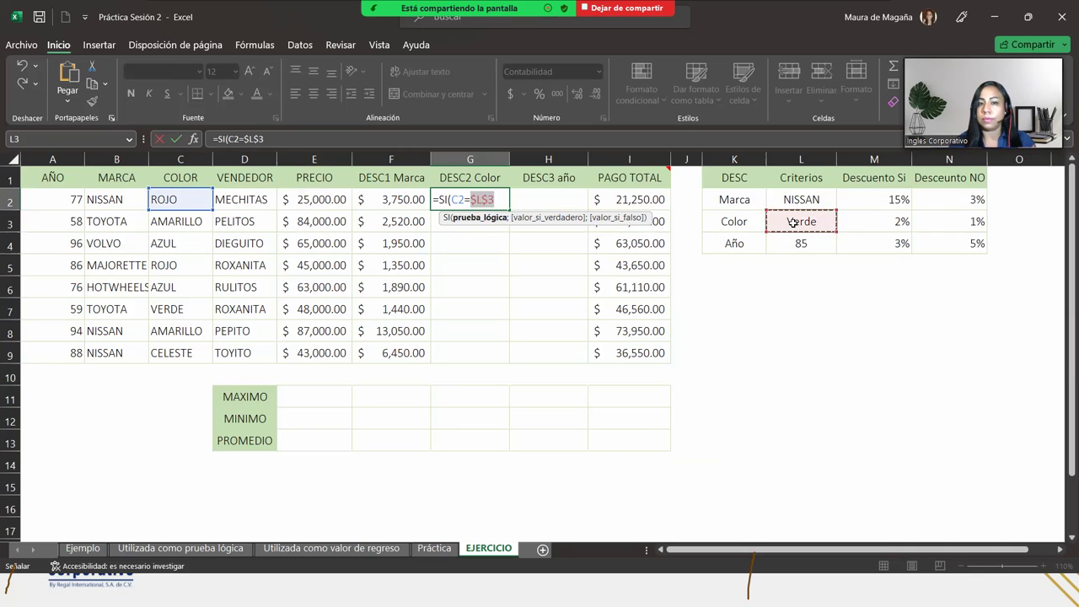
key(Right)
click(793, 222)
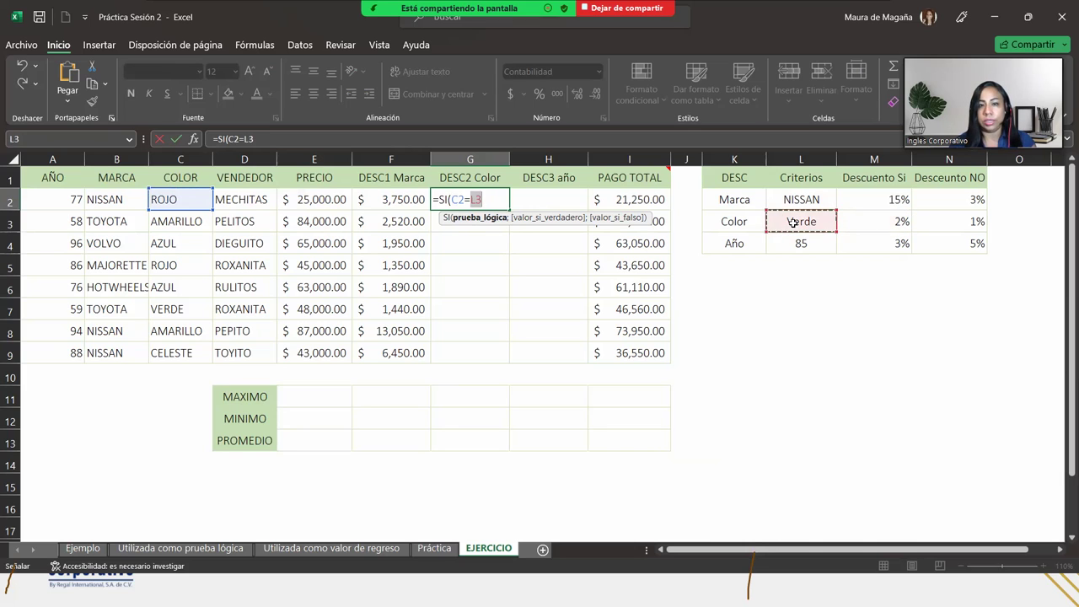
key(F4)
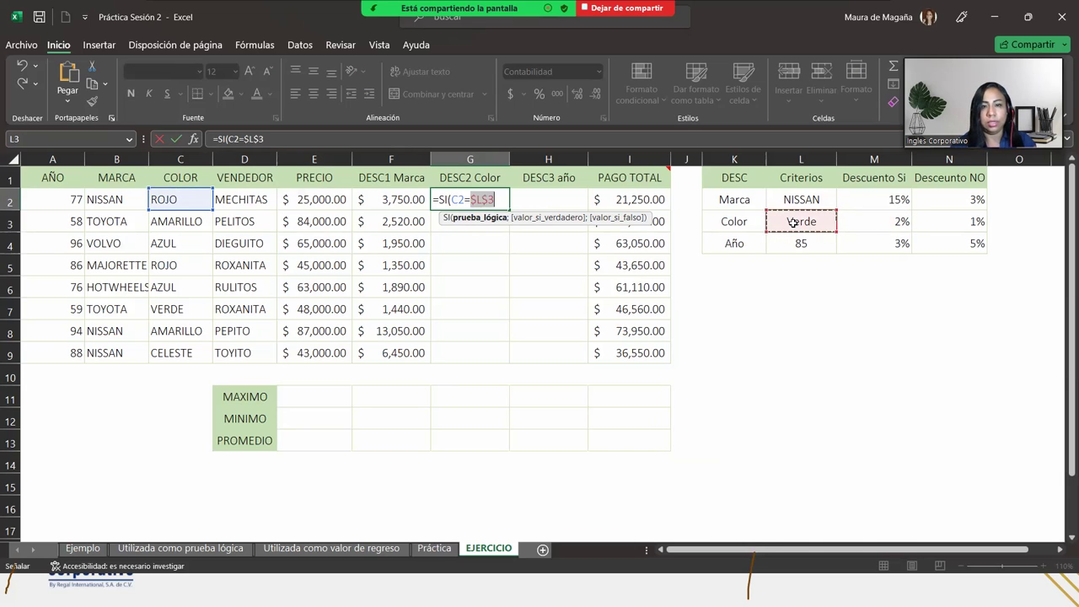
Add the true result E2*$M$3 using the locked Verde discount rate
text(;)
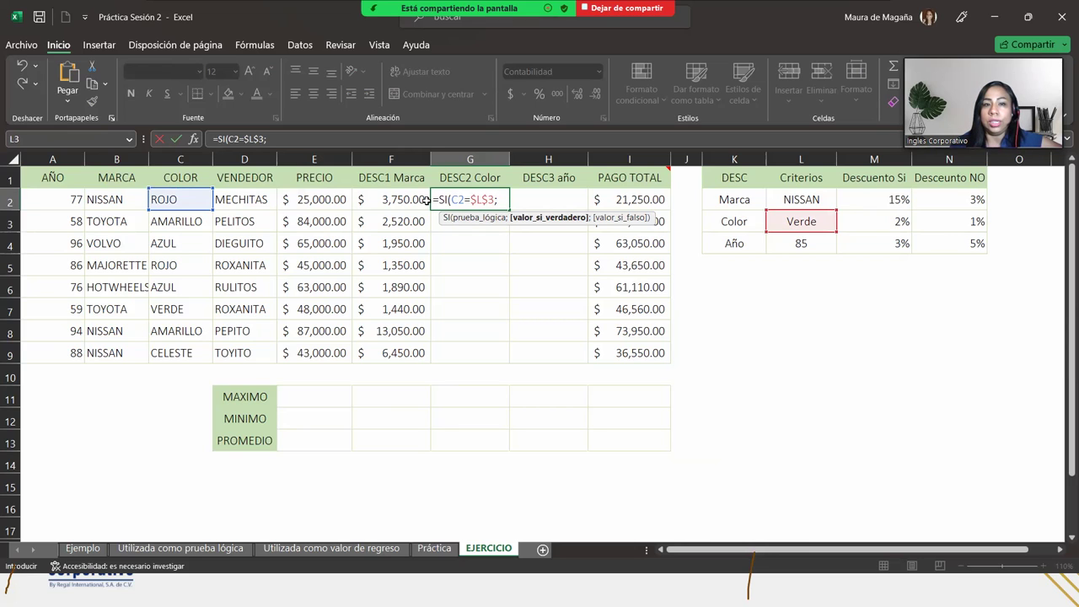
click(295, 199)
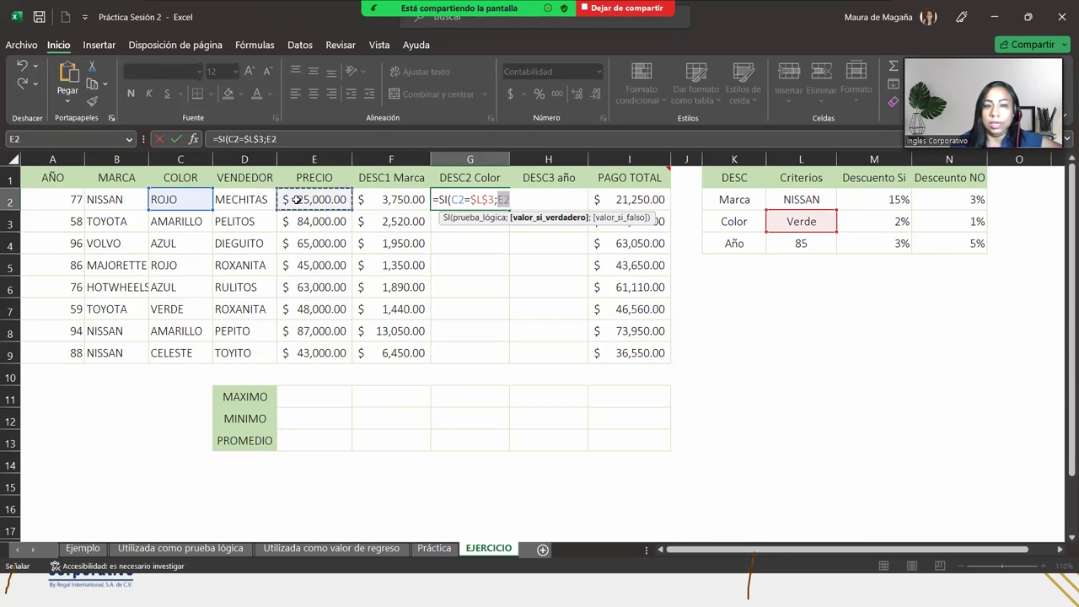
text(*)
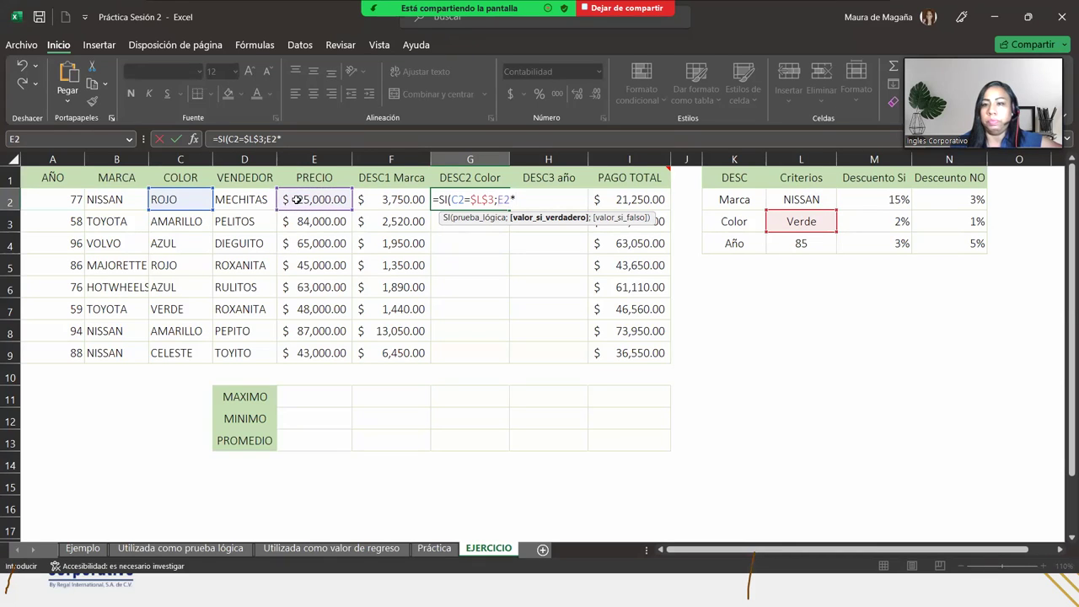
click(905, 221)
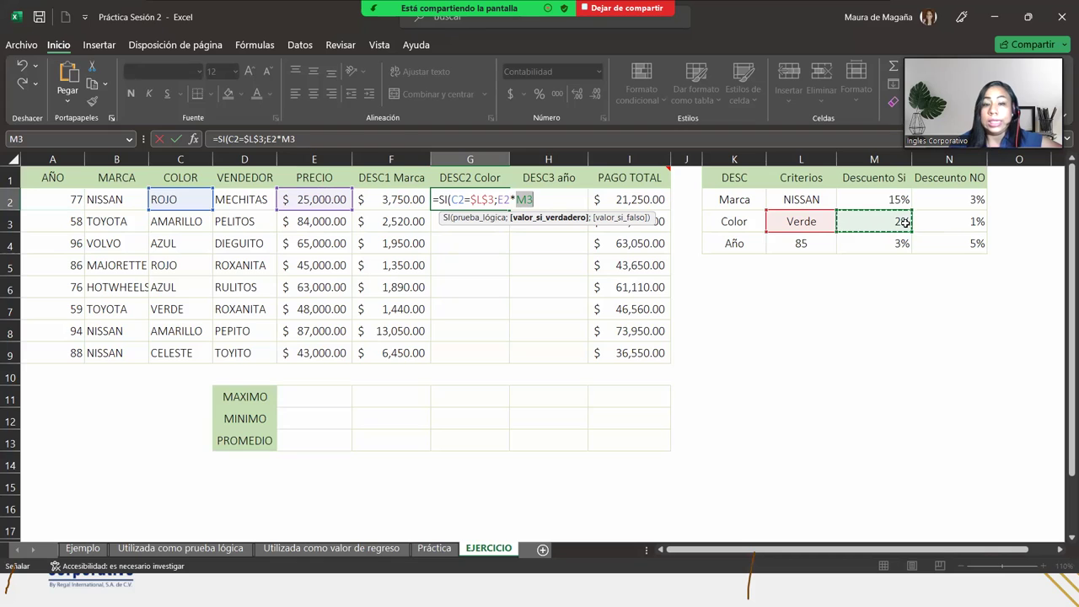
key(F4)
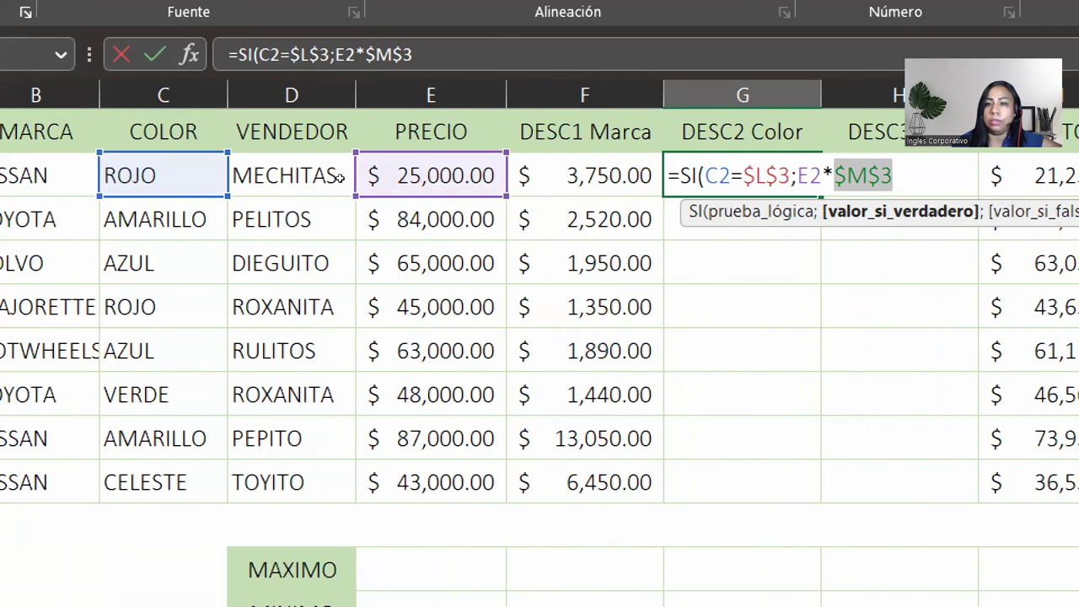
Add the false result E2*$N$3 and close the parenthesis of G2's formula
scroll(421, 202, right, 1)
scroll(674, 219, right, 2)
scroll(809, 221, right, 2)
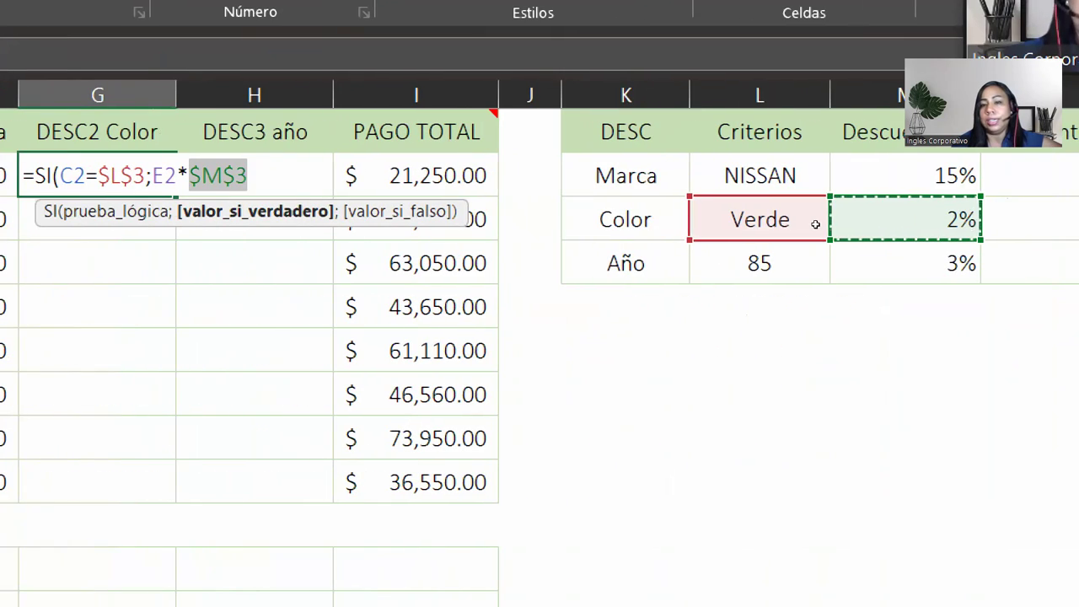
scroll(809, 221, left, 1)
scroll(505, 202, left, 3)
scroll(164, 169, left, 1)
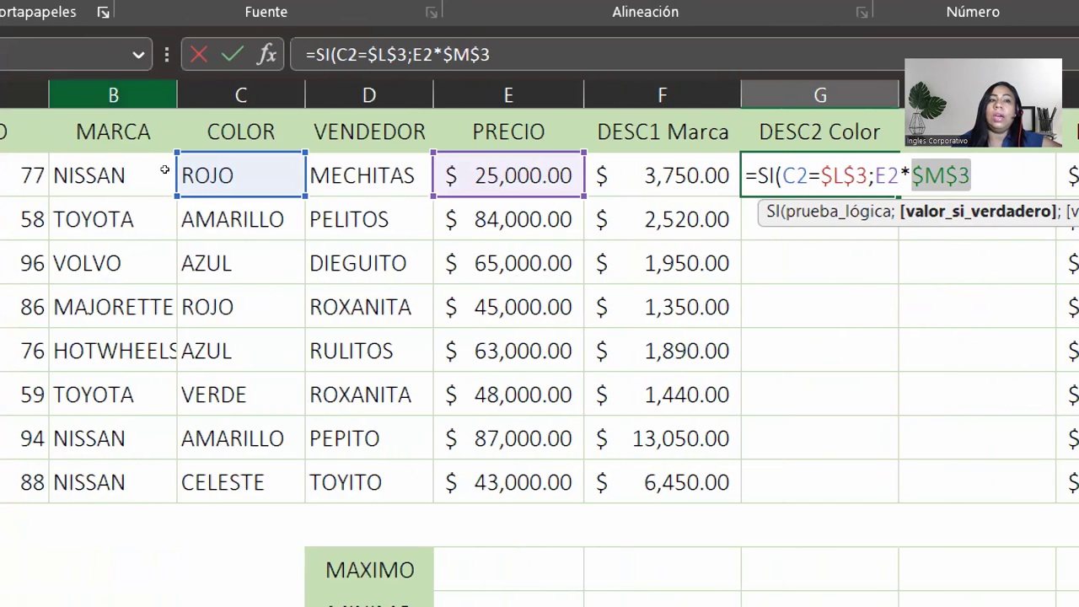
scroll(630, 234, right, 3)
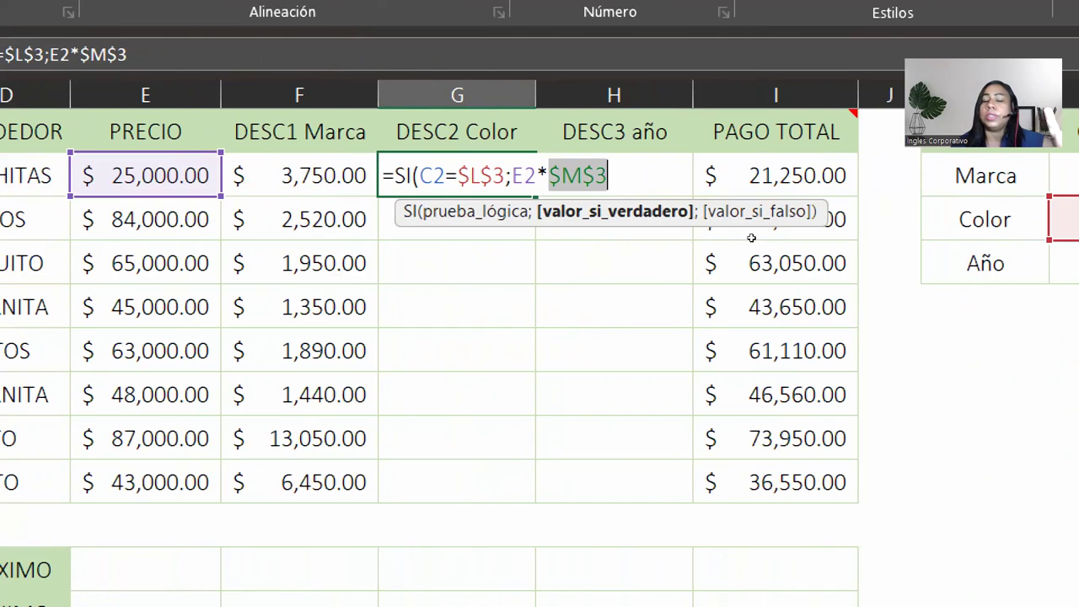
scroll(756, 235, right, 3)
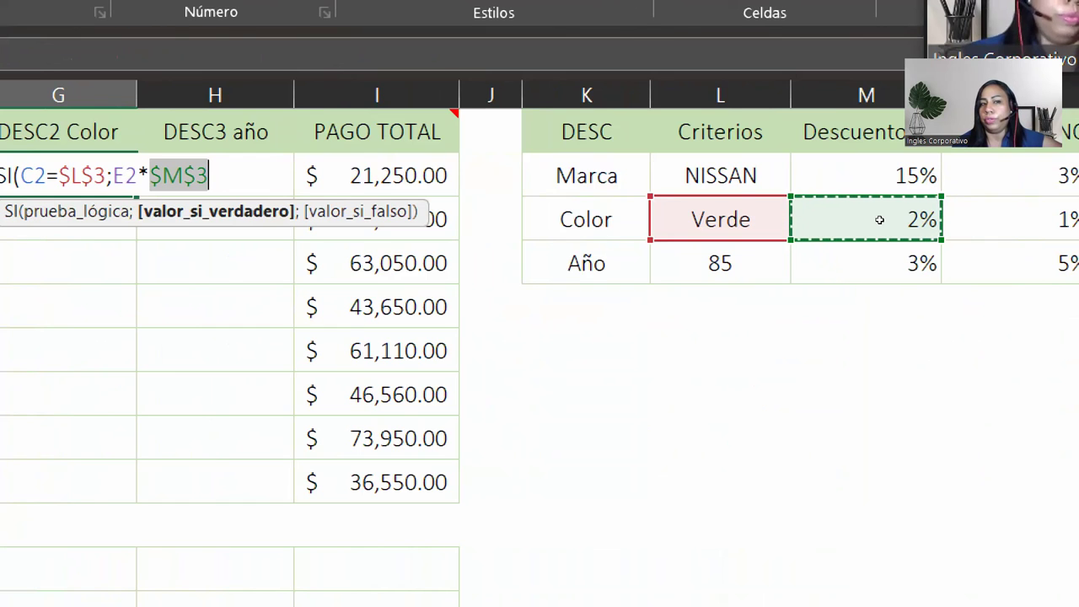
text(;)
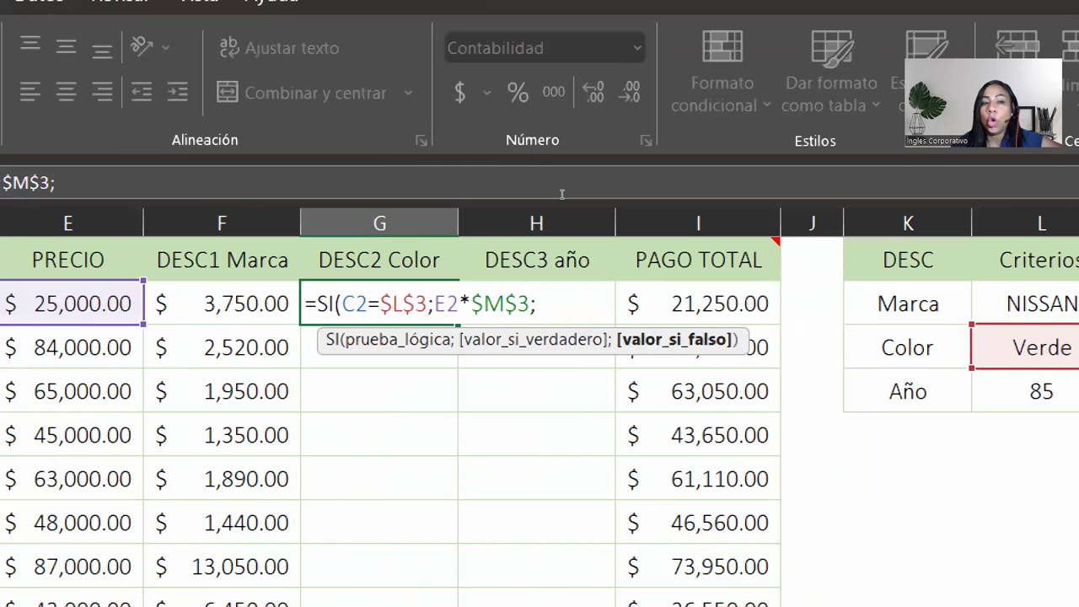
key(Left)
key(Left)
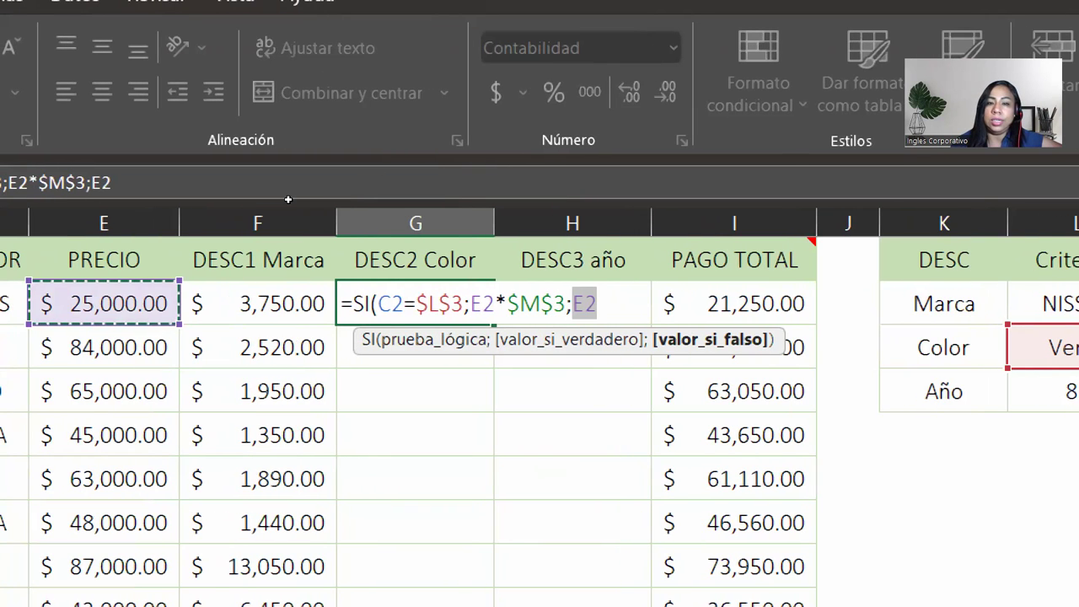
text(*)
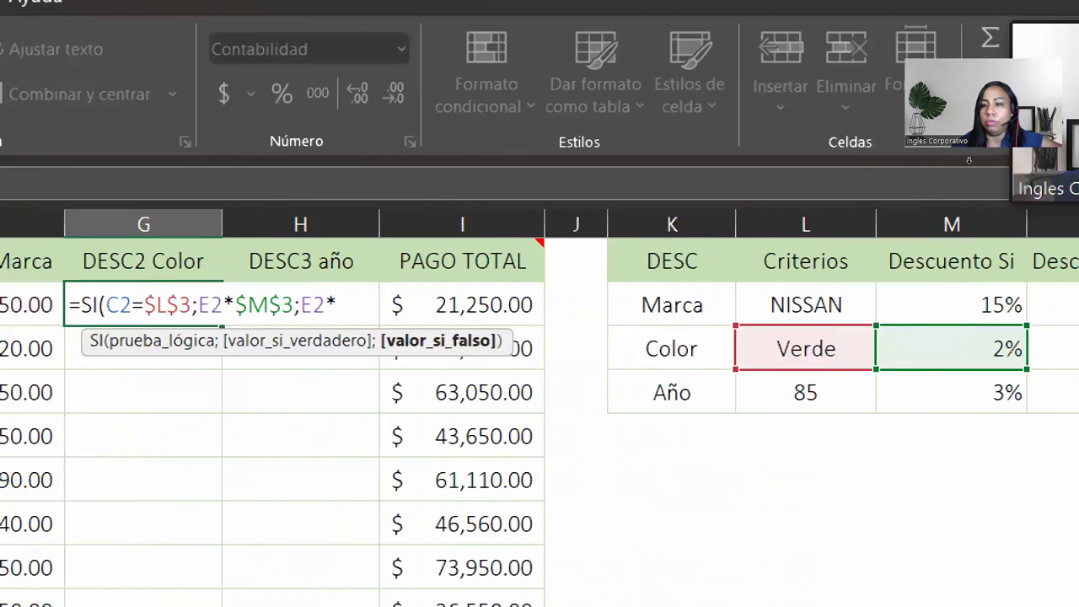
key(Right)
key(Right)
key(Right)
key(Down)
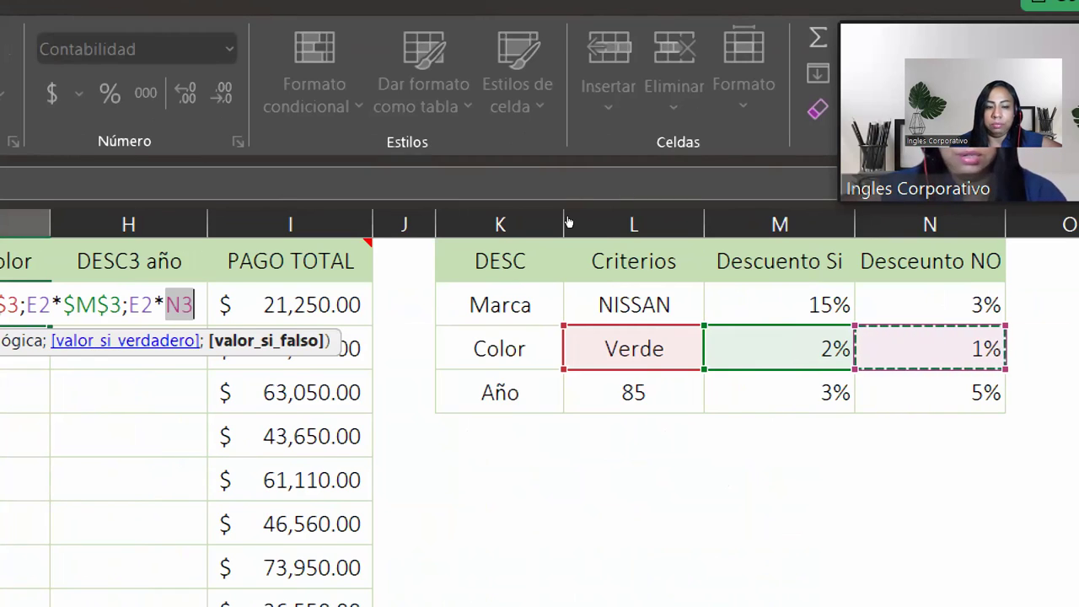
key(F4)
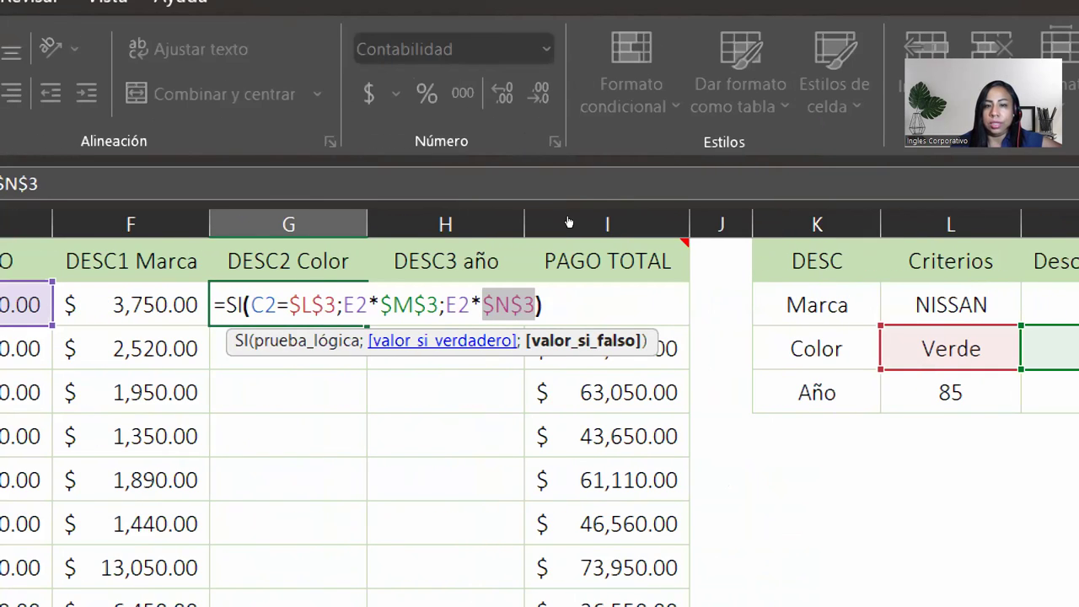
text())
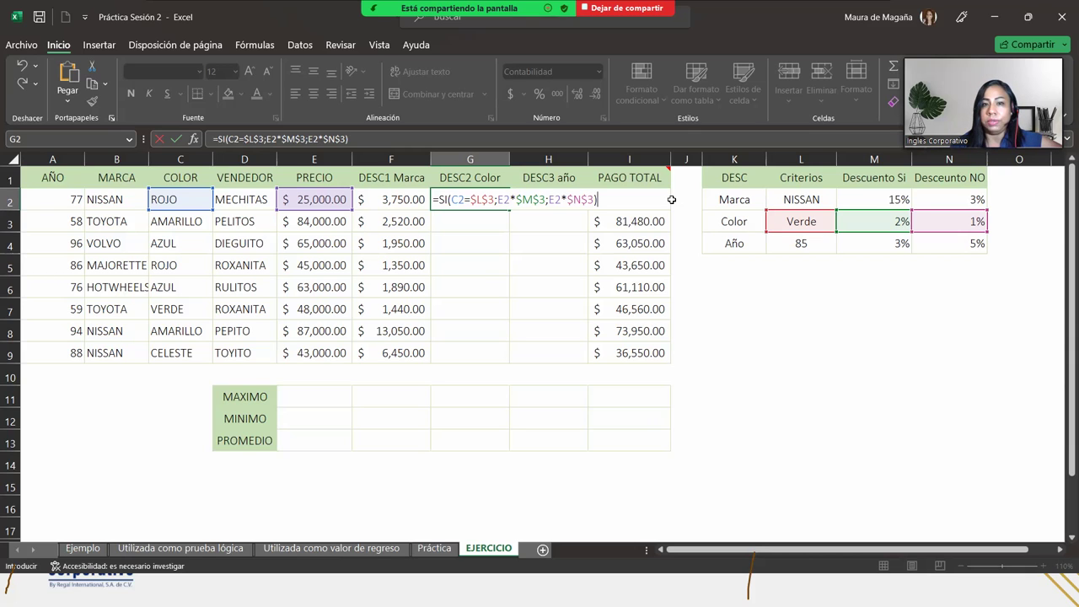
Enter G2's colour formula, copy it down to G9, and begin =SI( in H2
key(Return)
click(500, 201)
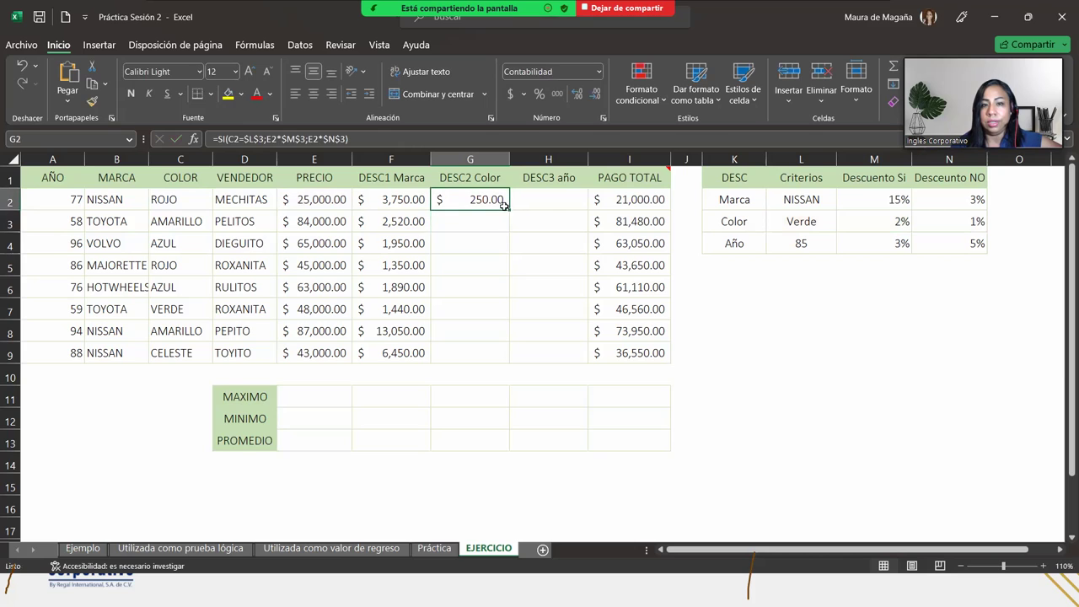
double_click(510, 212)
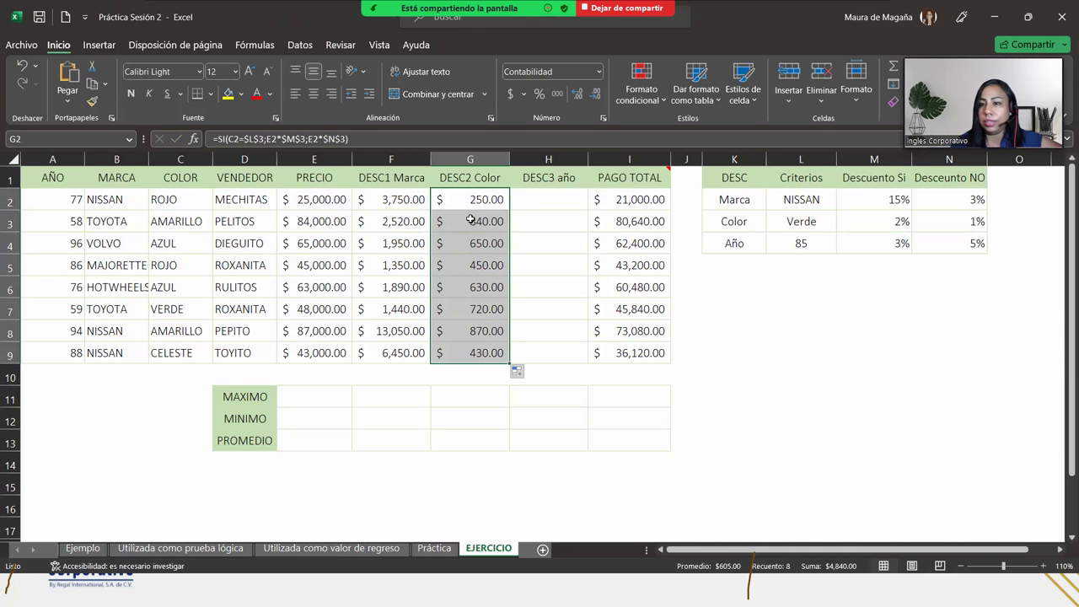
click(535, 196)
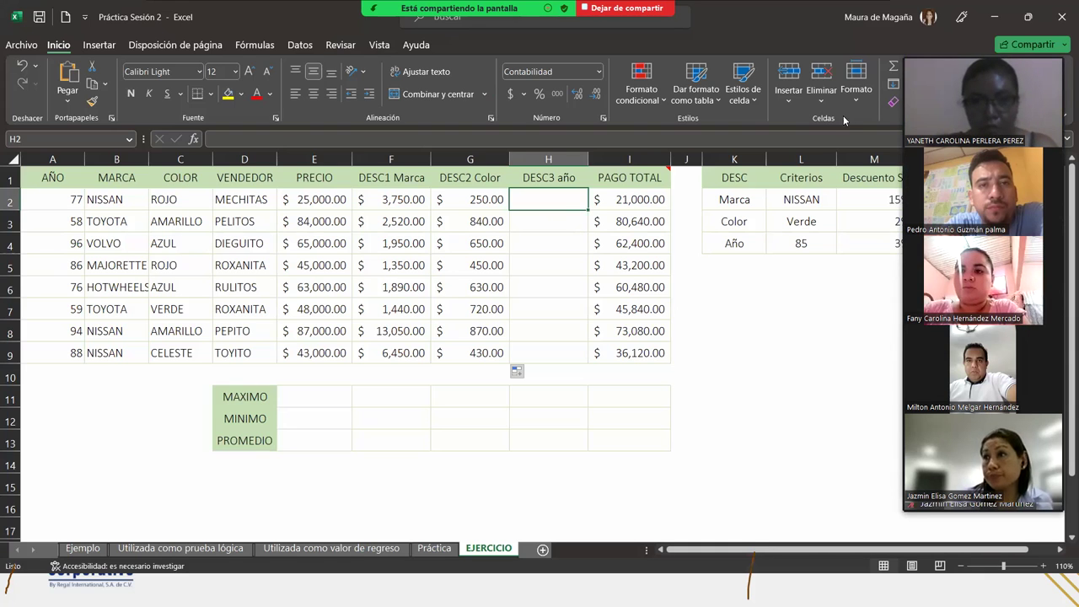
mouse_move(981, 101)
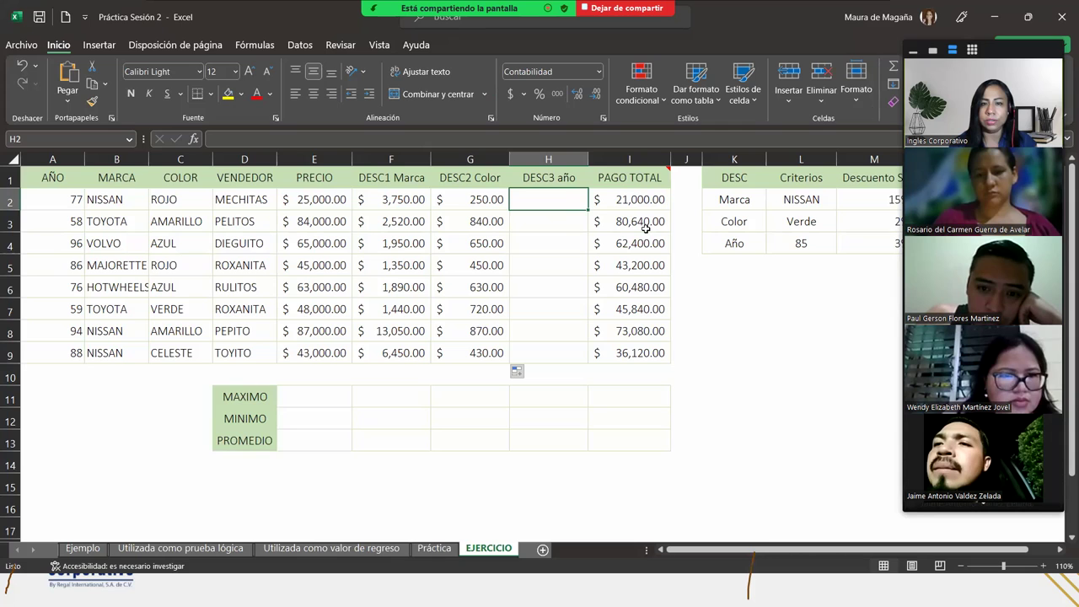
text(=SI()
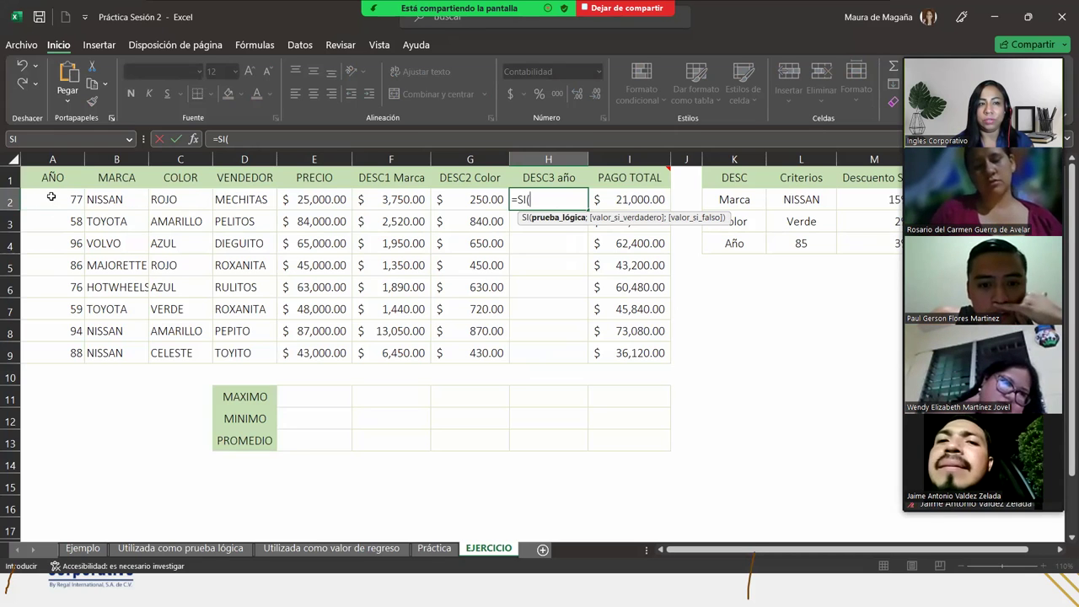
Begin the H2 formula as =SI(A2=$L$4;E2*$M$4; comparing the year against the 85 criterion
click(51, 196)
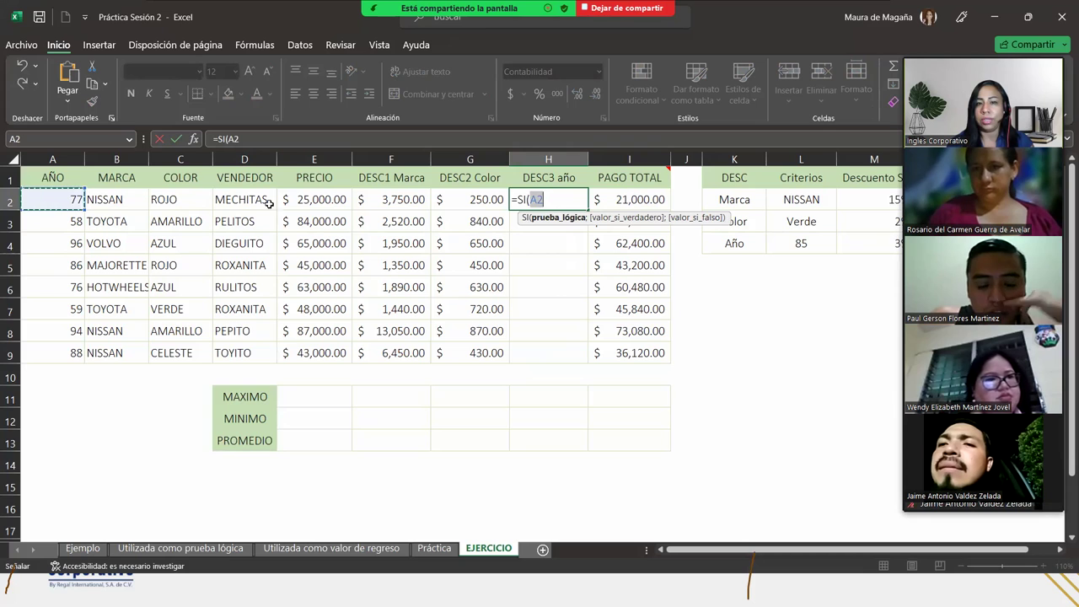
text(=)
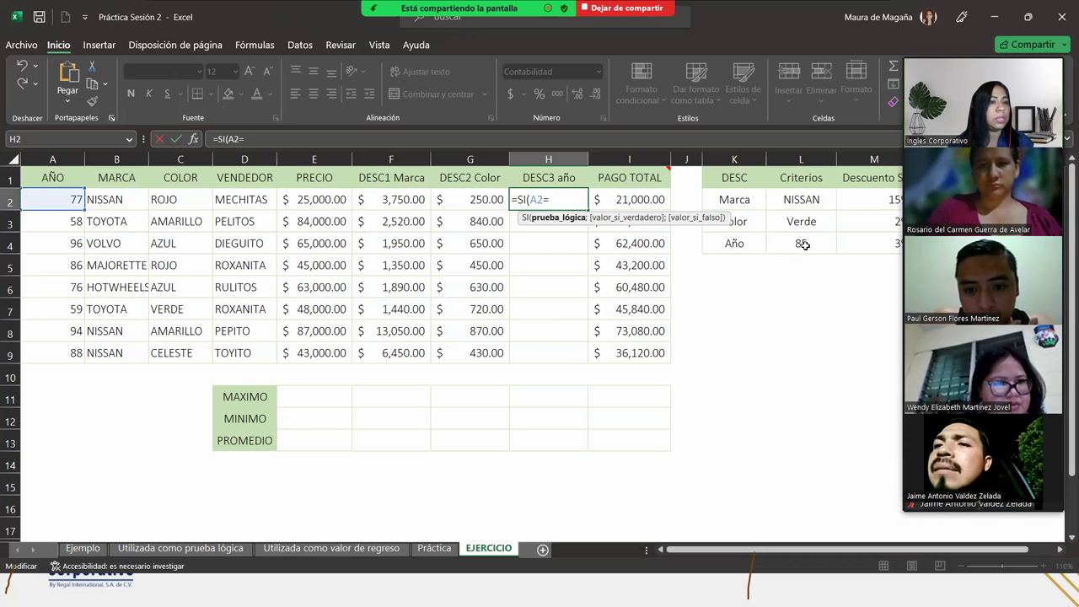
click(803, 244)
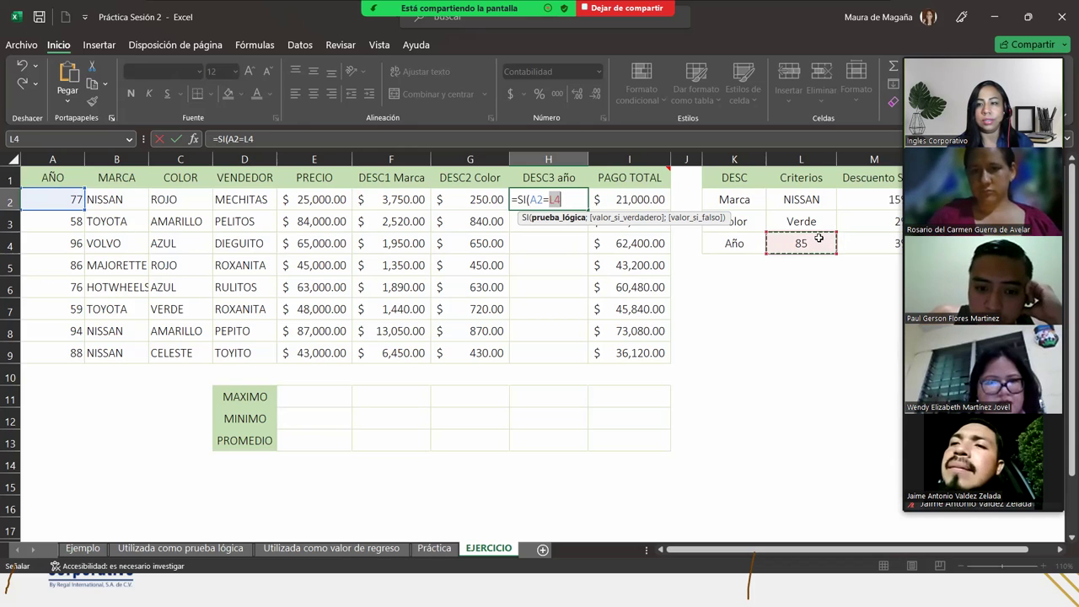
key(F4)
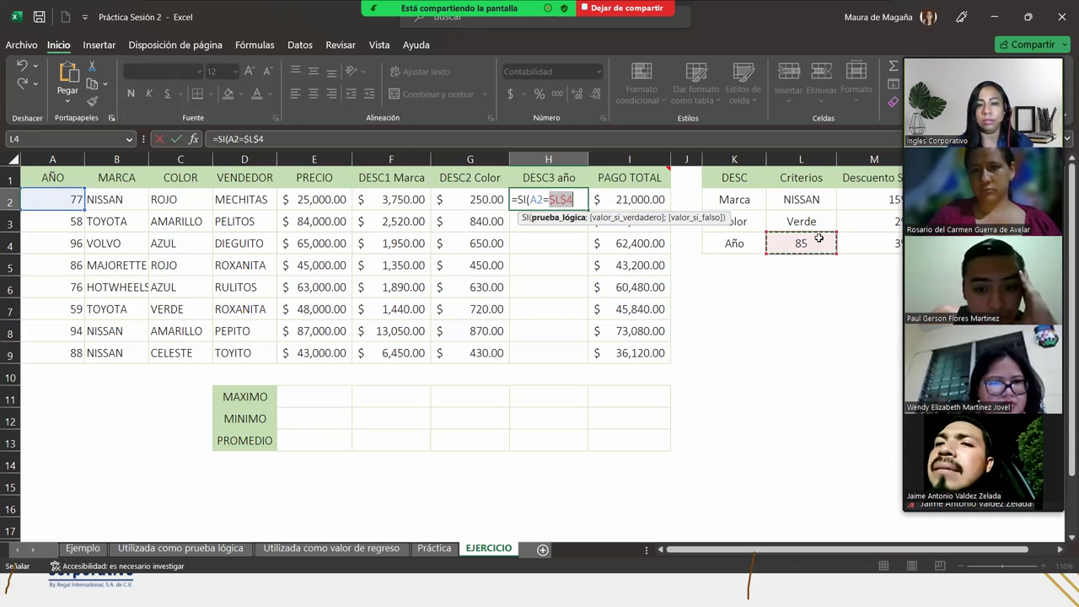
text(;)
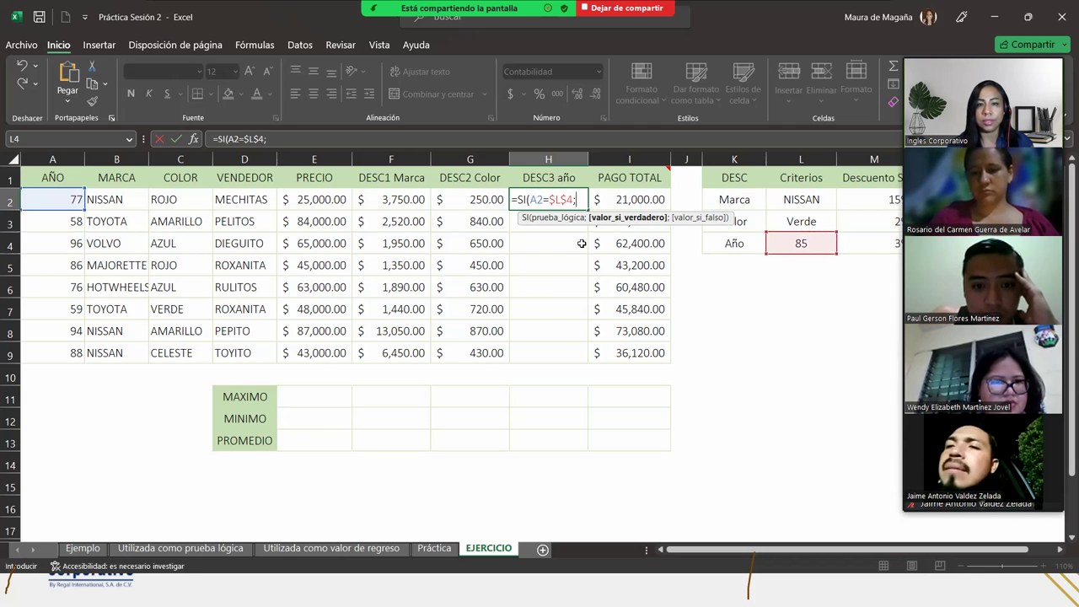
click(328, 199)
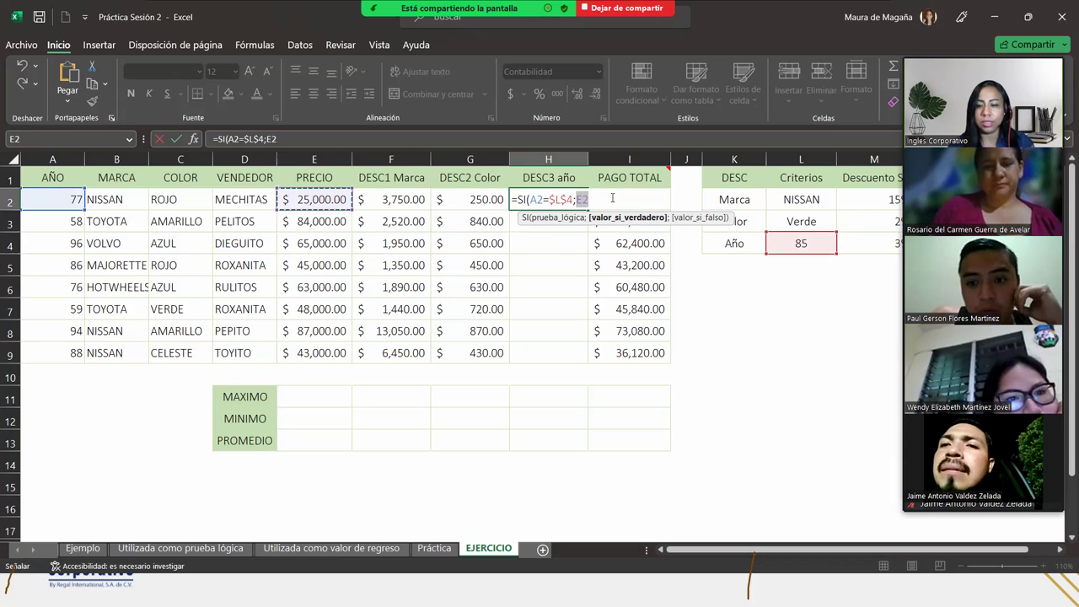
text(*)
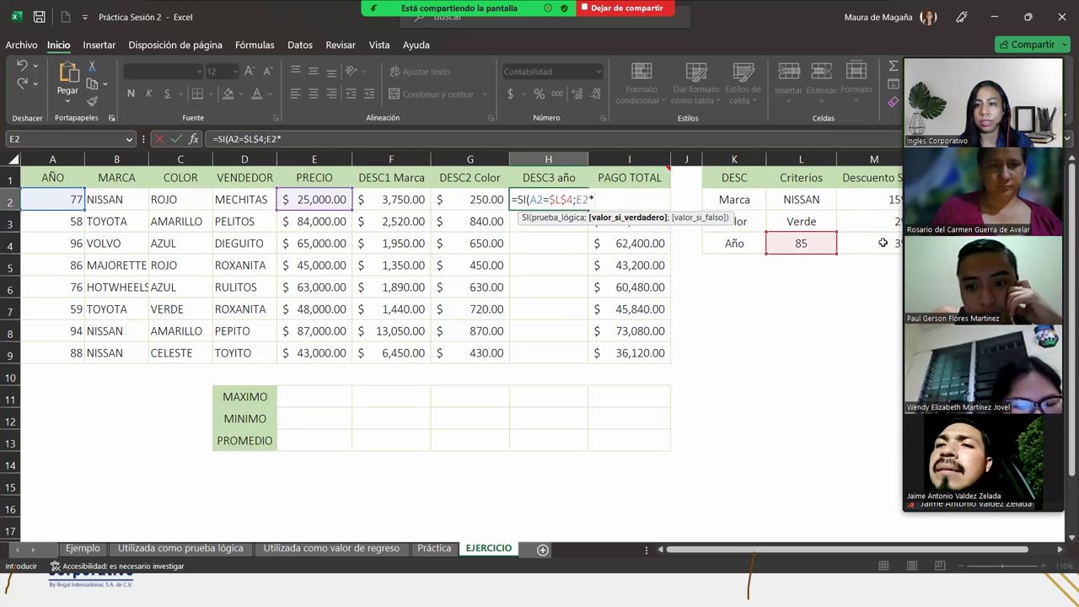
click(881, 243)
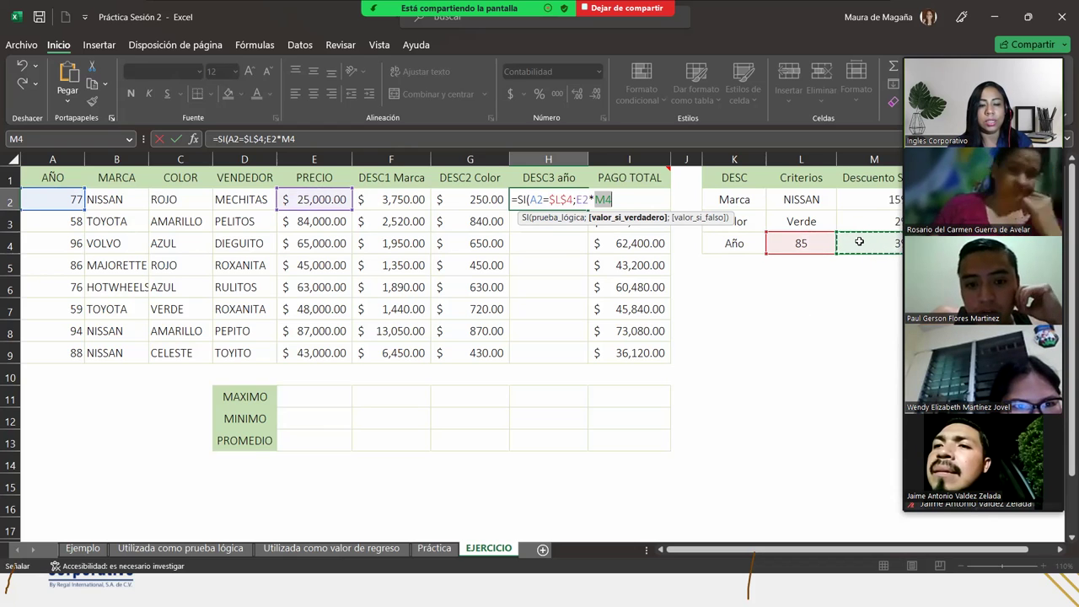
key(F4)
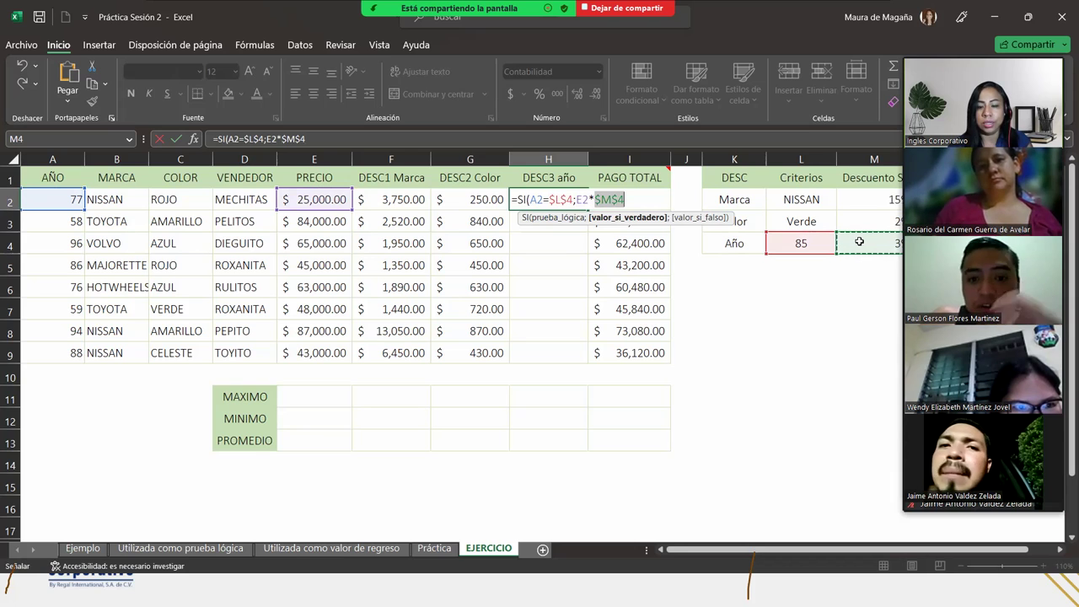
text(;)
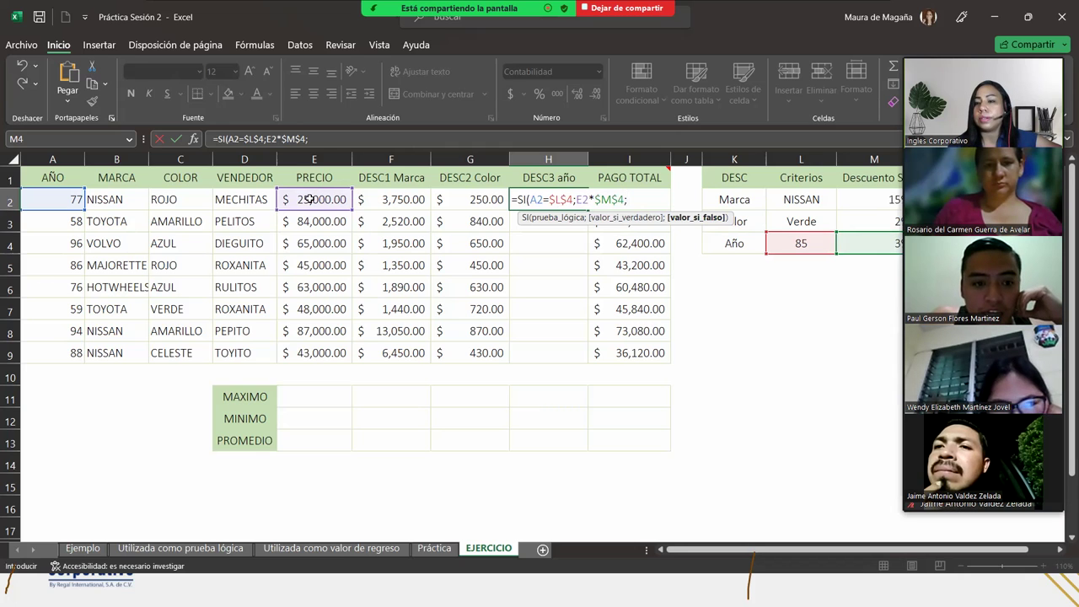
Complete and enter H2 as =SI(A2=$L$4;E2*$M$4;E2*$N$4), returning $1,250.00
click(310, 199)
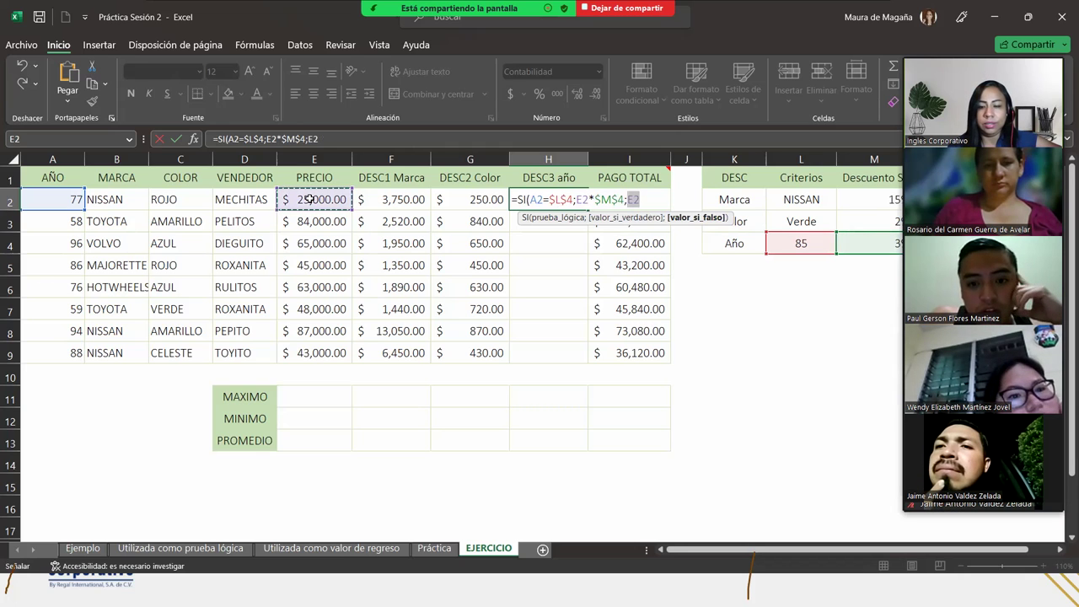
text(*)
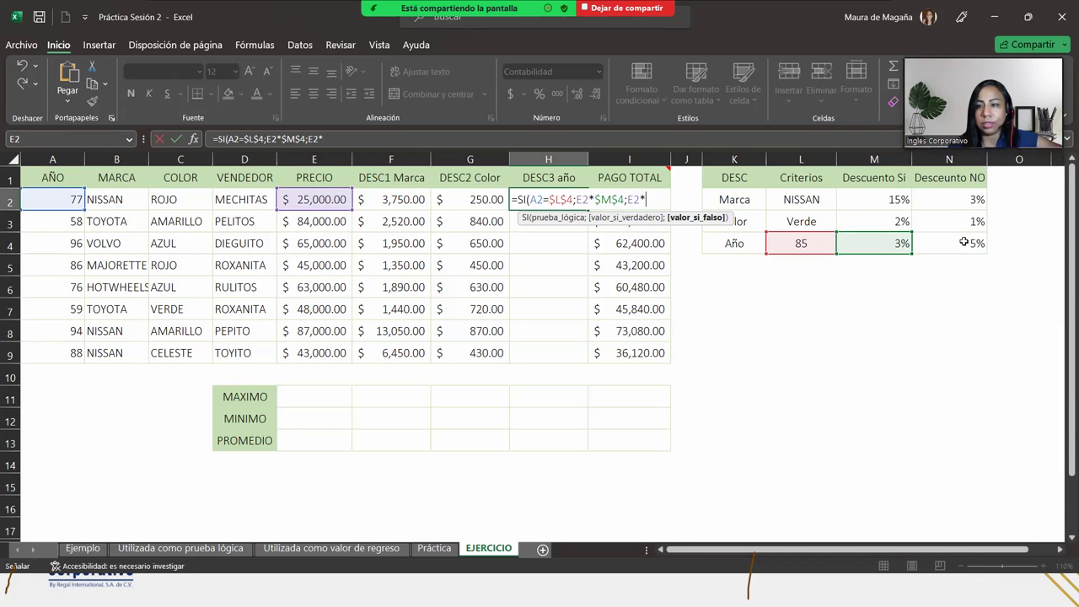
click(963, 242)
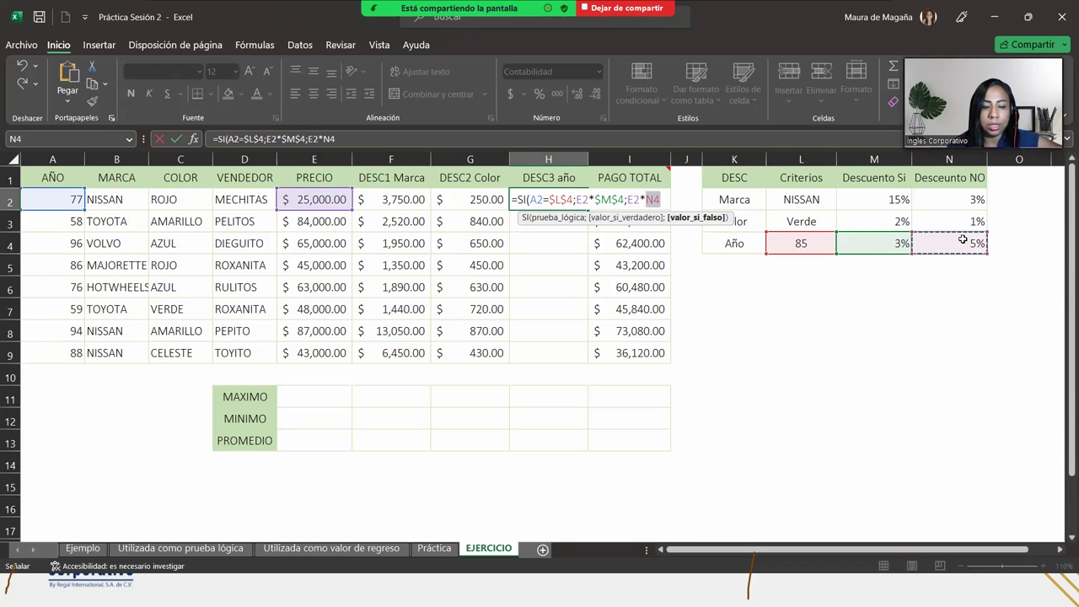
key(F4)
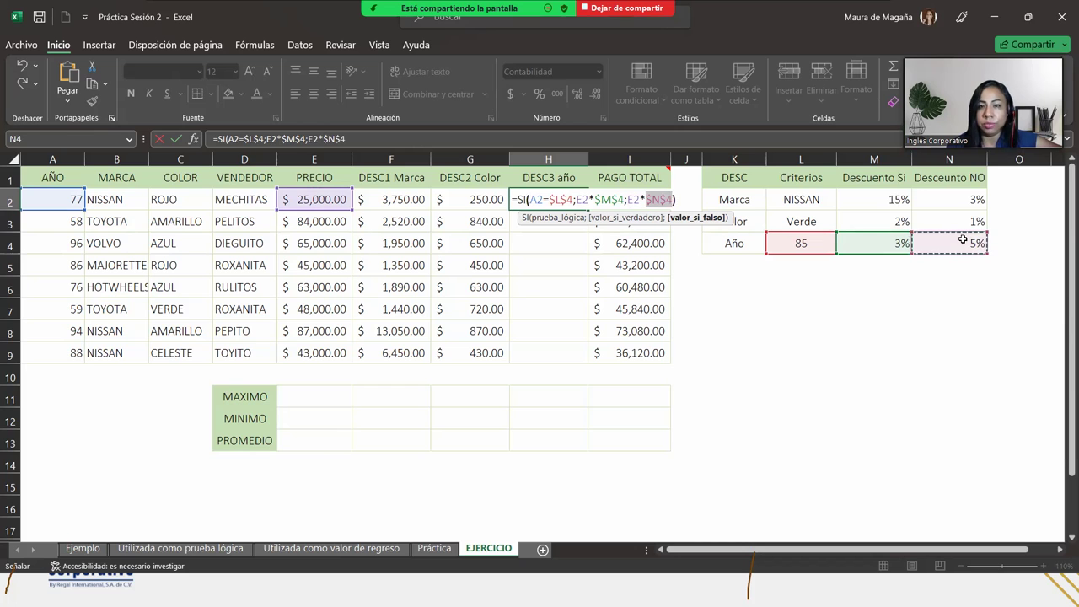
text())
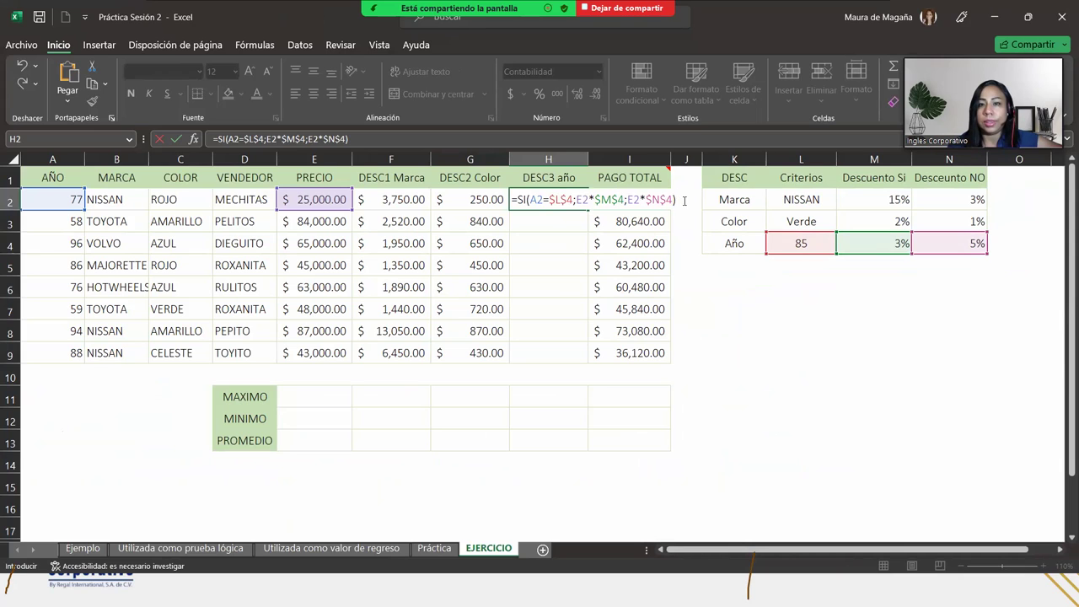
key(Return)
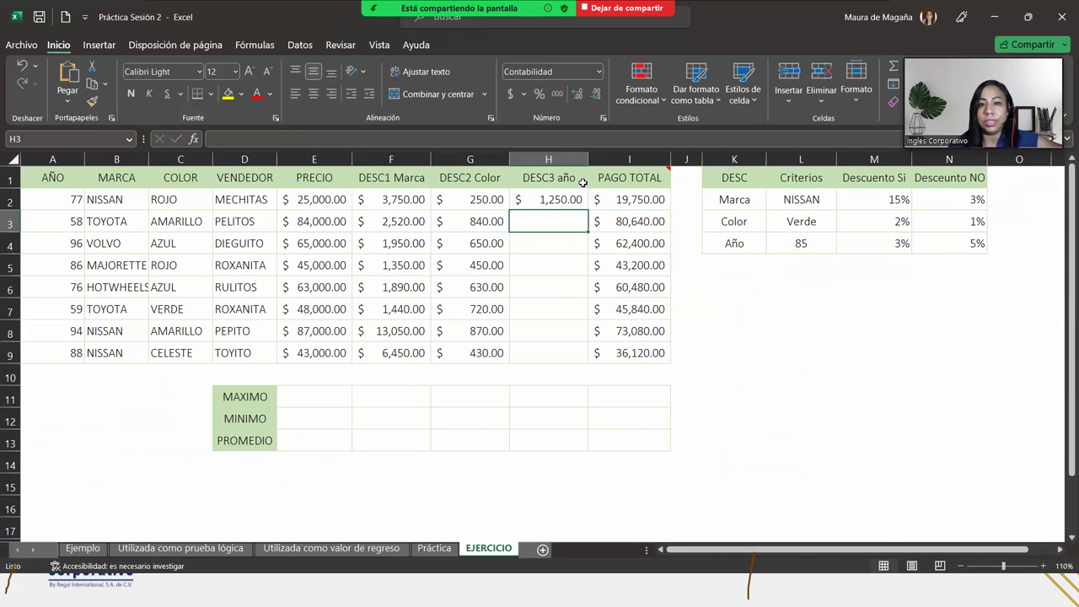
Fill the H2 year-discount formula down to H9, then select the MAXIMO cell E11
click(581, 198)
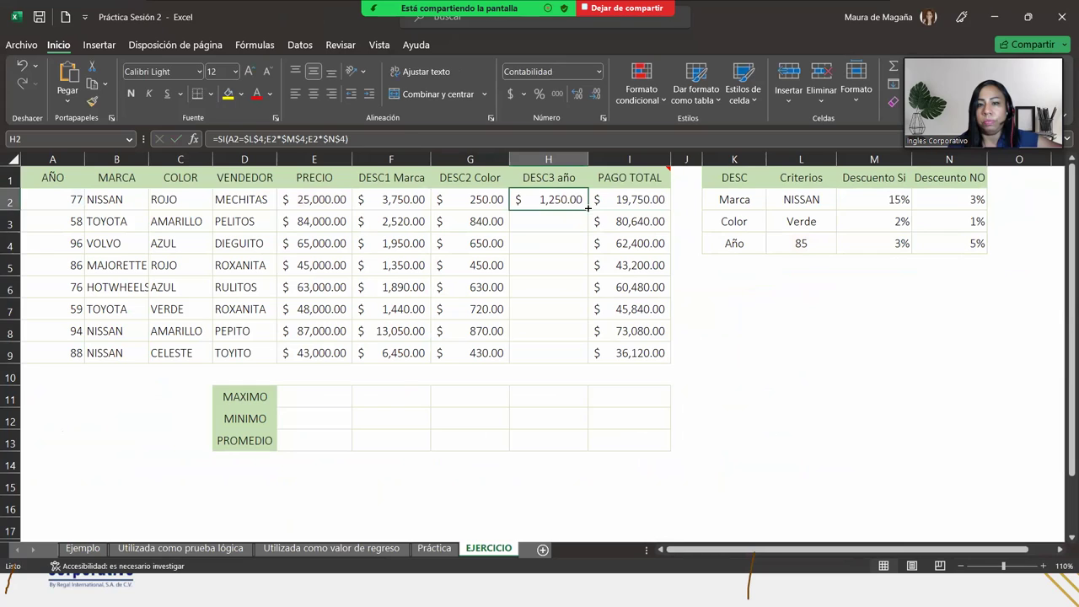
double_click(586, 208)
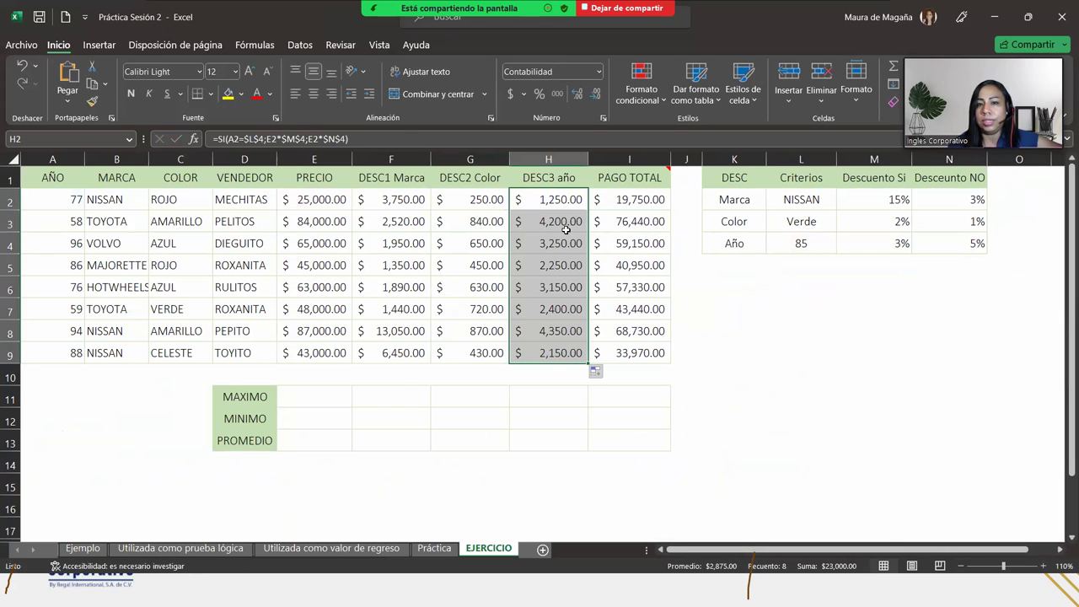
click(566, 229)
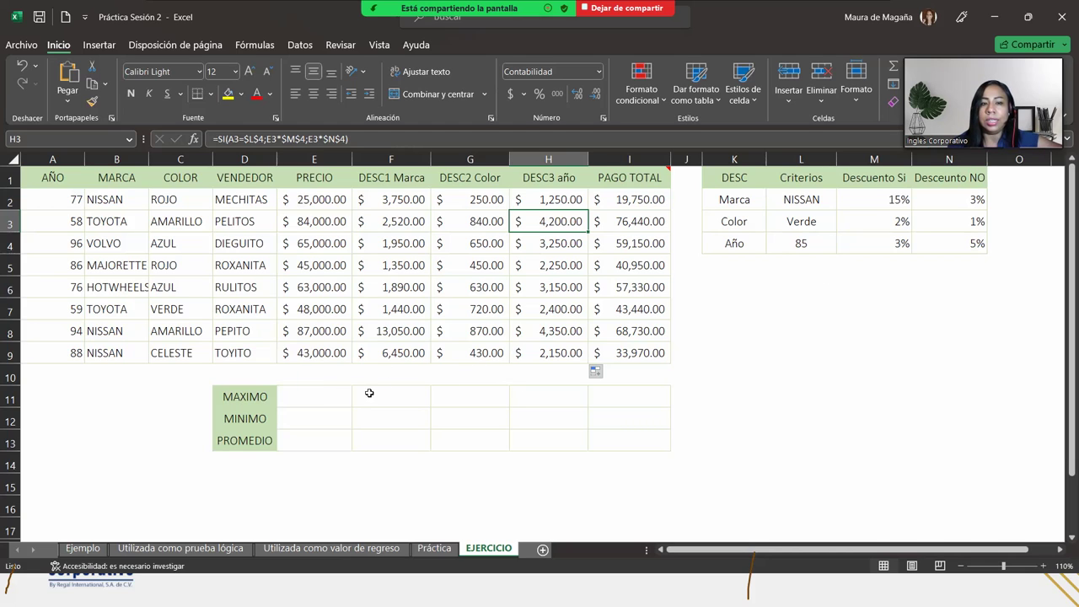
mouse_move(313, 396)
mouse_down()
mouse_move(629, 418)
mouse_move(629, 439)
mouse_up()
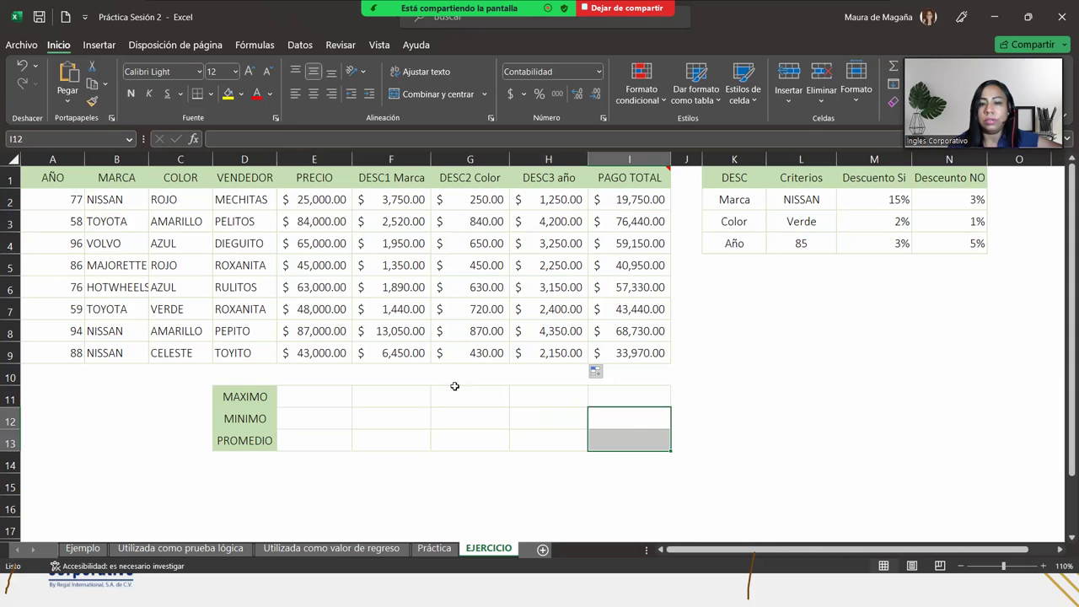
click(330, 396)
Show the 'Cierre y Conclusiones' slide in PowerPoint, then end the slideshow and minimize it
key(super)
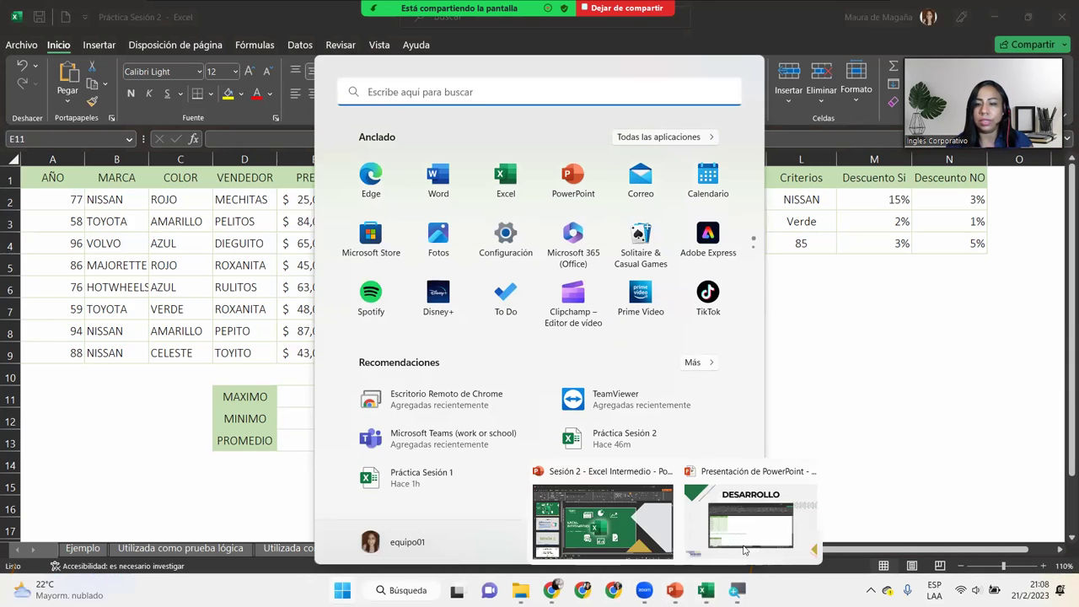
click(748, 526)
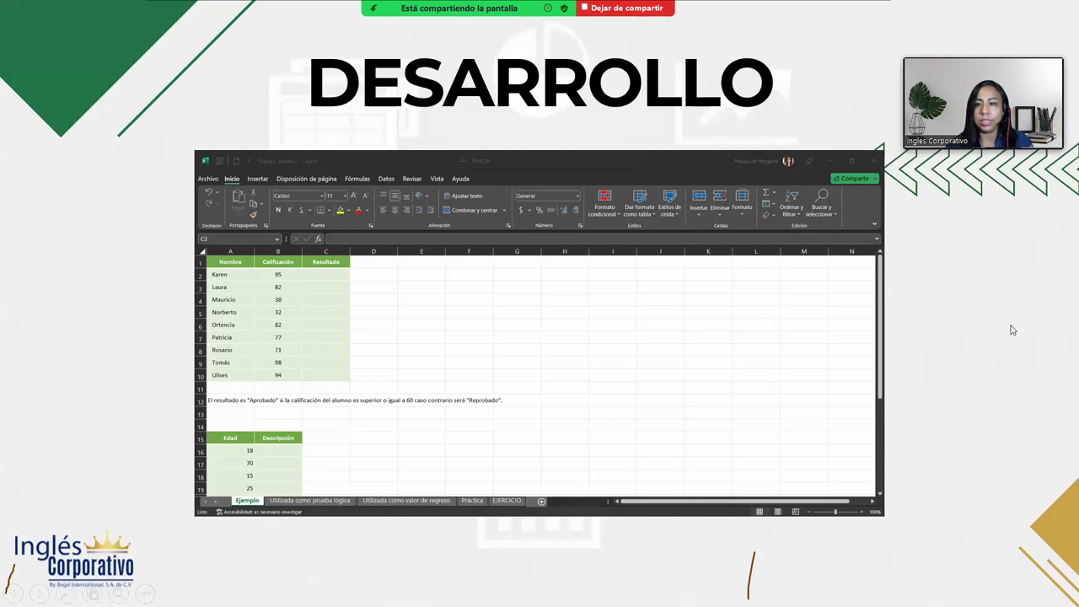
click(989, 349)
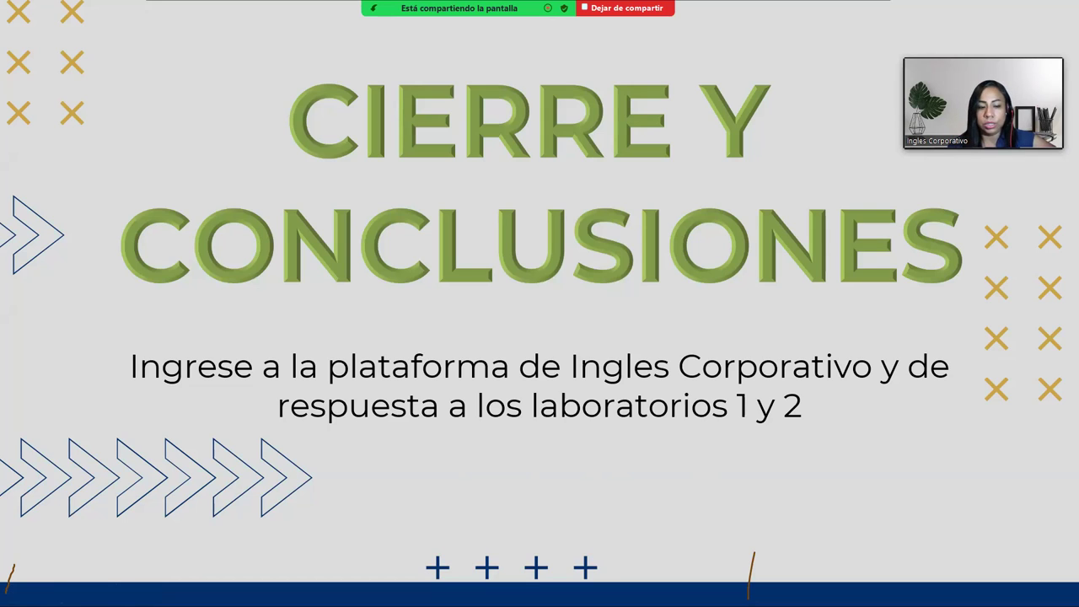
key(Escape)
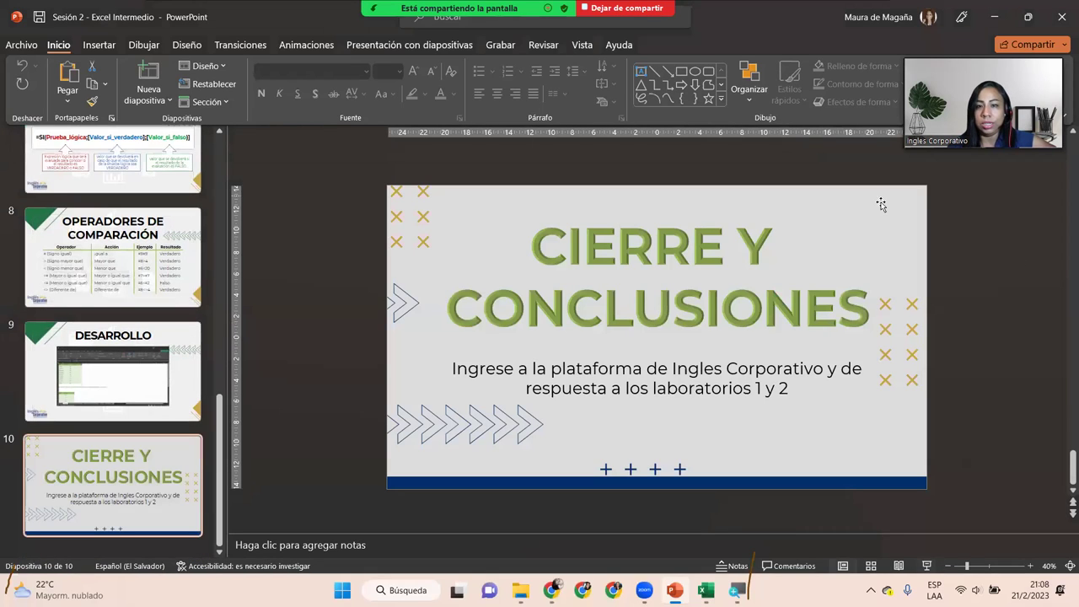
click(1000, 22)
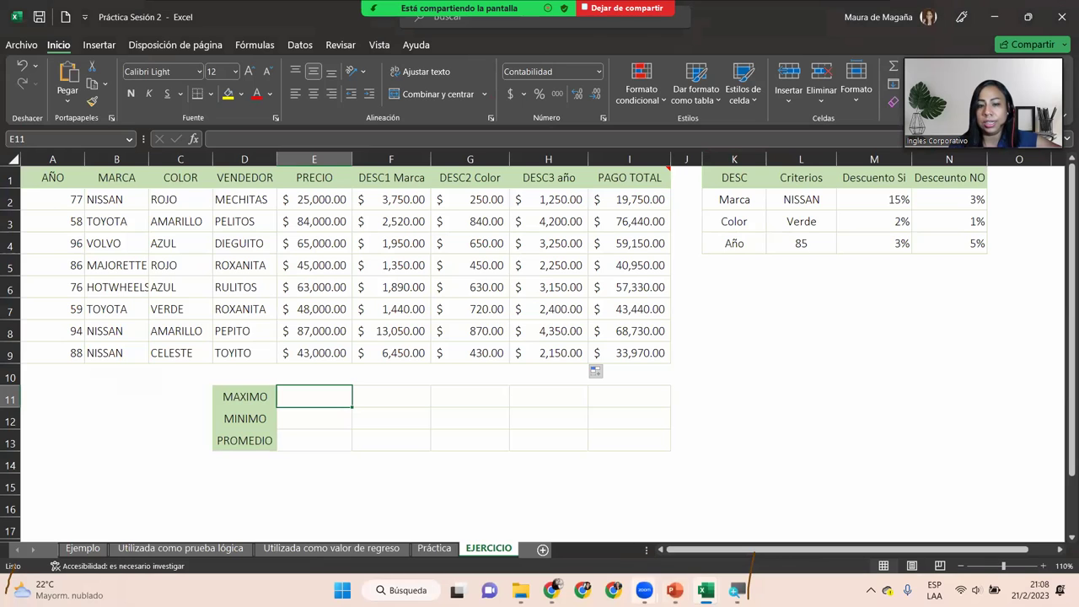
Switch to Chrome and bring up the Inglés Corporativo course tab
click(994, 17)
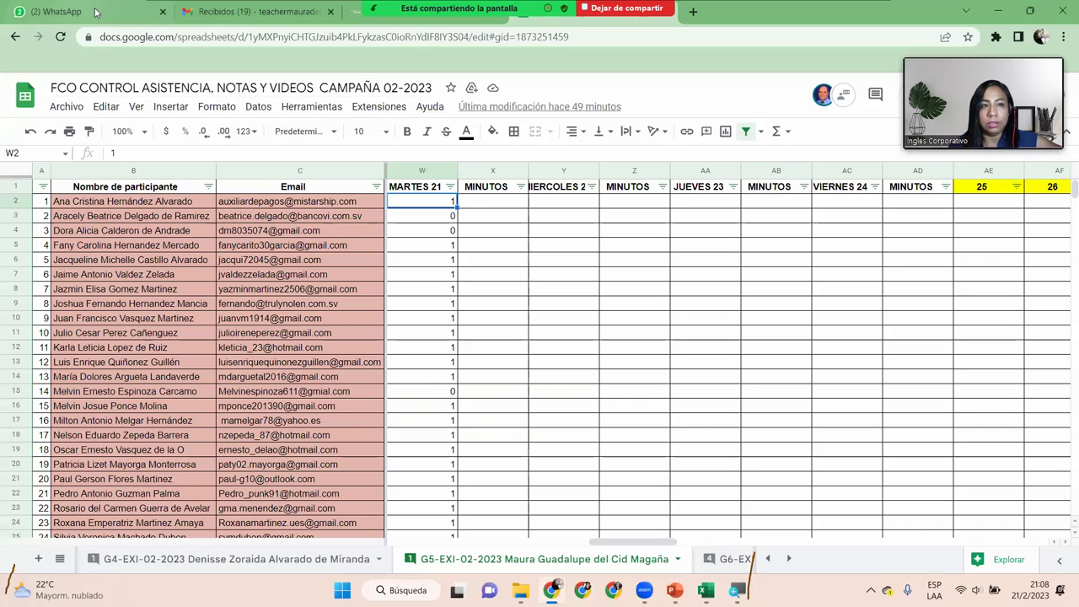
key(ctrl+shift+Tab)
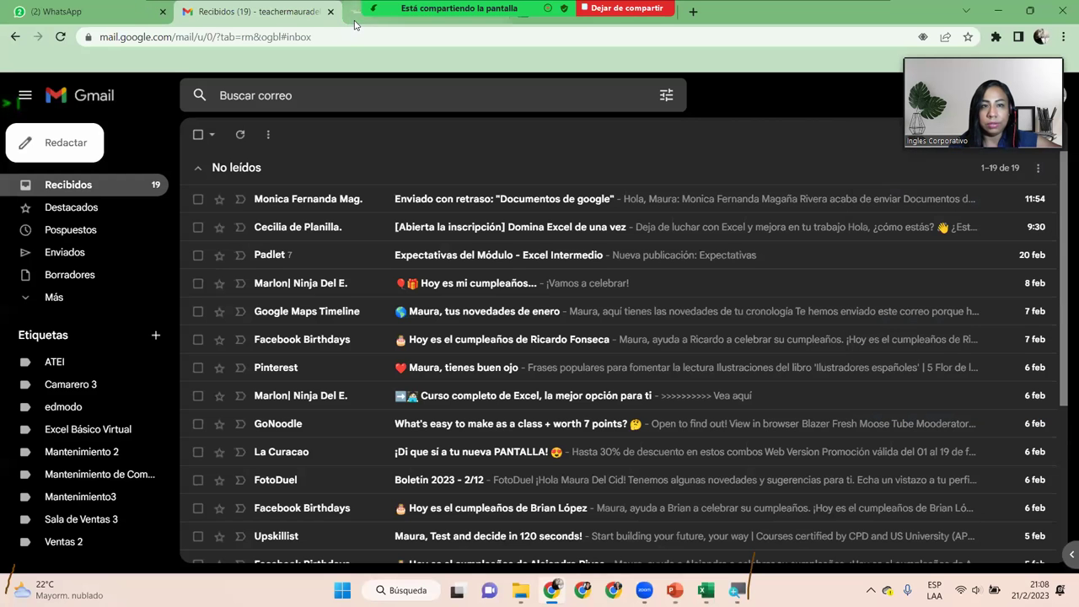
click(352, 25)
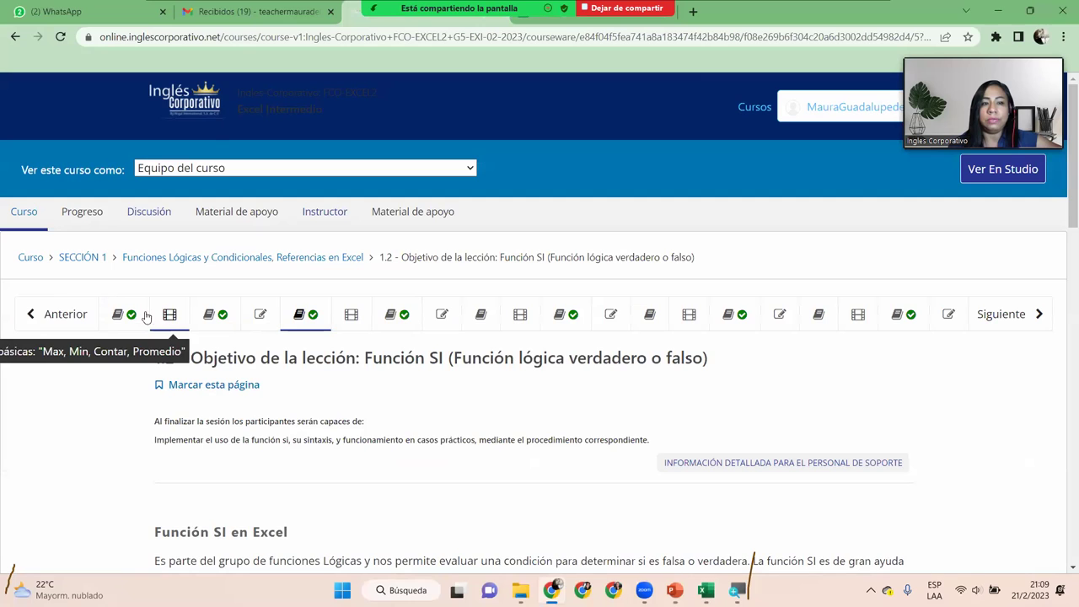
Open lesson 1.1, dismiss the expired-session alert and sign back in to the platform
click(143, 317)
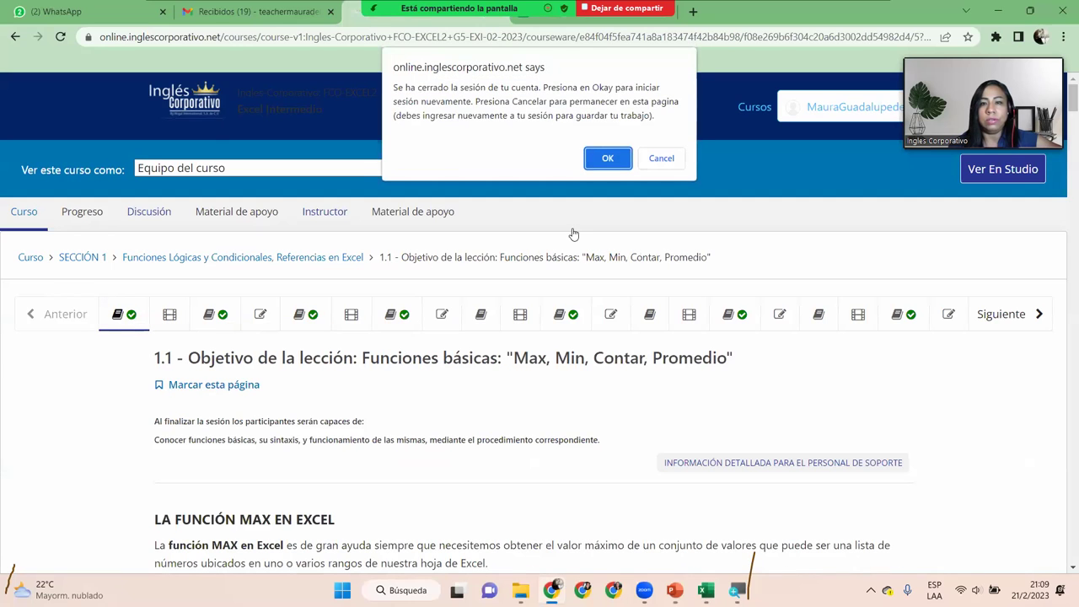
click(608, 159)
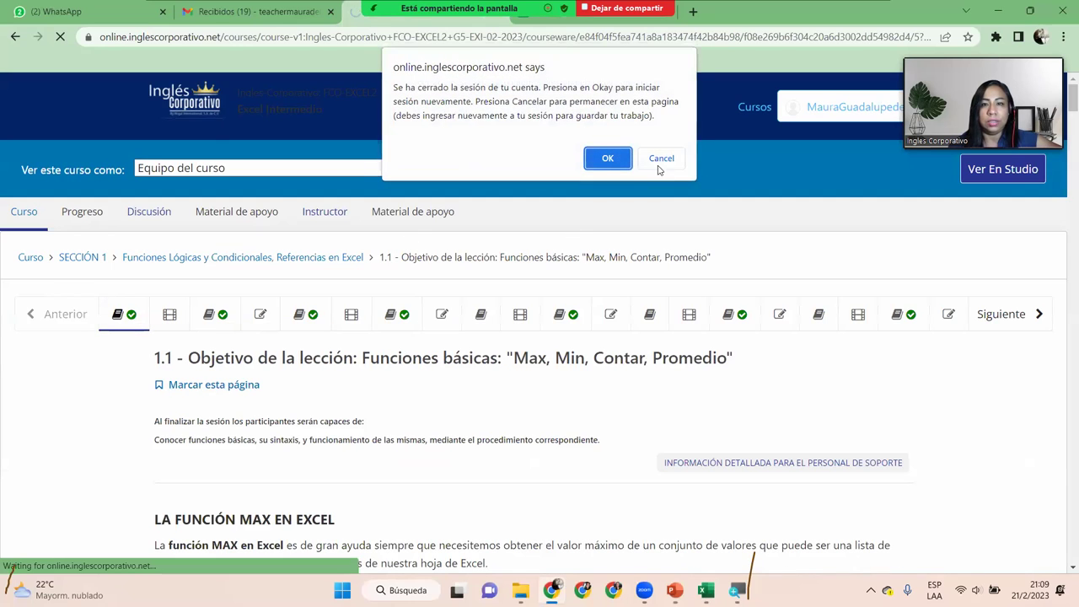
click(606, 159)
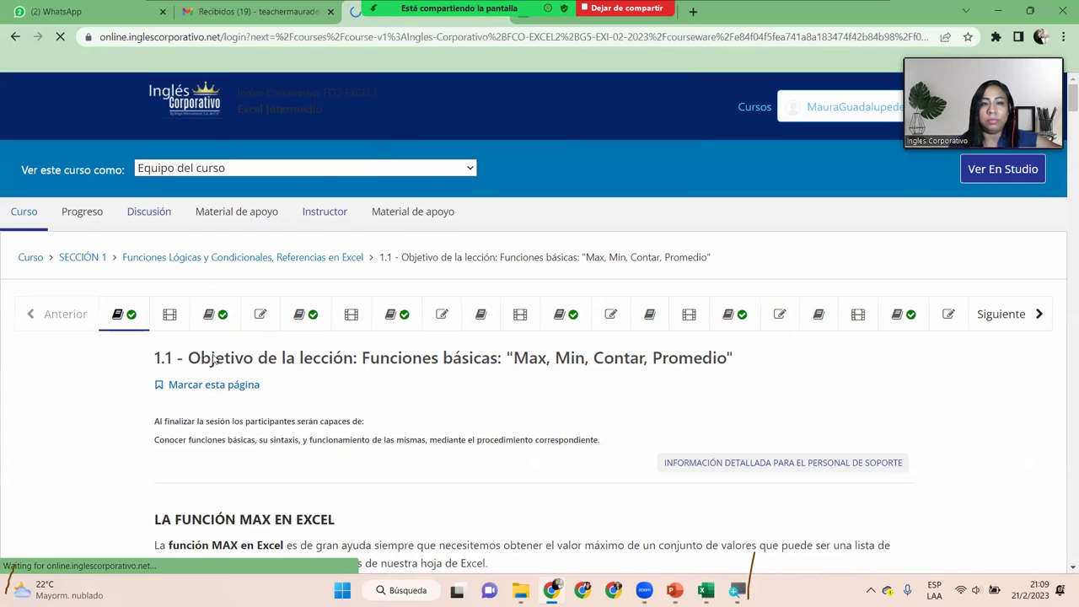
click(163, 459)
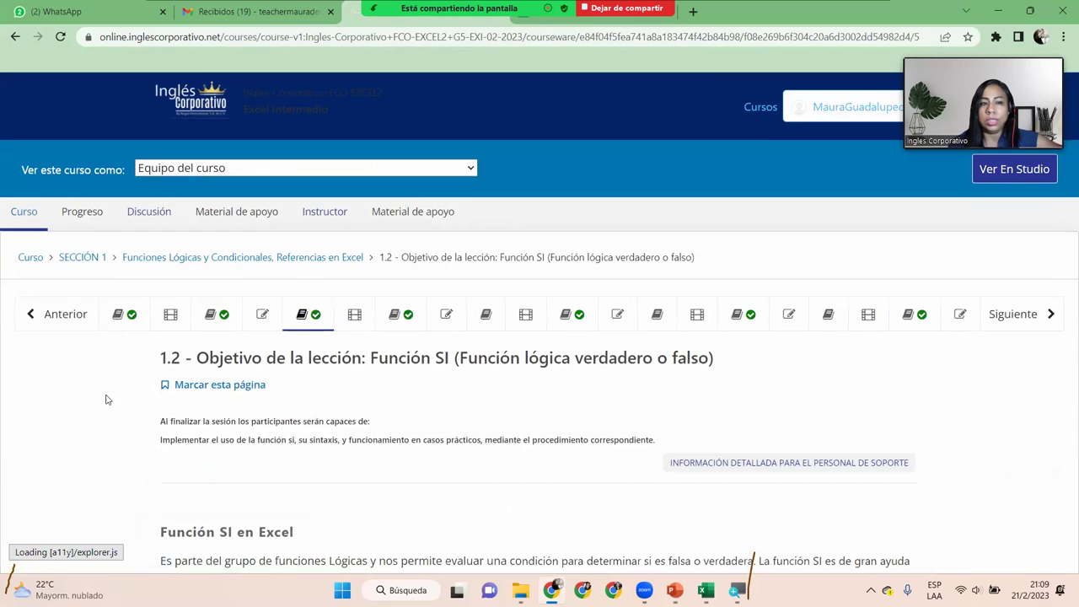
Show the Laboratorio 1 and Laboratorio 2 units, then stop sharing the screen
click(259, 317)
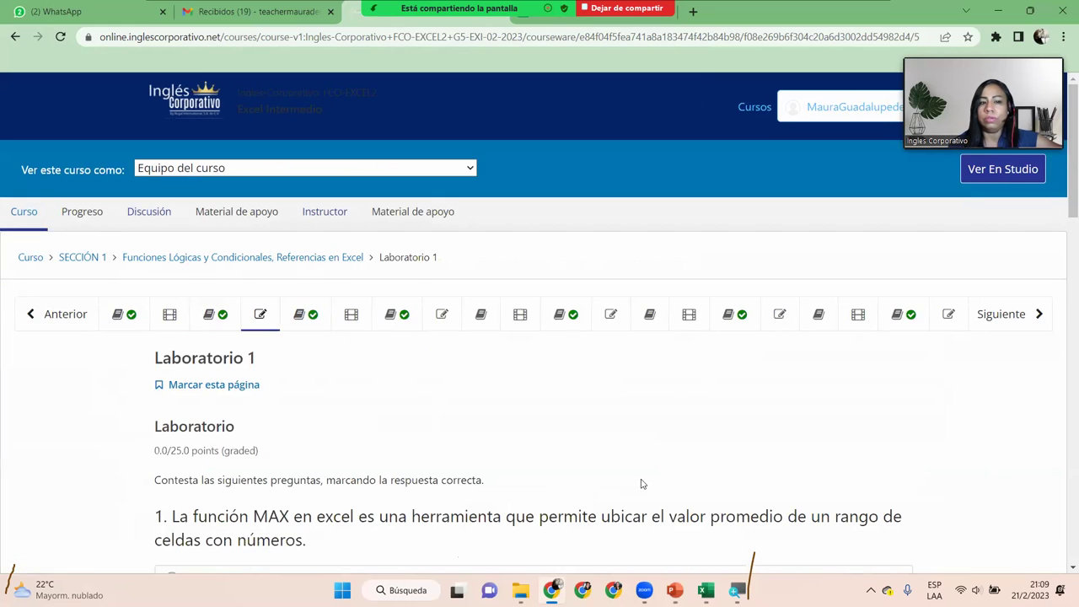
scroll(1064, 228, down, 2)
scroll(1063, 252, down, 3)
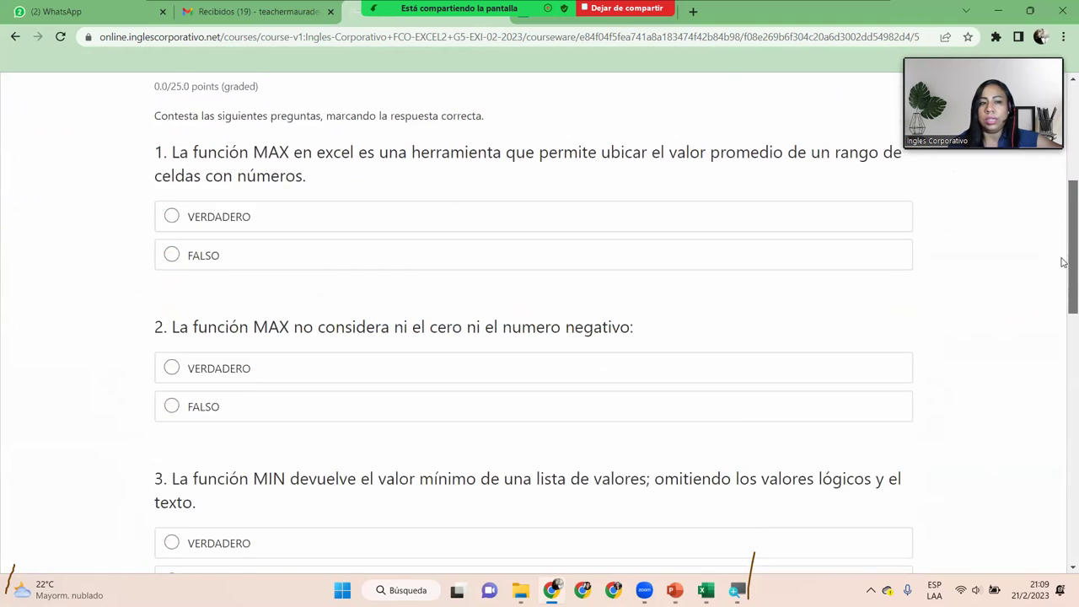
mouse_move(1062, 265)
mouse_down()
mouse_move(1062, 518)
mouse_move(1062, 155)
mouse_up()
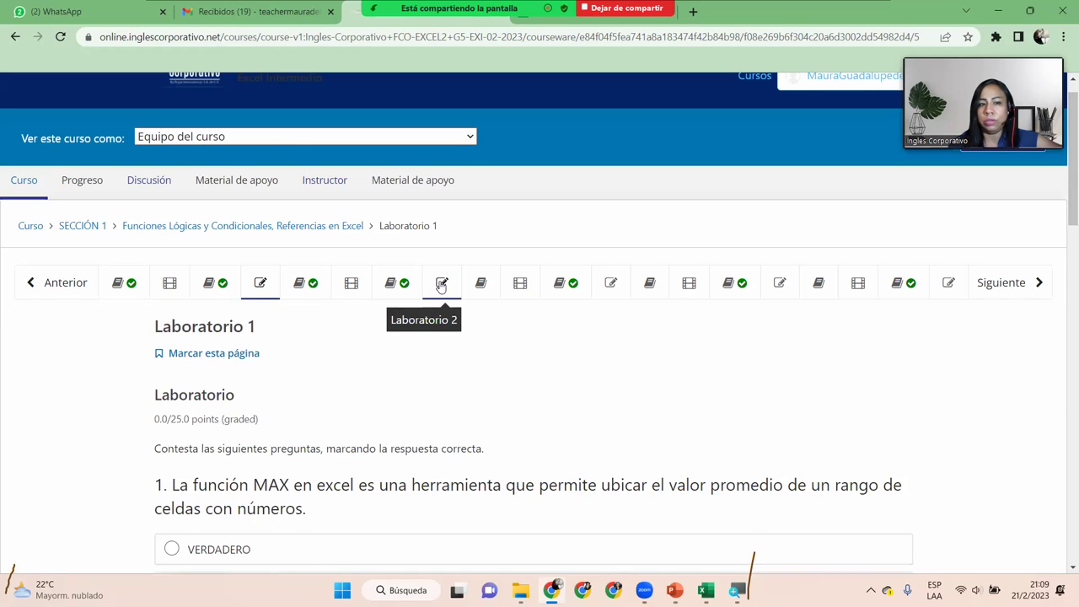
click(441, 285)
mouse_move(1064, 177)
mouse_down()
mouse_move(1063, 439)
mouse_move(1063, 132)
mouse_up()
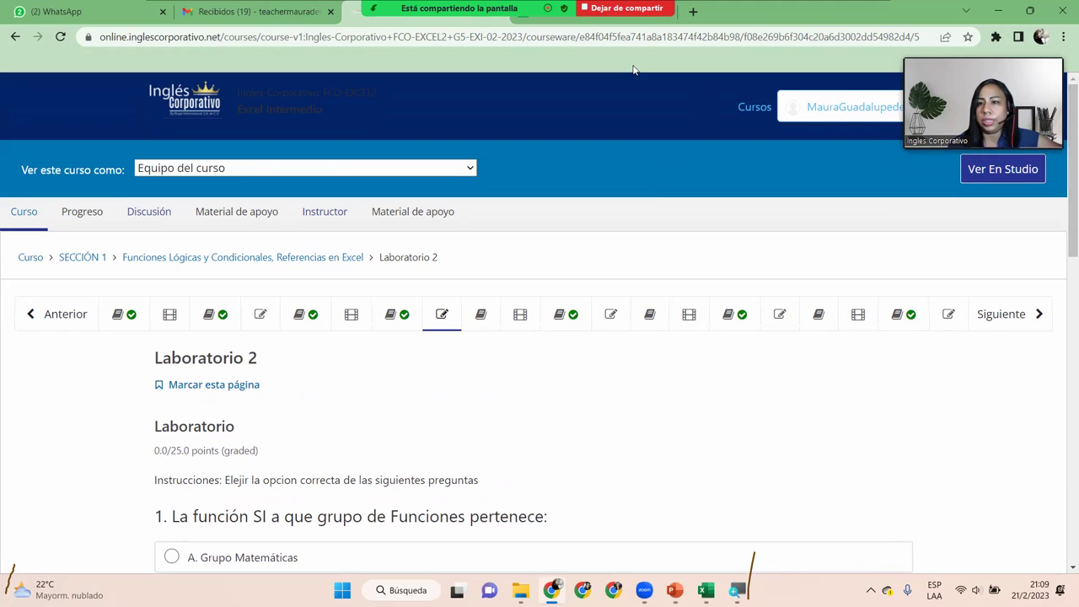
click(628, 10)
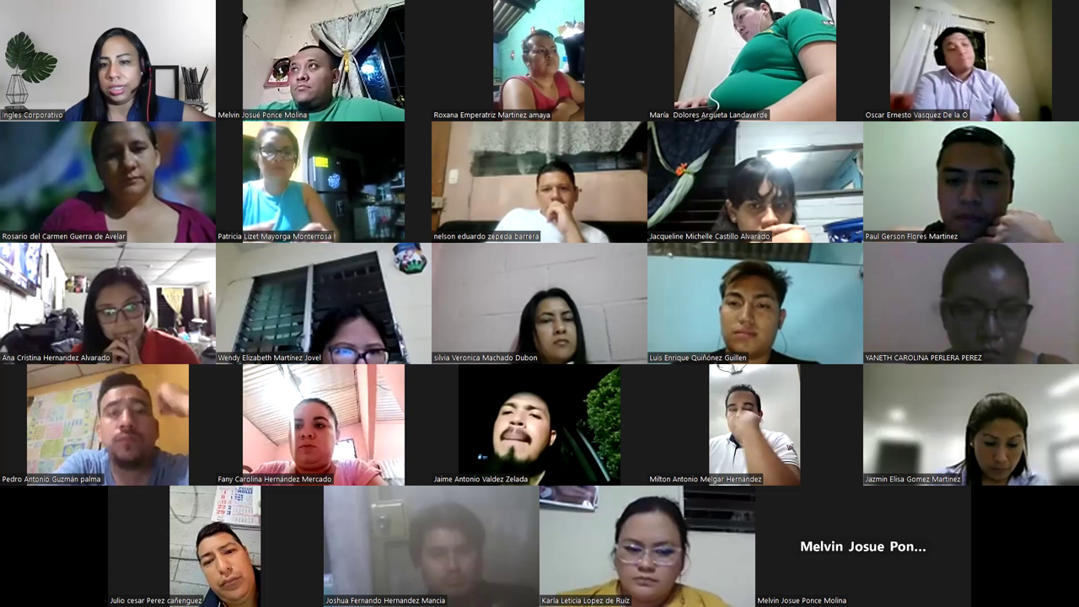